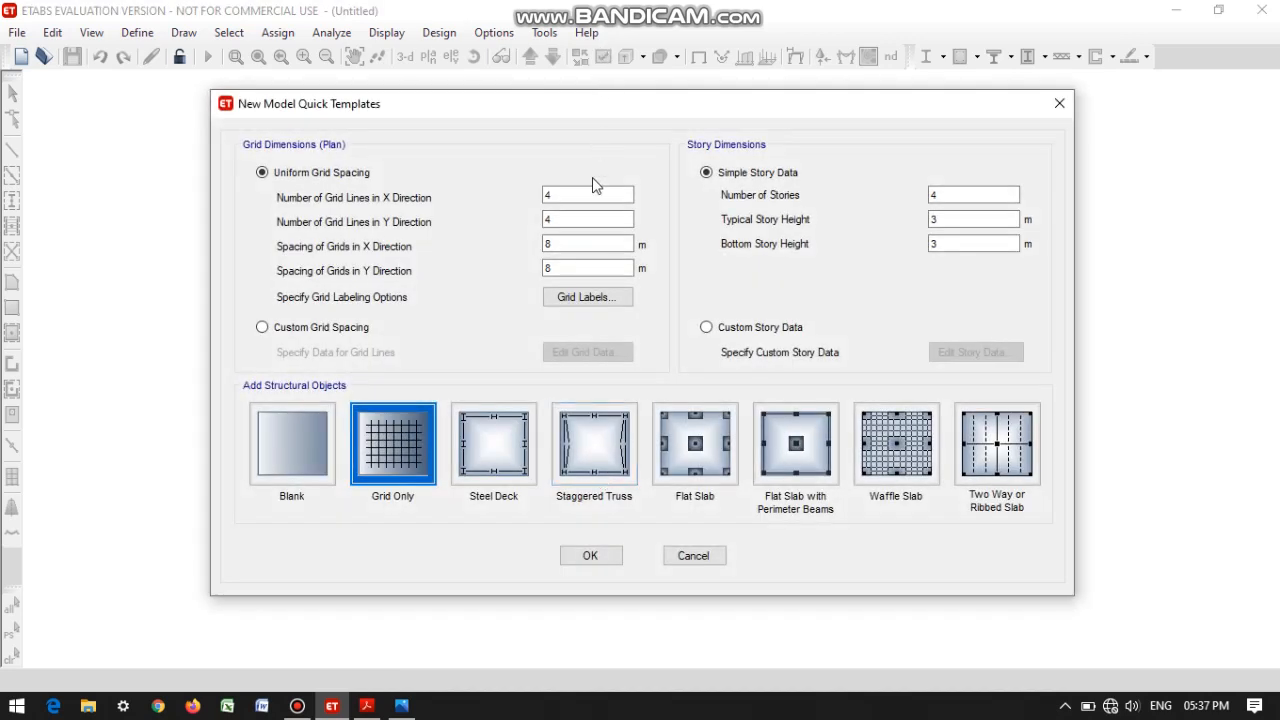
Set the uniform grid spacing to 6 m in both the X and Y directions.
click(563, 196)
click(565, 220)
click(562, 195)
click(562, 246)
drag(562, 246, 526, 249)
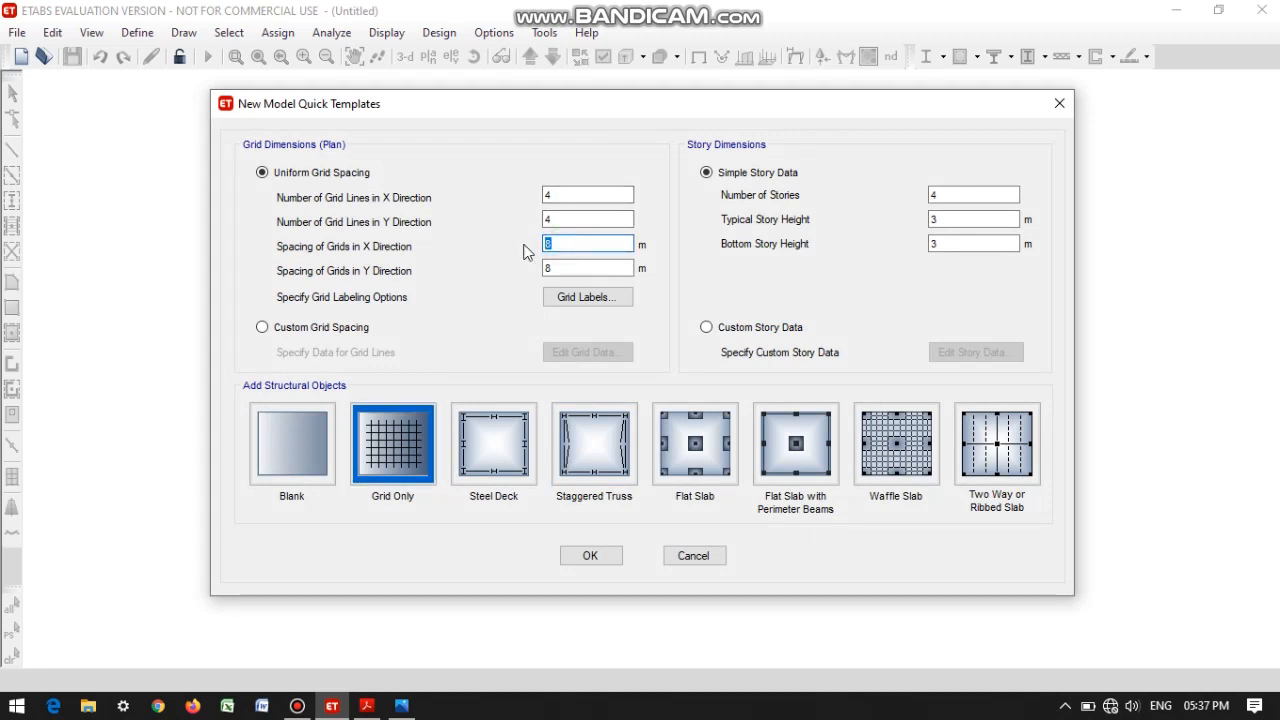
drag(552, 268, 530, 270)
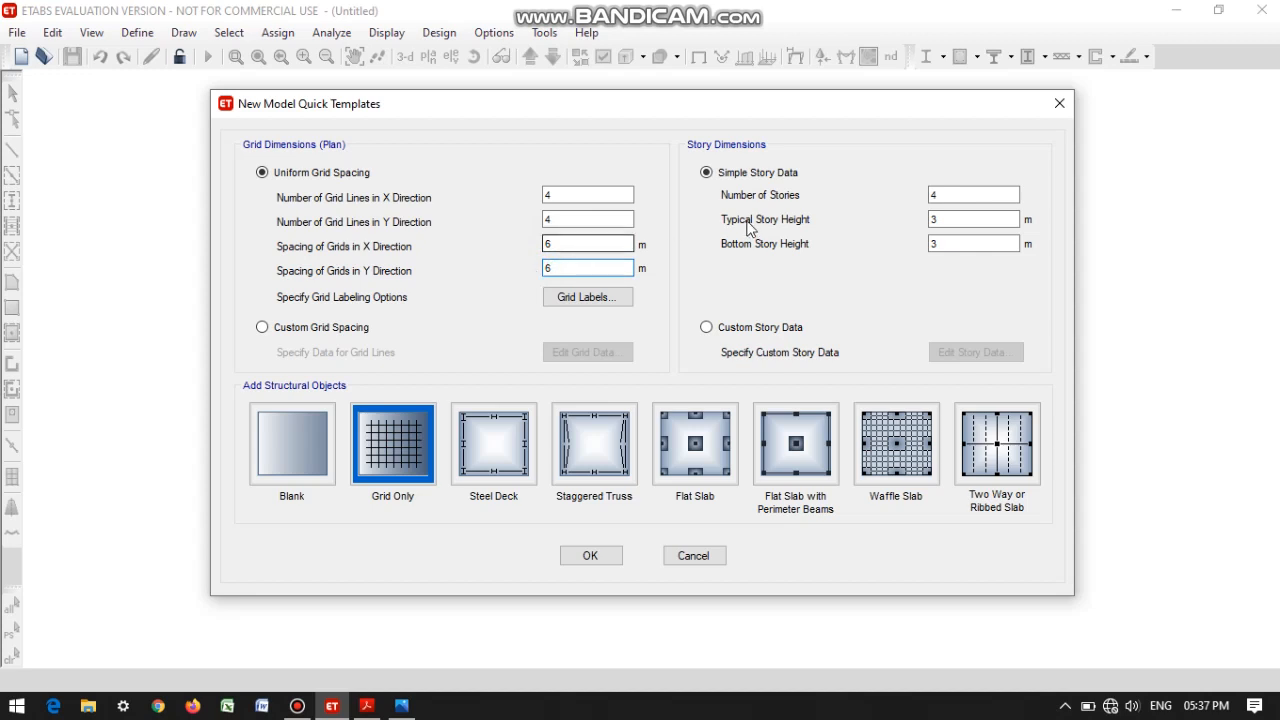
Set the number of stories to 23, switch to custom story data and open the story table for editing.
drag(954, 195, 868, 196)
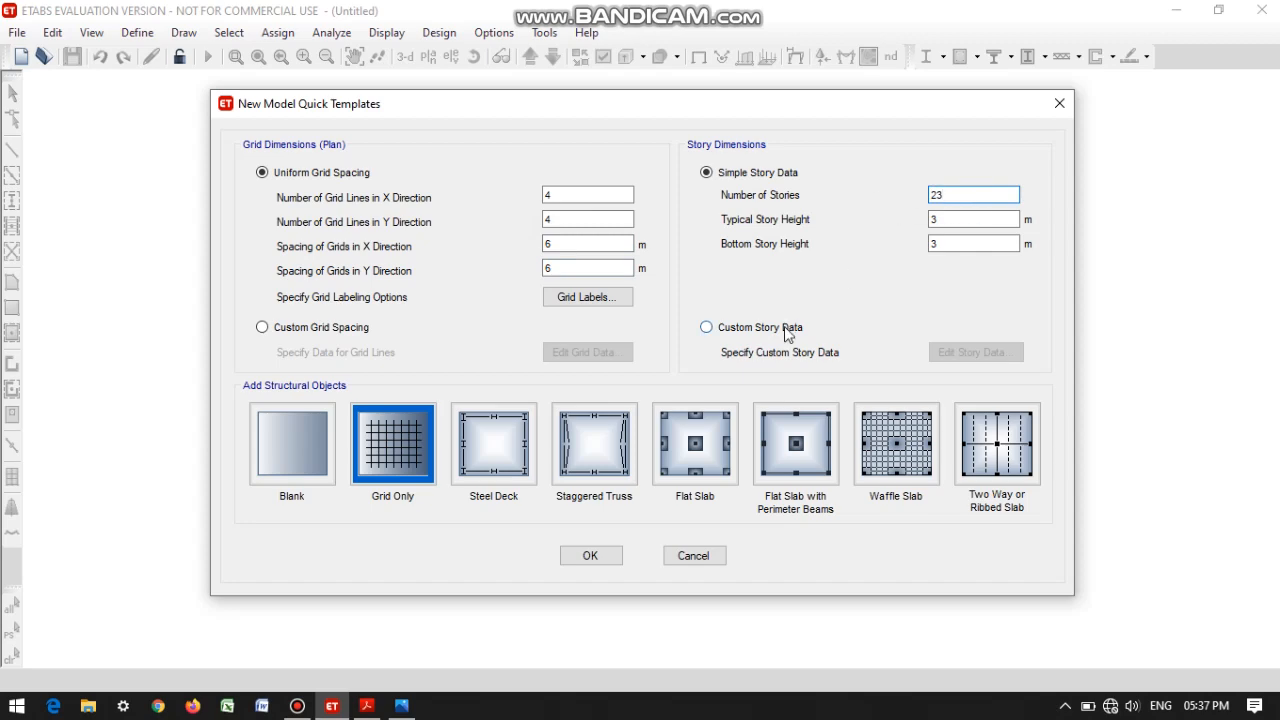
click(785, 330)
click(938, 360)
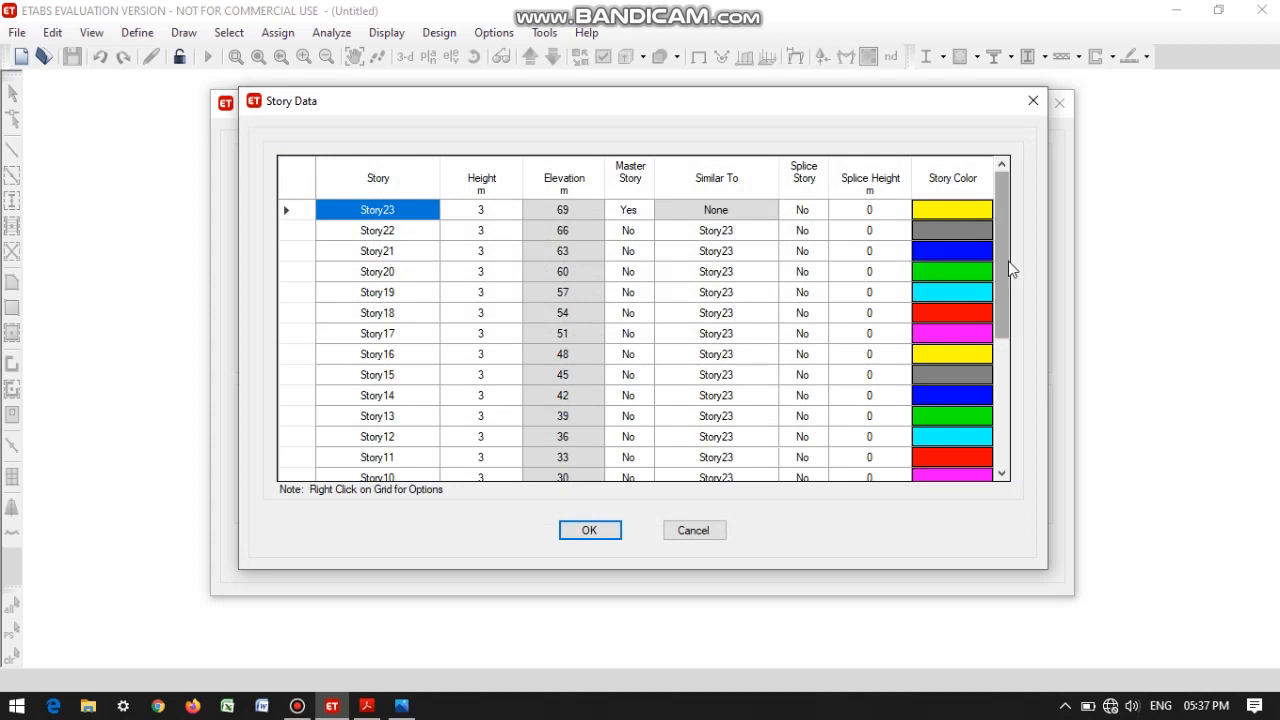
Make Story8, Story14 and Story19 master stories.
drag(1008, 261, 1006, 346)
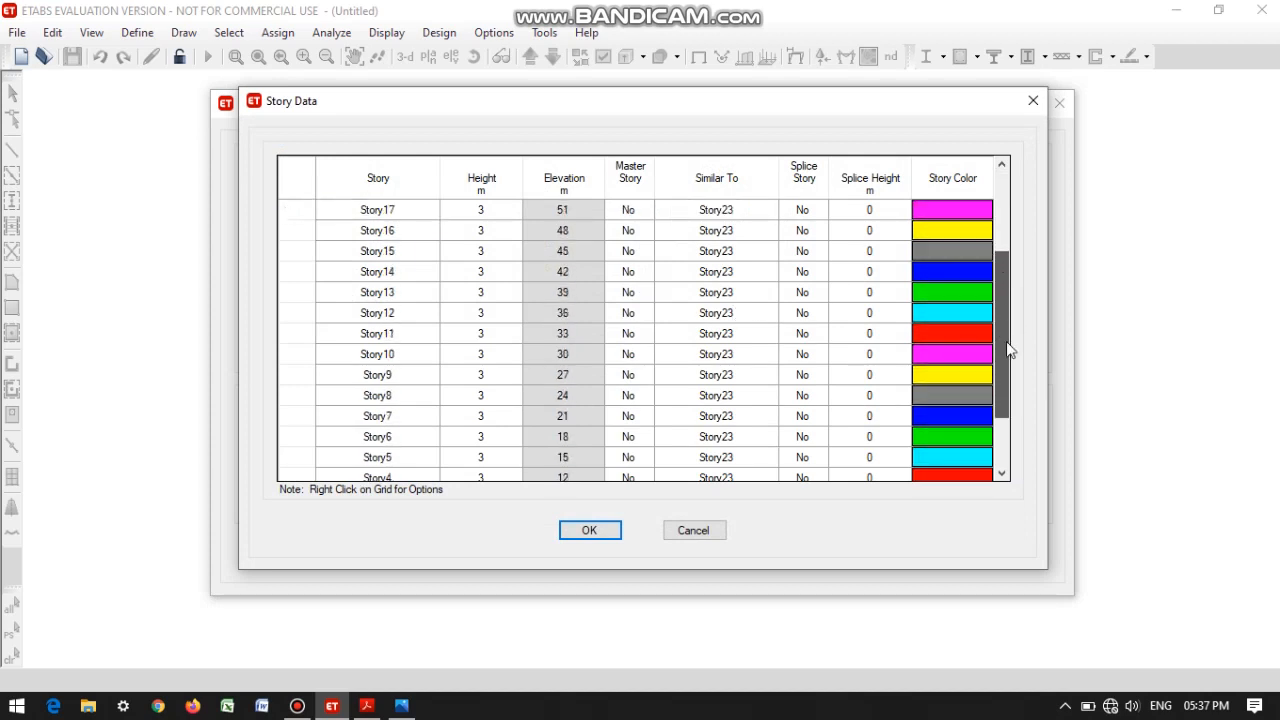
click(649, 395)
click(649, 396)
click(645, 410)
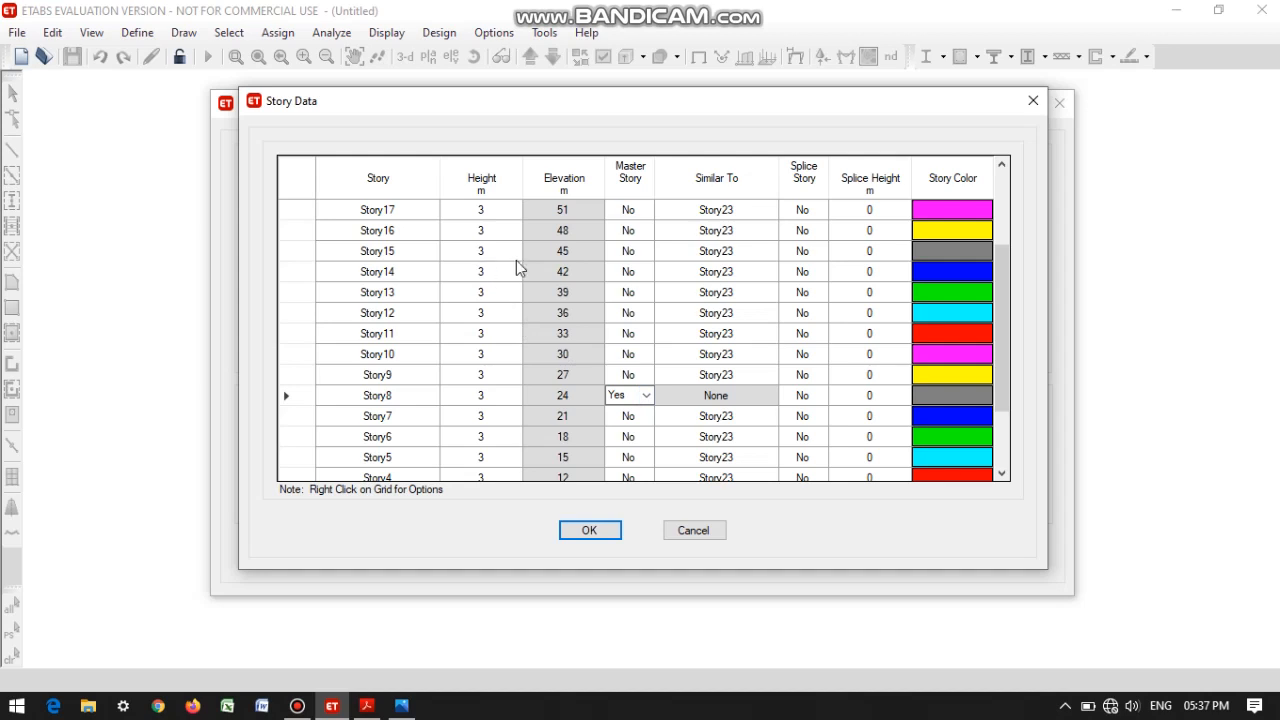
click(643, 274)
click(645, 274)
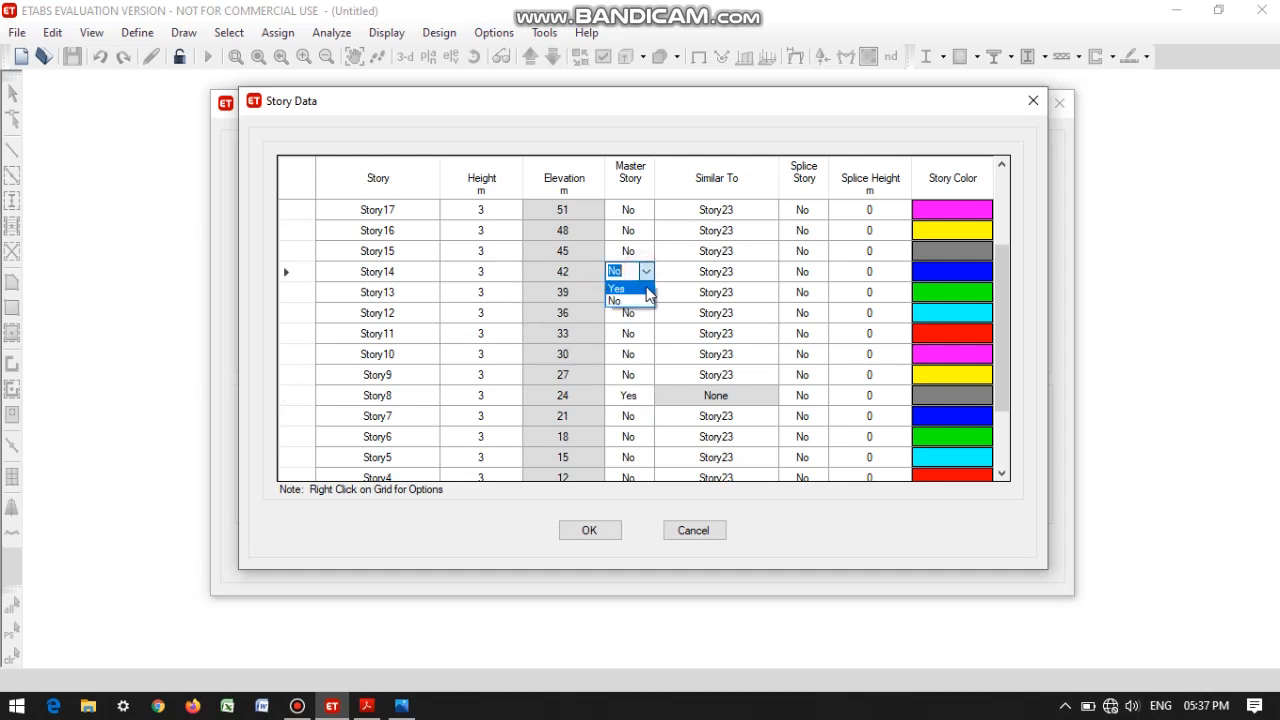
click(643, 288)
drag(1003, 290, 1002, 220)
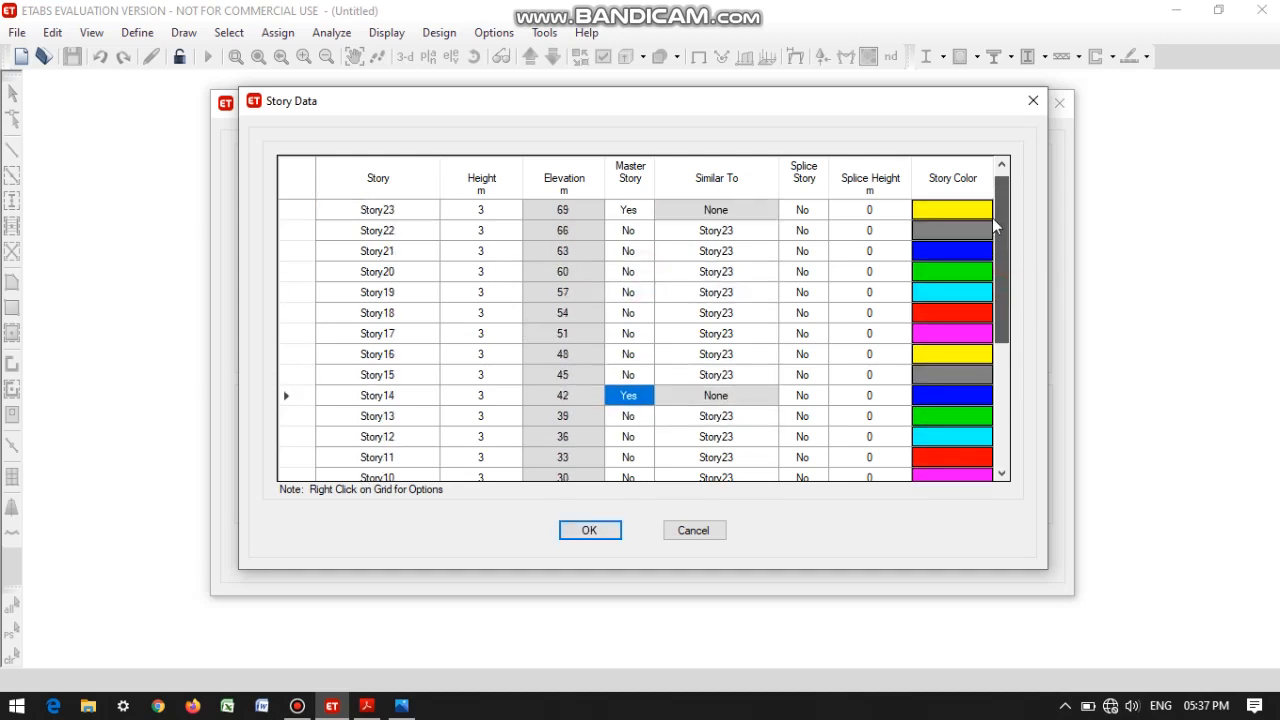
click(645, 293)
click(647, 292)
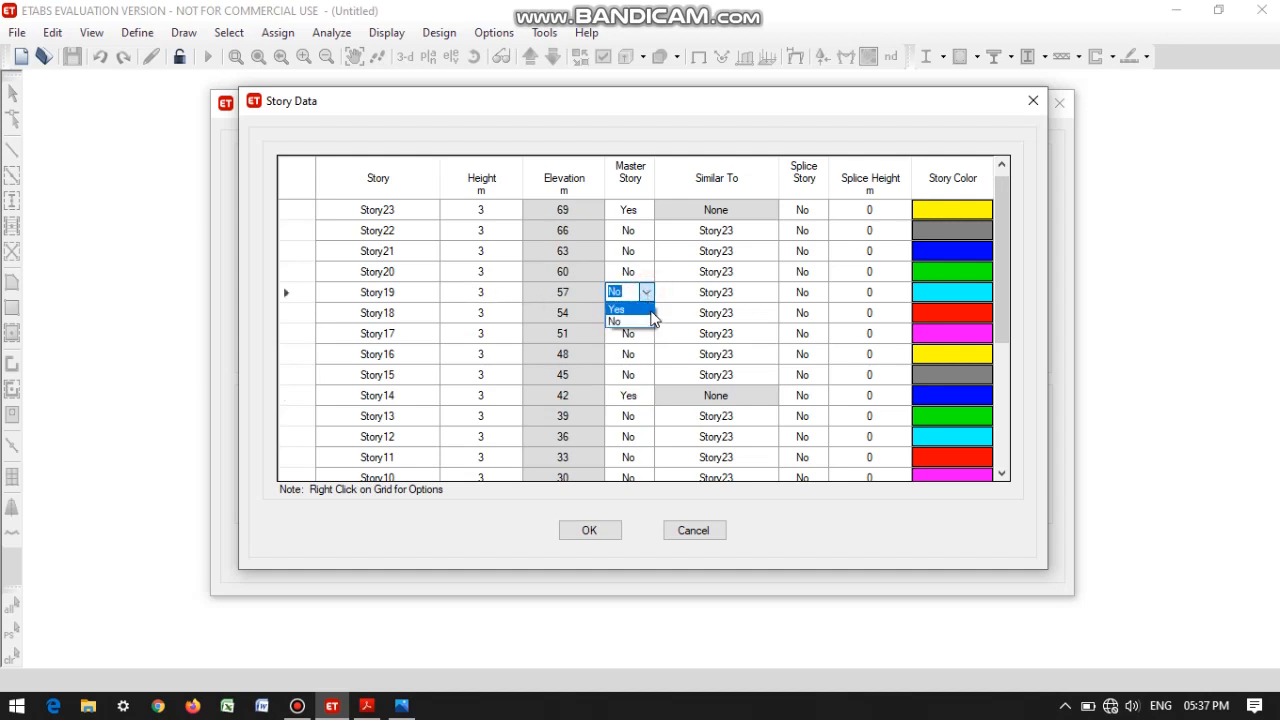
click(640, 307)
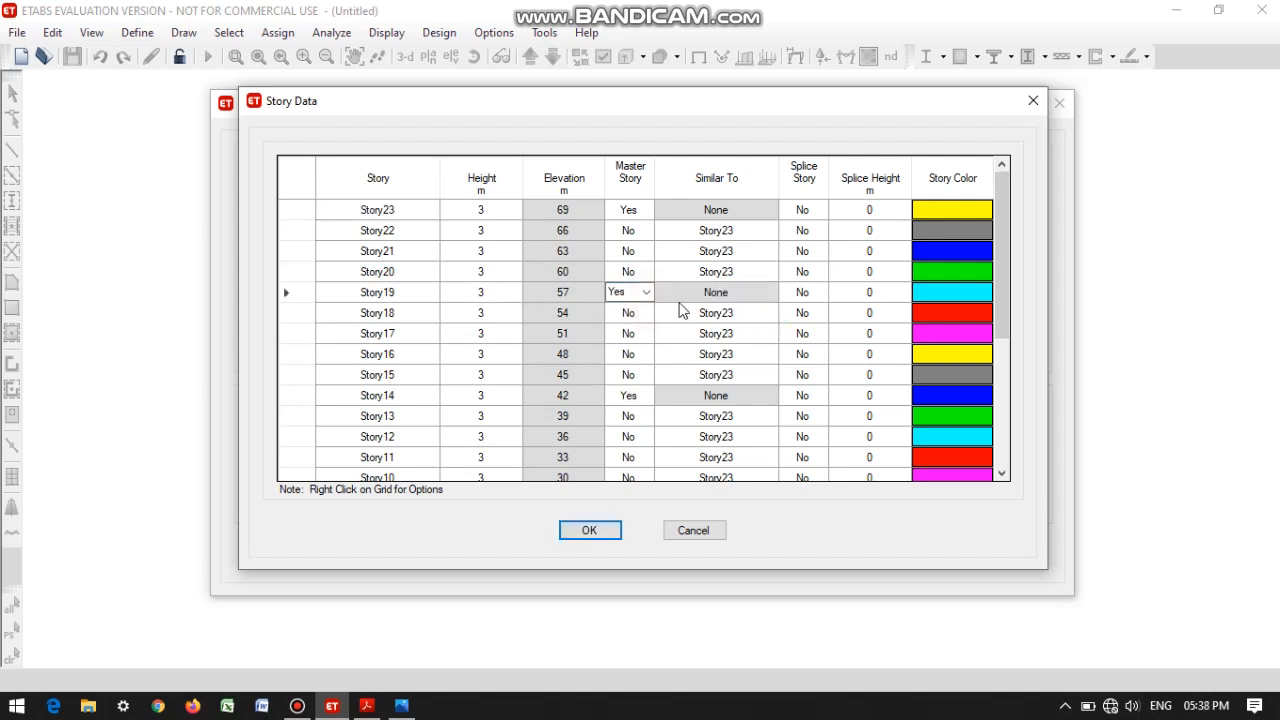
Make Story18 down to Story15 similar to Story19.
click(772, 313)
click(766, 354)
click(766, 333)
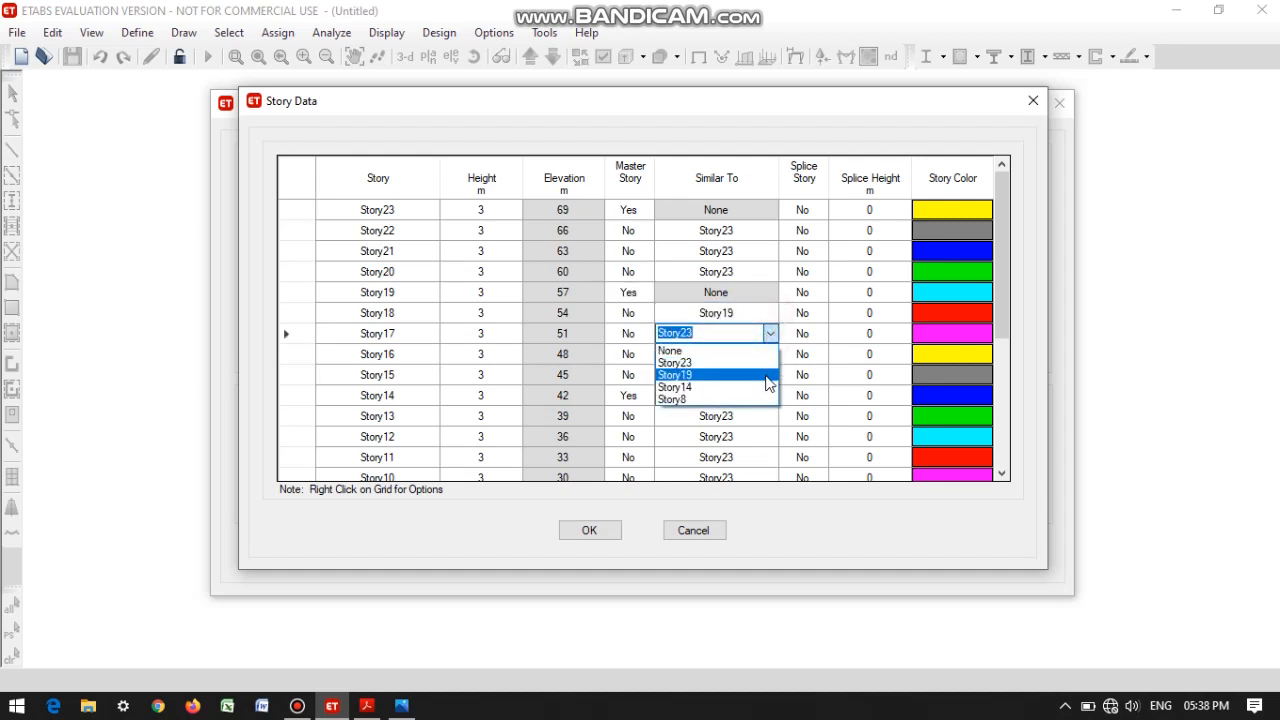
click(768, 374)
click(766, 354)
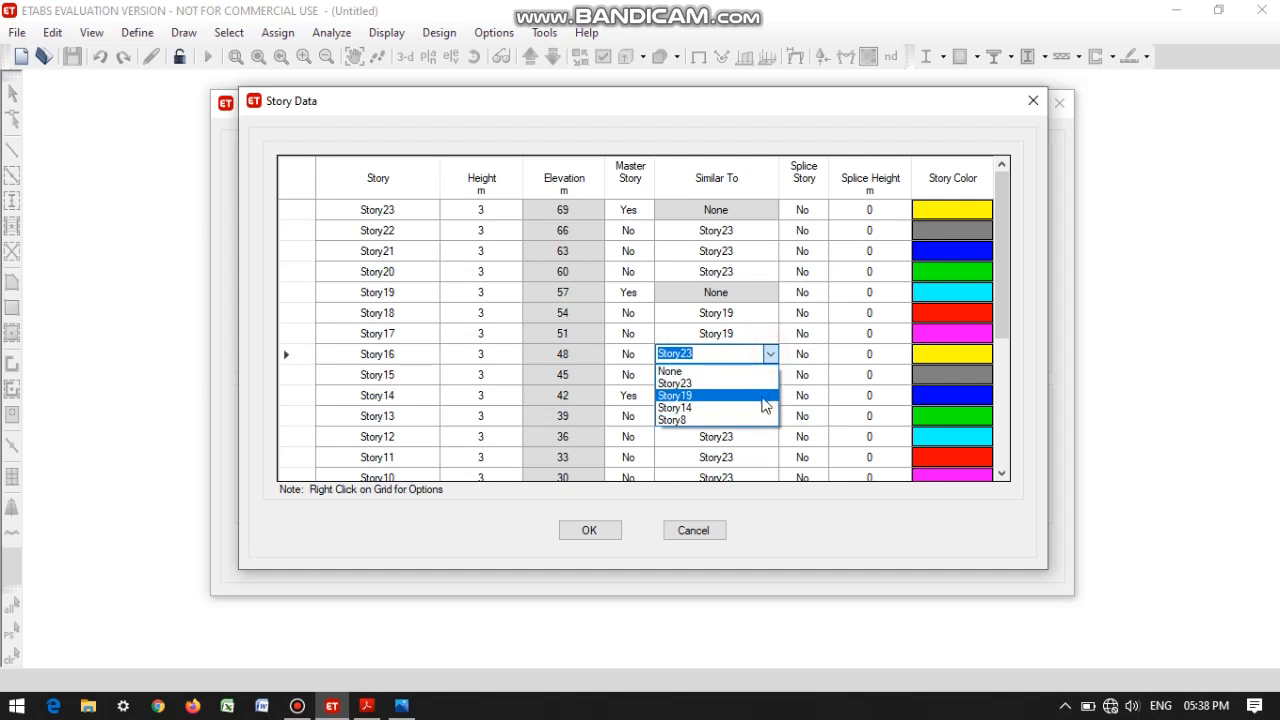
click(766, 408)
click(766, 373)
click(760, 415)
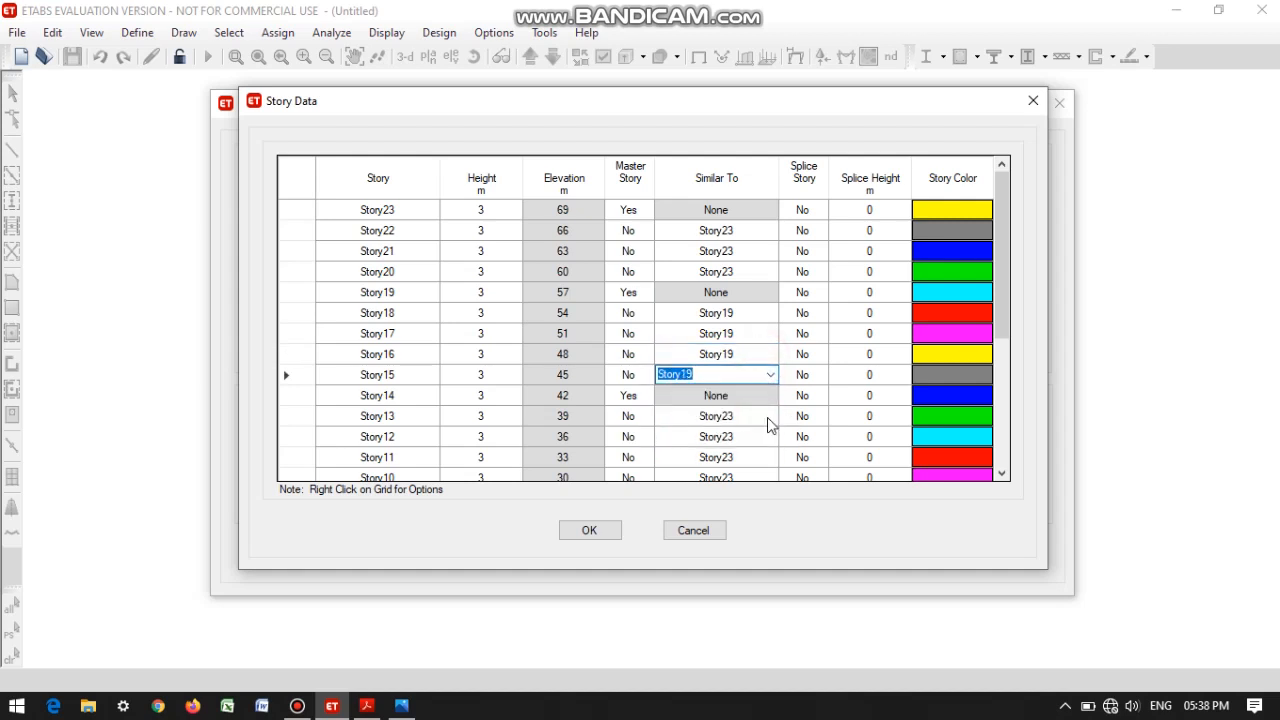
Make Story13, Story12 and Story11 similar to Story14.
scroll(768, 425, down, 3)
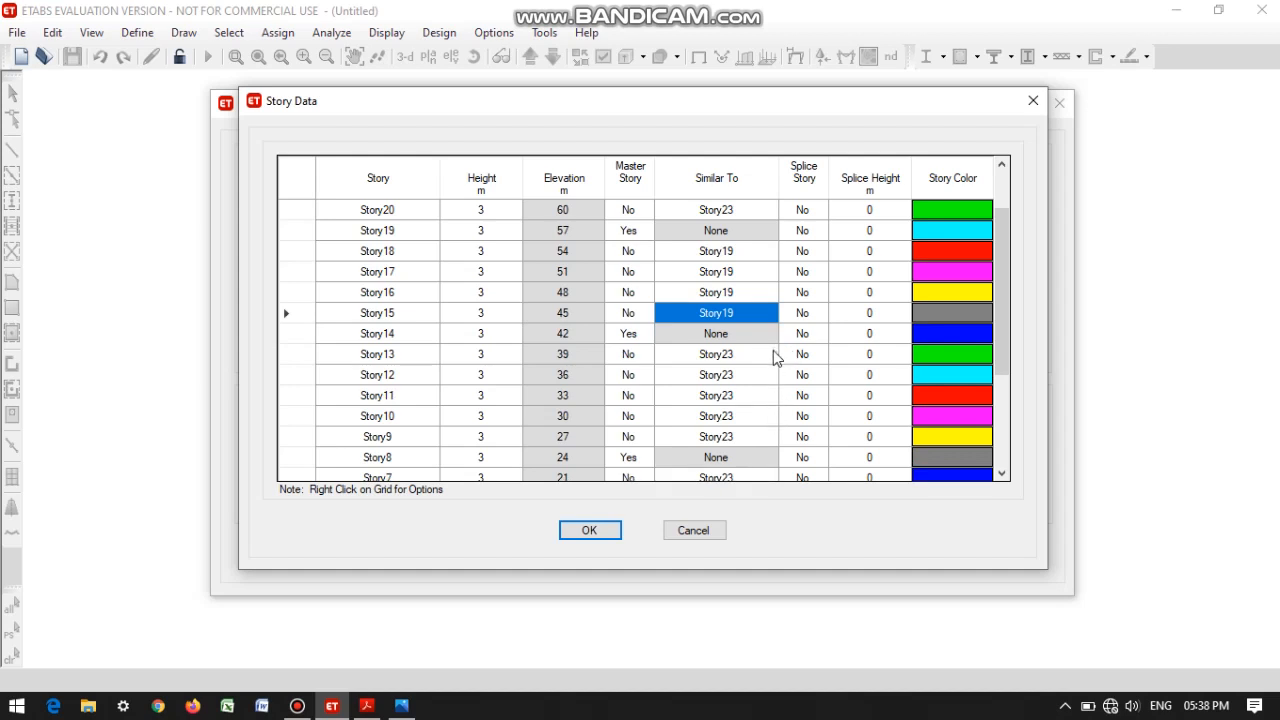
click(768, 355)
click(769, 354)
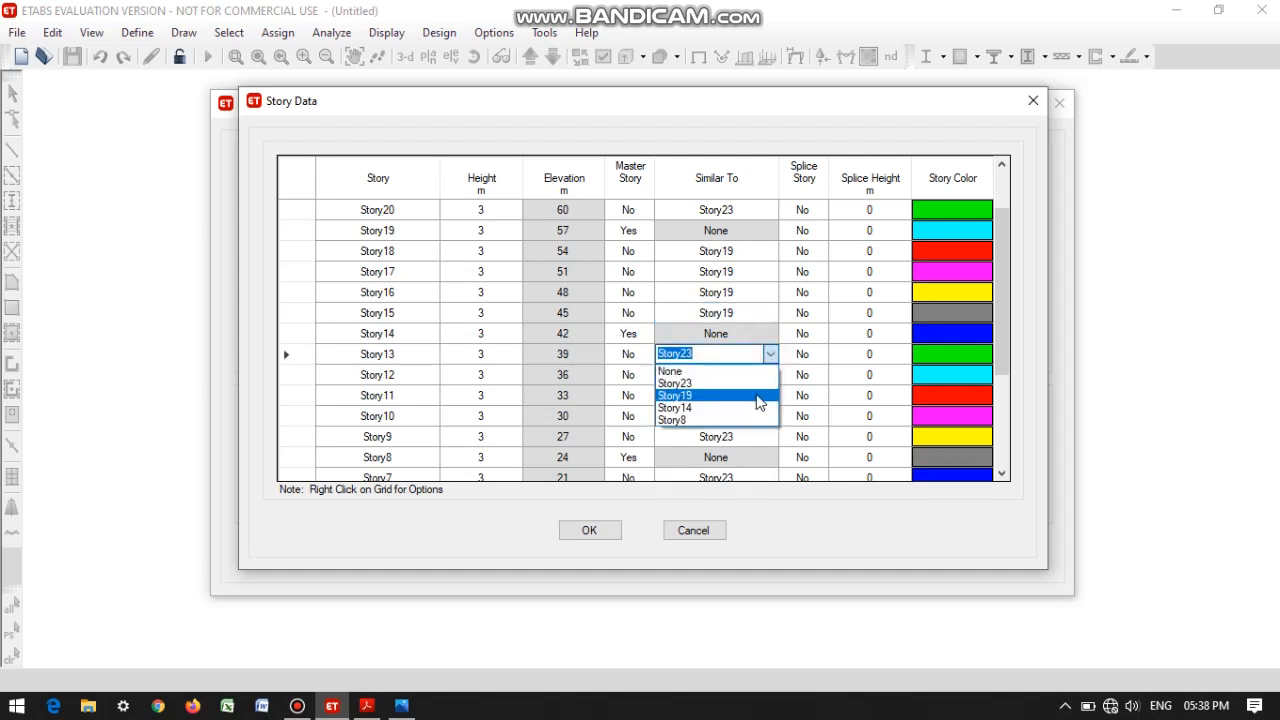
click(759, 408)
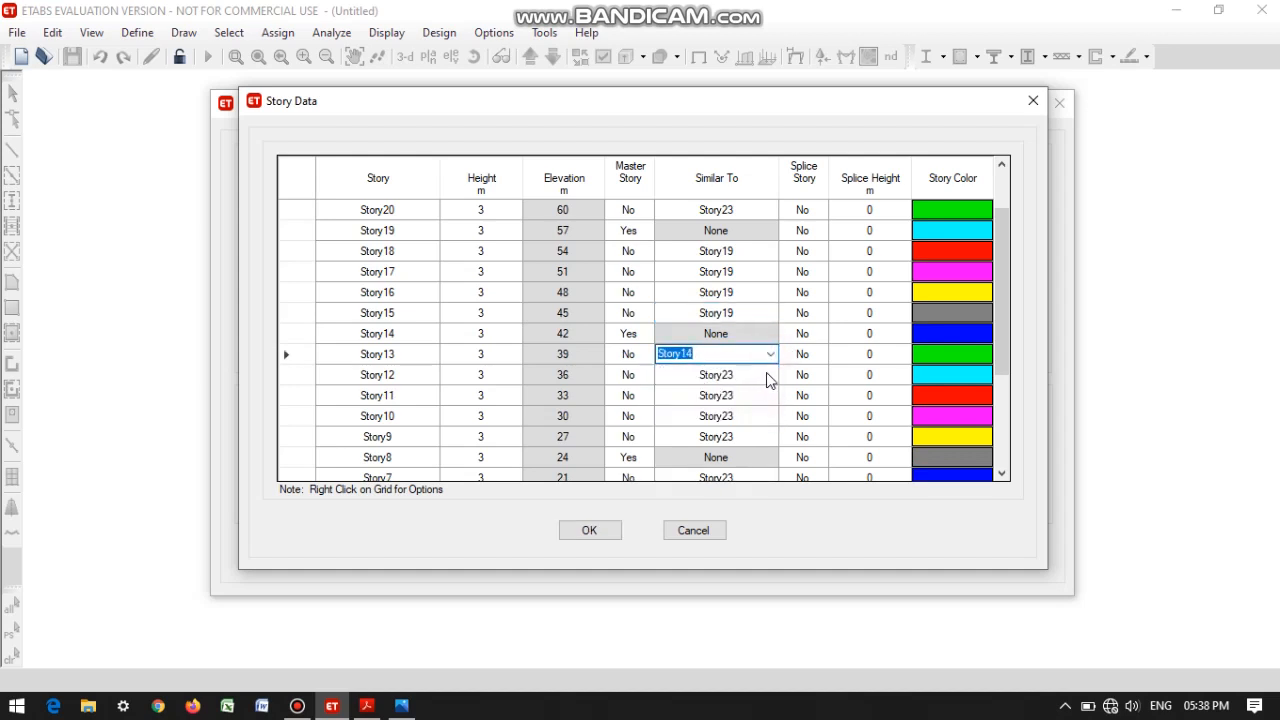
click(767, 375)
click(769, 374)
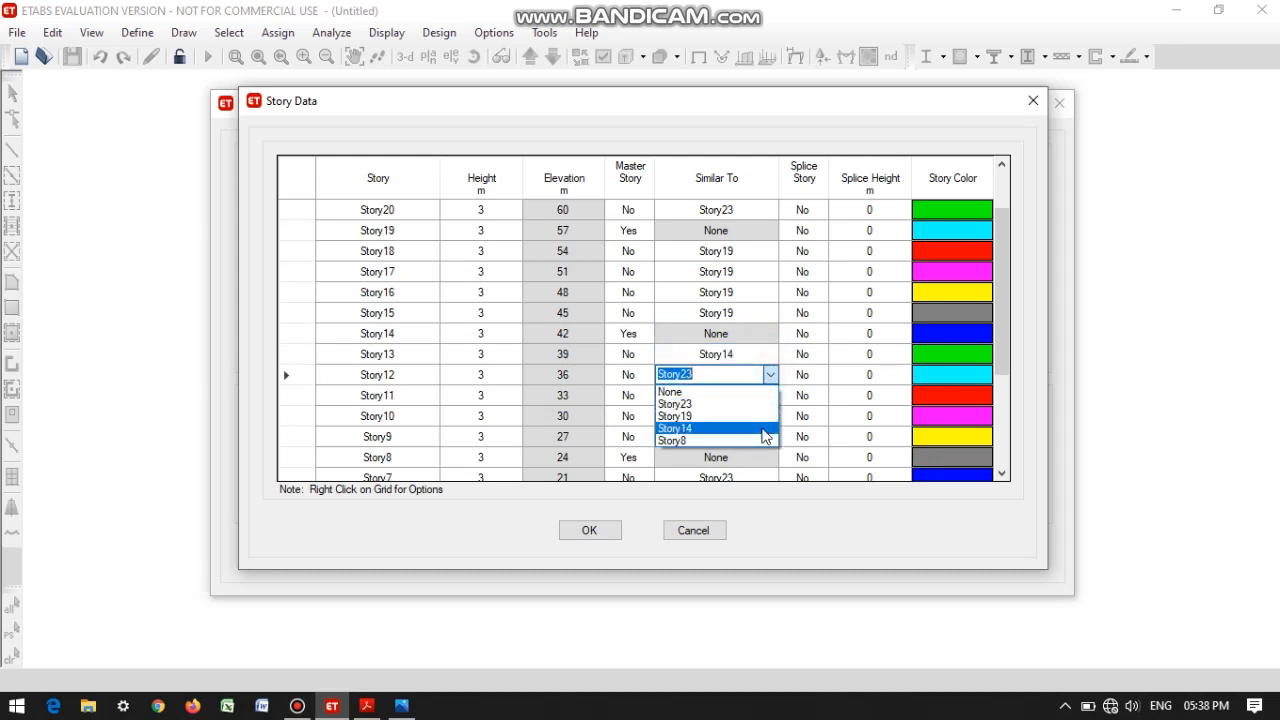
click(766, 428)
click(766, 395)
click(769, 395)
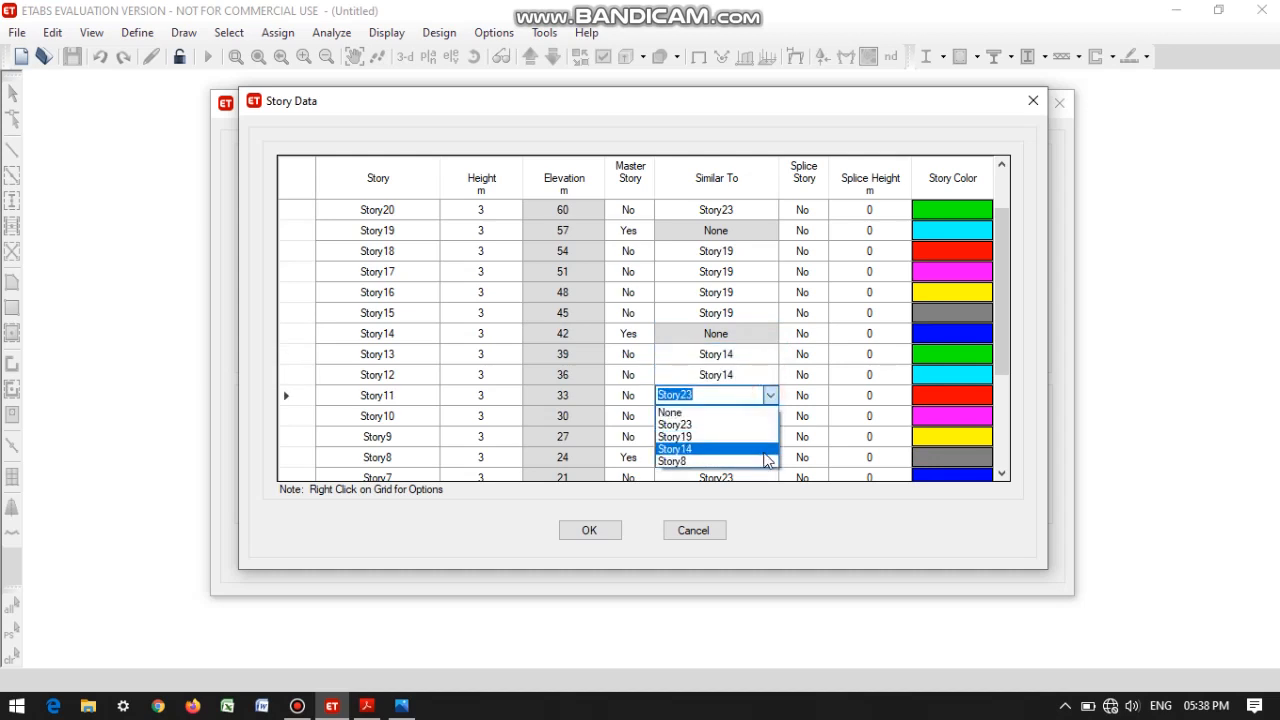
click(766, 449)
Make Story10 and Story9 similar to Story14.
click(767, 419)
click(769, 416)
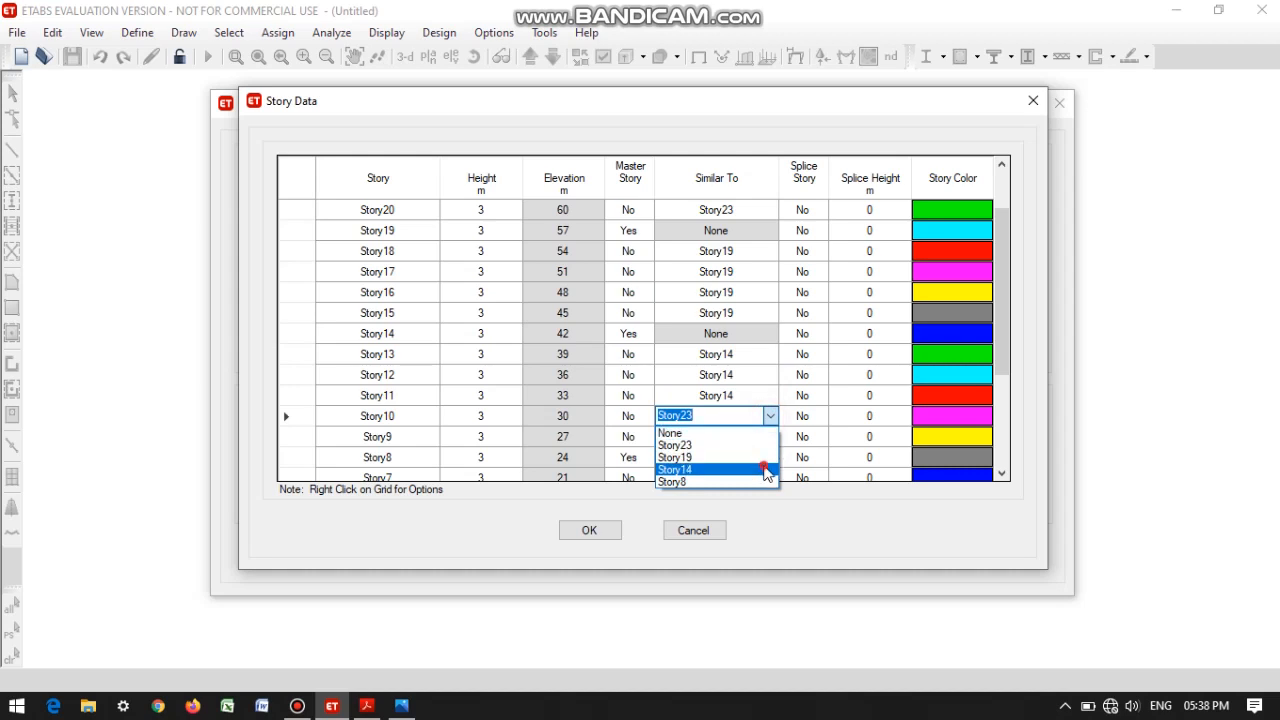
click(766, 470)
click(766, 437)
click(770, 437)
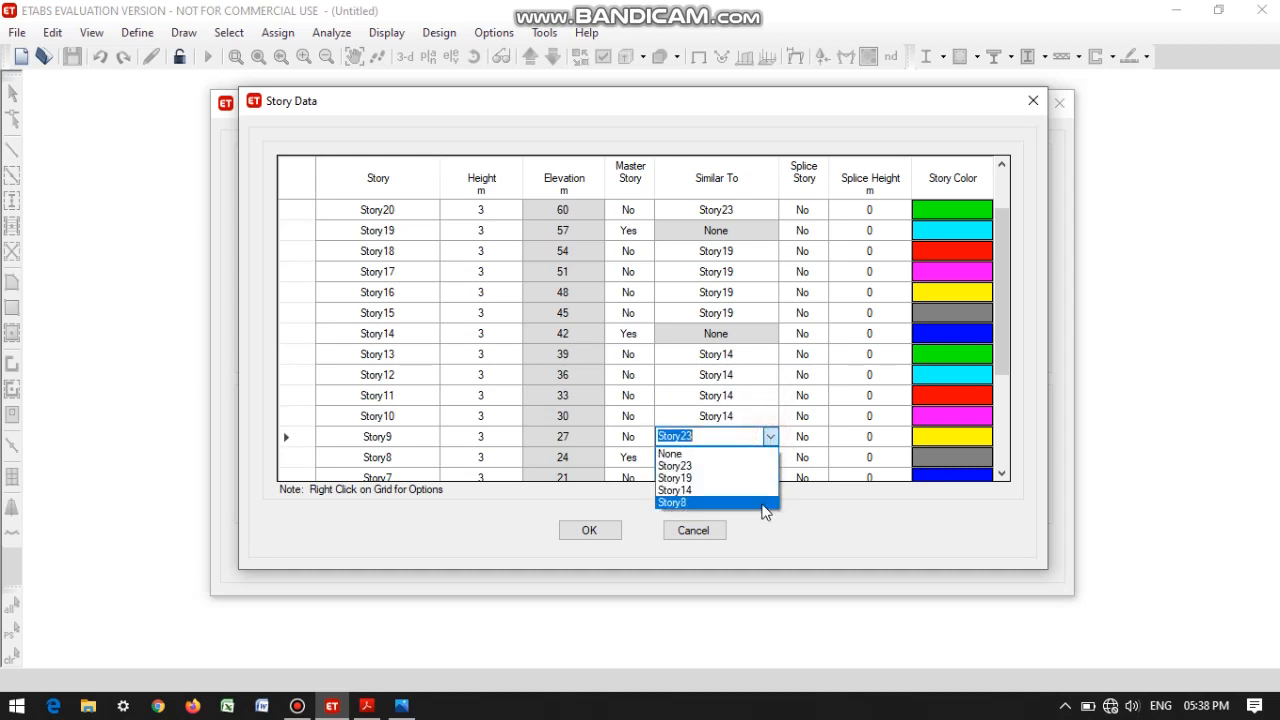
click(766, 489)
Make Story7, Story6 and Story5 similar to Story8.
scroll(767, 418, down, 3)
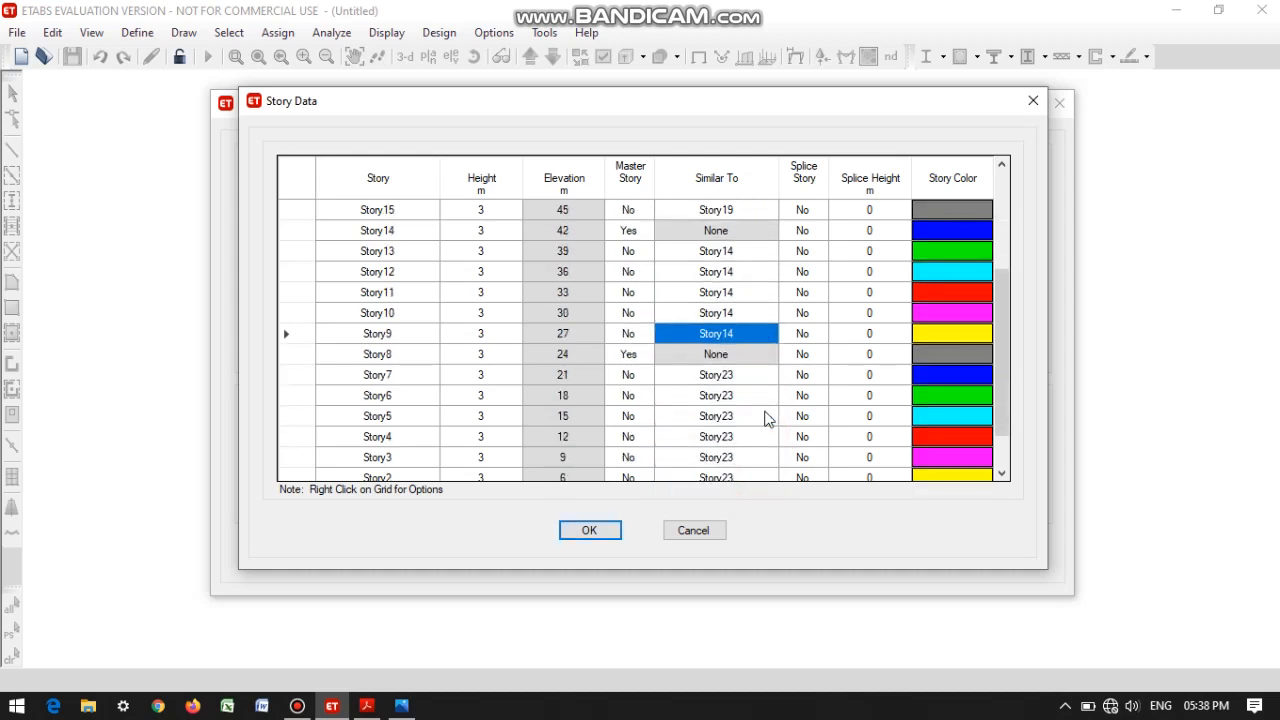
click(766, 318)
click(766, 316)
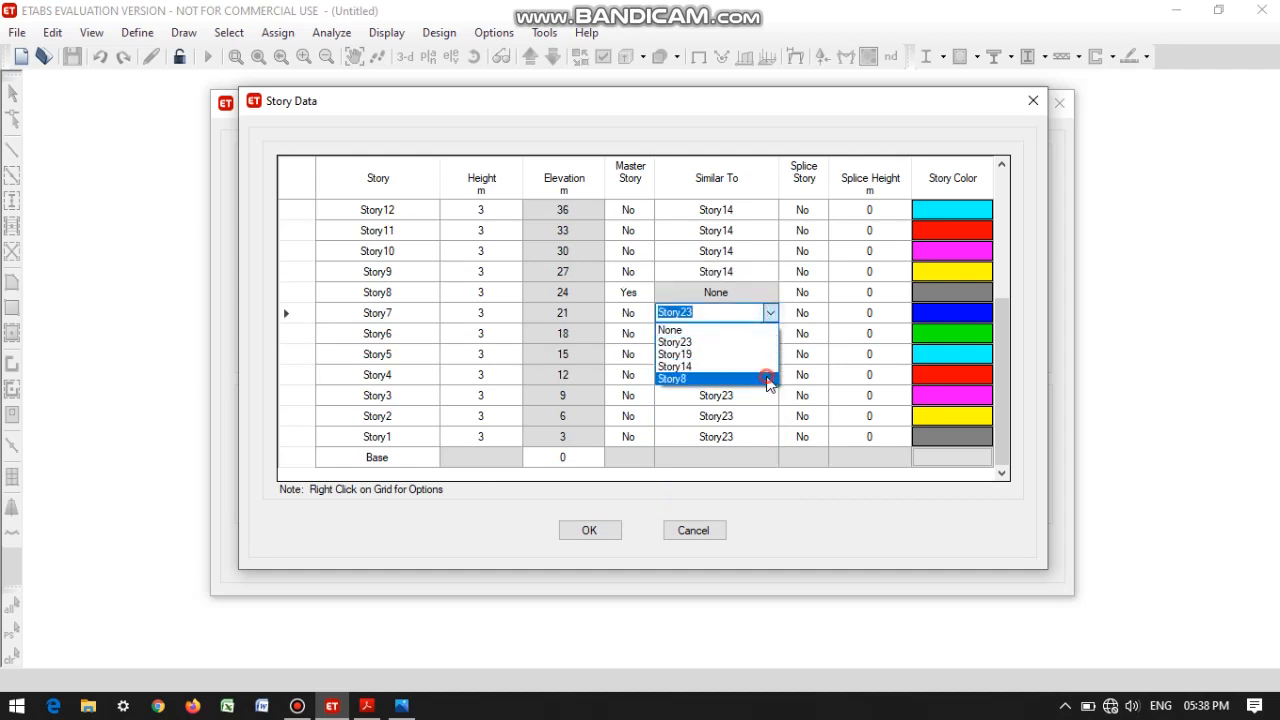
click(768, 379)
click(766, 333)
click(770, 333)
click(768, 400)
click(766, 355)
click(770, 354)
click(768, 422)
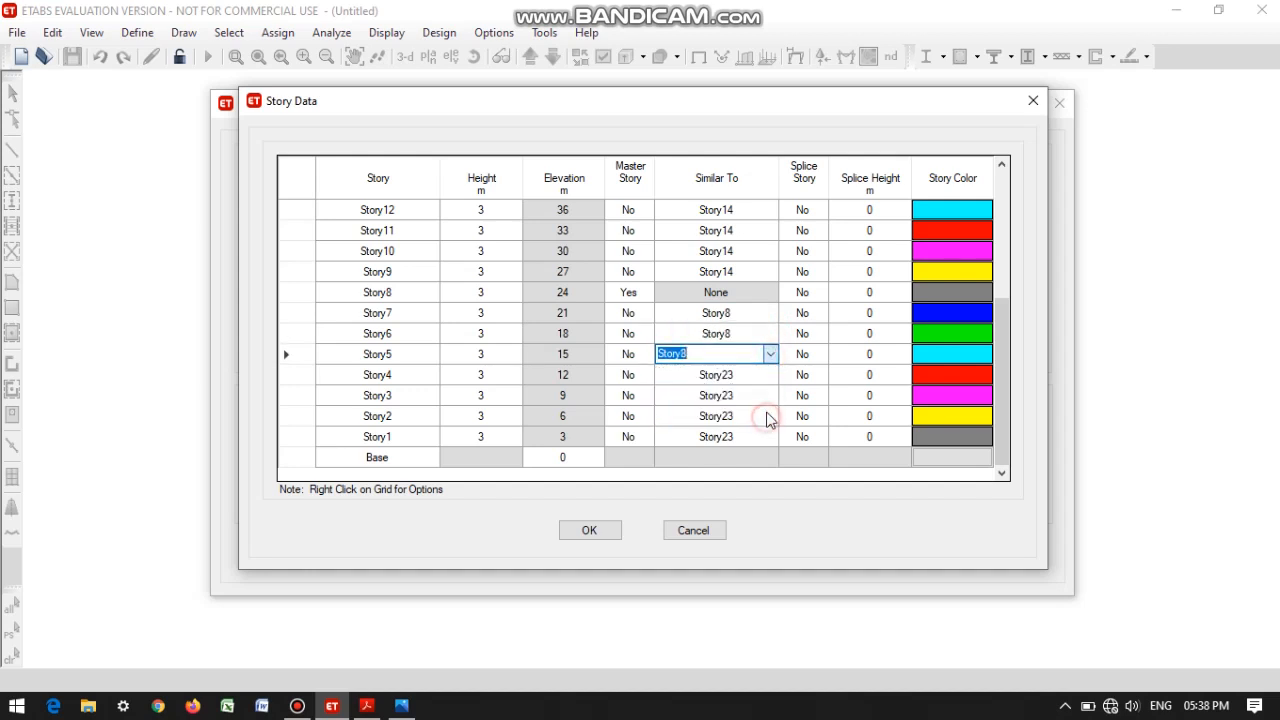
Make Story4 down to Story1 similar to Story8, accept the story data and create the Grid Only model.
click(766, 373)
click(770, 374)
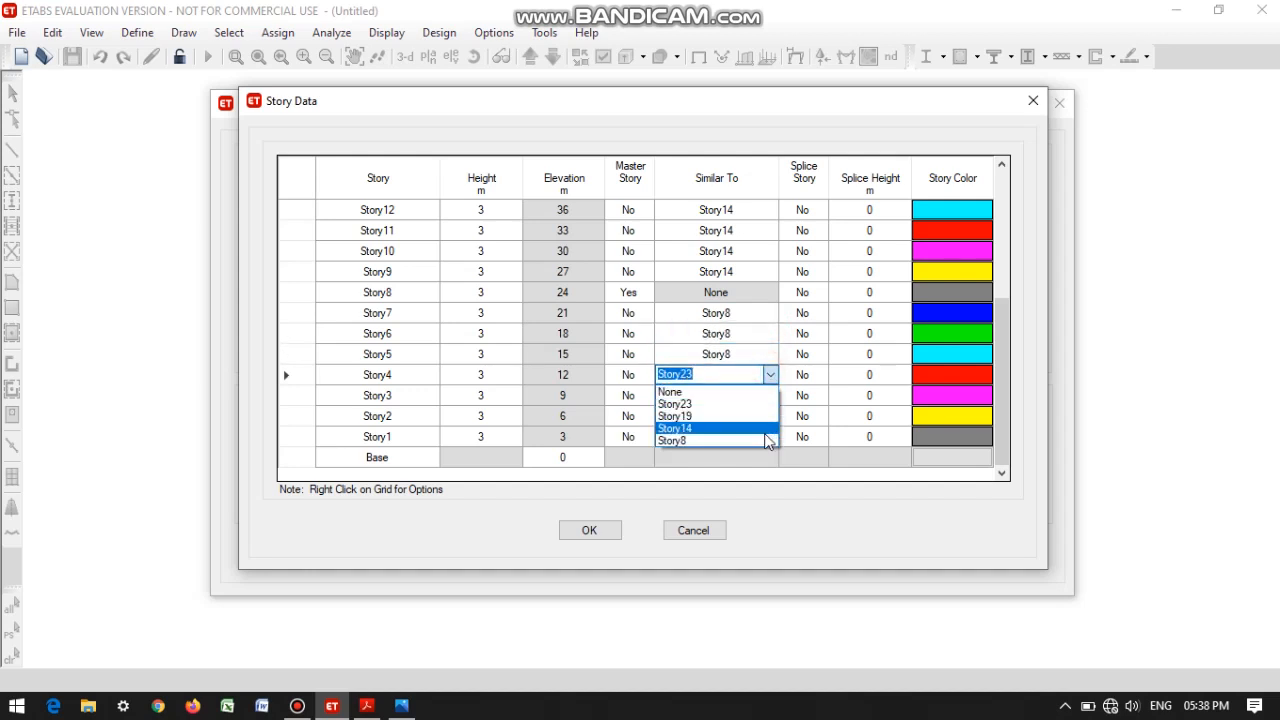
click(768, 441)
click(766, 397)
click(770, 395)
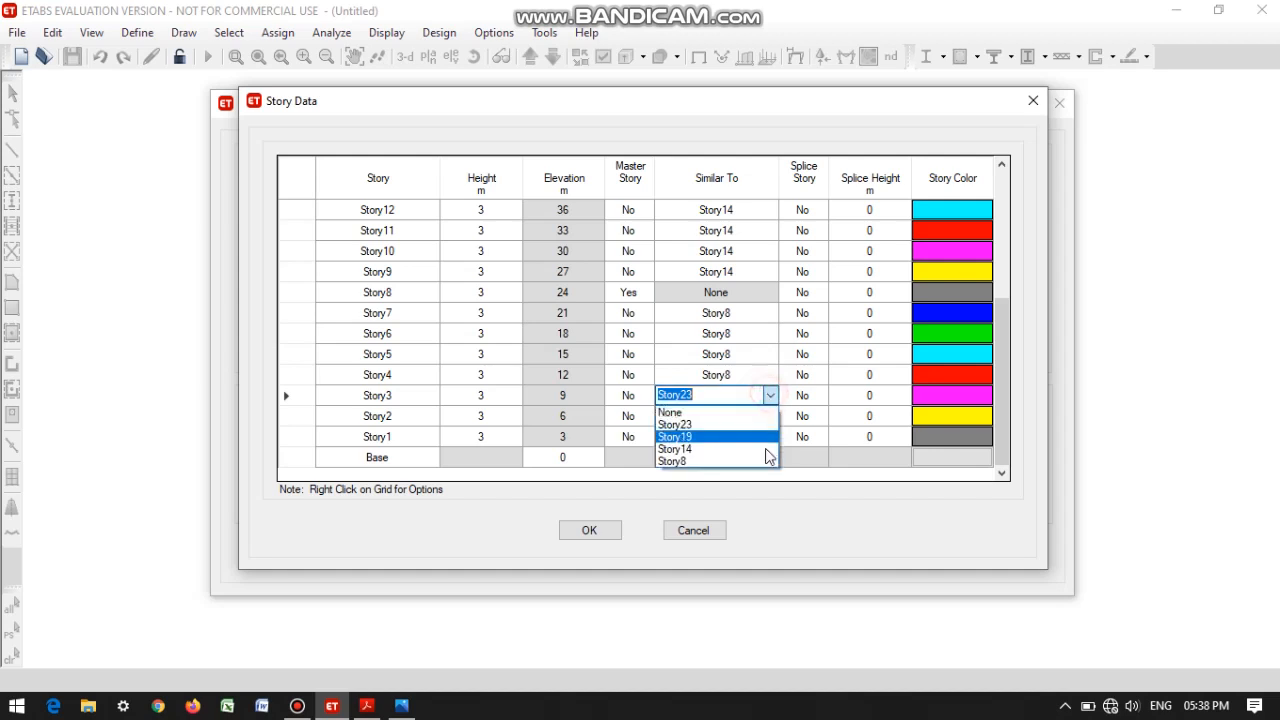
click(768, 461)
click(766, 416)
click(770, 415)
click(768, 482)
click(766, 437)
click(770, 436)
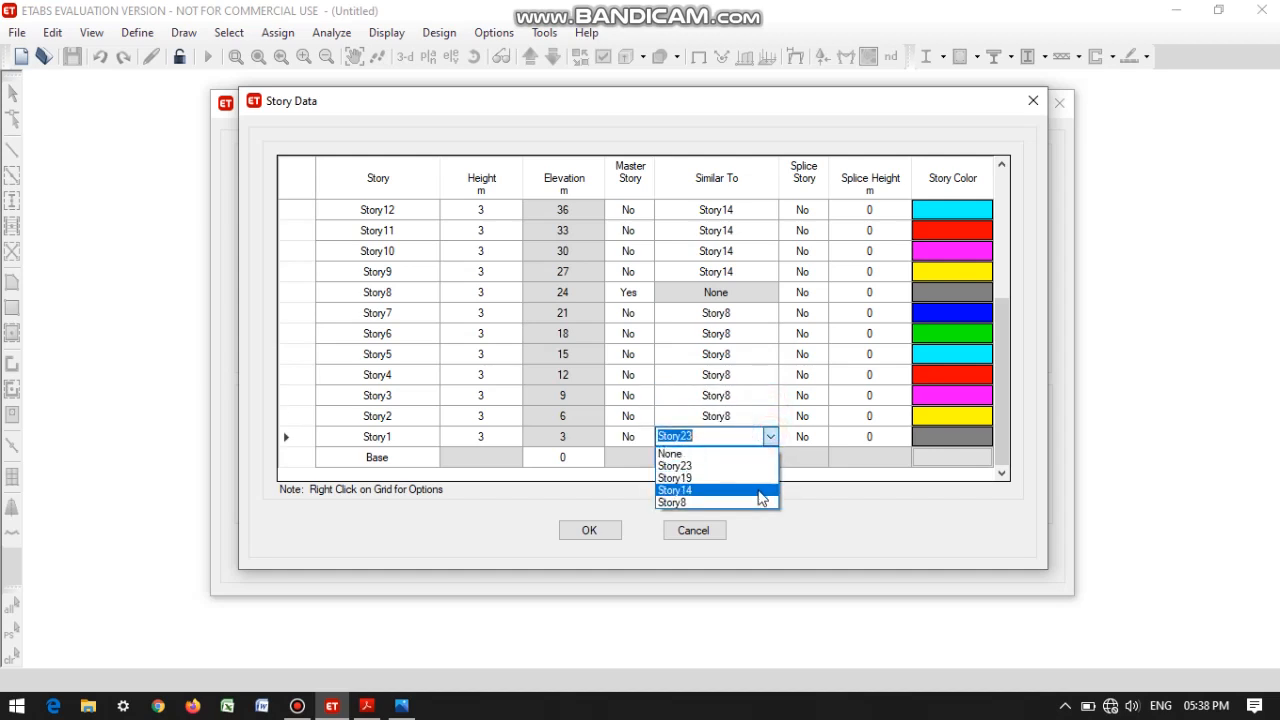
click(760, 502)
click(584, 532)
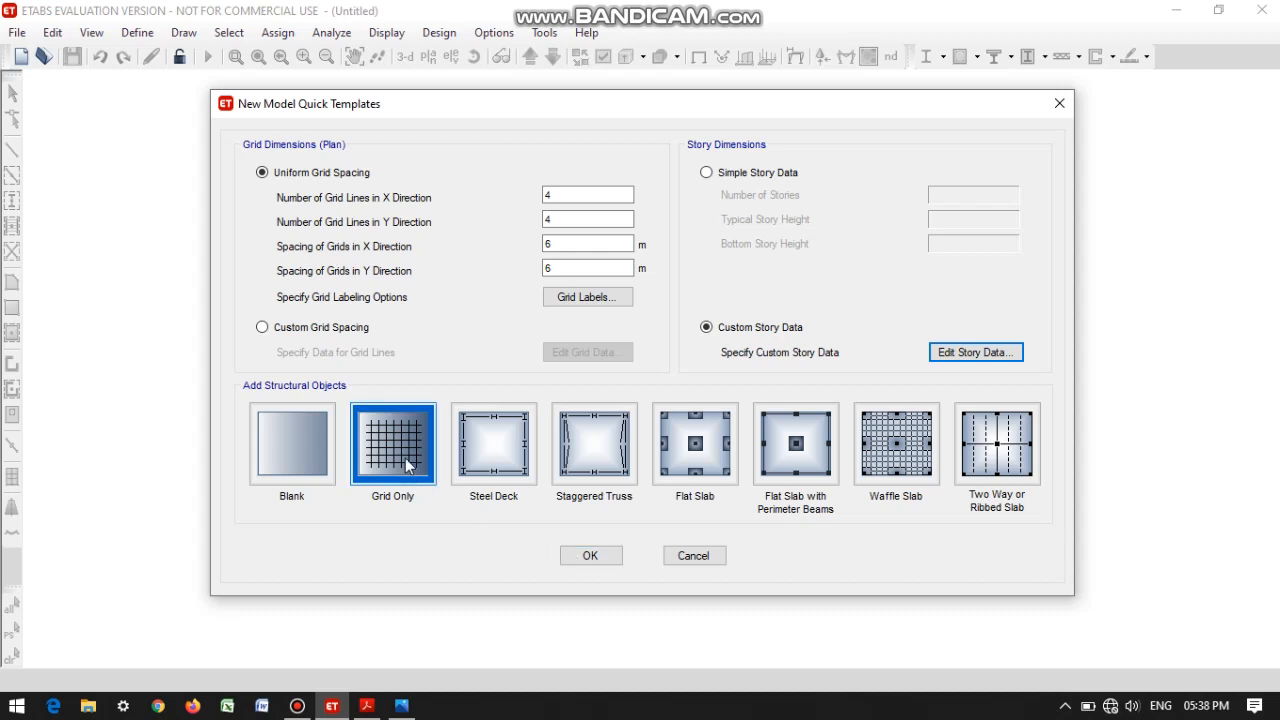
click(586, 556)
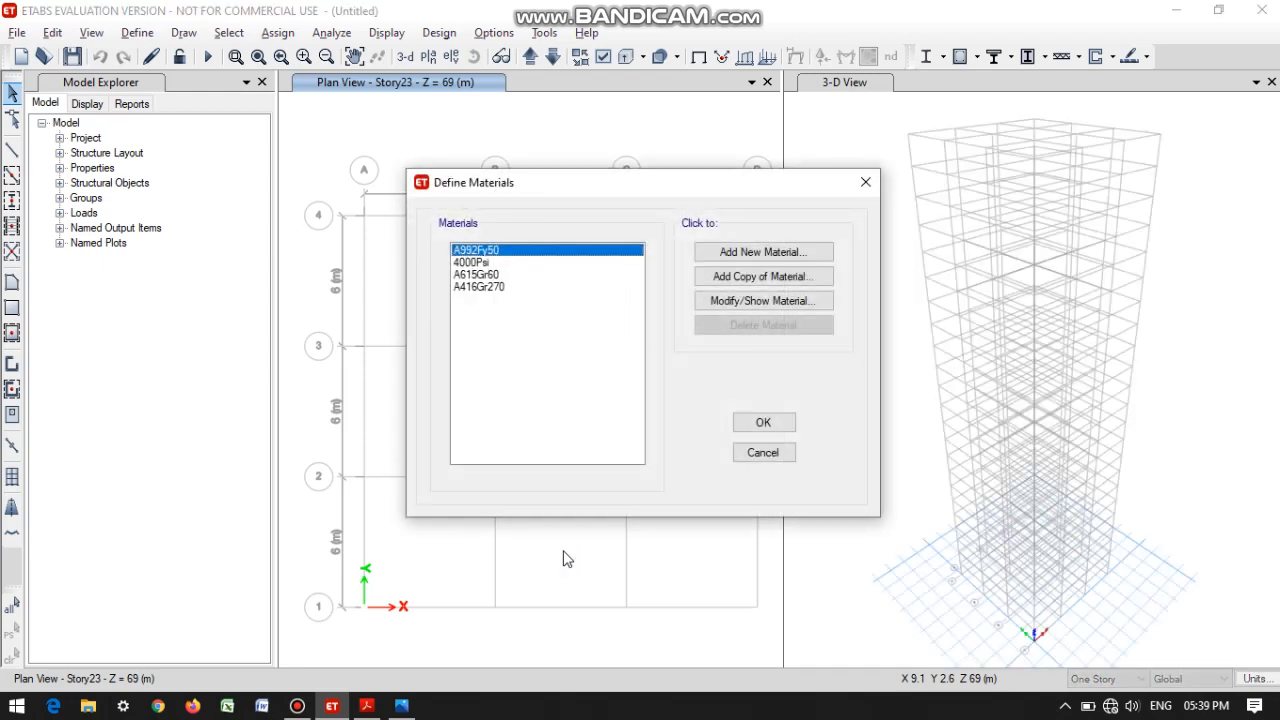
Add a new concrete material for region India, Indian standard, grade M40, keeping its default properties.
click(750, 253)
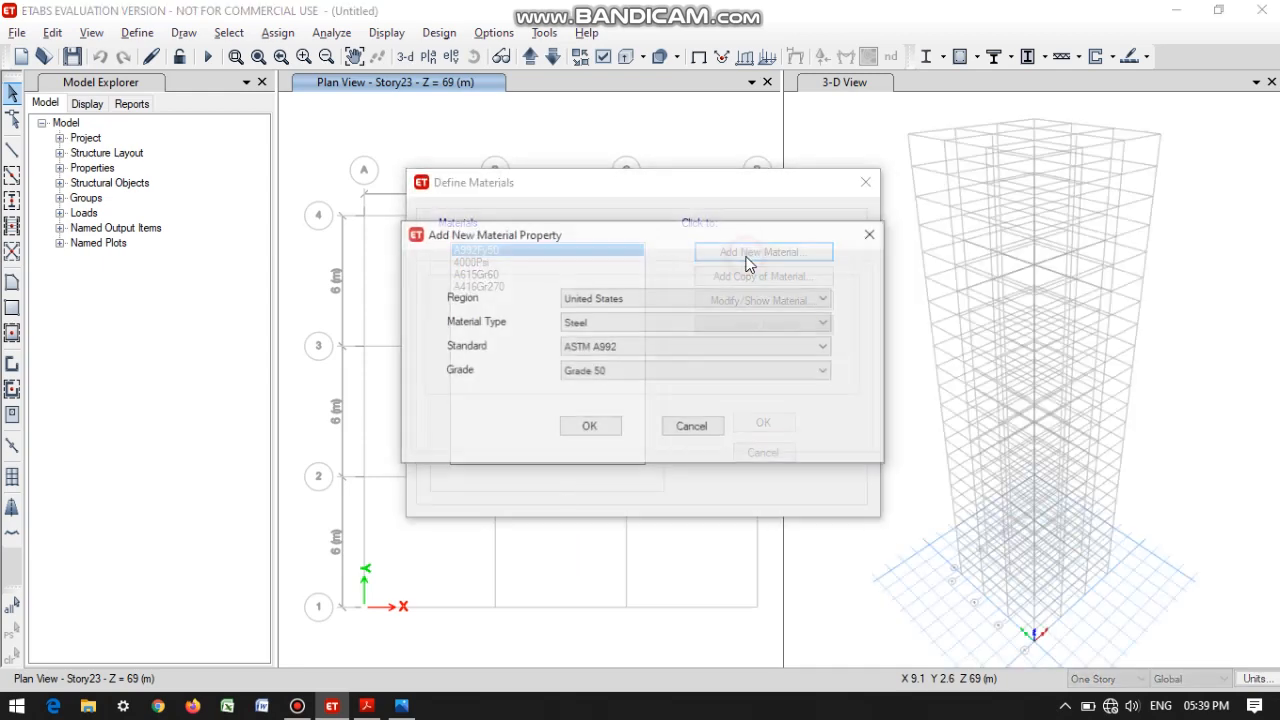
click(709, 300)
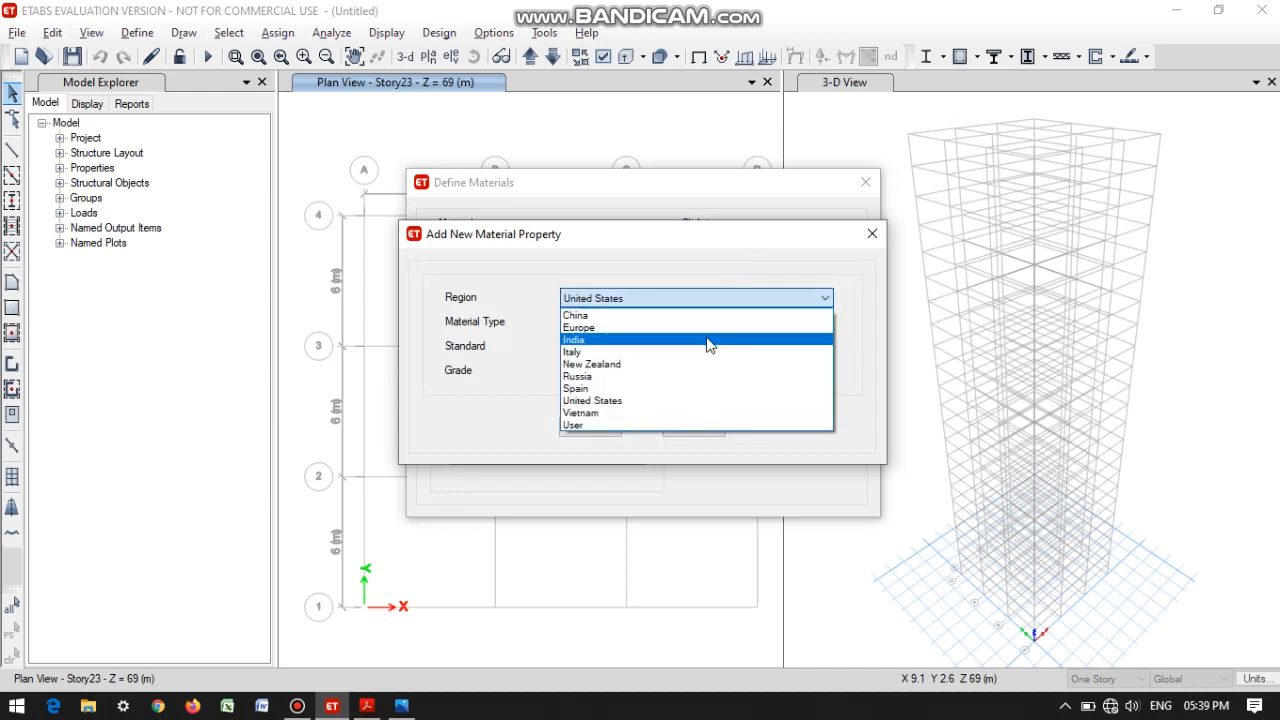
click(707, 339)
click(703, 322)
click(703, 352)
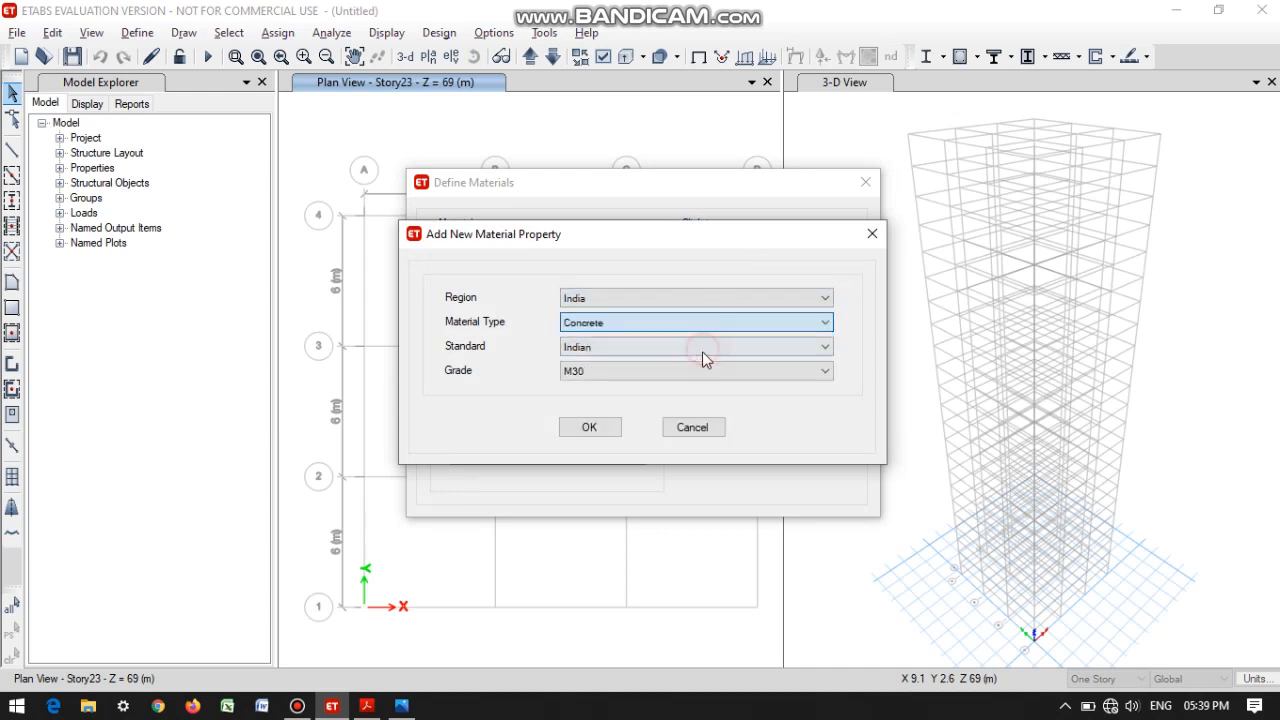
click(706, 369)
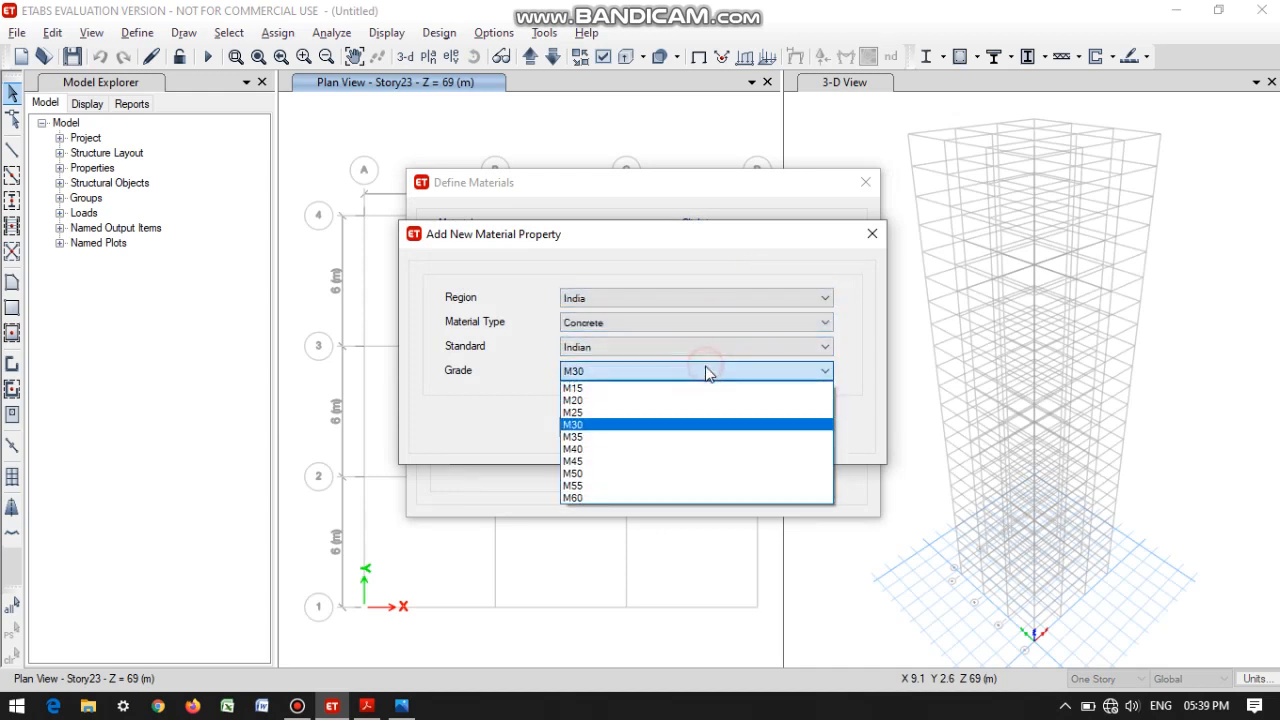
click(707, 446)
click(617, 430)
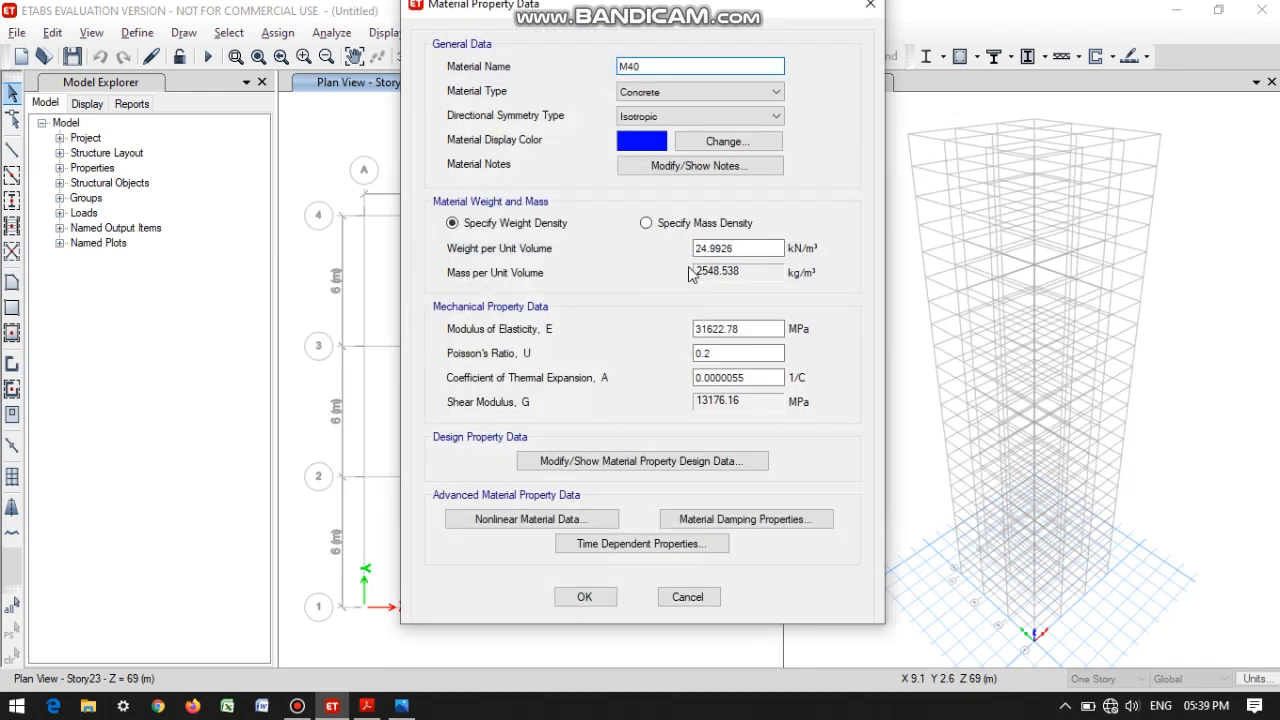
key(Return)
Add a new rebar material for region India, Indian standard, Mild Grade 250, keeping its default properties.
click(718, 250)
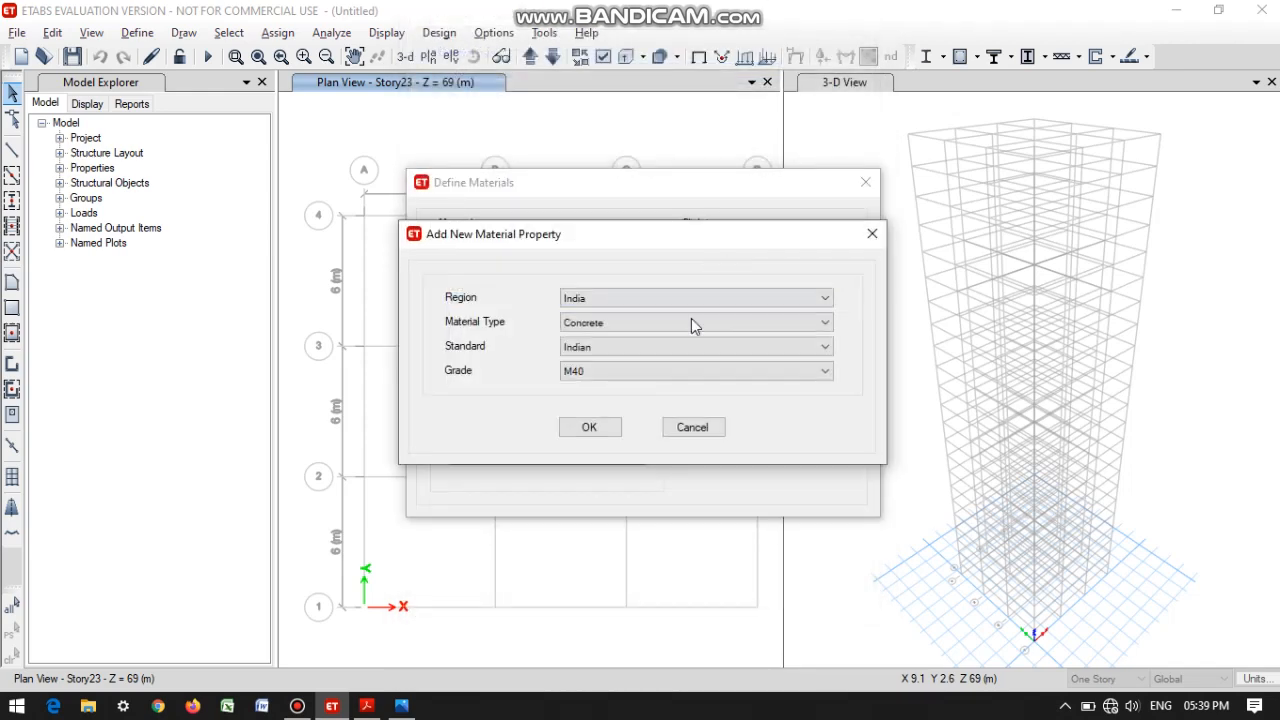
click(689, 323)
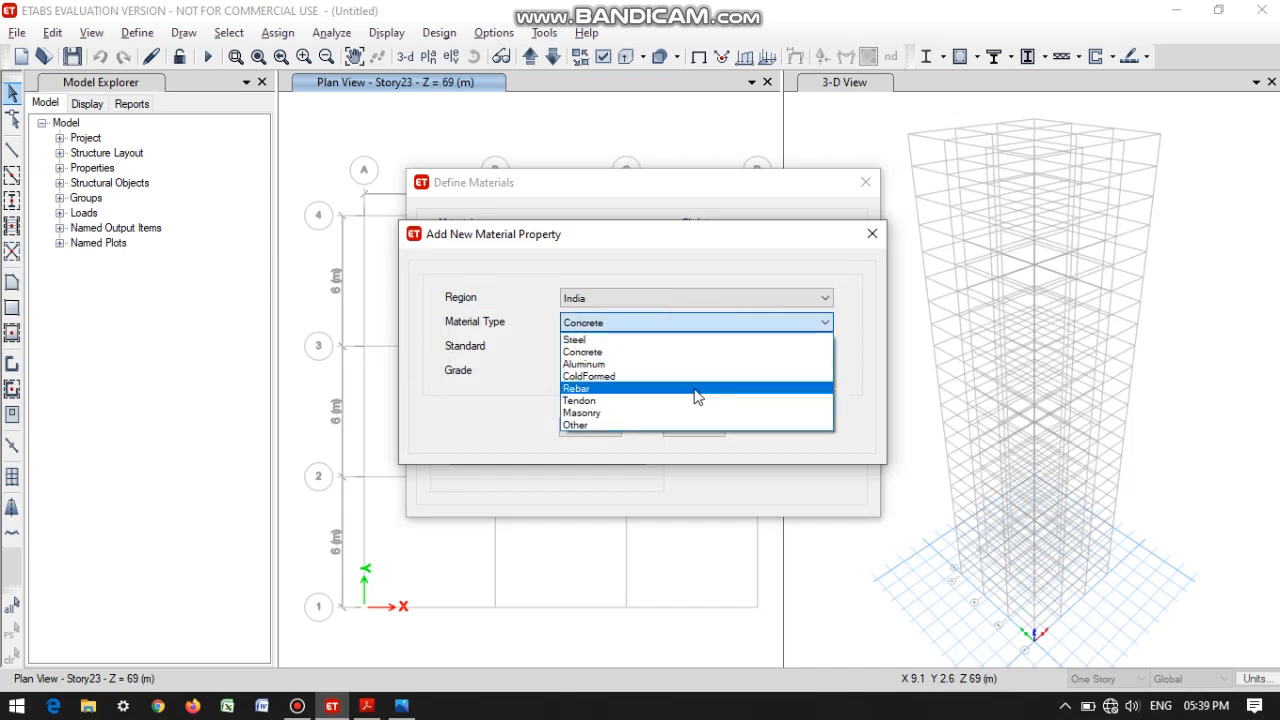
click(697, 390)
click(686, 373)
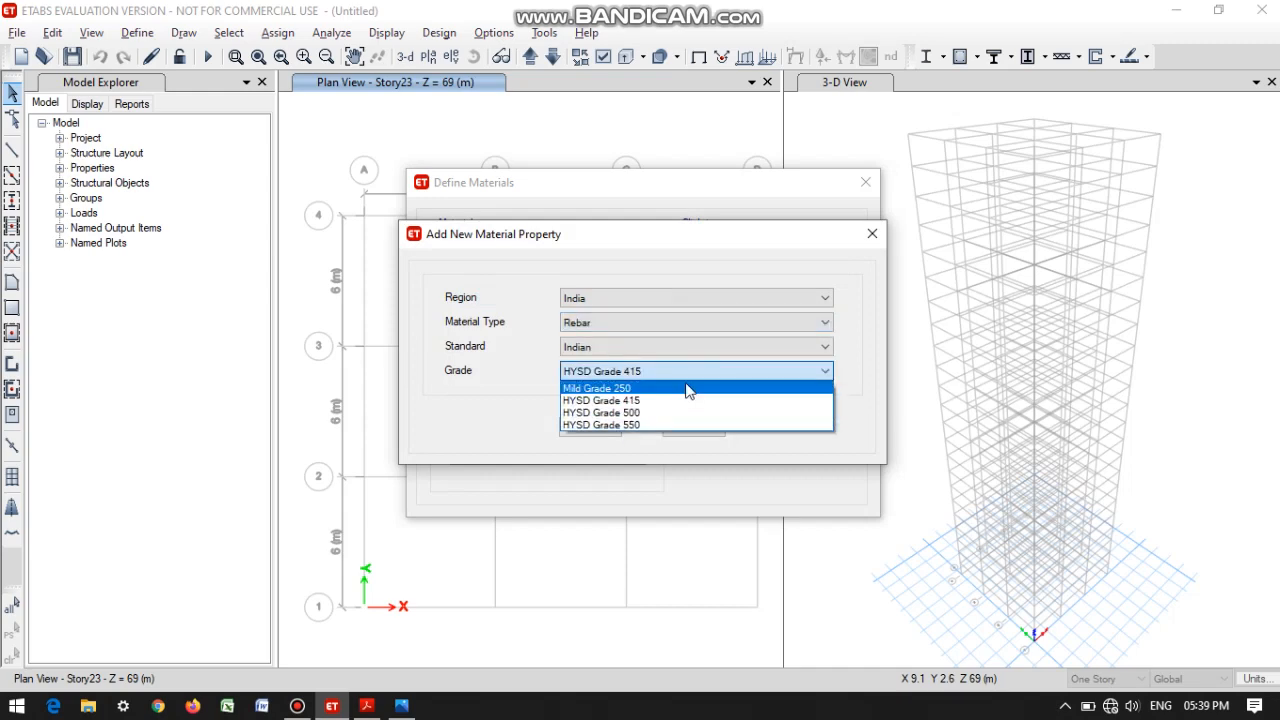
click(687, 388)
click(598, 432)
key(Return)
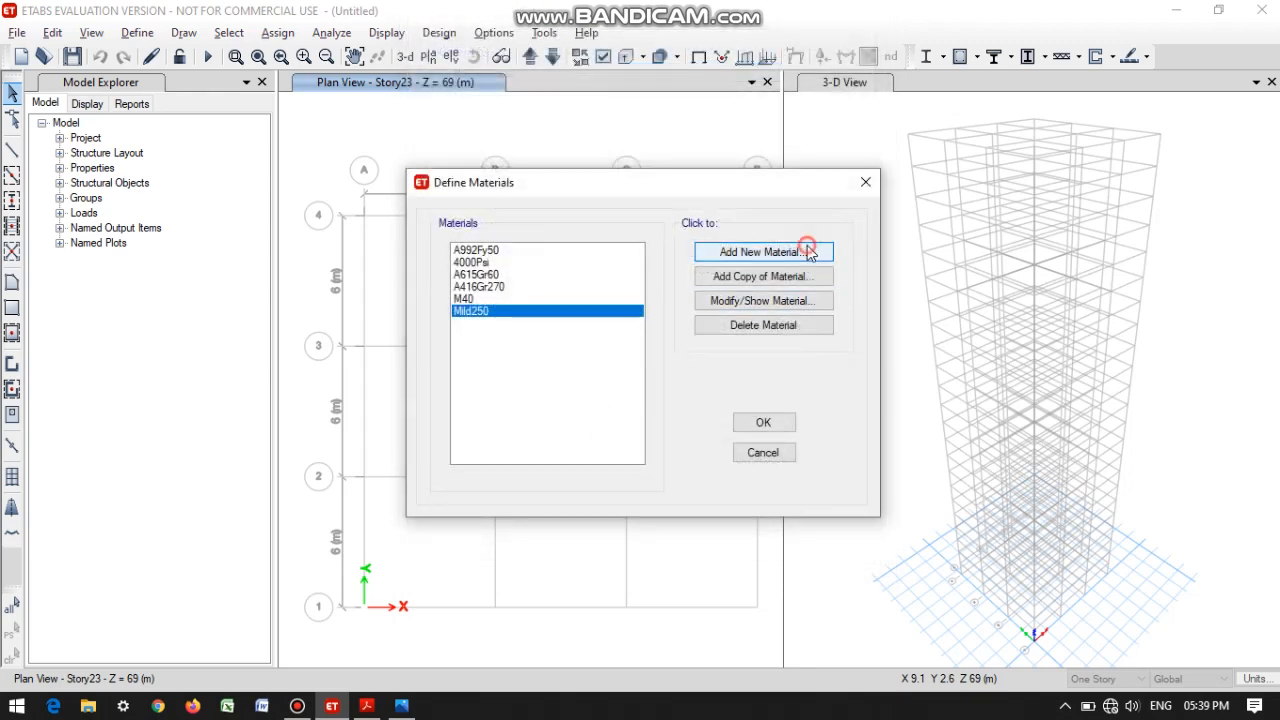
Add a second Indian rebar material, HYSD Grade 500, with default properties and accept the materials list.
click(808, 252)
click(714, 371)
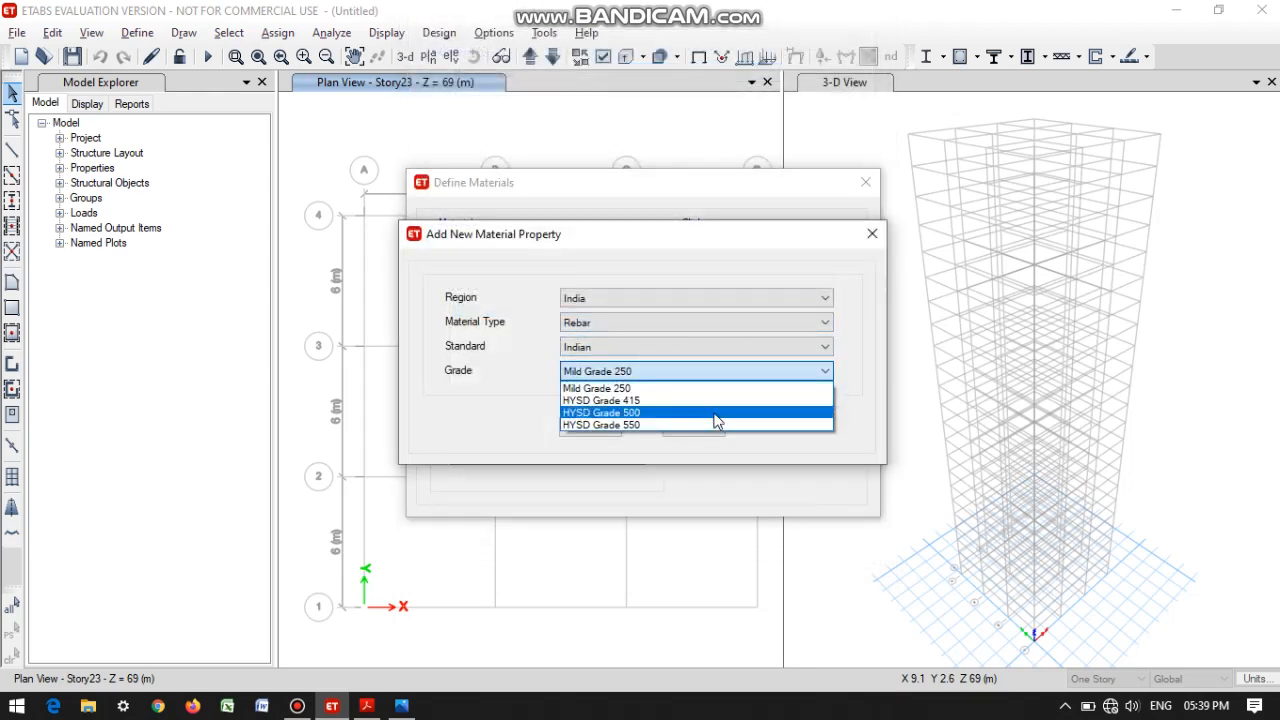
click(714, 412)
click(612, 432)
key(Return)
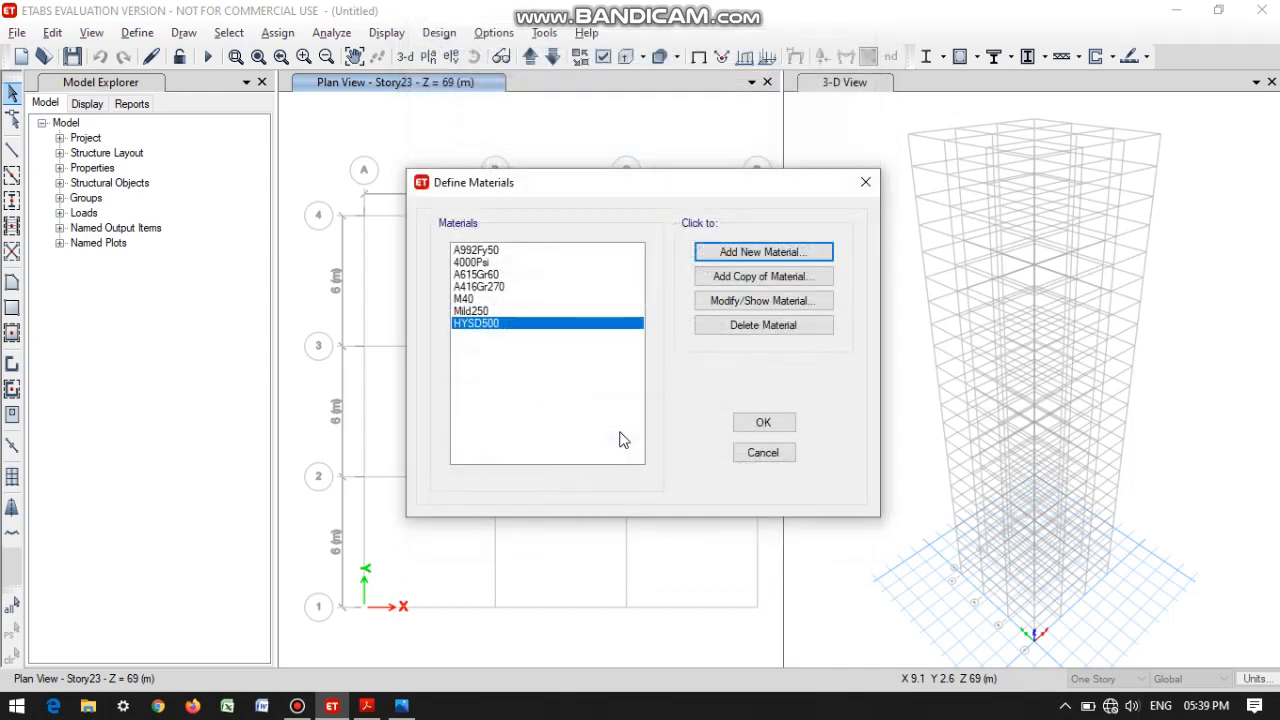
click(733, 424)
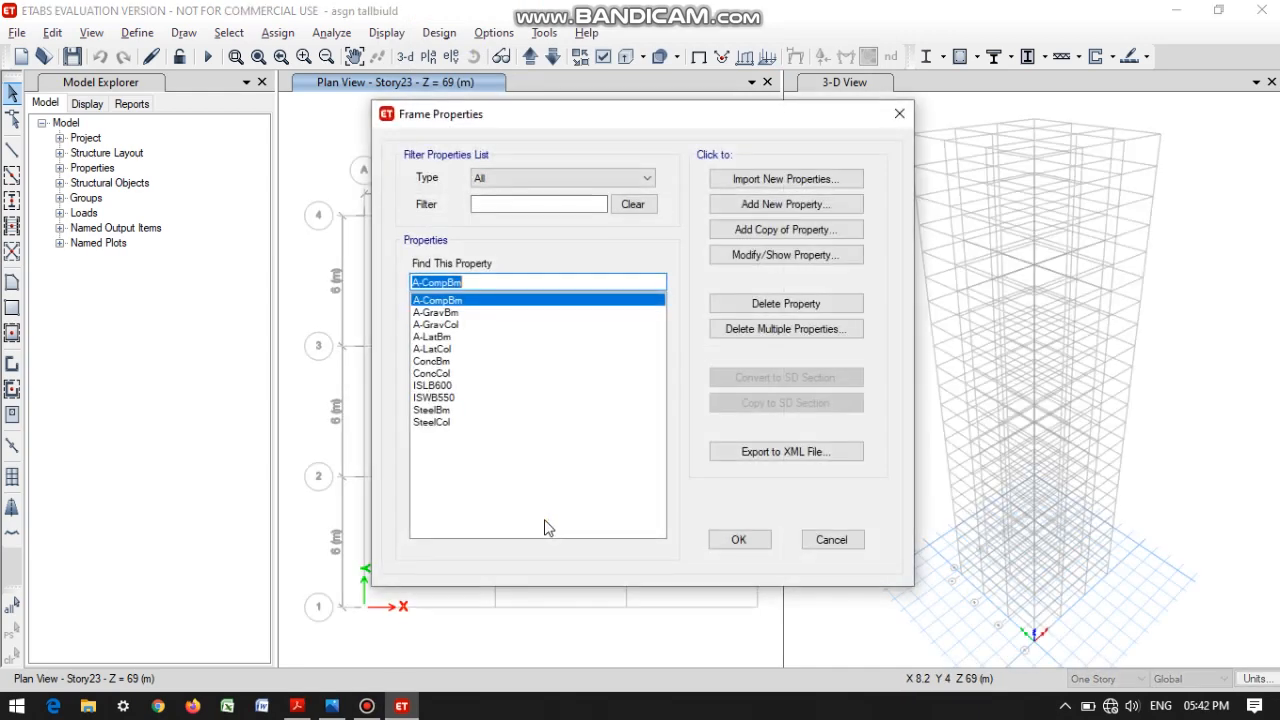
Add a concrete rectangular frame section named B 300x500, checking the beam sizes in the problem statement image, and assign it M40.
click(762, 205)
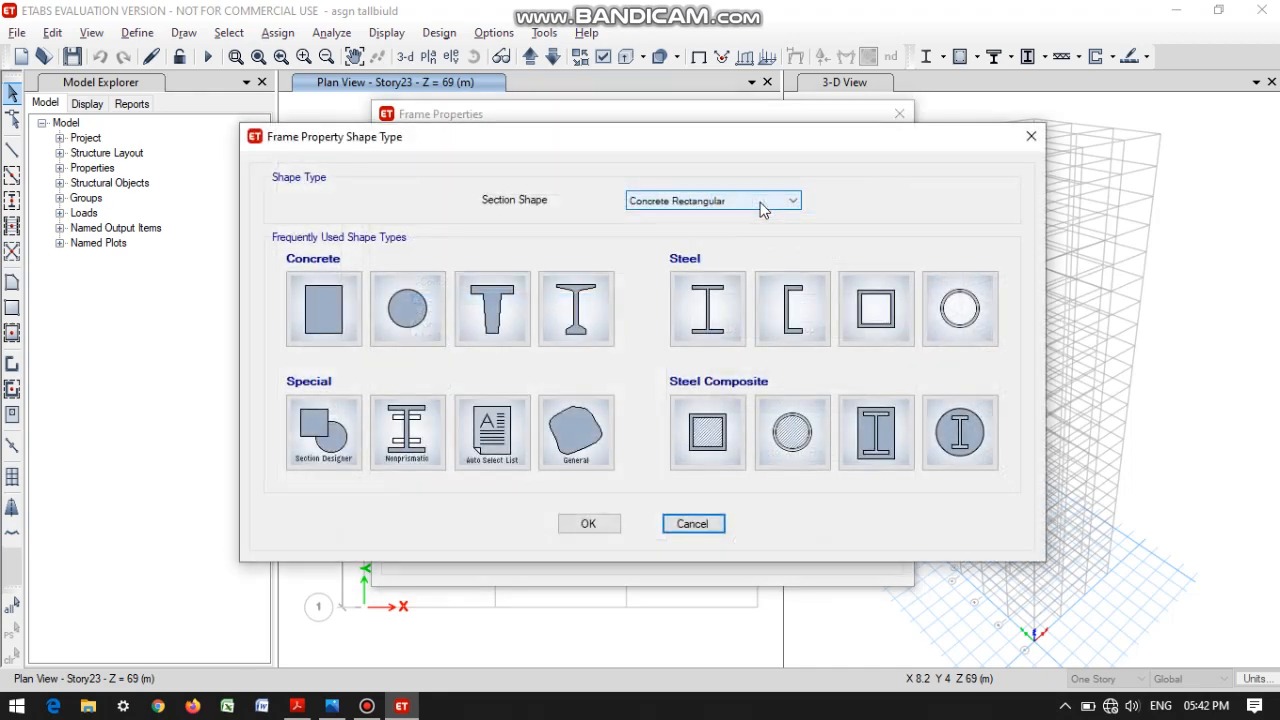
click(320, 325)
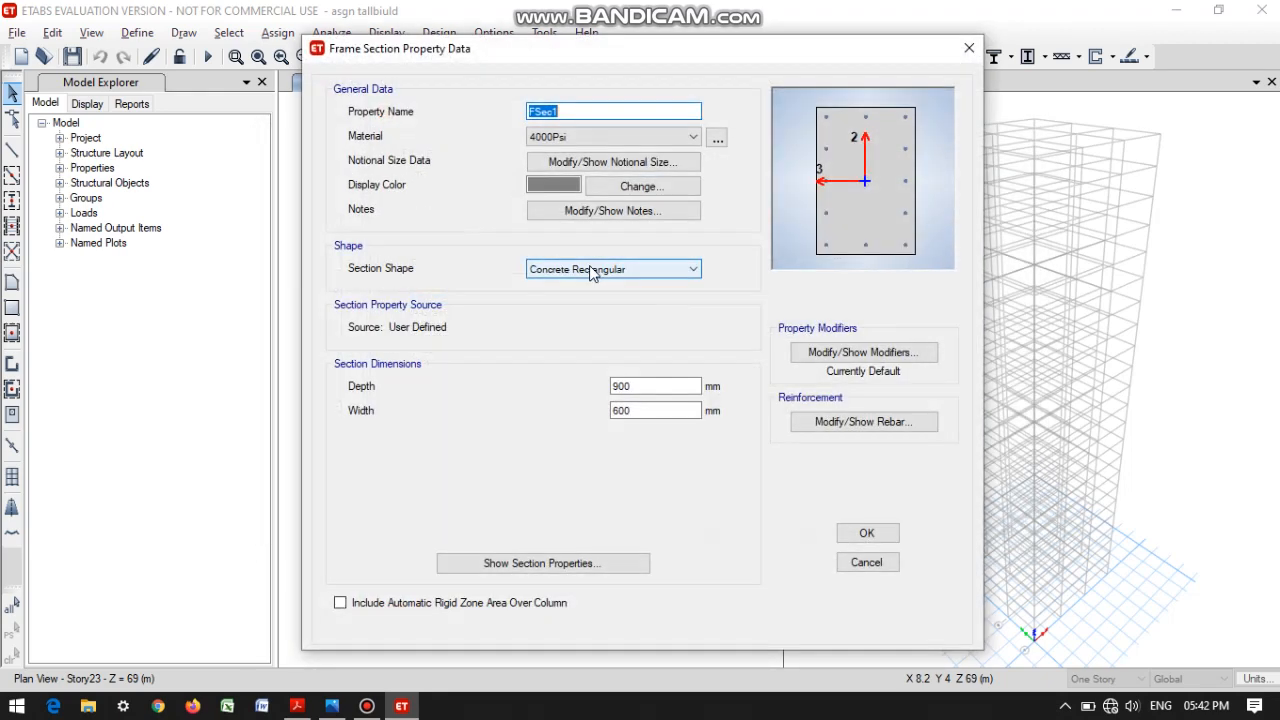
click(571, 111)
drag(571, 111, 516, 111)
text(B)
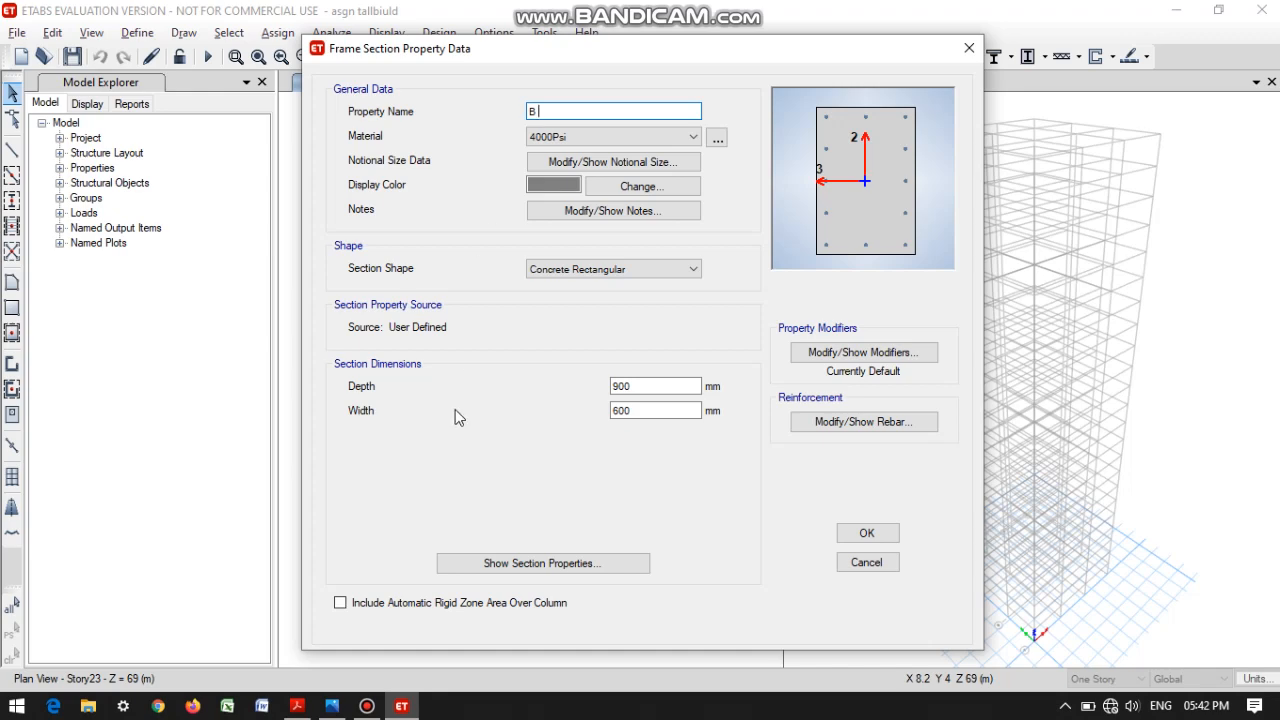
click(331, 706)
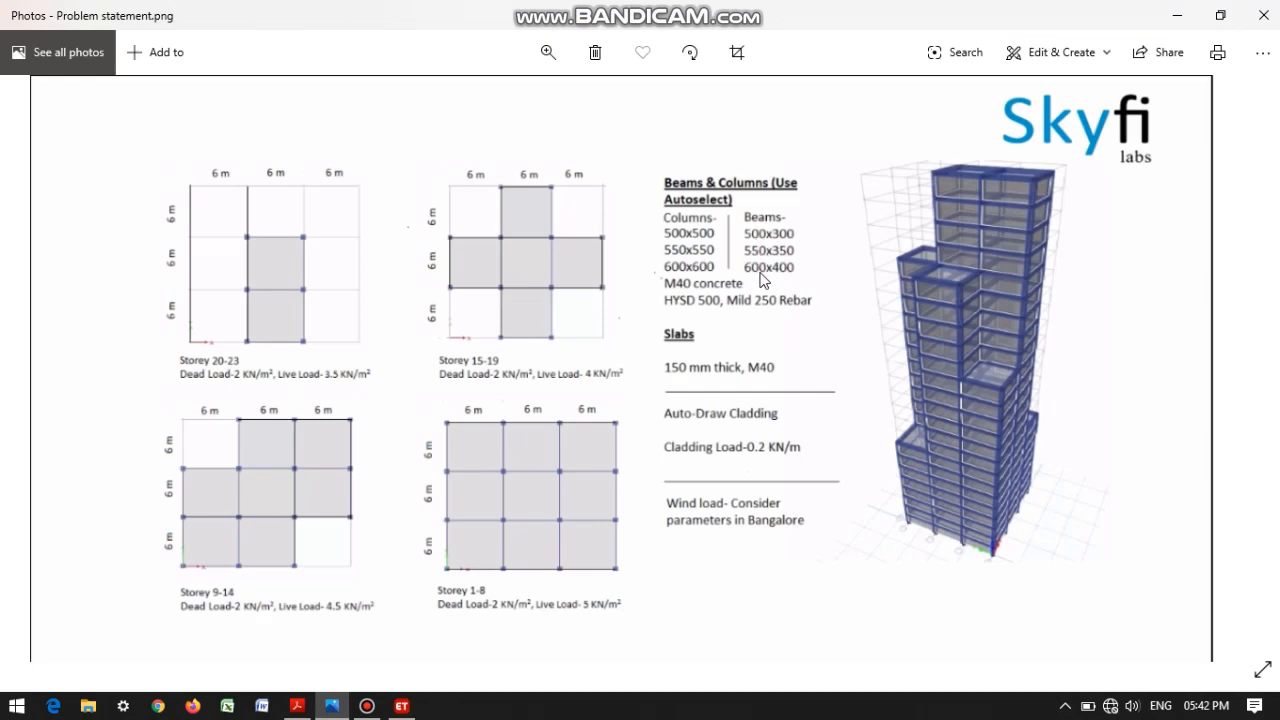
click(403, 706)
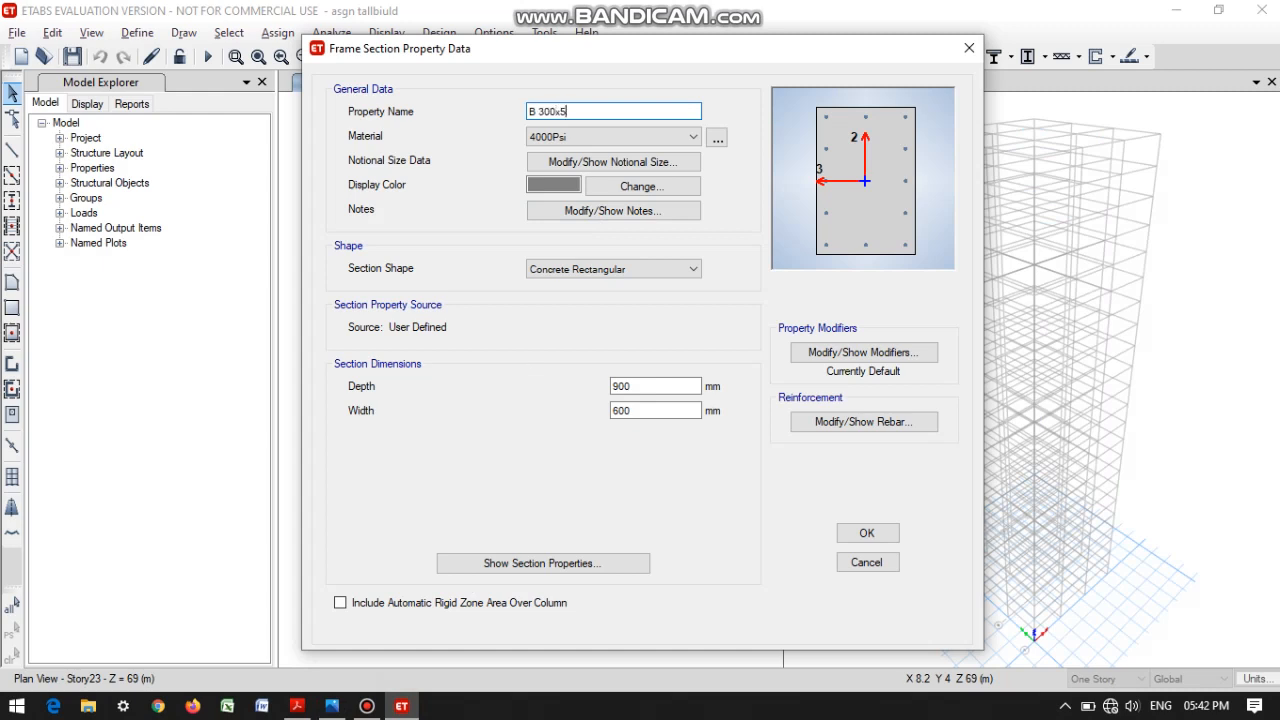
click(634, 138)
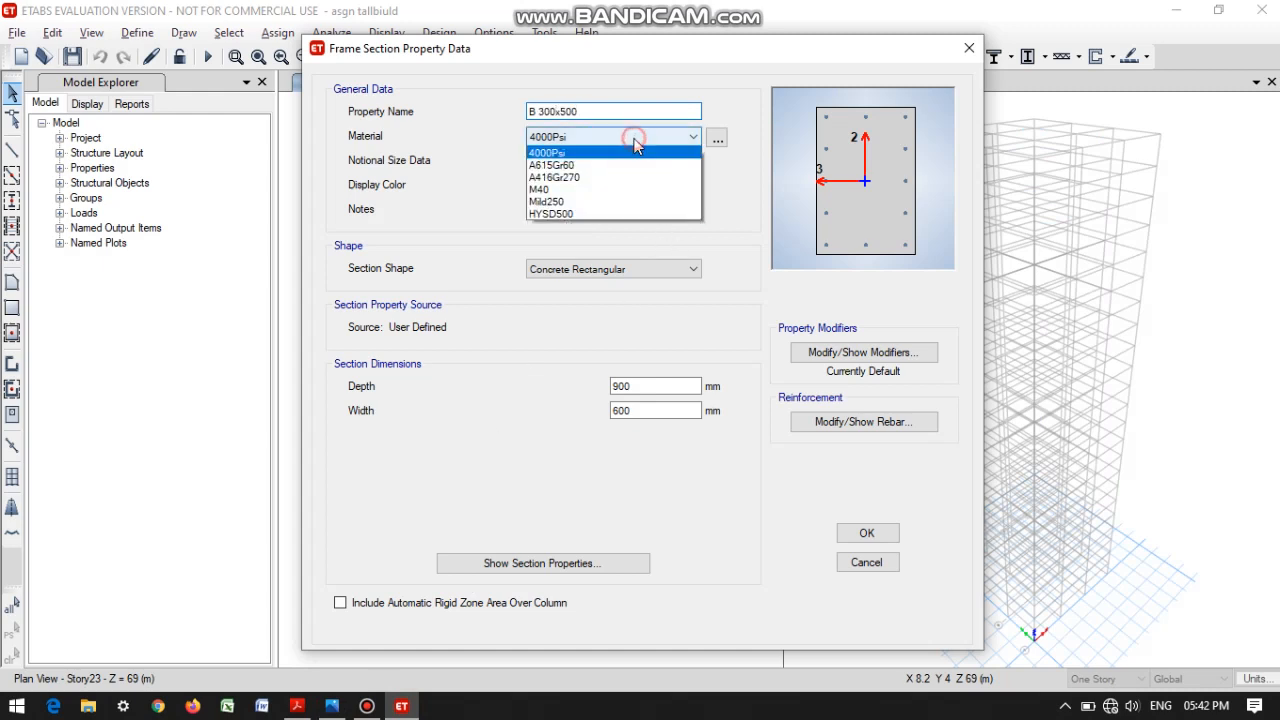
click(634, 210)
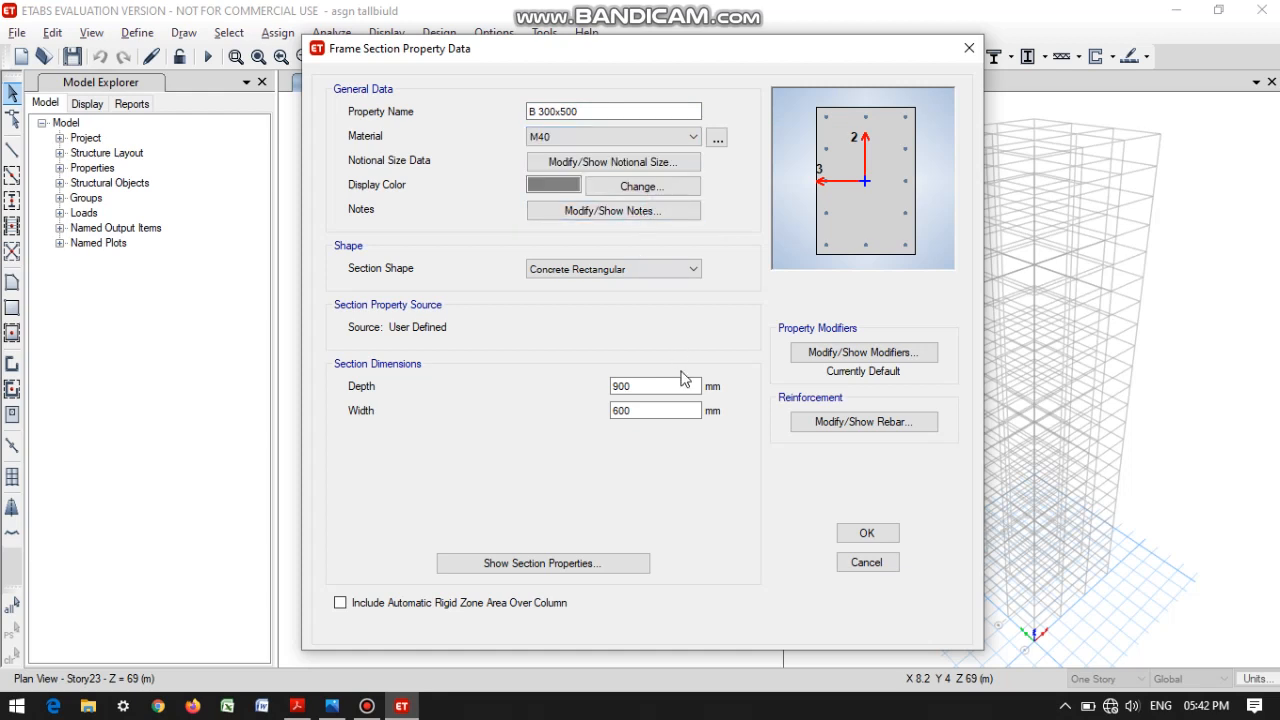
Set the B 300x500 section's depth to 500 mm and width to 300 mm.
drag(658, 380, 591, 380)
text(50)
key(Tab)
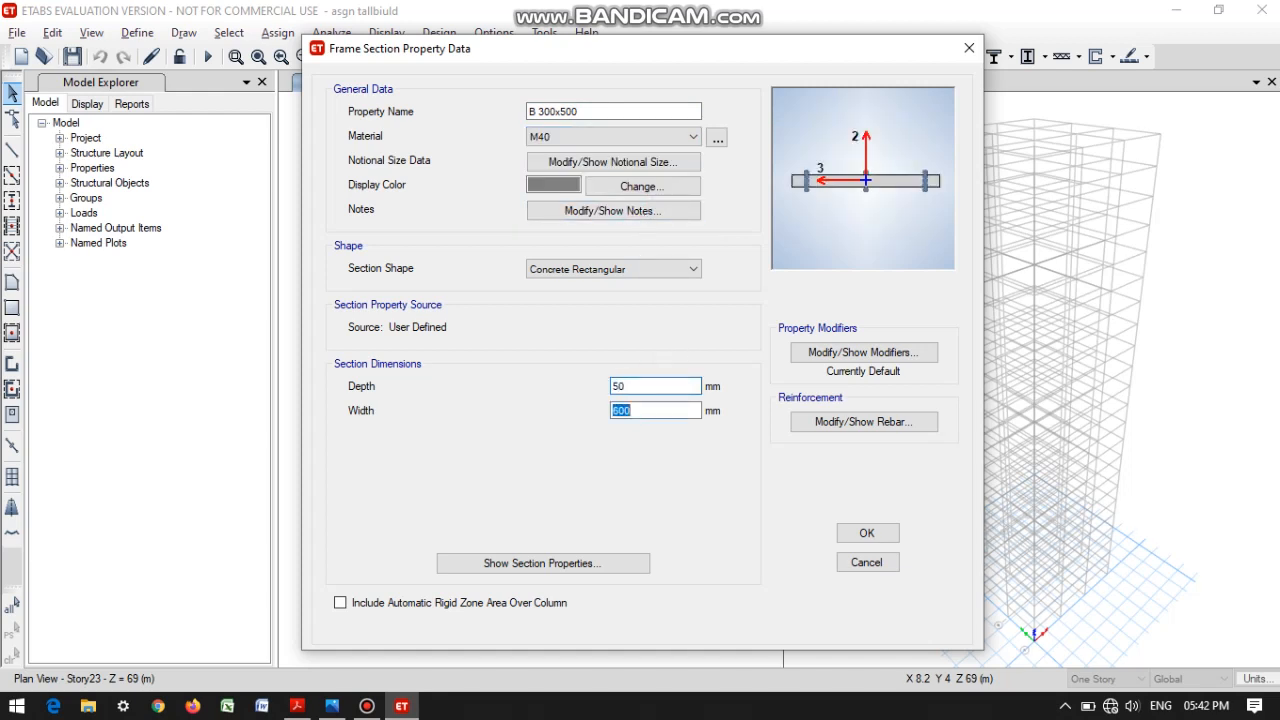
click(632, 383)
text(0)
click(620, 408)
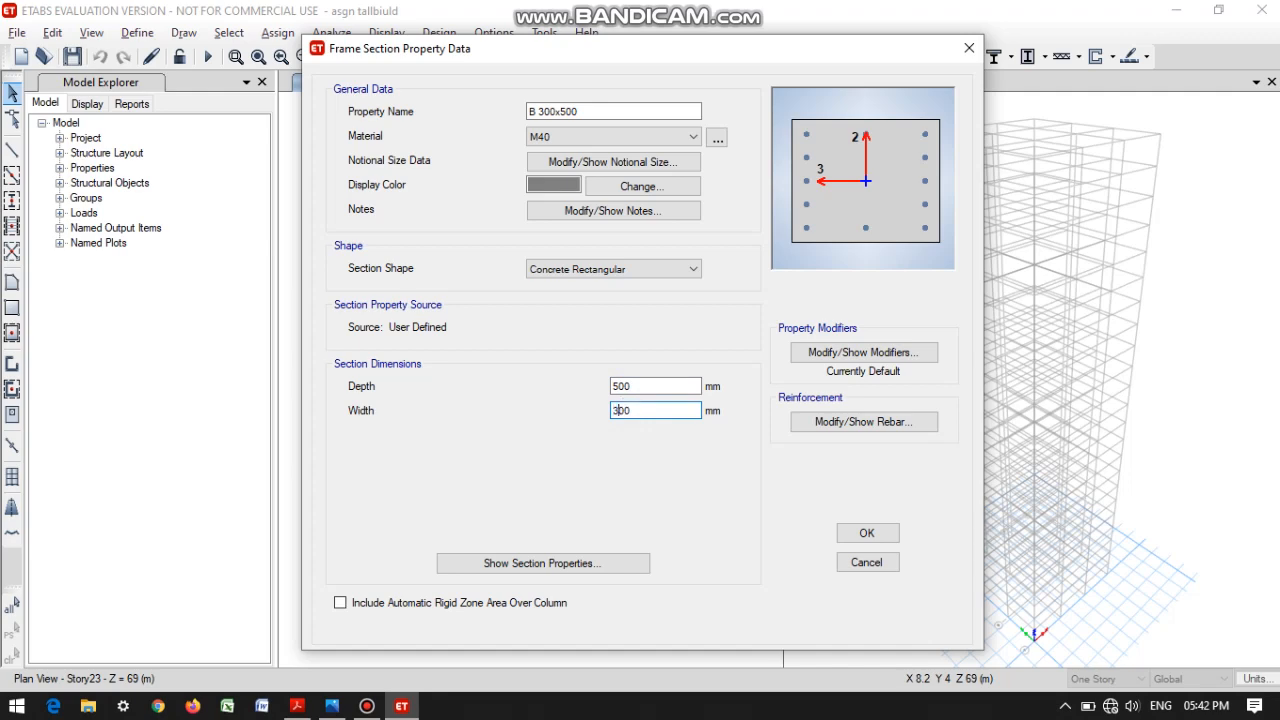
text(3)
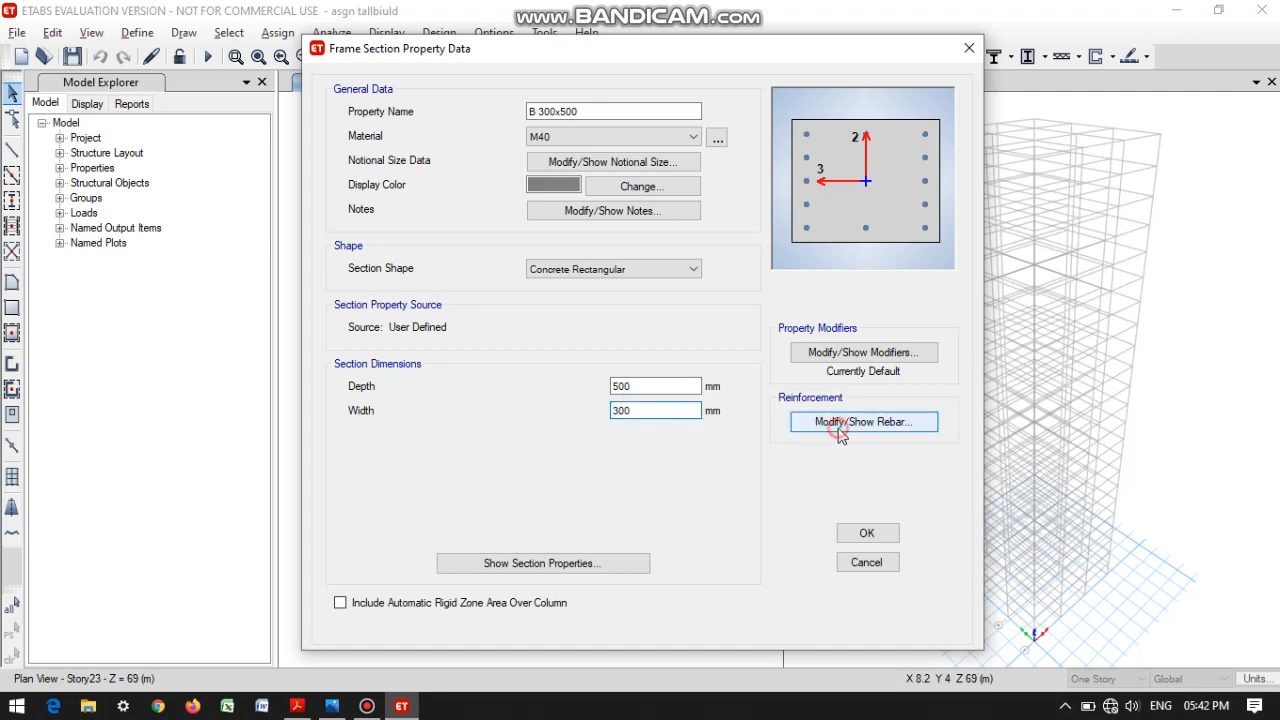
Set the beam section's rebar materials to HYSD500 for longitudinal bars and Mild250 for confinement ties.
click(835, 422)
click(755, 133)
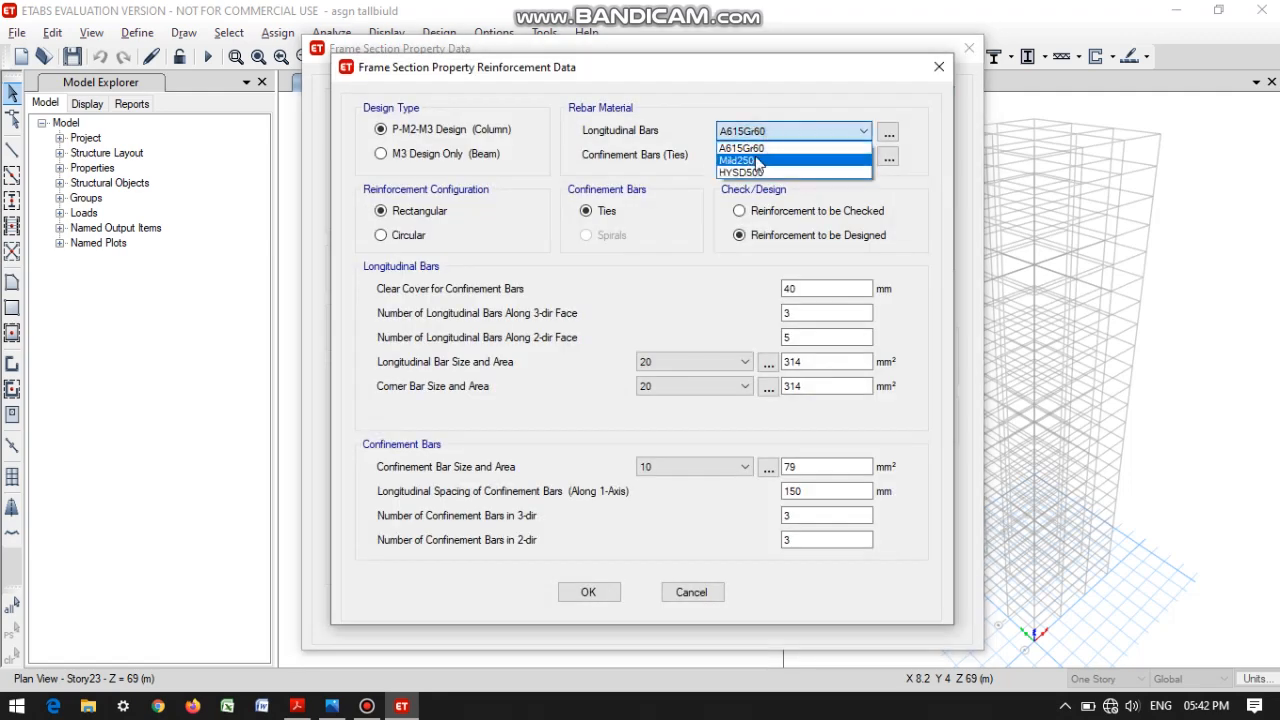
click(762, 173)
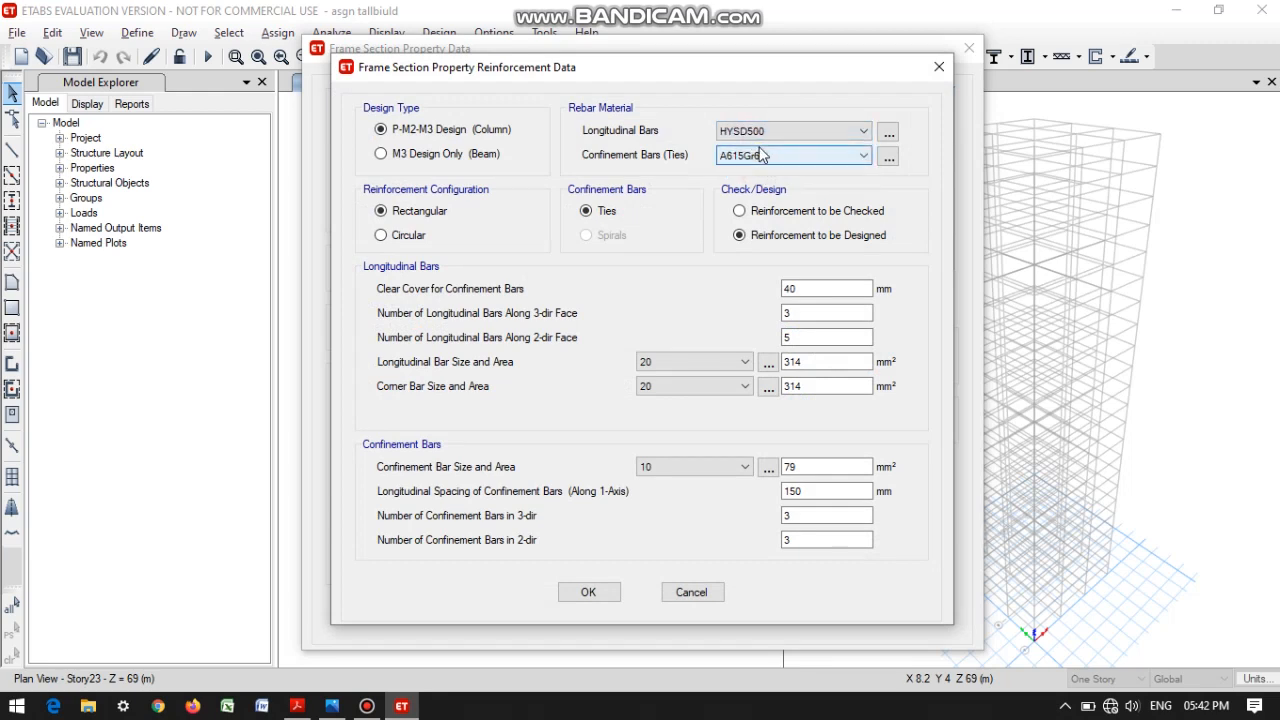
click(766, 156)
click(774, 185)
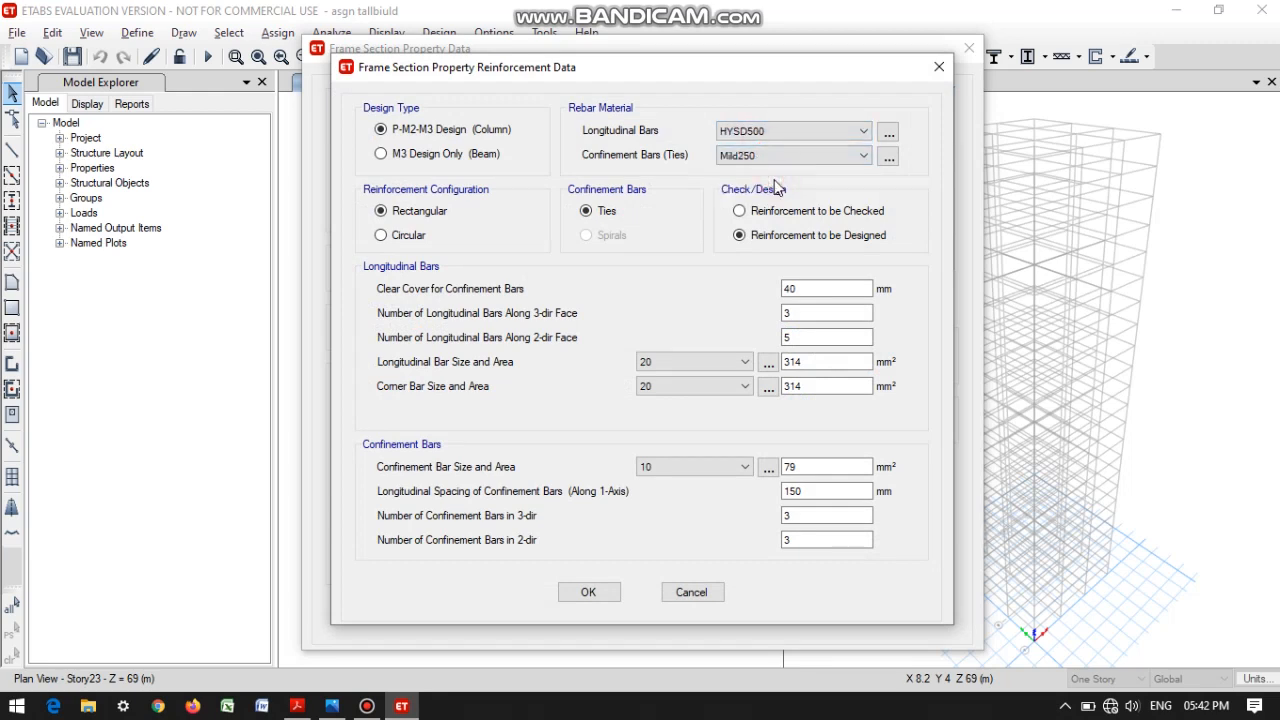
Switch the reinforcement to M3 Design Only (Beam) with 25 mm top and bottom cover, and accept the section.
click(485, 156)
drag(494, 211, 430, 220)
text(25)
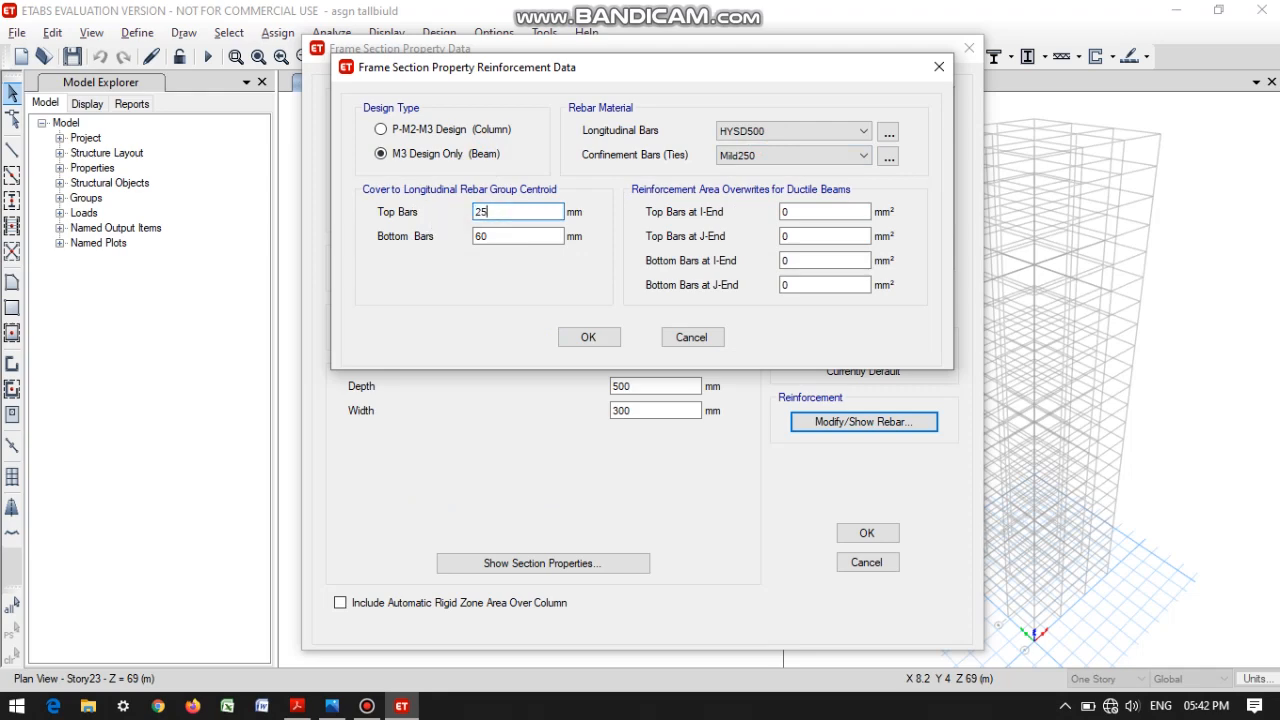
text(25)
click(575, 338)
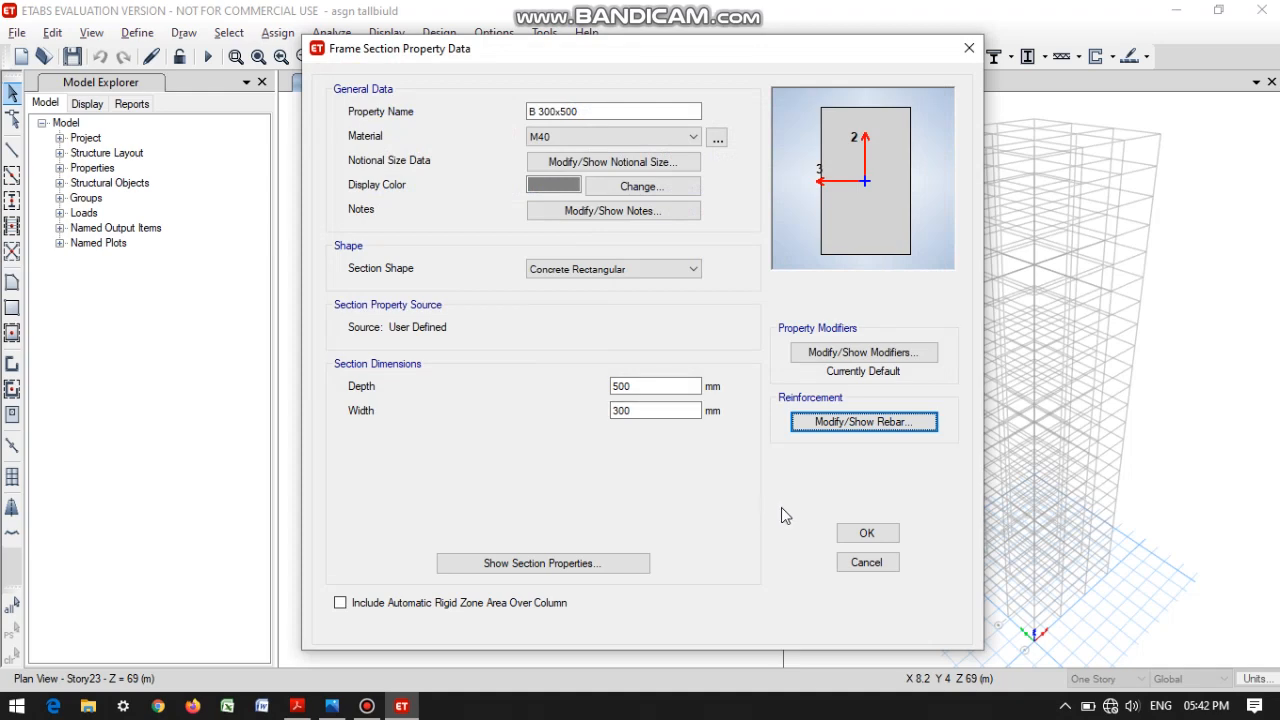
click(856, 538)
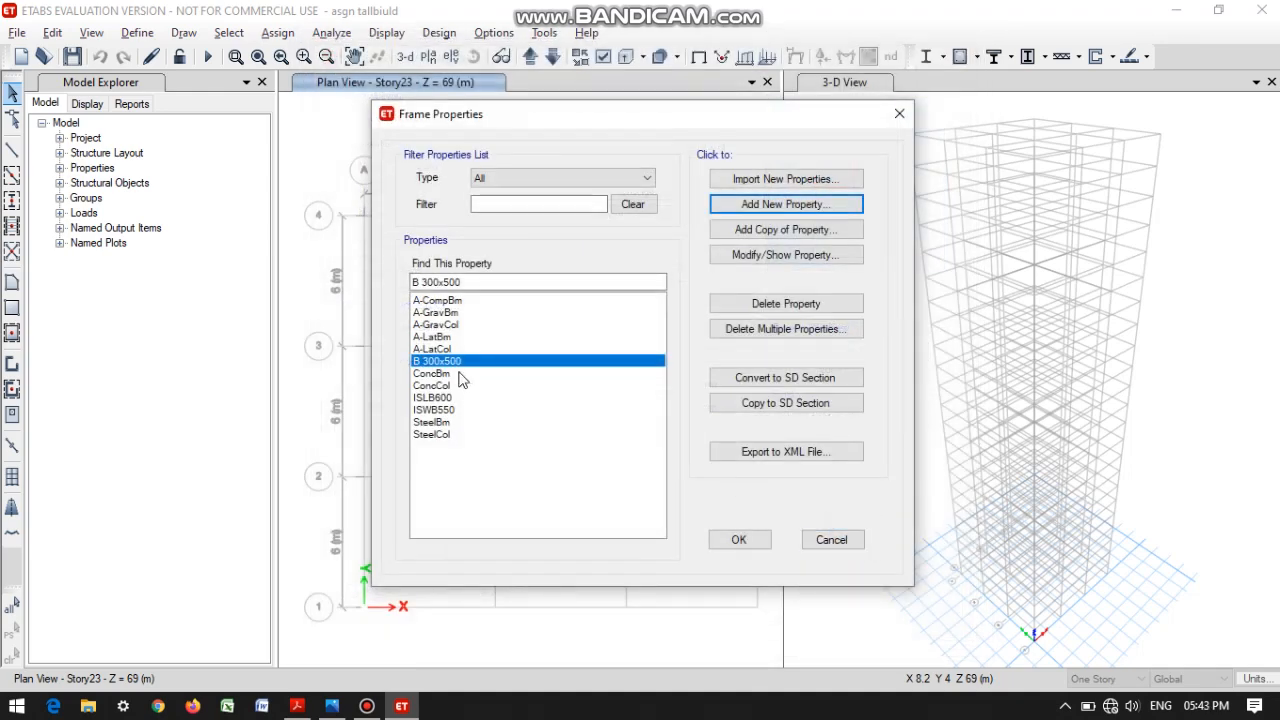
Copy the B 300x500 section as B 350x550 with a depth of 550 mm and a width of 350 mm.
click(757, 229)
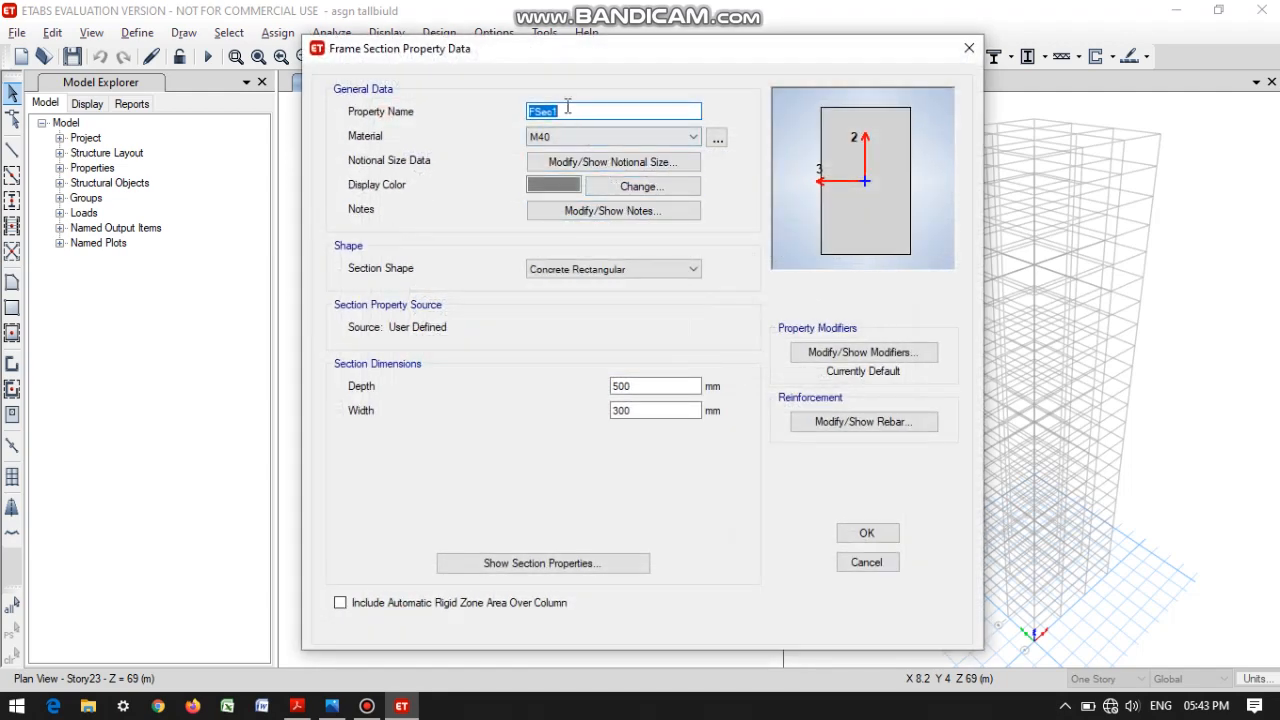
text(B 350x550)
click(623, 386)
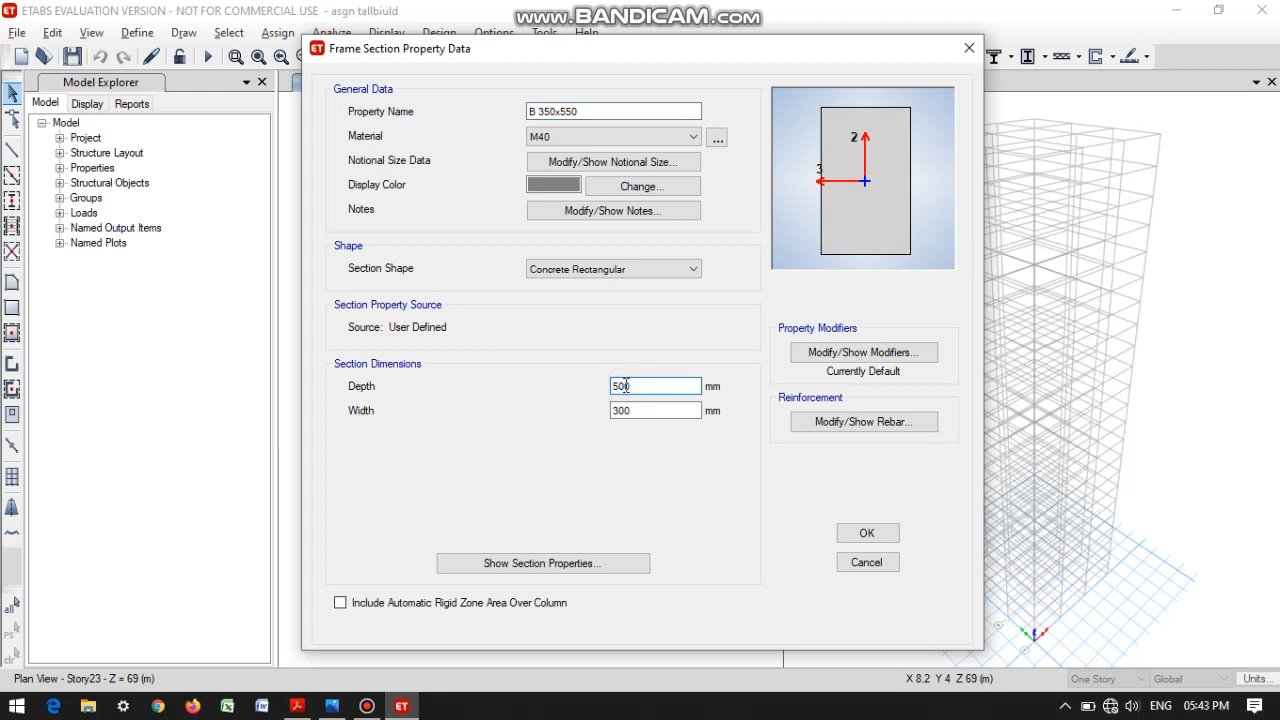
double_click(625, 409)
text(3)
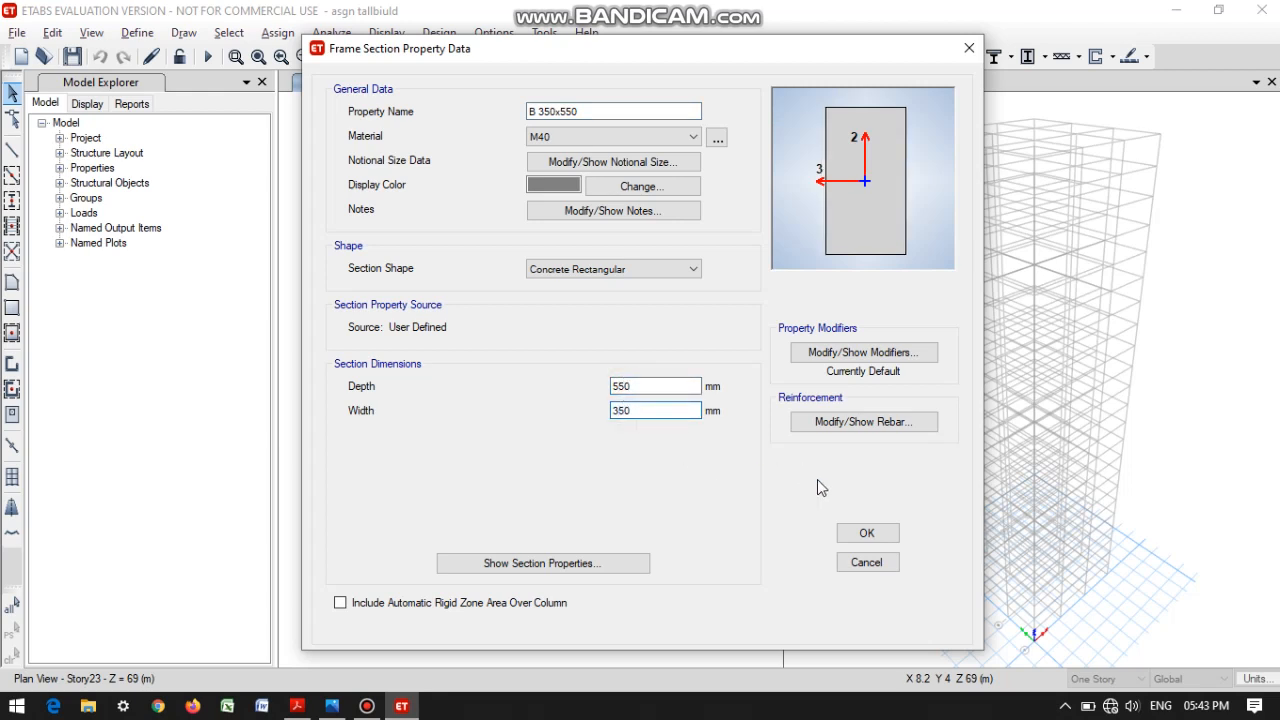
click(866, 532)
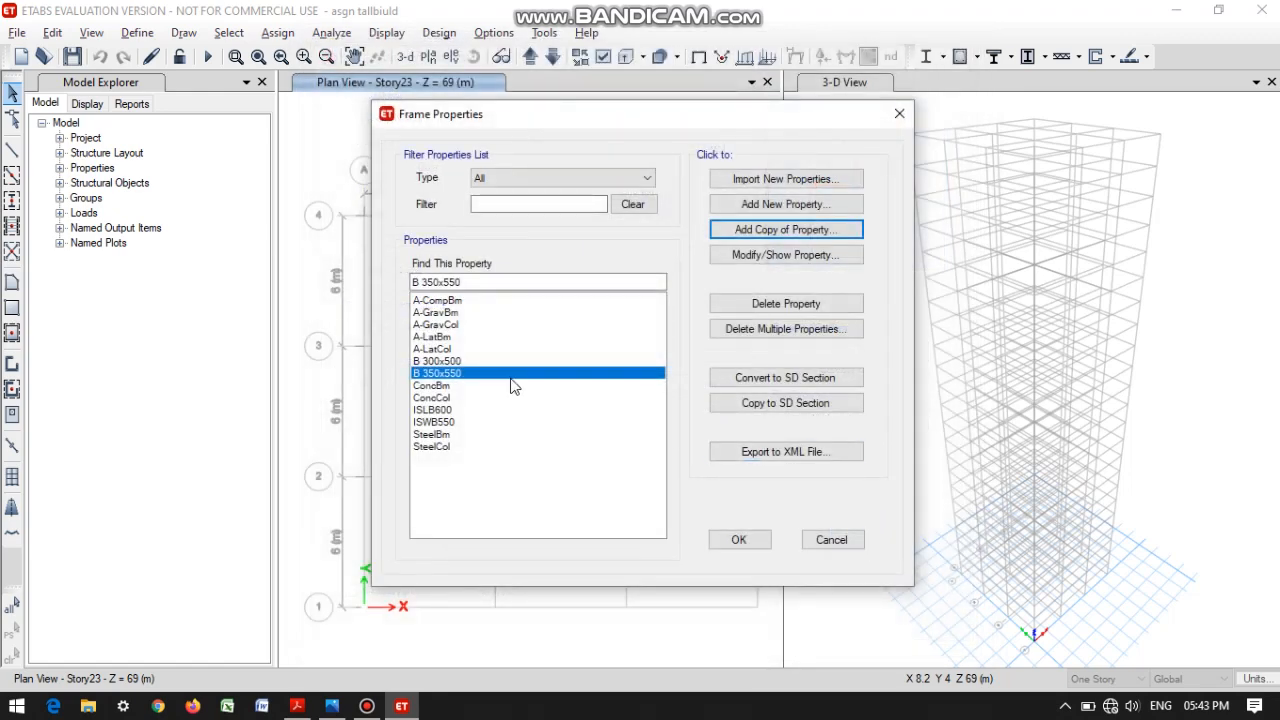
Copy the B 300x500 section as B 400x600 with a depth of 600 mm and a width of 400 mm.
click(490, 361)
click(812, 230)
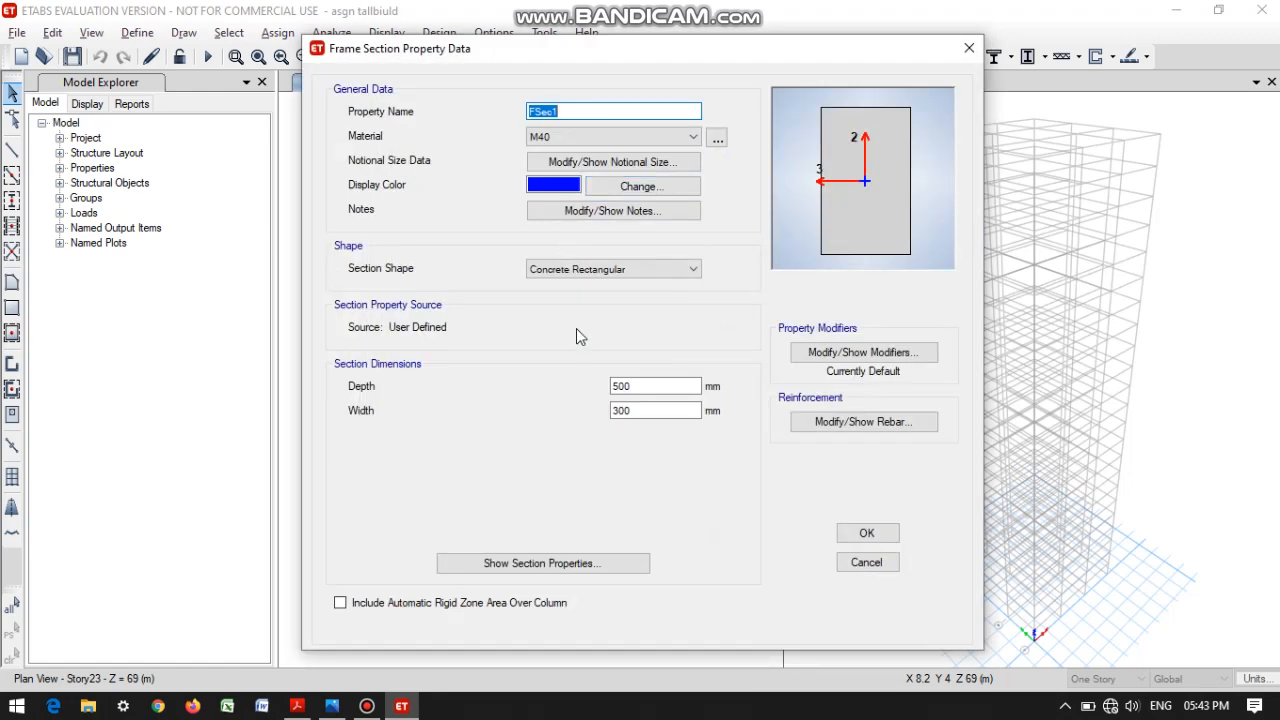
text(B 400x600)
click(617, 386)
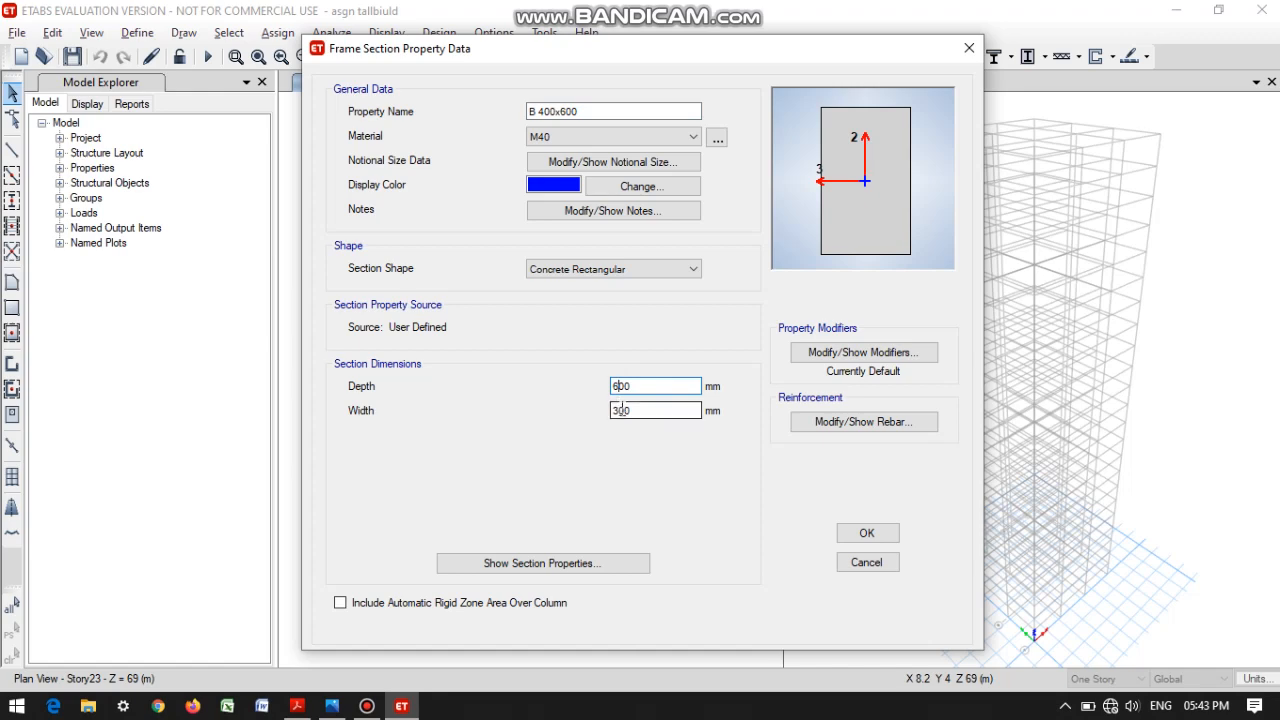
click(620, 409)
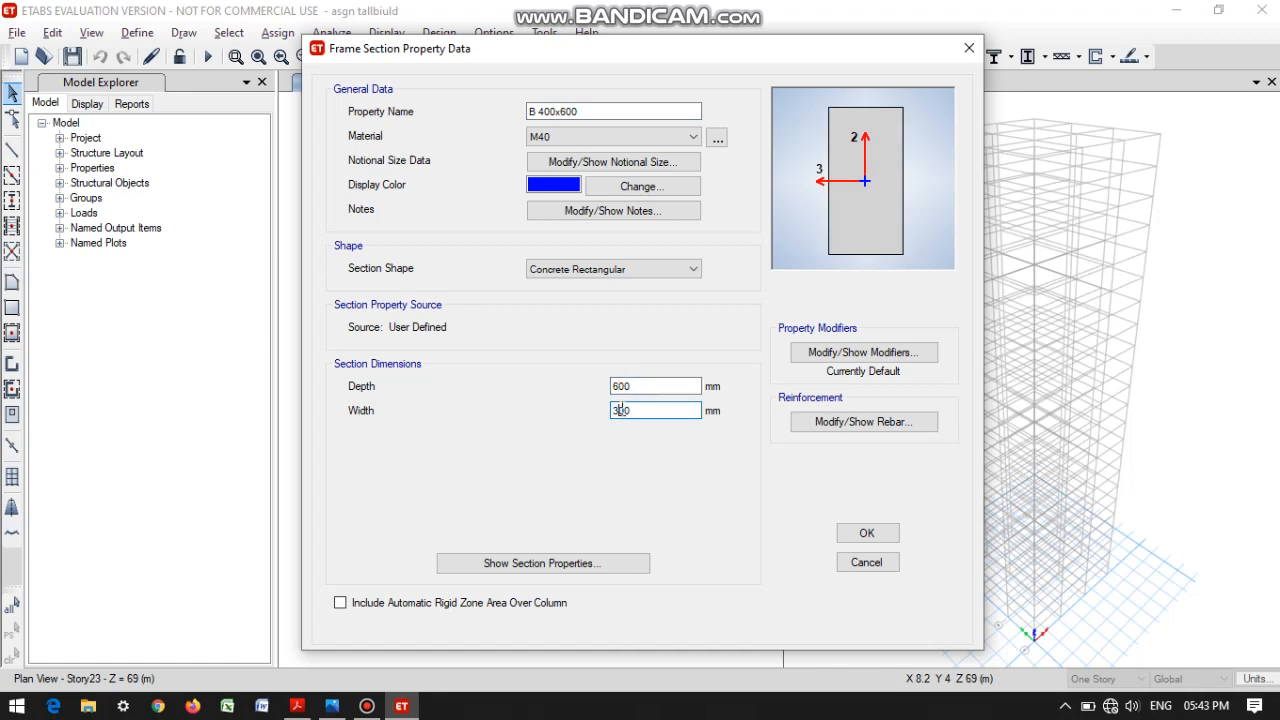
click(884, 533)
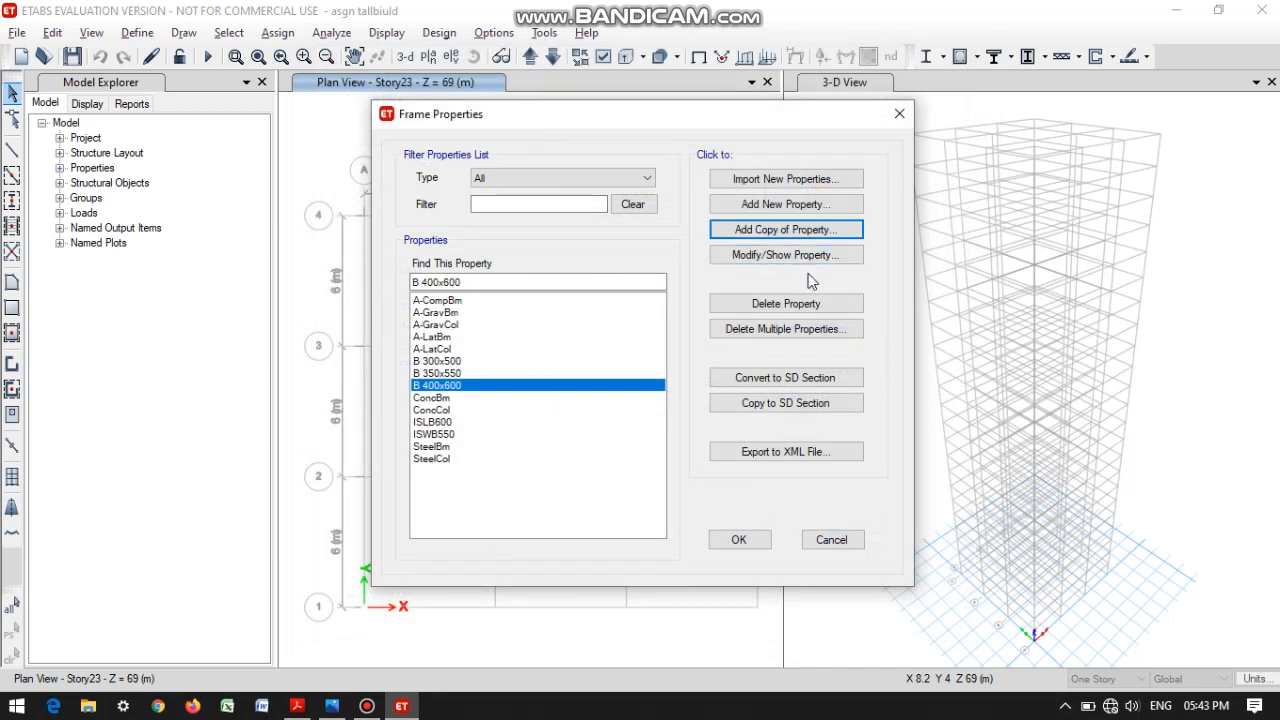
Start an auto select list section named AutoBEAM and set its design type to Concrete.
click(765, 207)
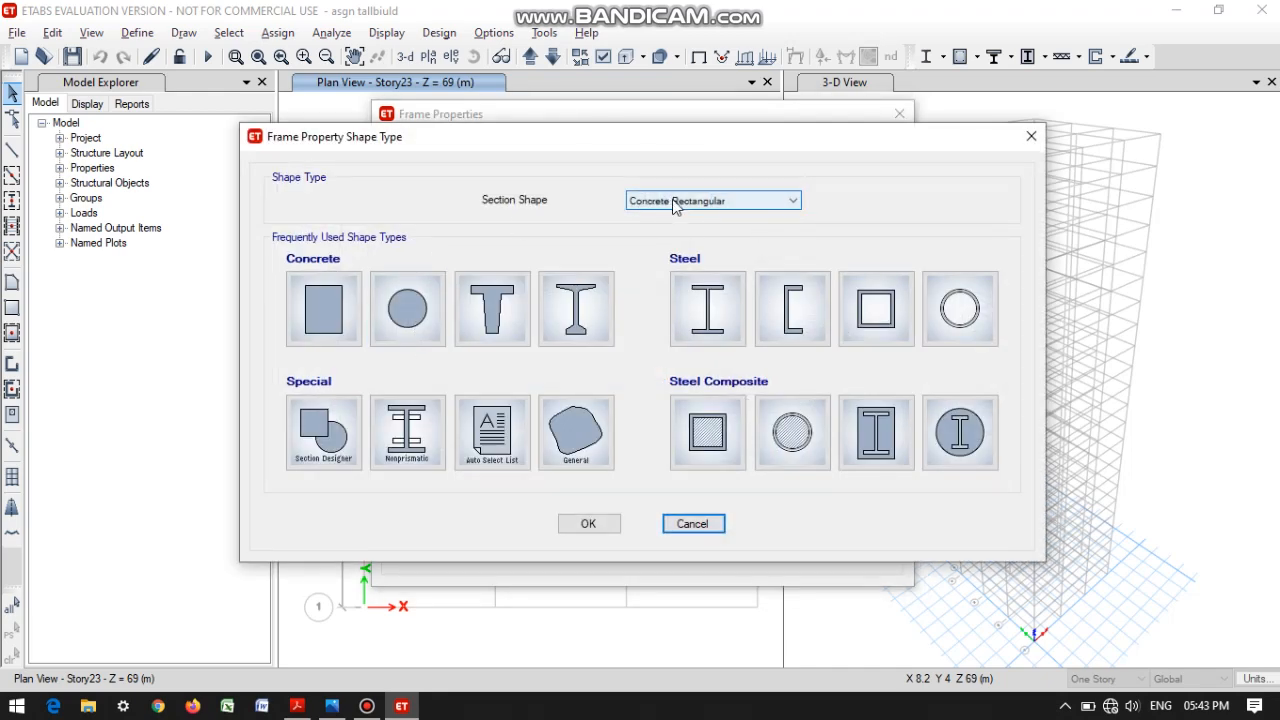
click(499, 427)
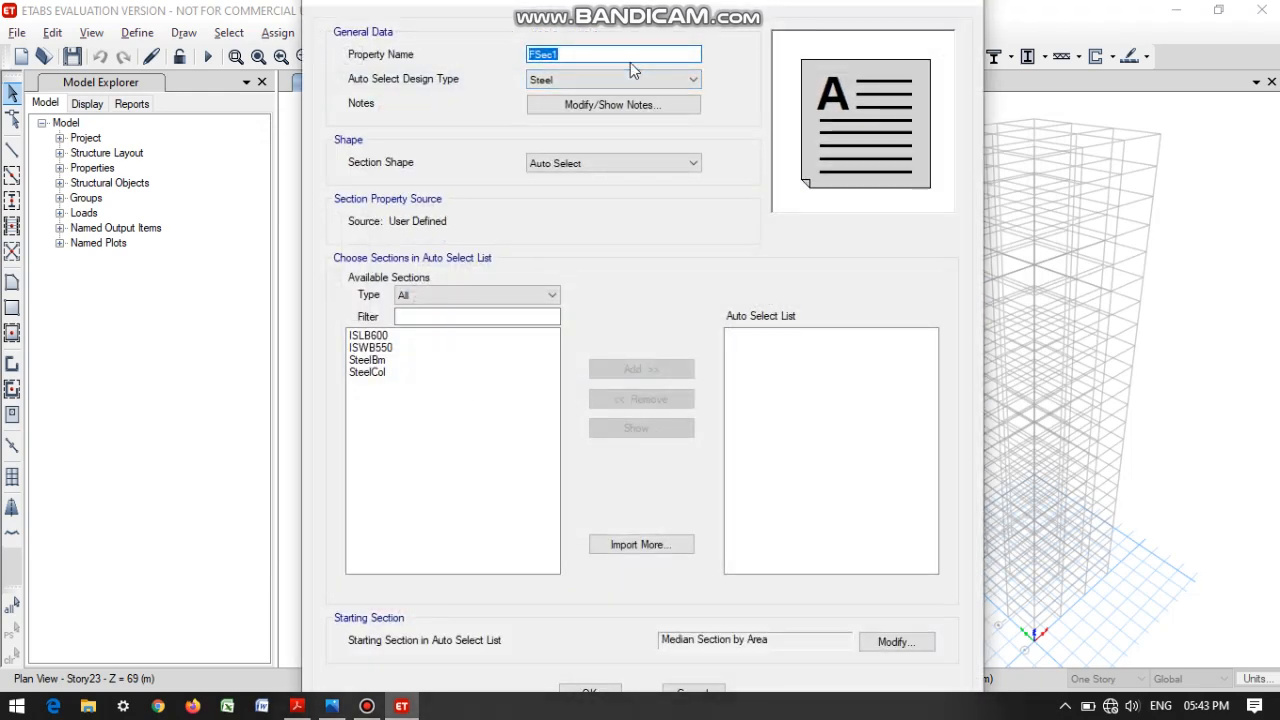
text(AutoBEAM)
click(690, 80)
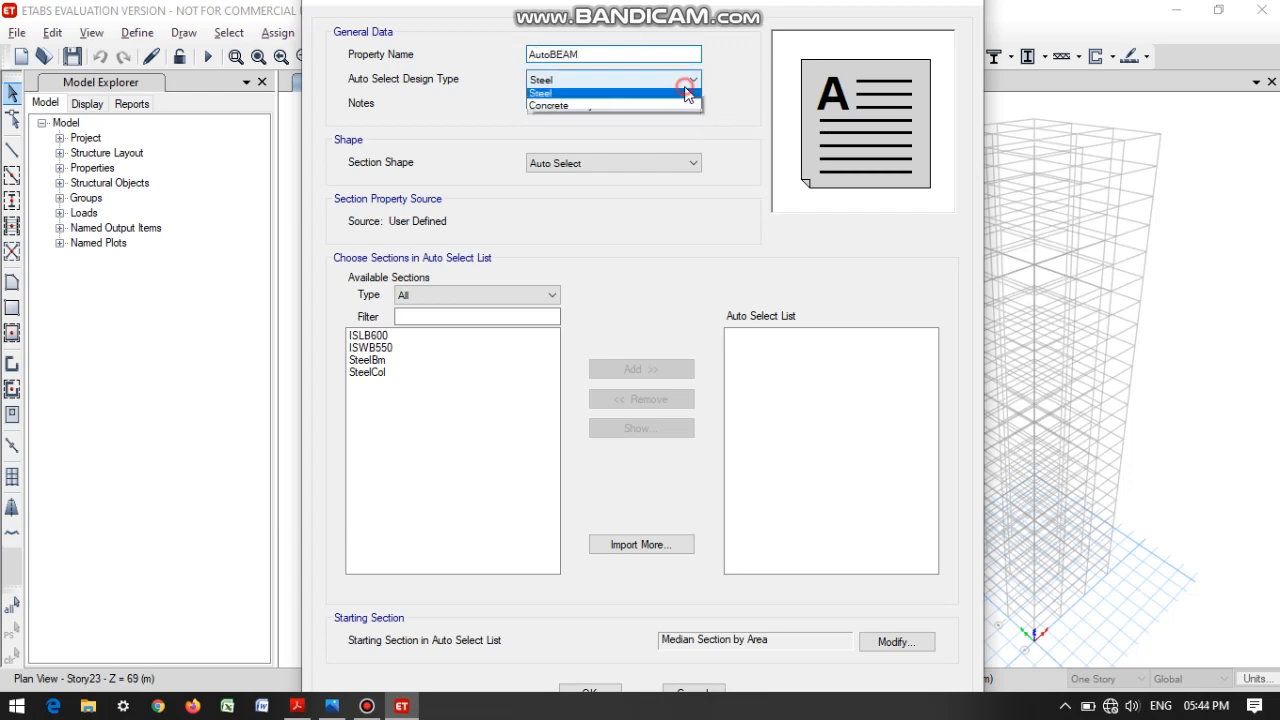
click(686, 106)
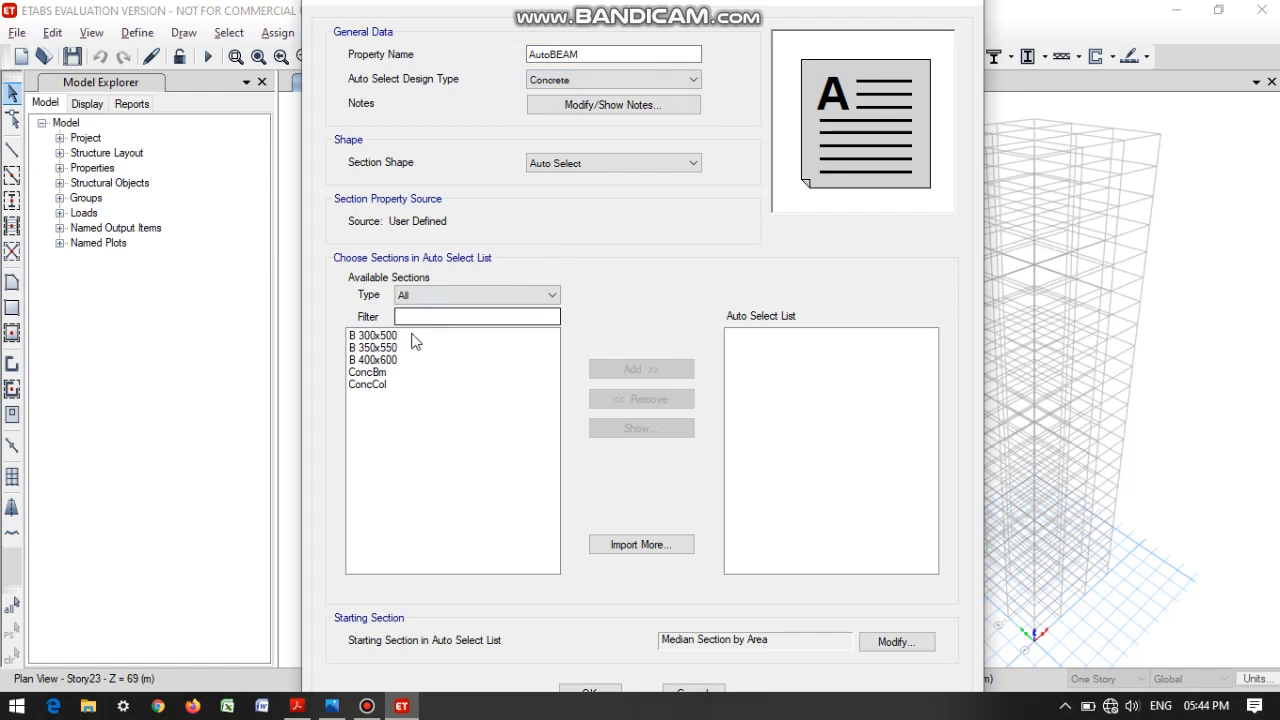
Add B 300x500, B 350x550 and B 400x600 to the AutoBEAM auto select list and accept it.
drag(385, 336, 398, 364)
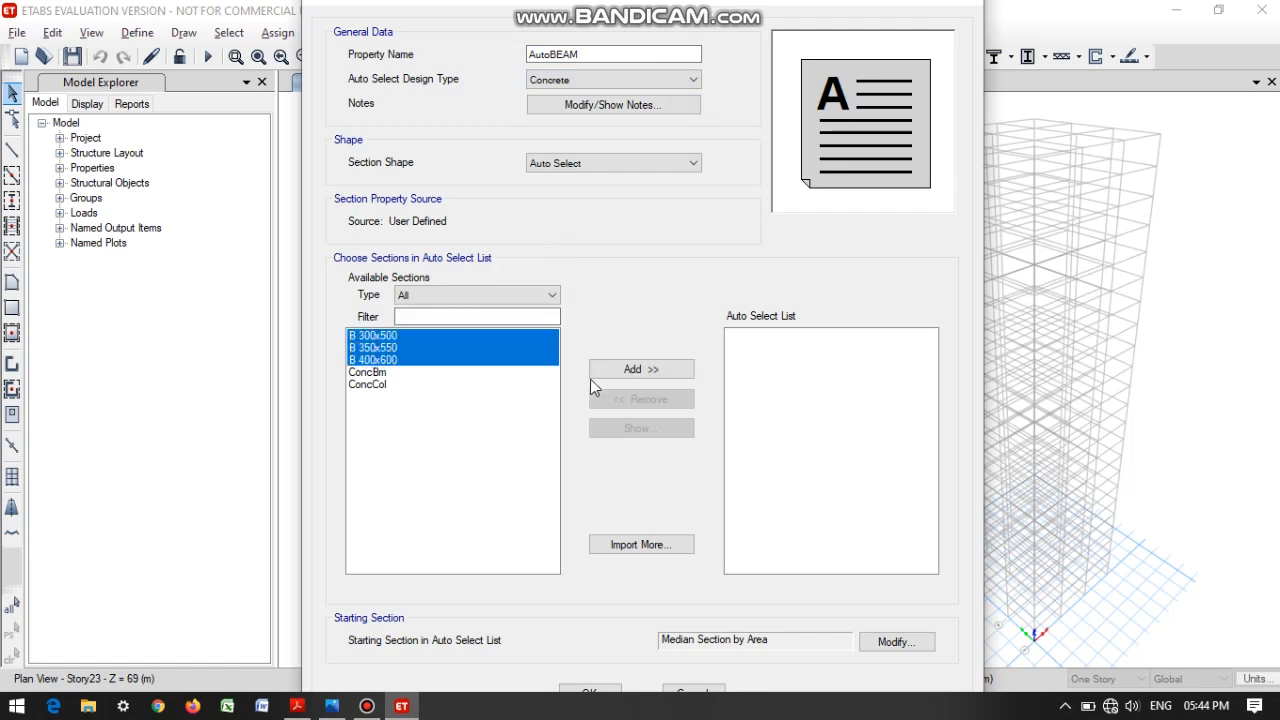
click(621, 370)
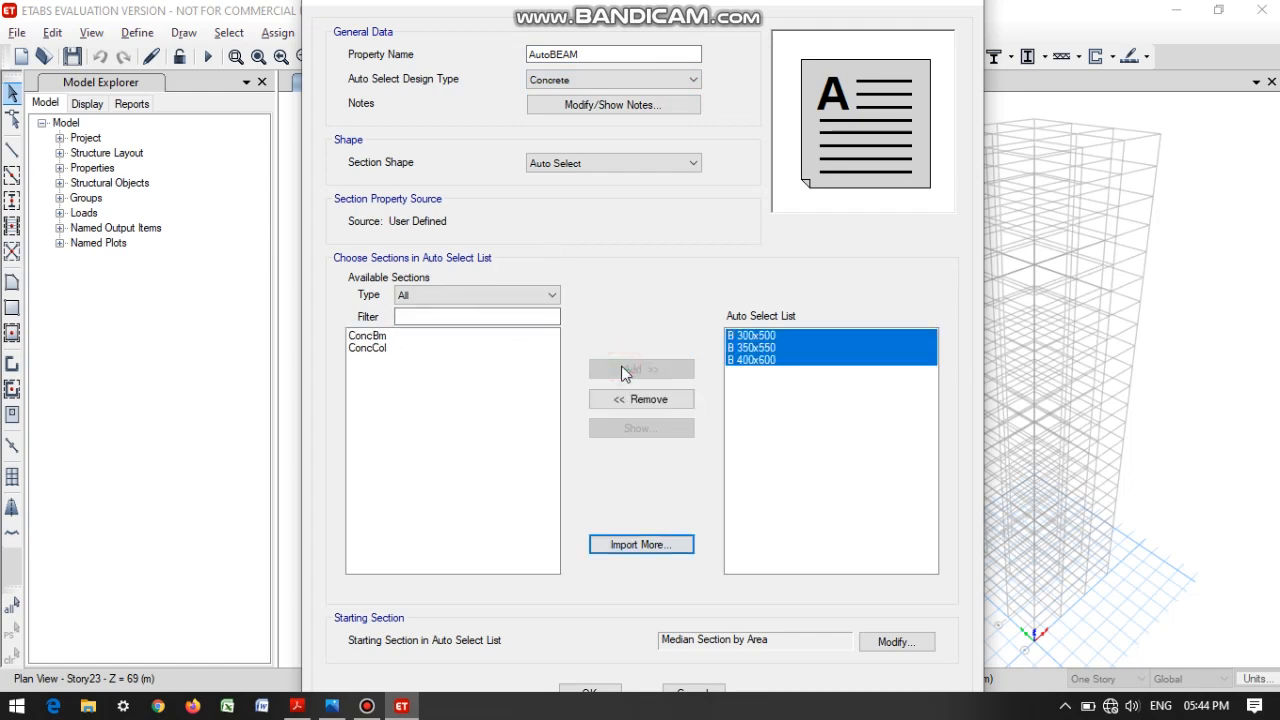
click(600, 692)
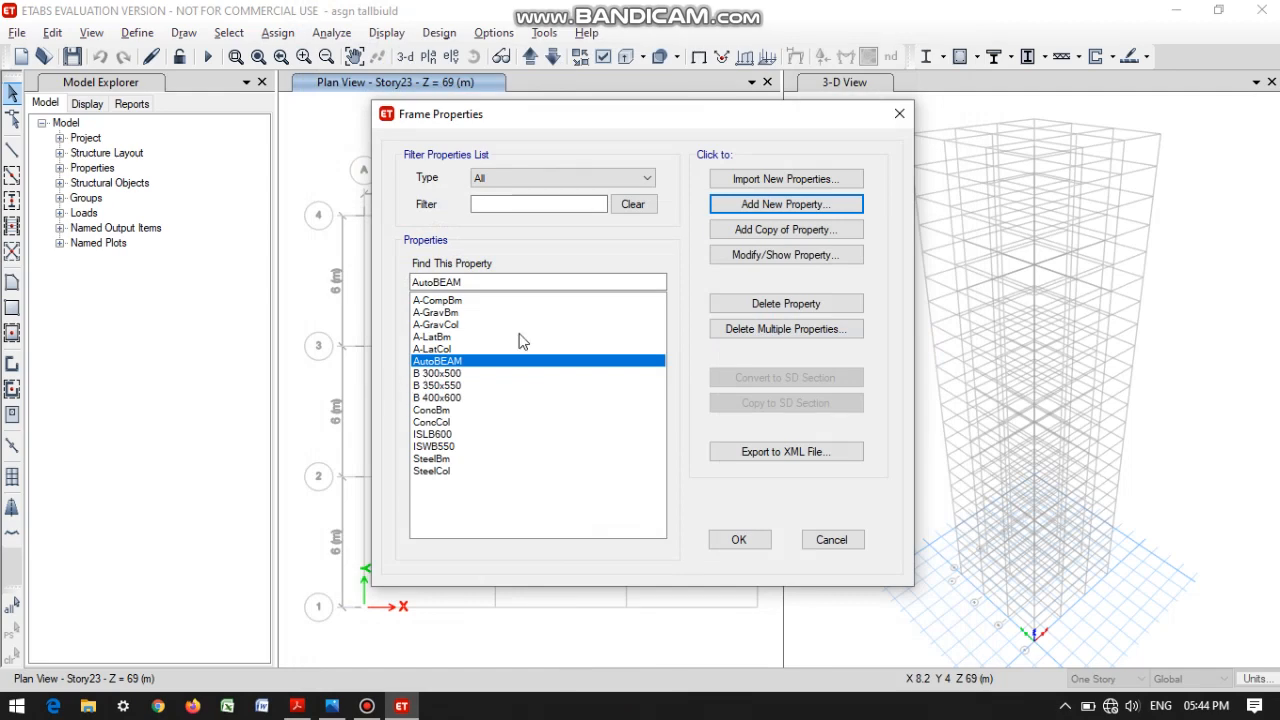
Add a rectangular concrete section C 500x500 with M40 material, 500 mm depth and 500 mm width, checking the column sizes in the problem statement.
click(833, 205)
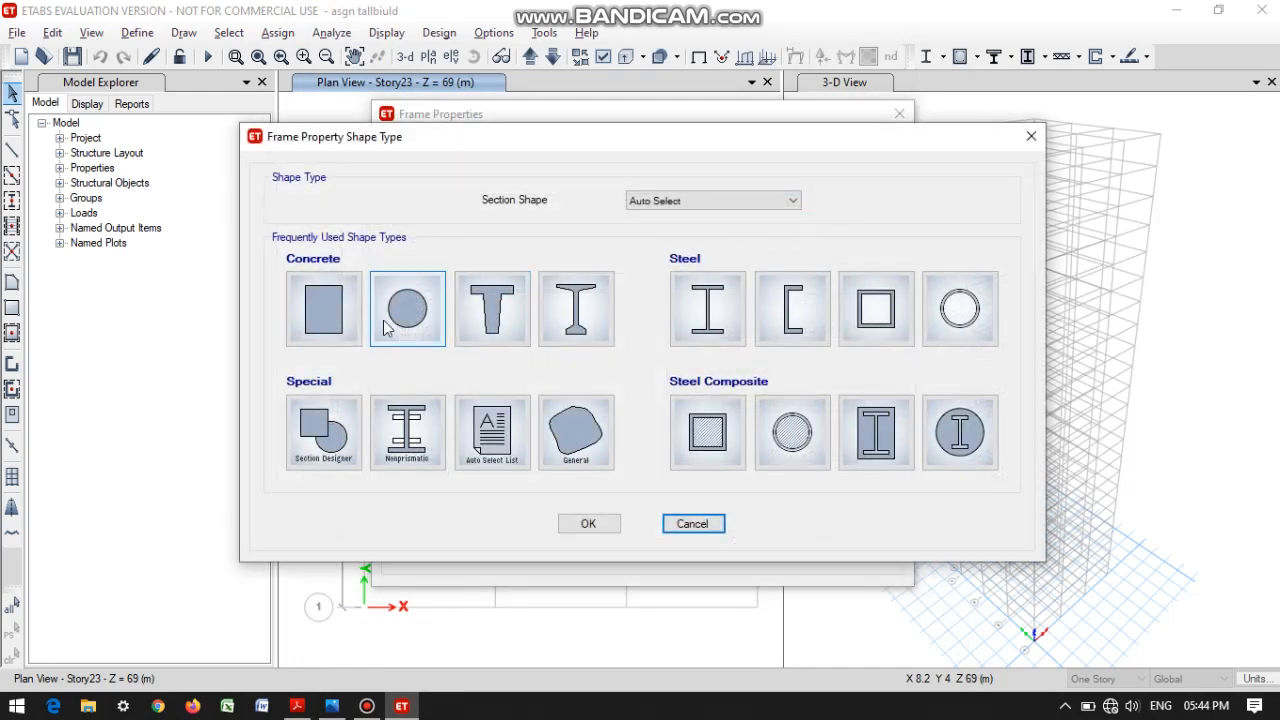
click(326, 306)
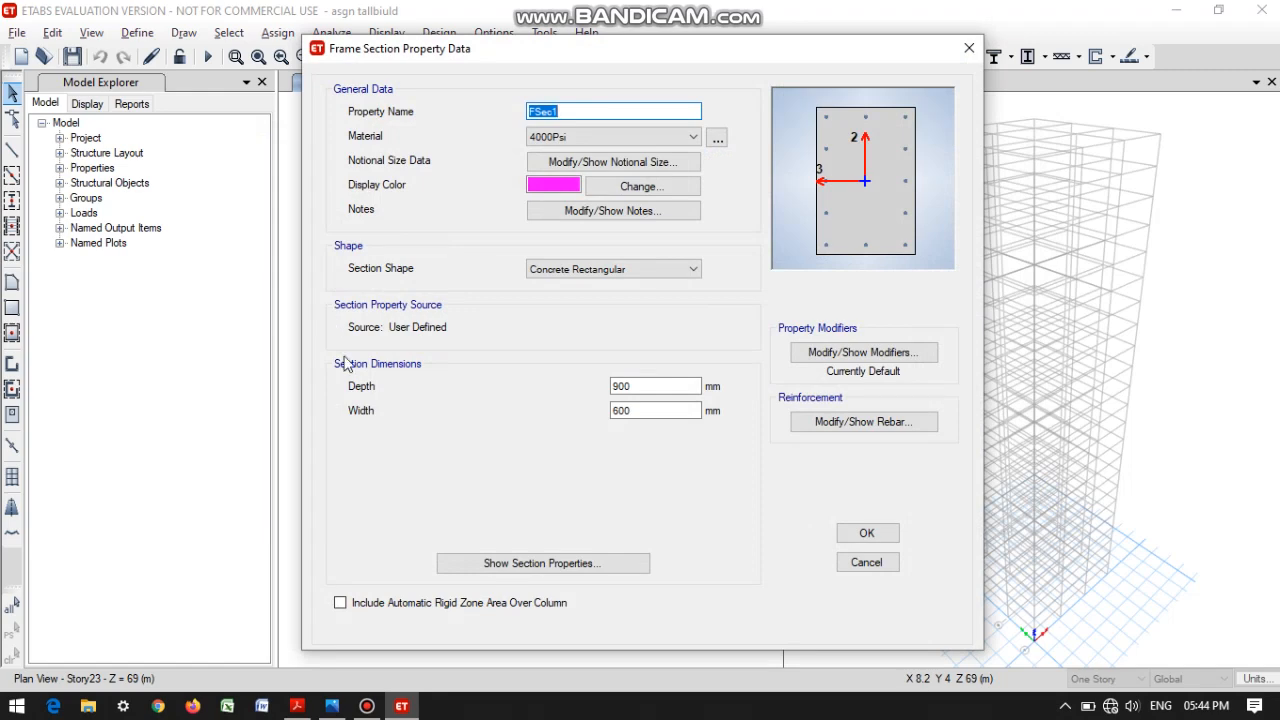
click(331, 706)
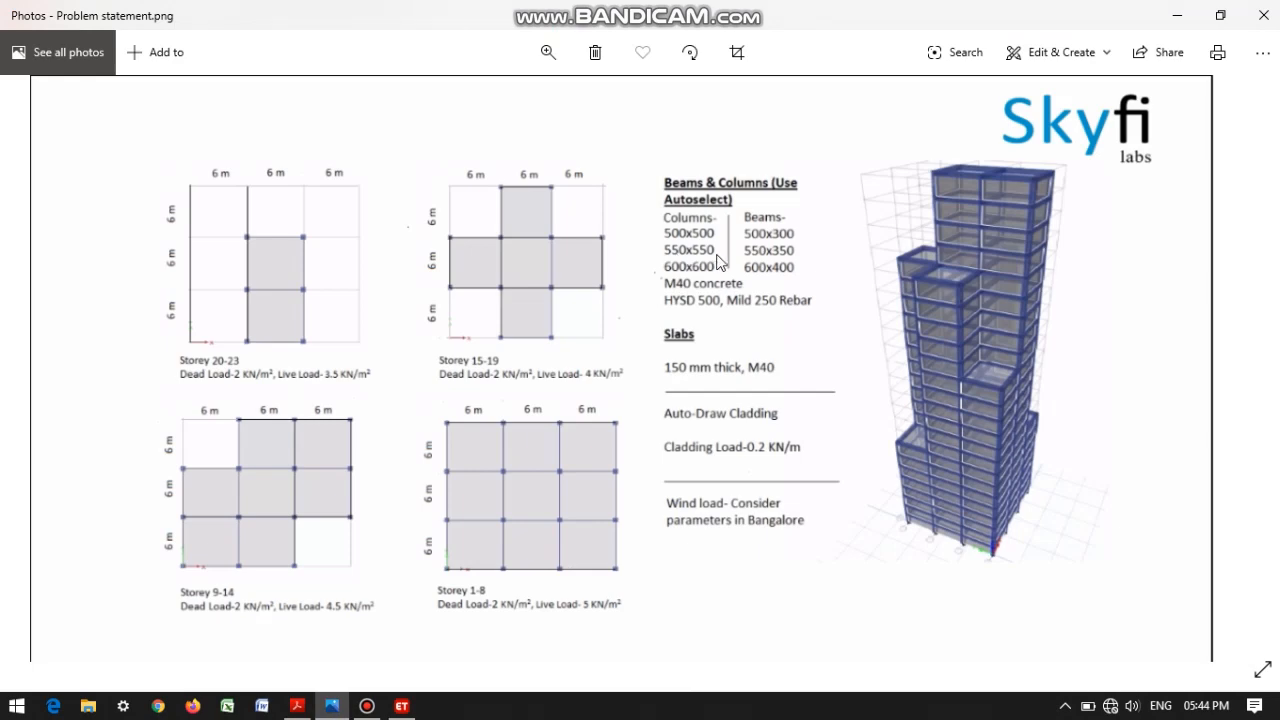
click(401, 706)
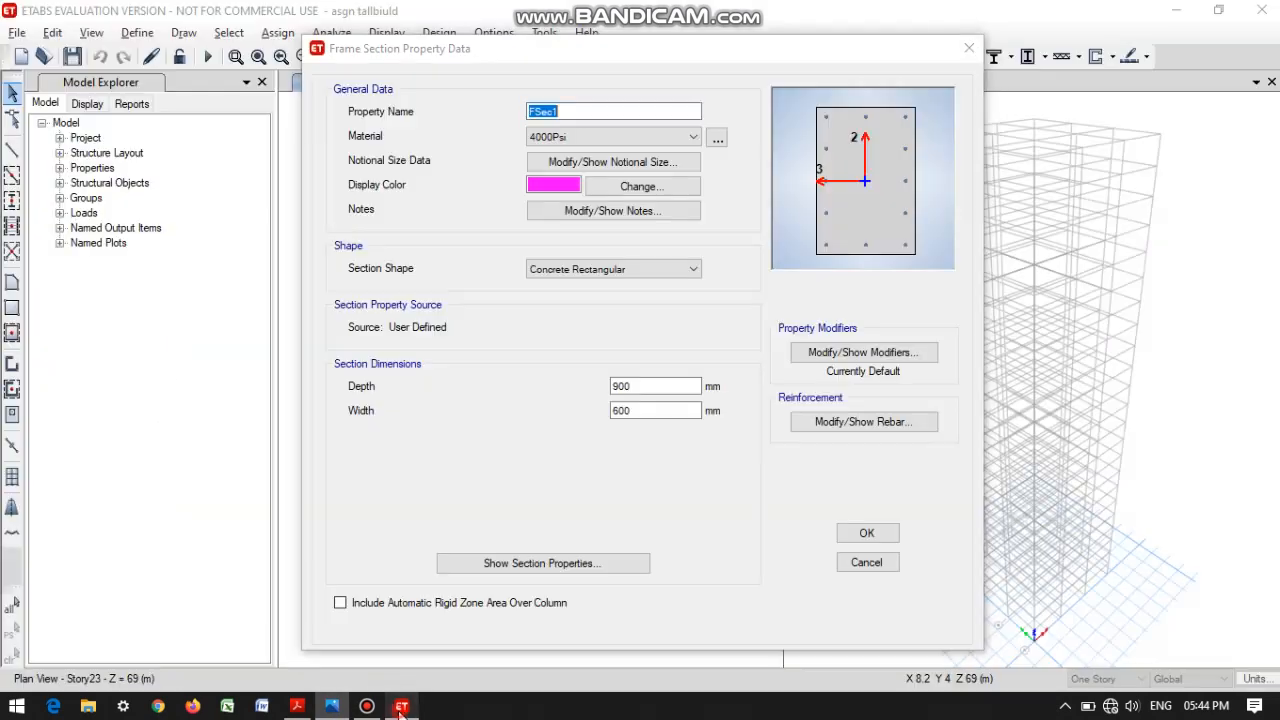
text(C 500x500)
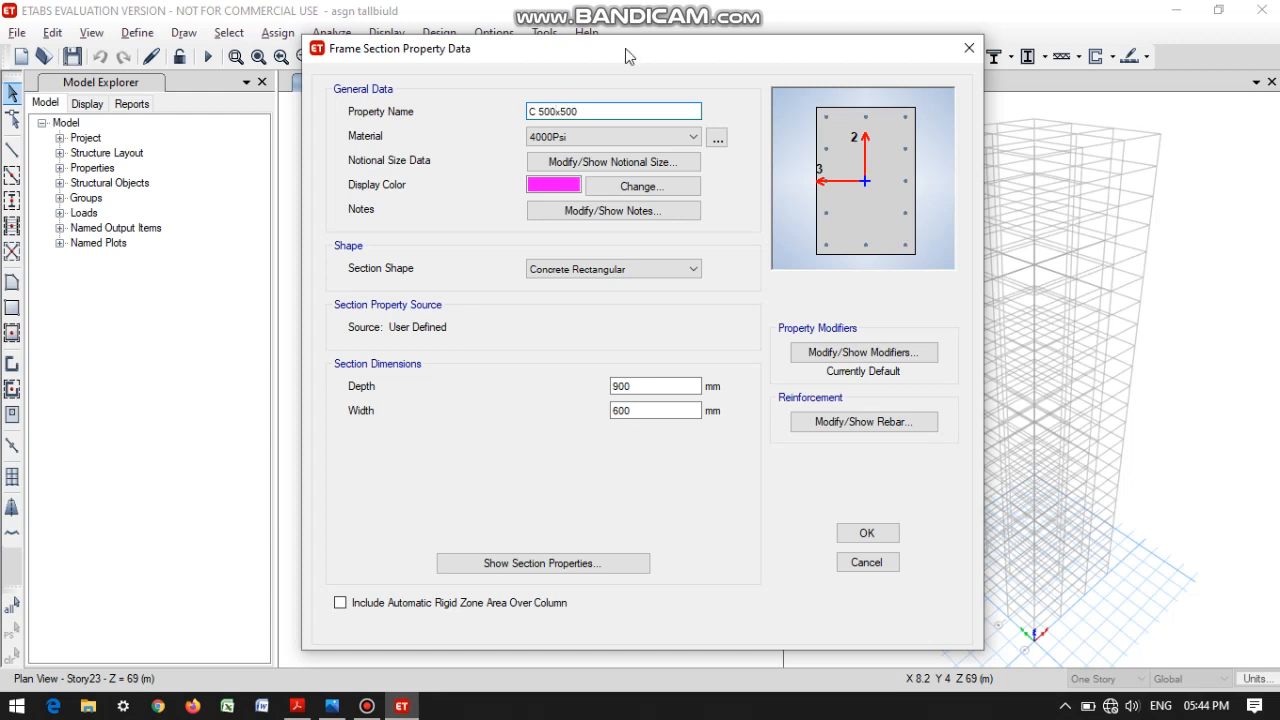
click(657, 138)
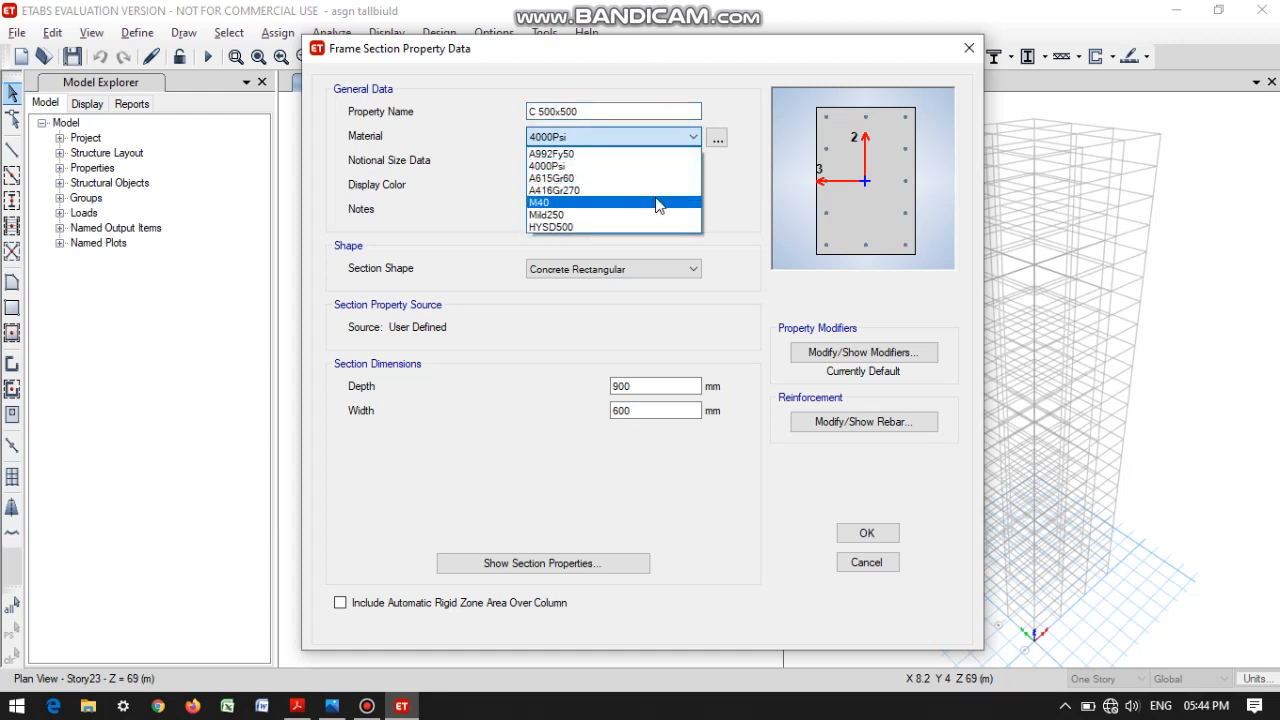
click(660, 203)
double_click(655, 386)
text(500)
key(Tab)
text(500)
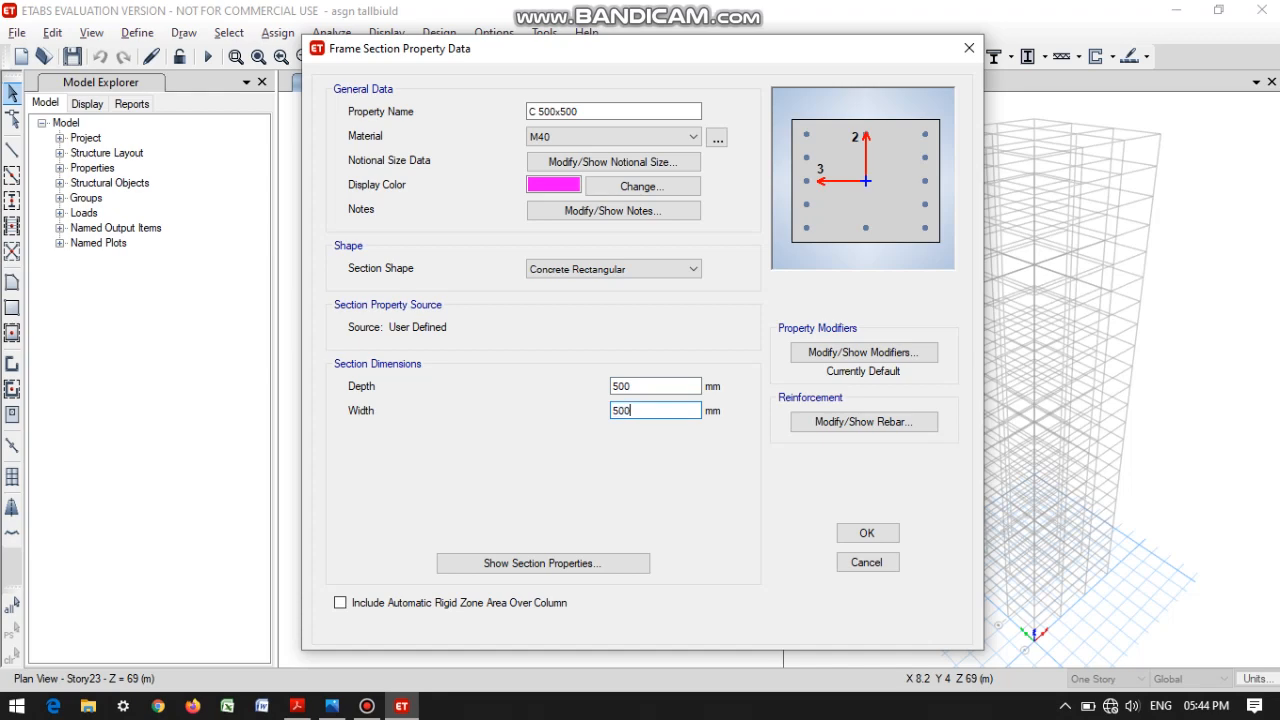
Choose the longitudinal and tie rebar materials for the C 500x500 column reinforcement, and accept the section.
click(808, 421)
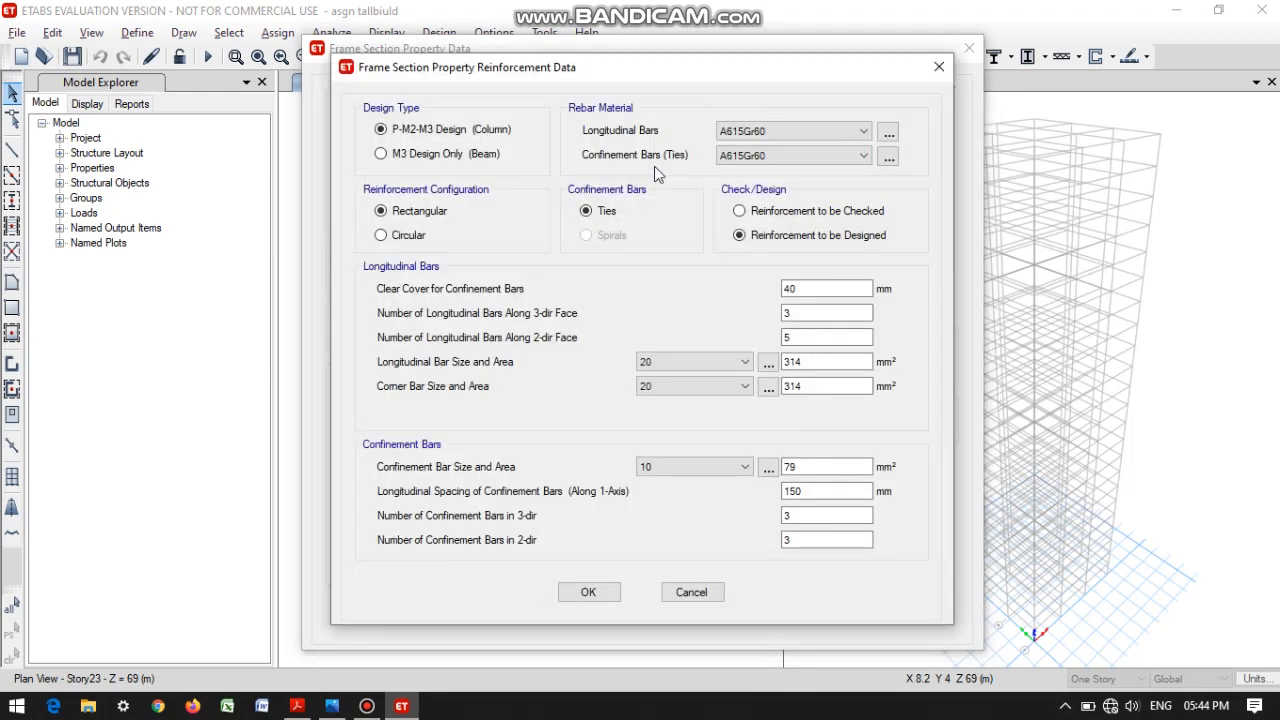
click(720, 134)
click(756, 167)
click(758, 156)
click(760, 188)
click(606, 594)
click(848, 533)
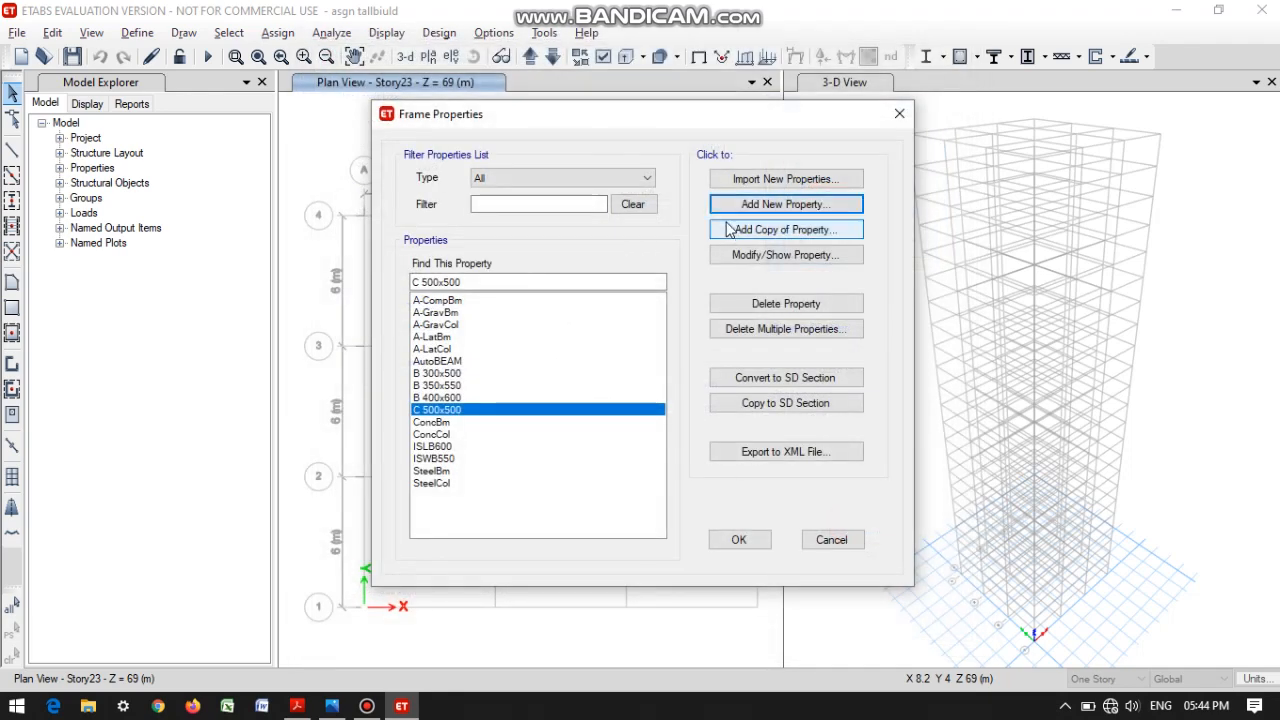
Copy the C 500x500 section as C 550x550 with a depth and width of 550 mm.
click(729, 230)
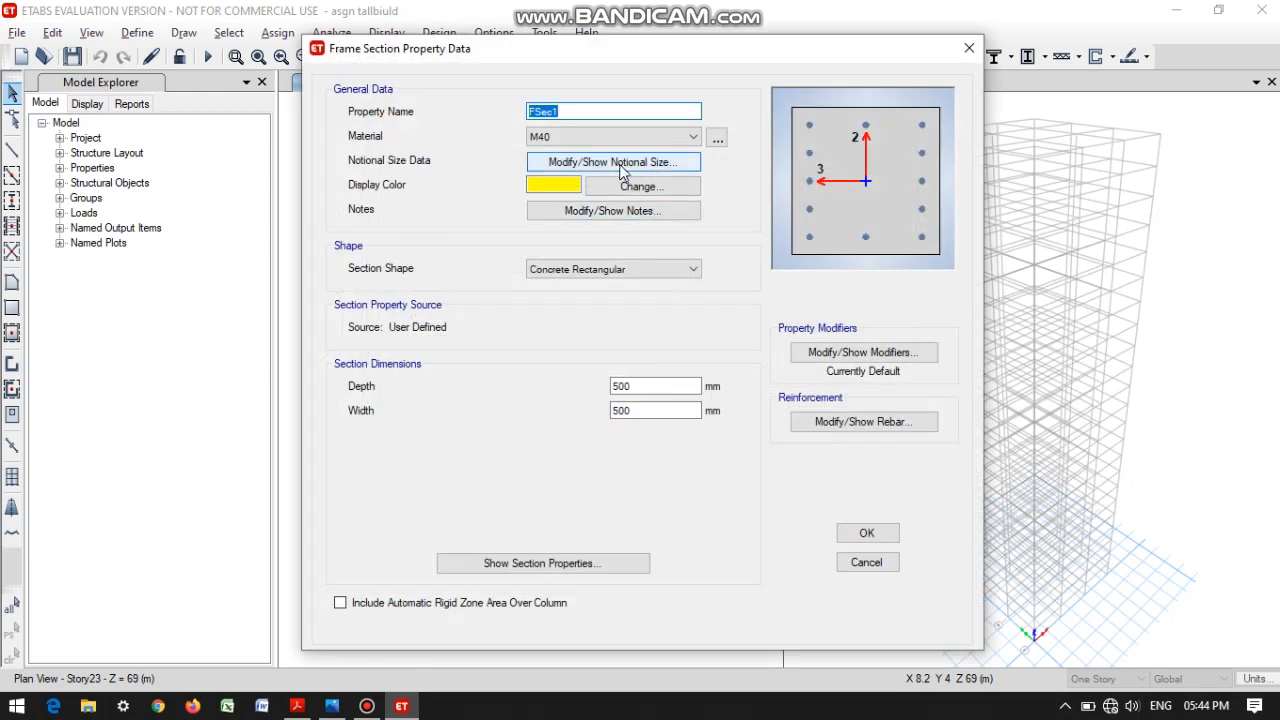
text(C 550x550)
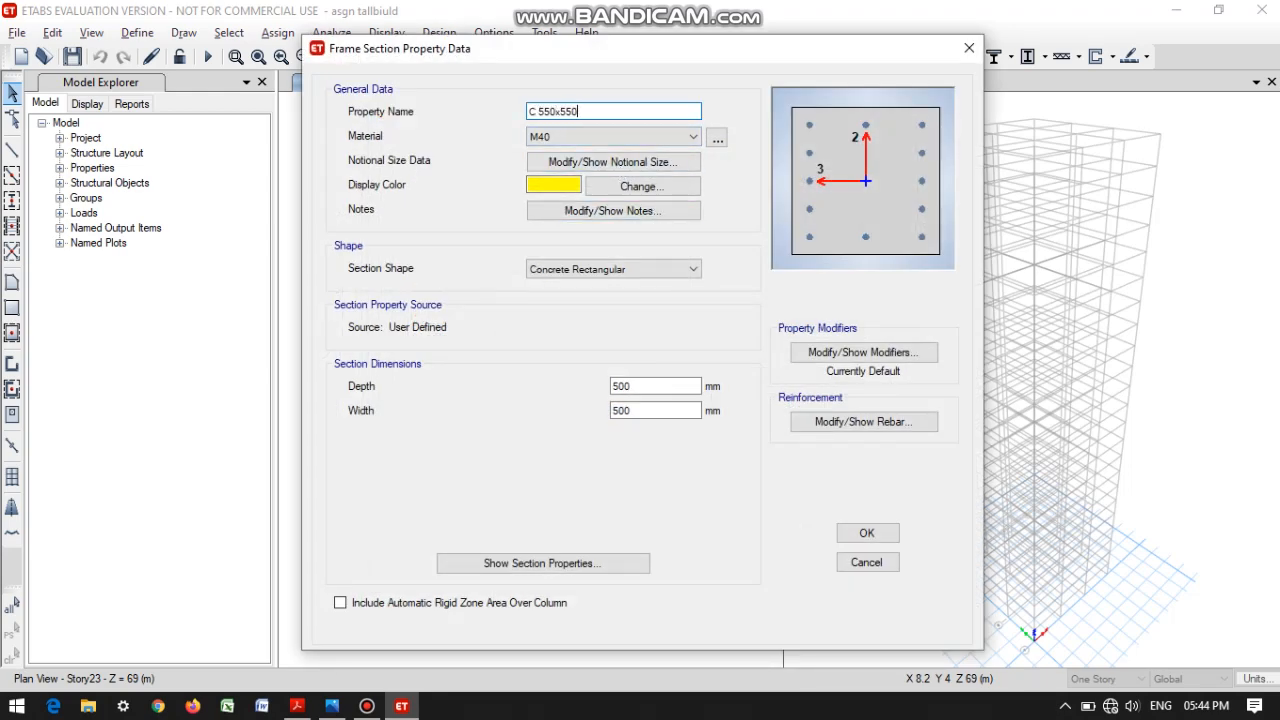
click(624, 387)
double_click(621, 410)
text(550)
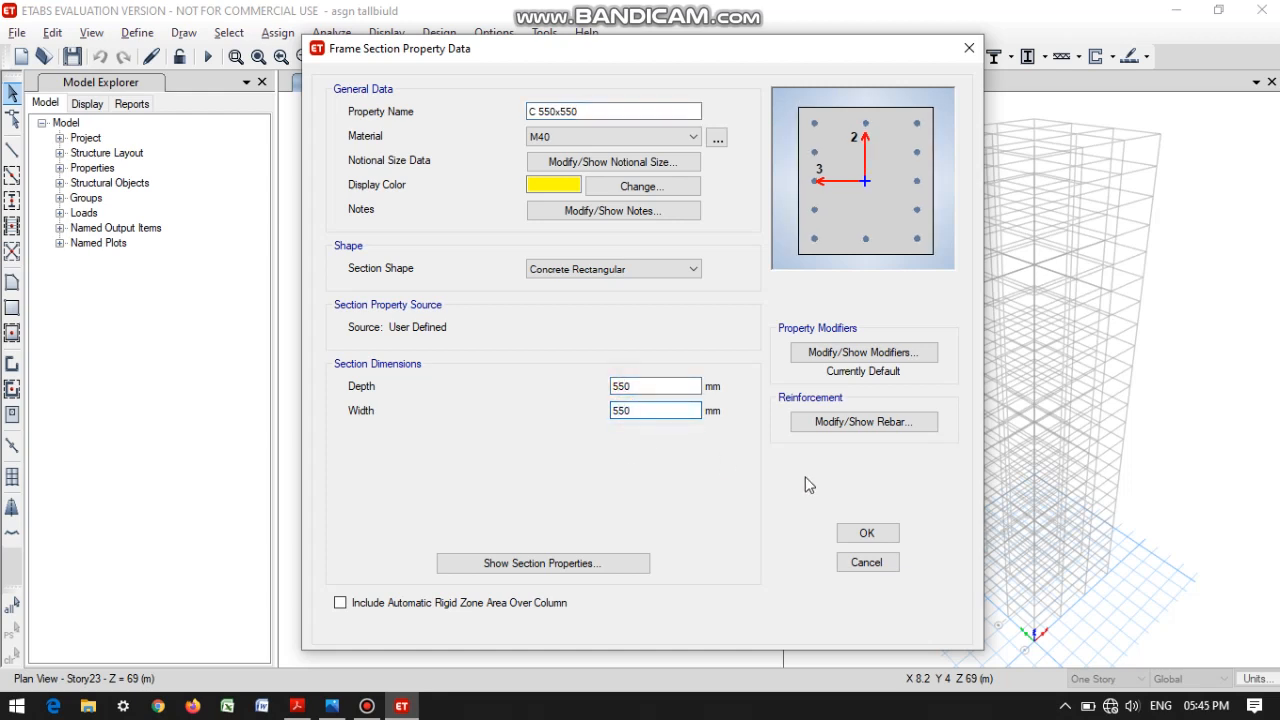
click(856, 533)
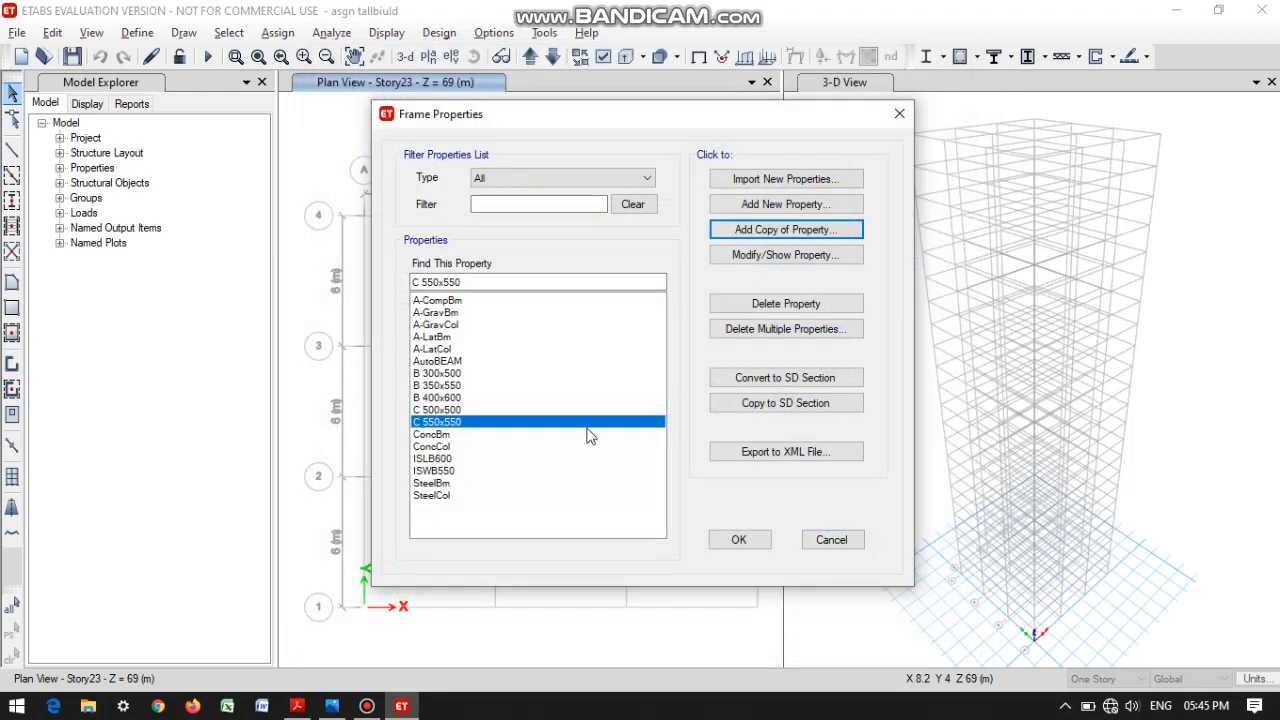
Copy the C 500x500 section as C 600x600 with a depth and width of 600 mm.
click(467, 408)
click(752, 232)
text(C 600x600)
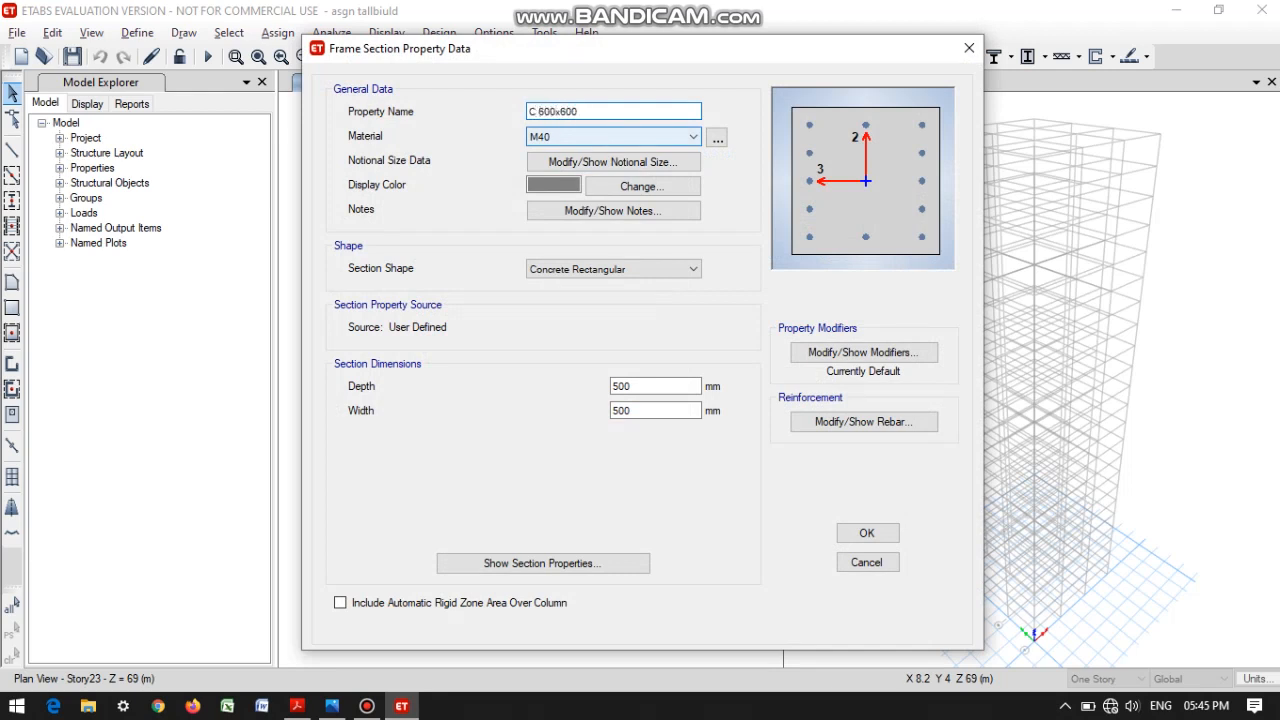
click(619, 386)
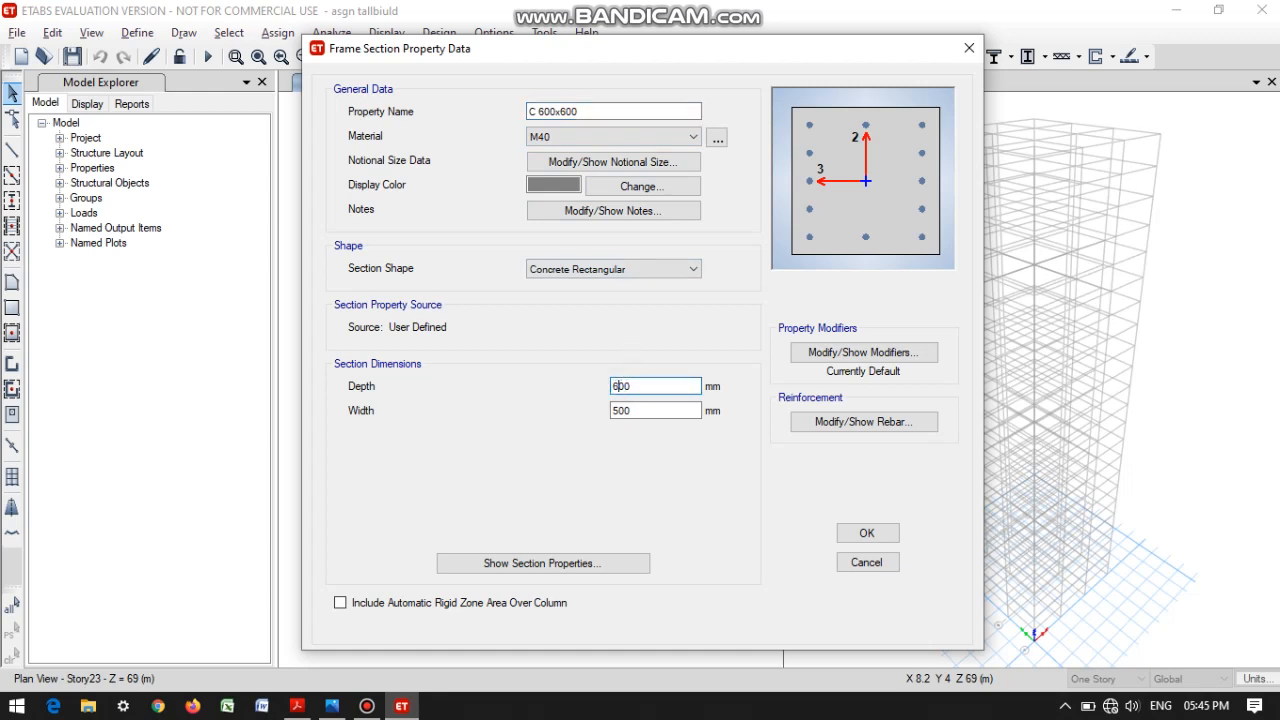
double_click(619, 410)
text(600)
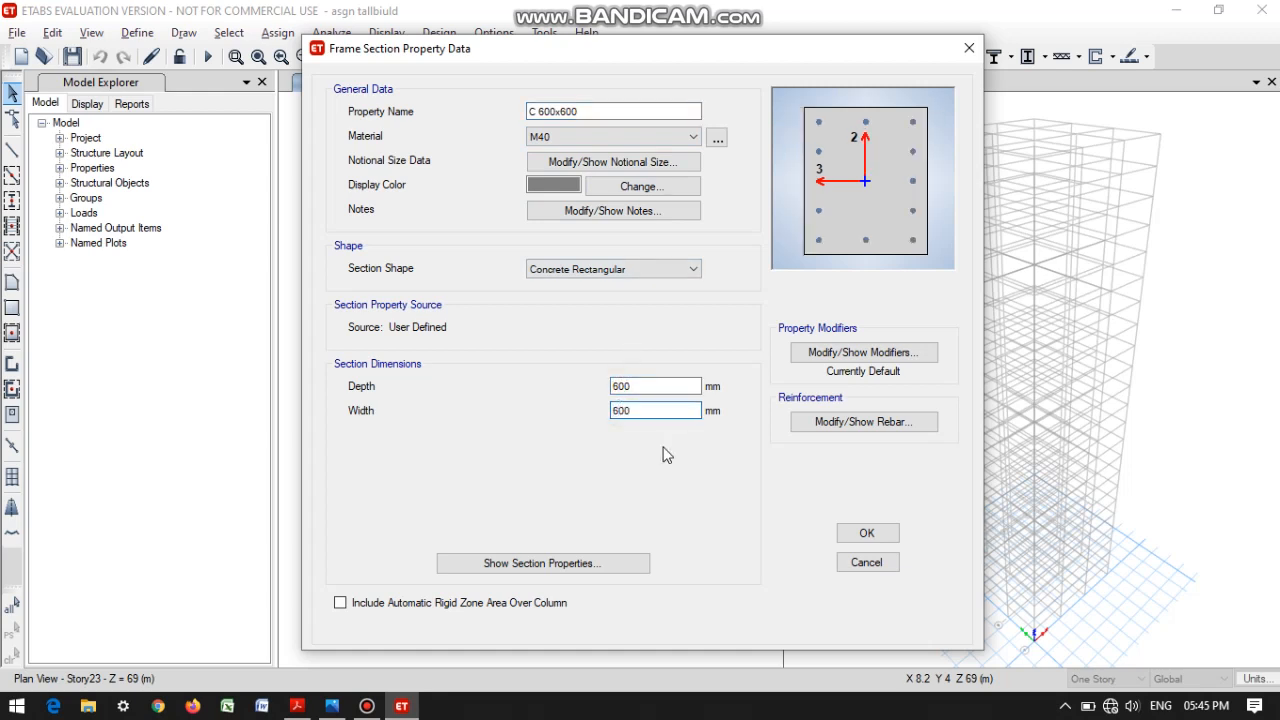
click(867, 534)
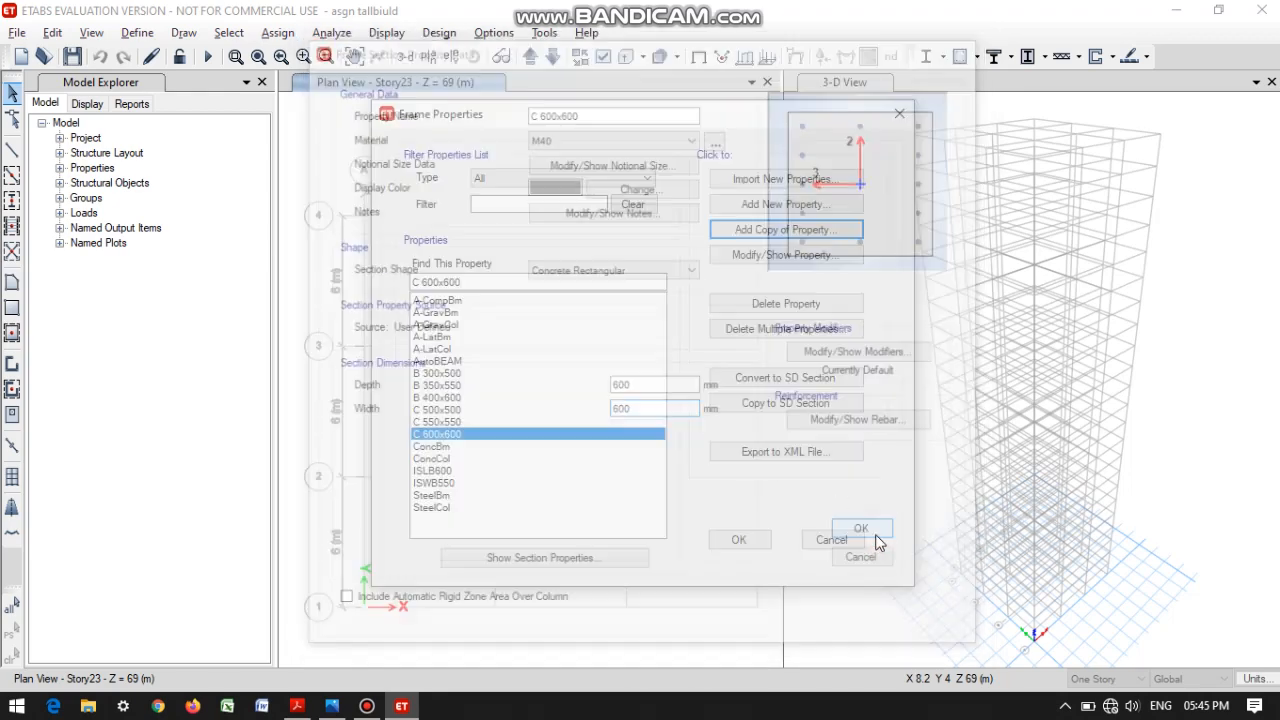
Start an auto select list section named AutoCOLUMN and set its design type to Concrete.
click(760, 205)
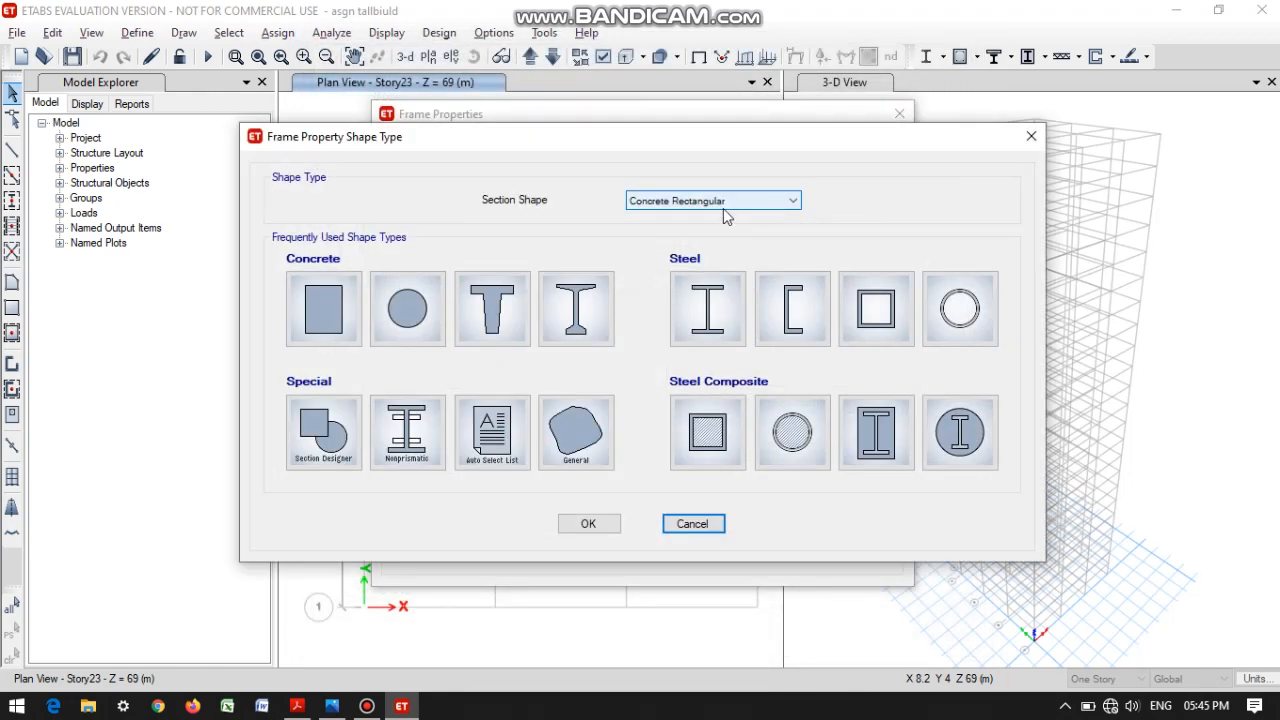
click(488, 468)
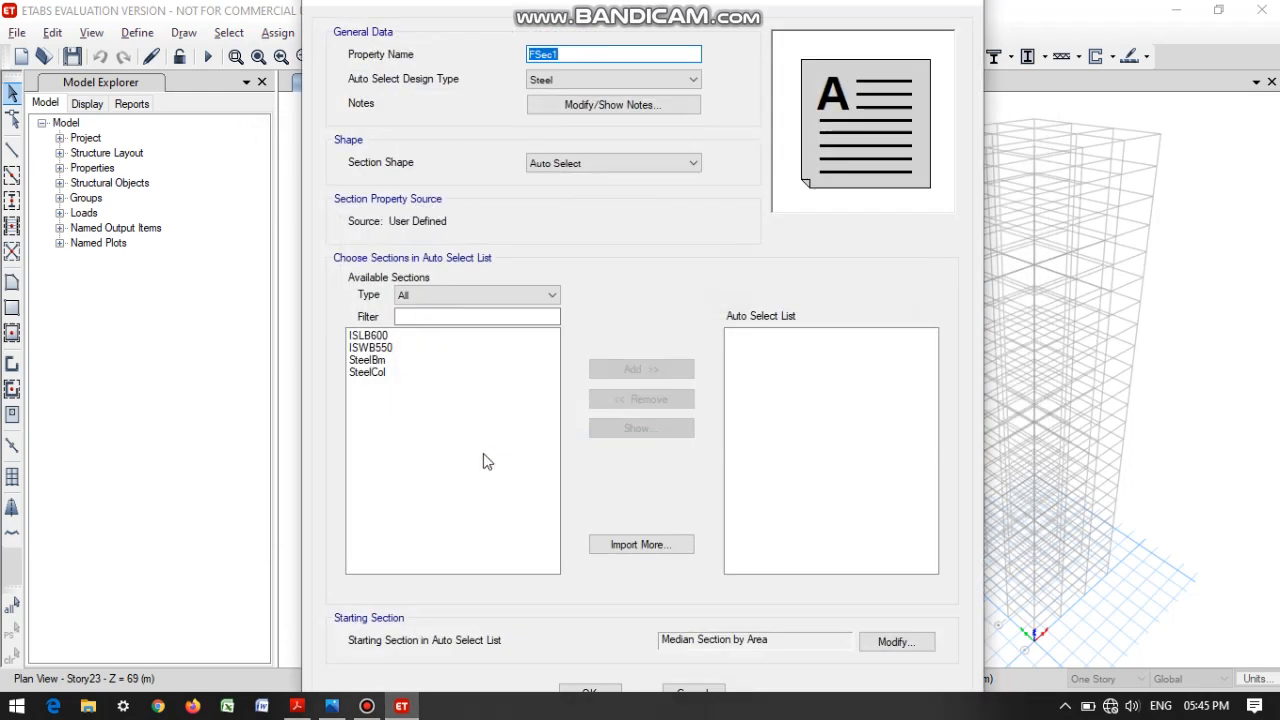
text(A)
click(592, 80)
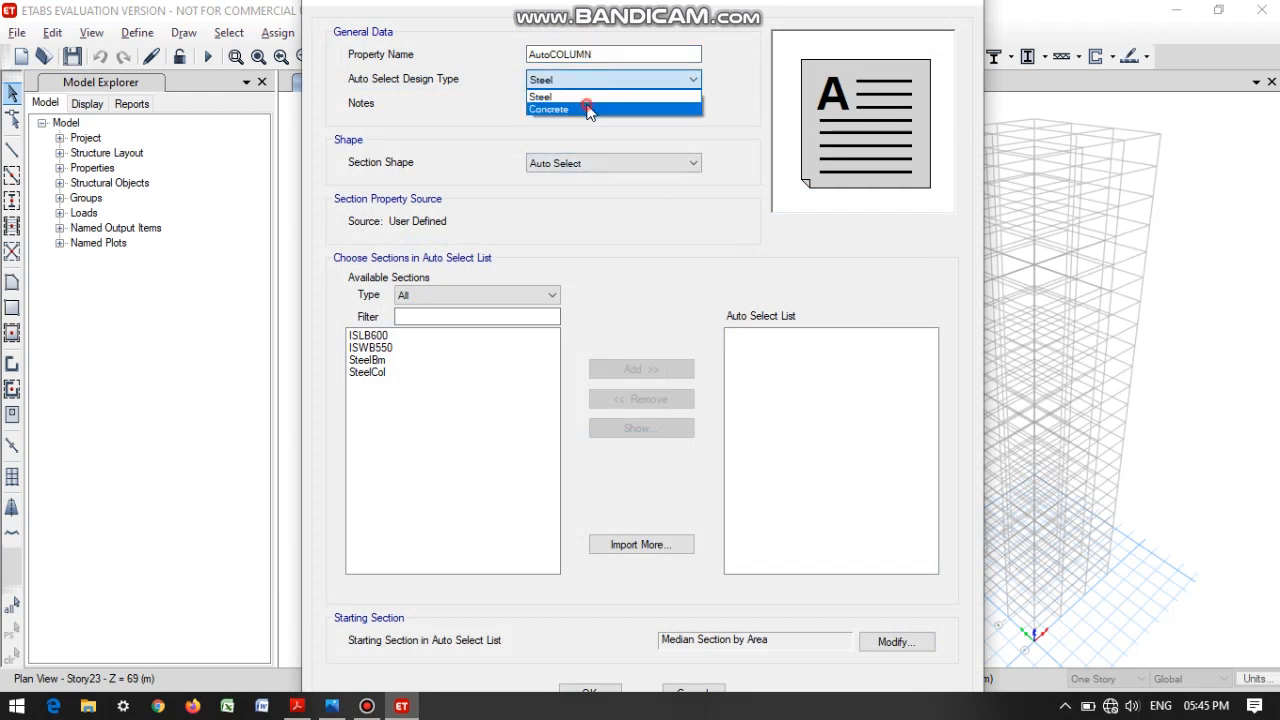
click(586, 105)
Add C 500x500, C 550x550 and C 600x600 to the AutoCOLUMN list, and accept the frame properties.
drag(362, 372, 362, 400)
click(620, 370)
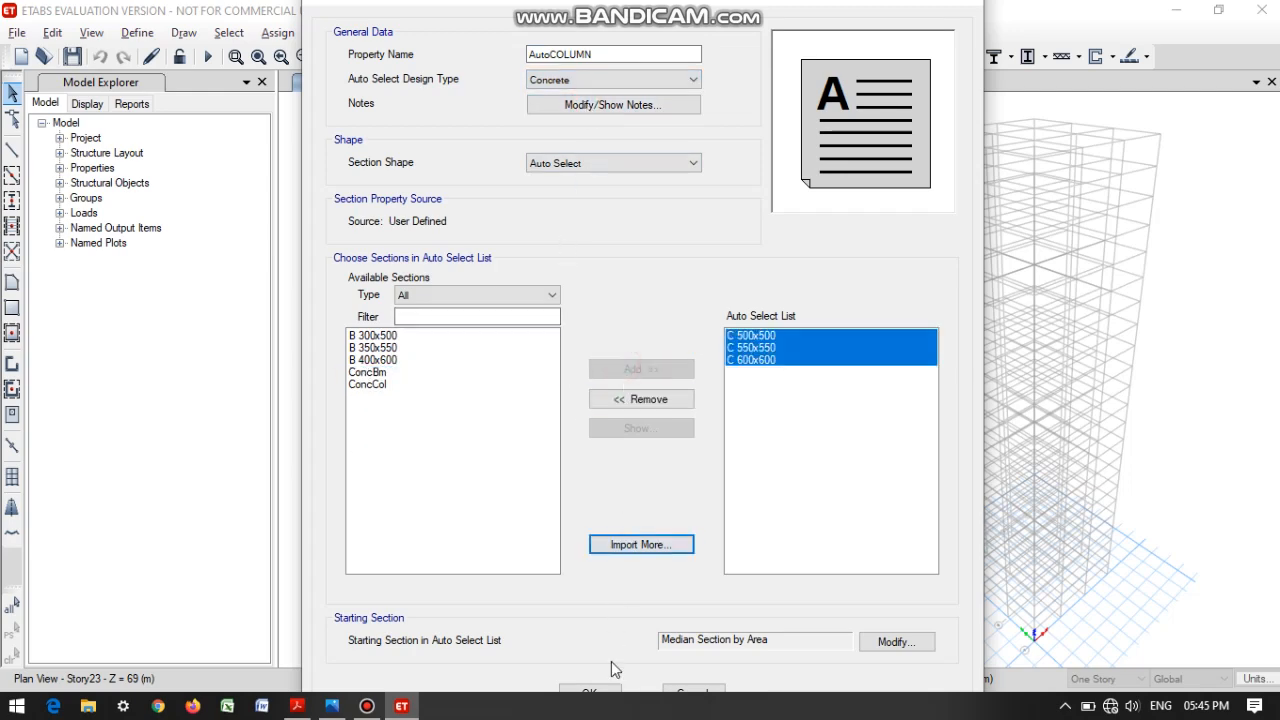
click(610, 691)
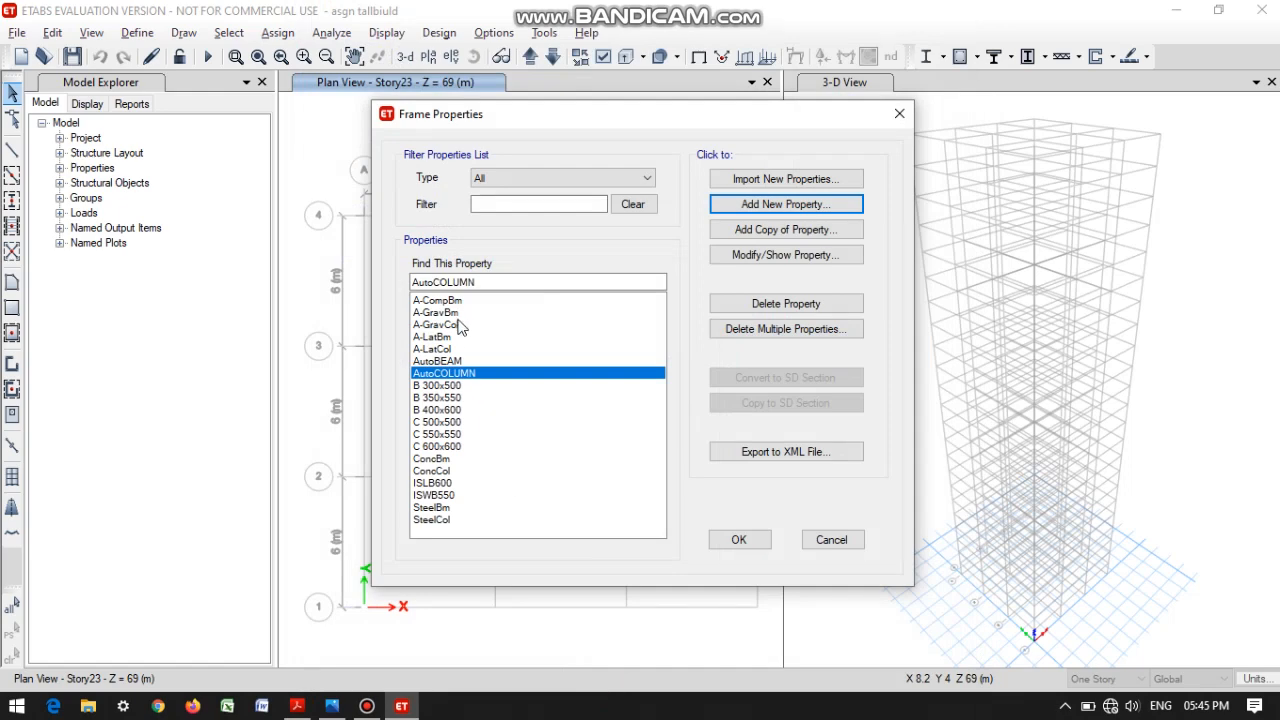
click(738, 539)
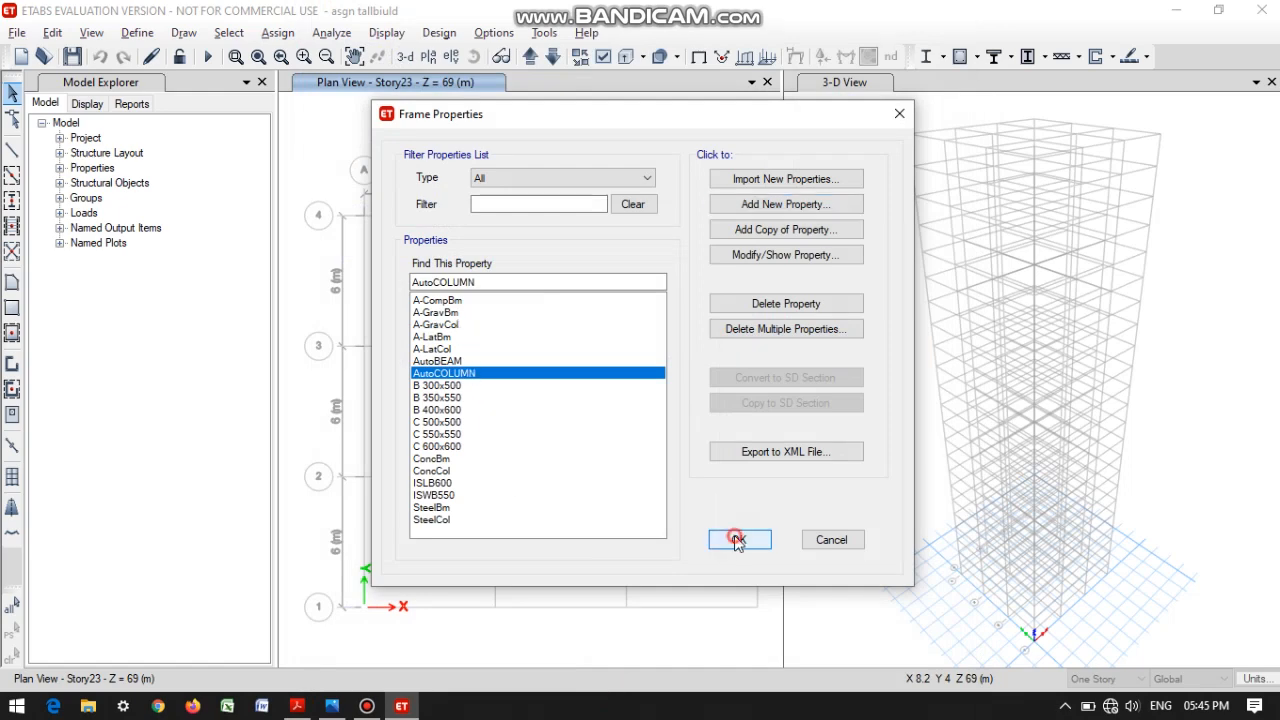
click(722, 535)
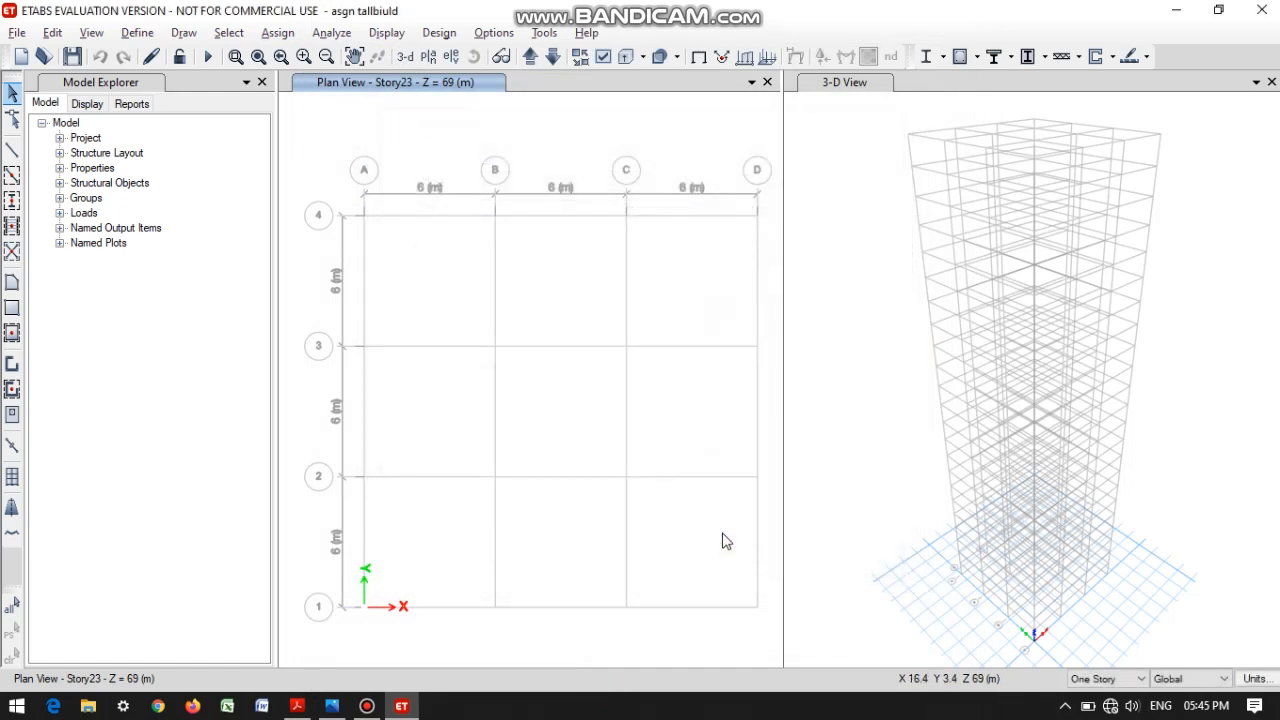
Rename the Slab1 property as Slab150 with M40 material and 150 mm thickness, and accept the slab properties.
key(alt+d)
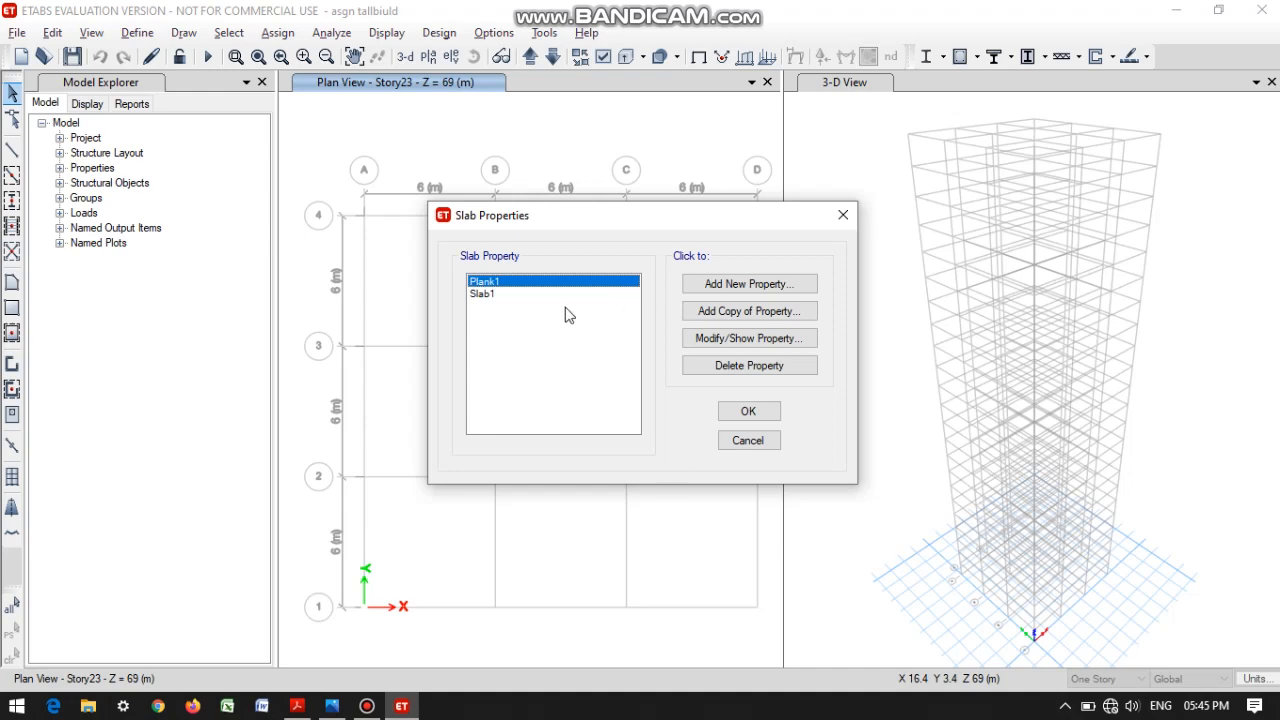
double_click(512, 294)
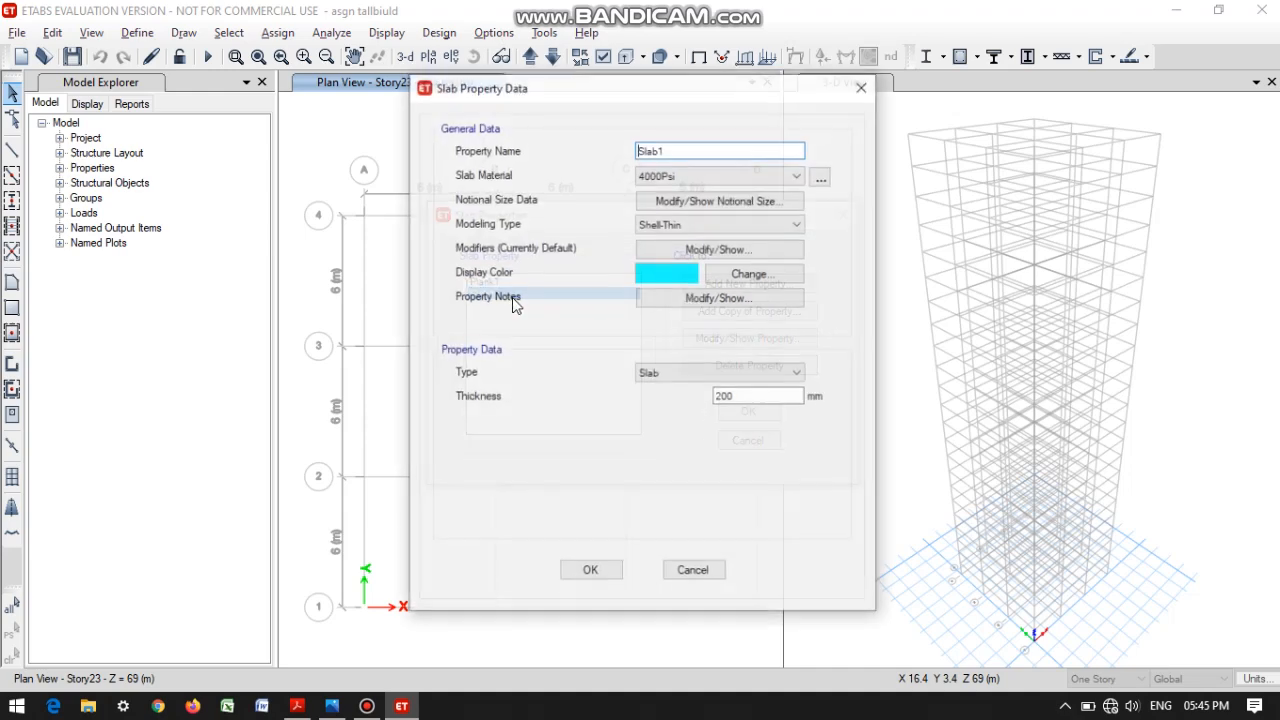
click(679, 149)
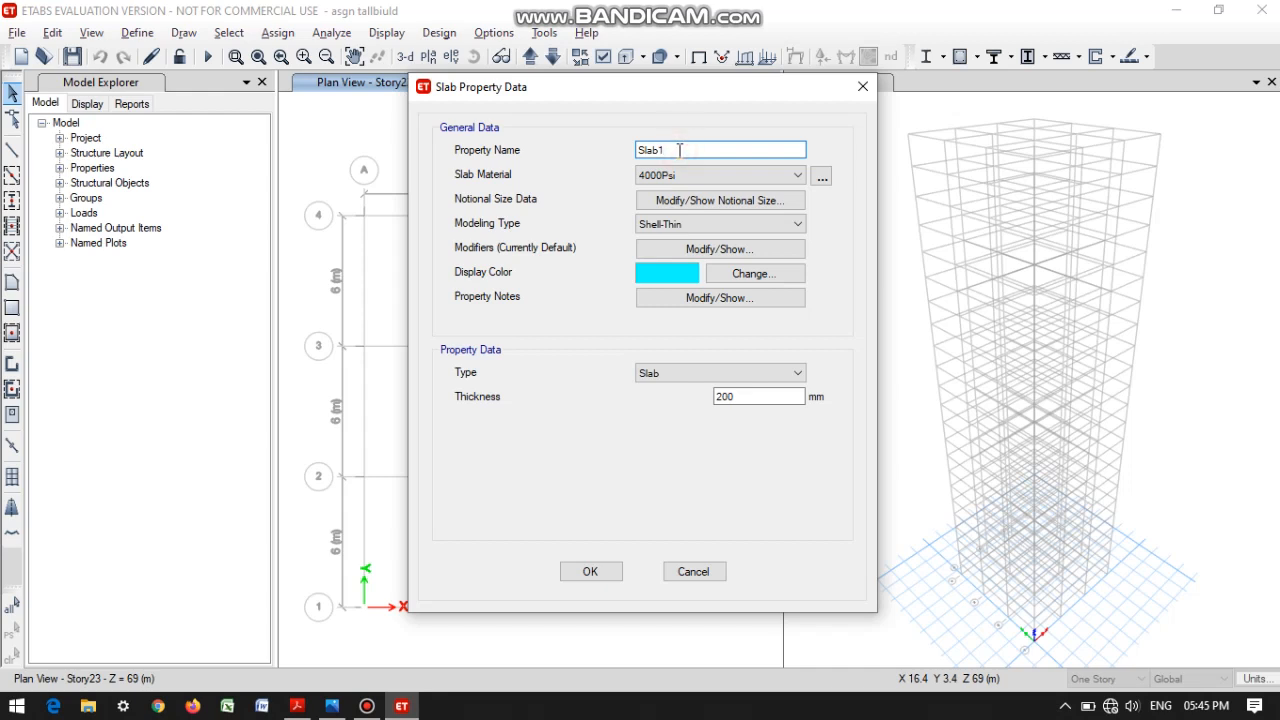
click(736, 168)
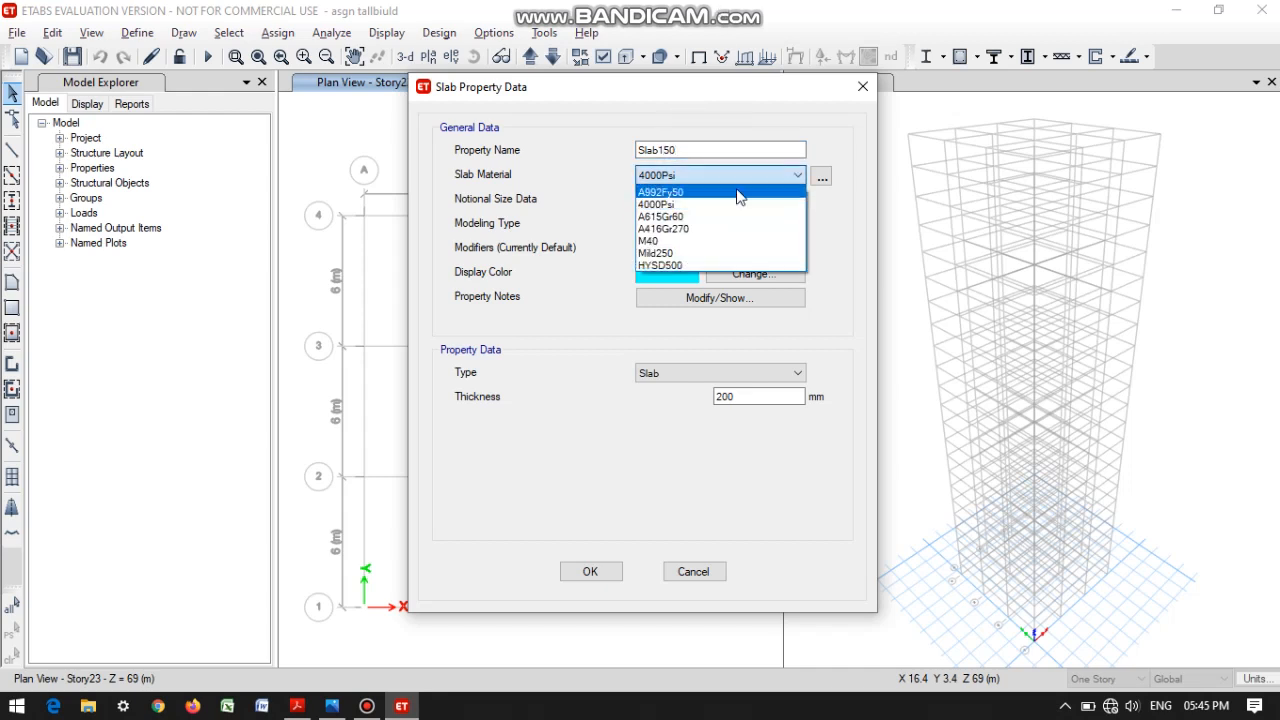
click(733, 241)
drag(755, 396, 686, 403)
text(150)
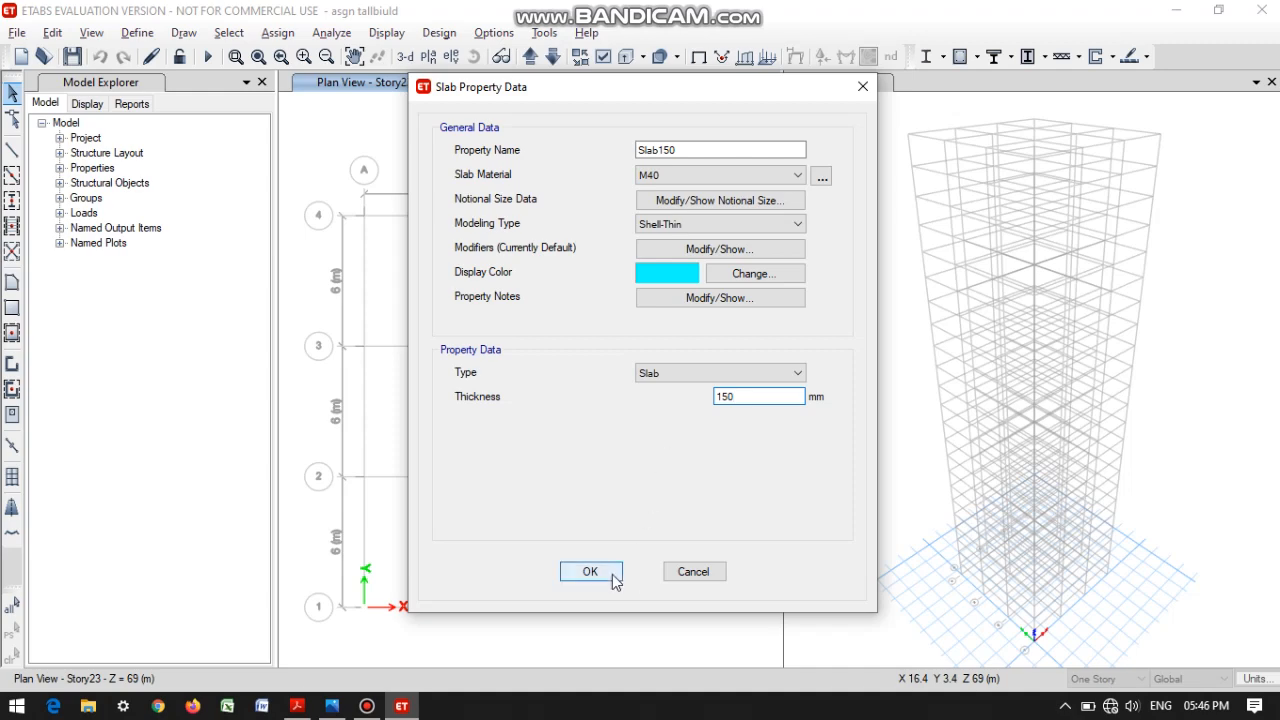
click(613, 575)
click(733, 412)
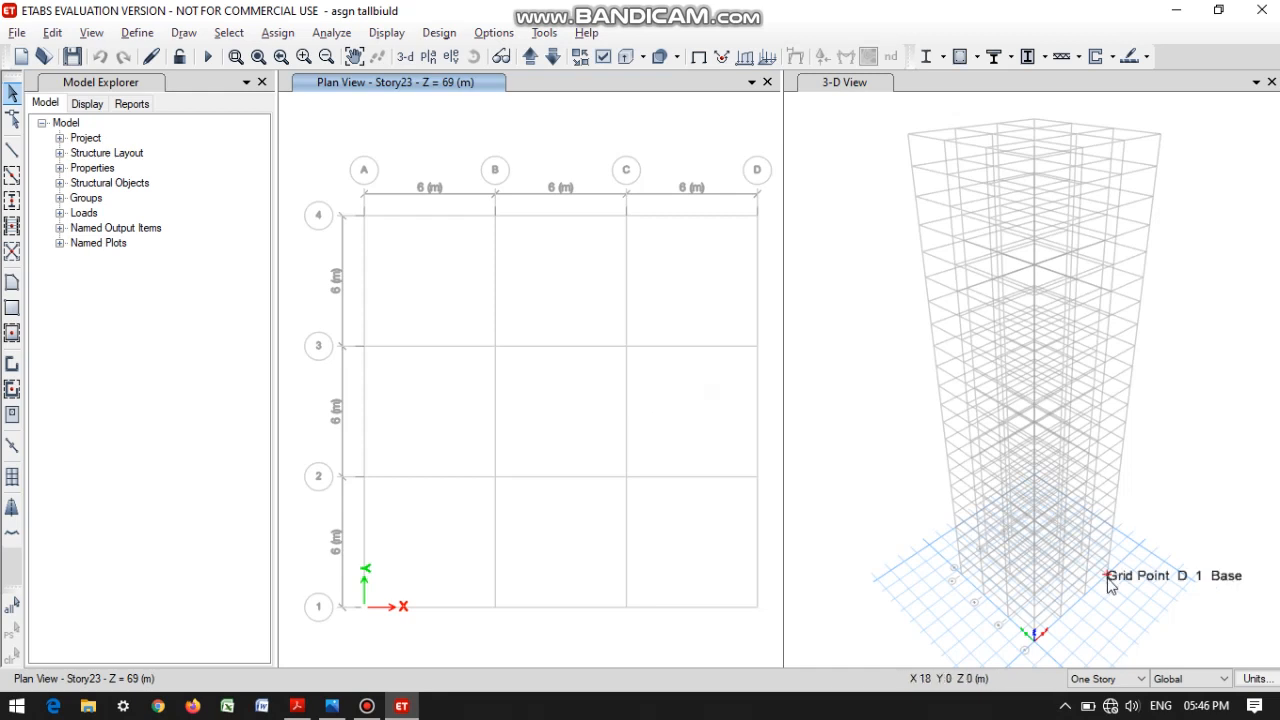
Bring the plan view to Story1 and set the drawing scope to Similar Stories.
click(531, 57)
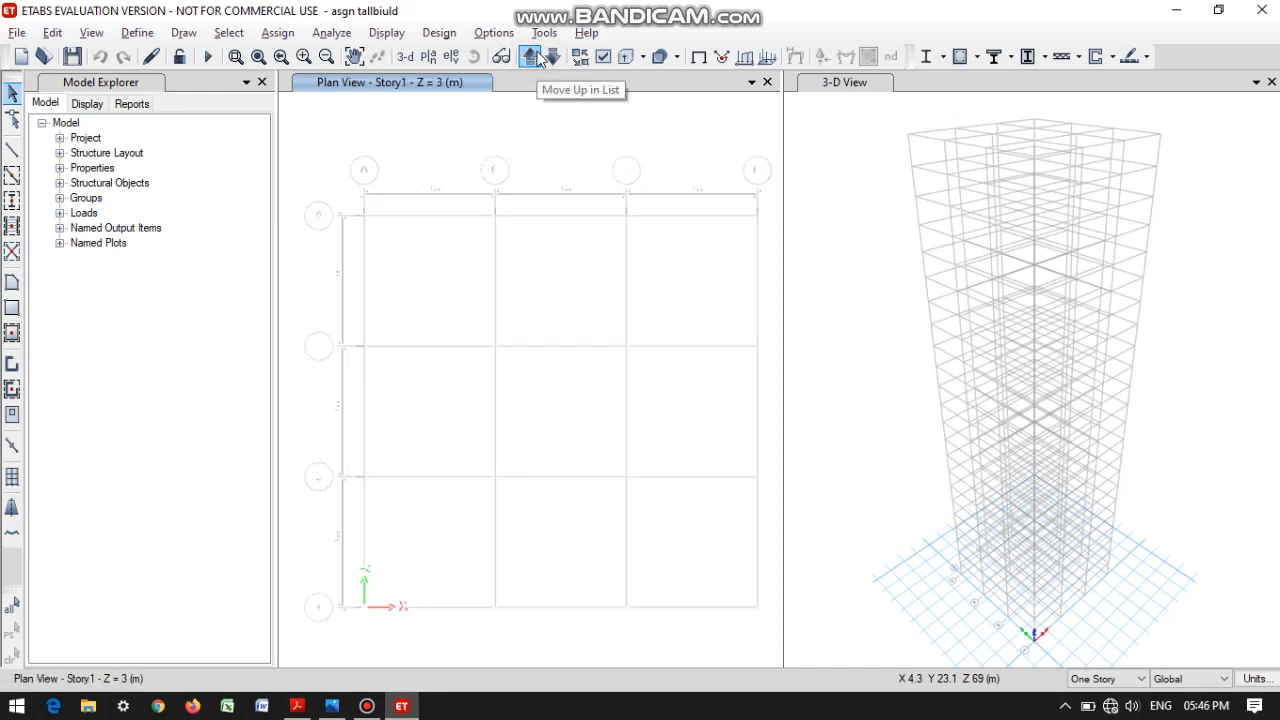
click(1106, 680)
click(1100, 662)
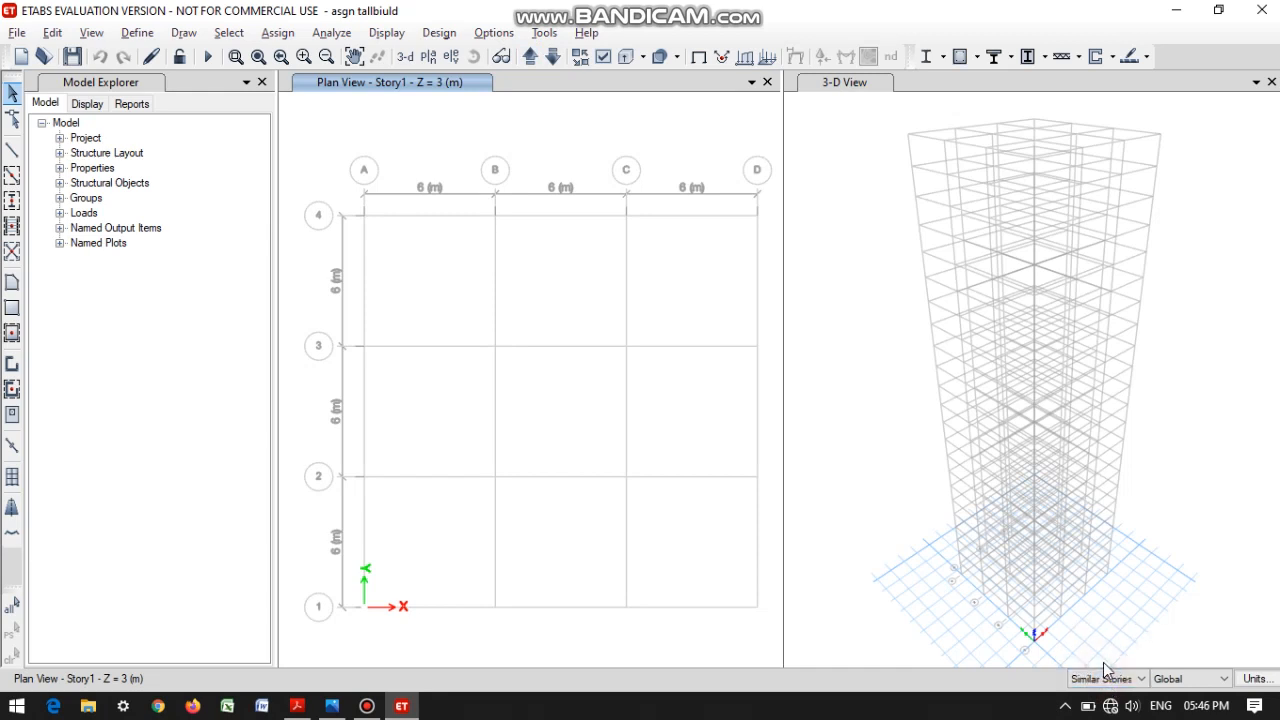
Place AutoCOLUMN columns at all grid intersections A to D and 1 to 4 on the Story1 plan.
click(13, 200)
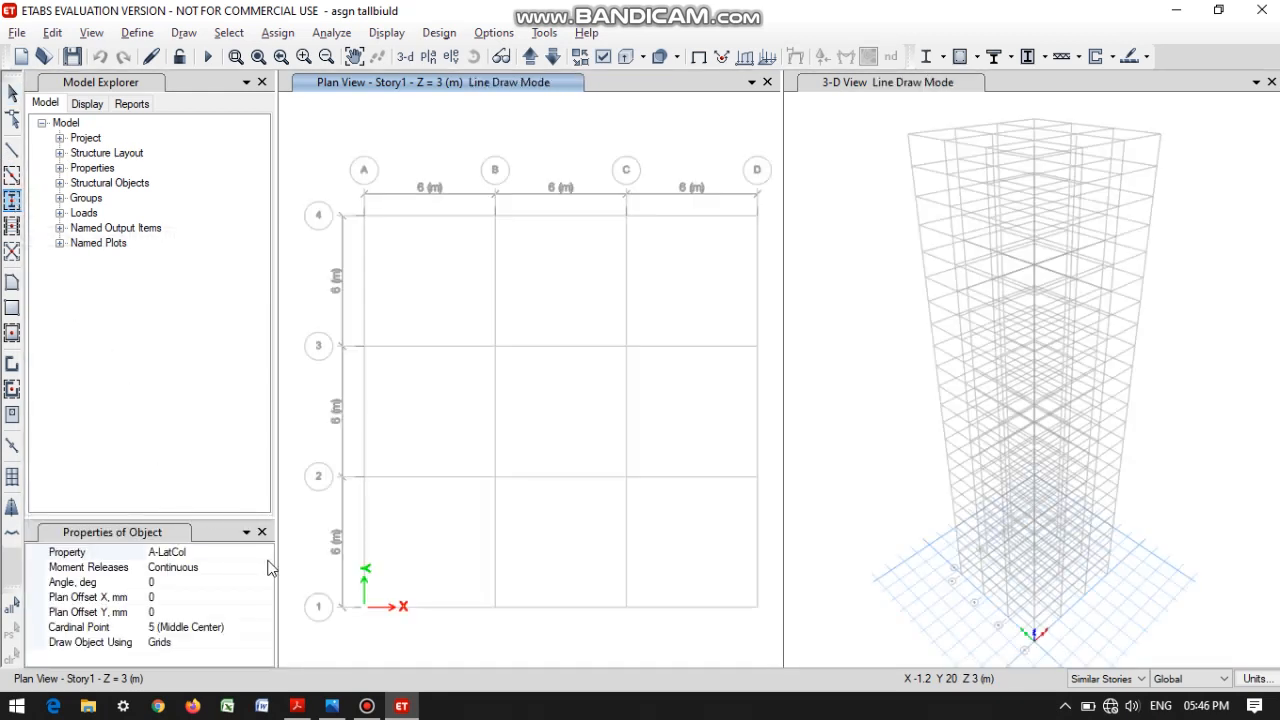
click(266, 554)
click(265, 552)
click(263, 645)
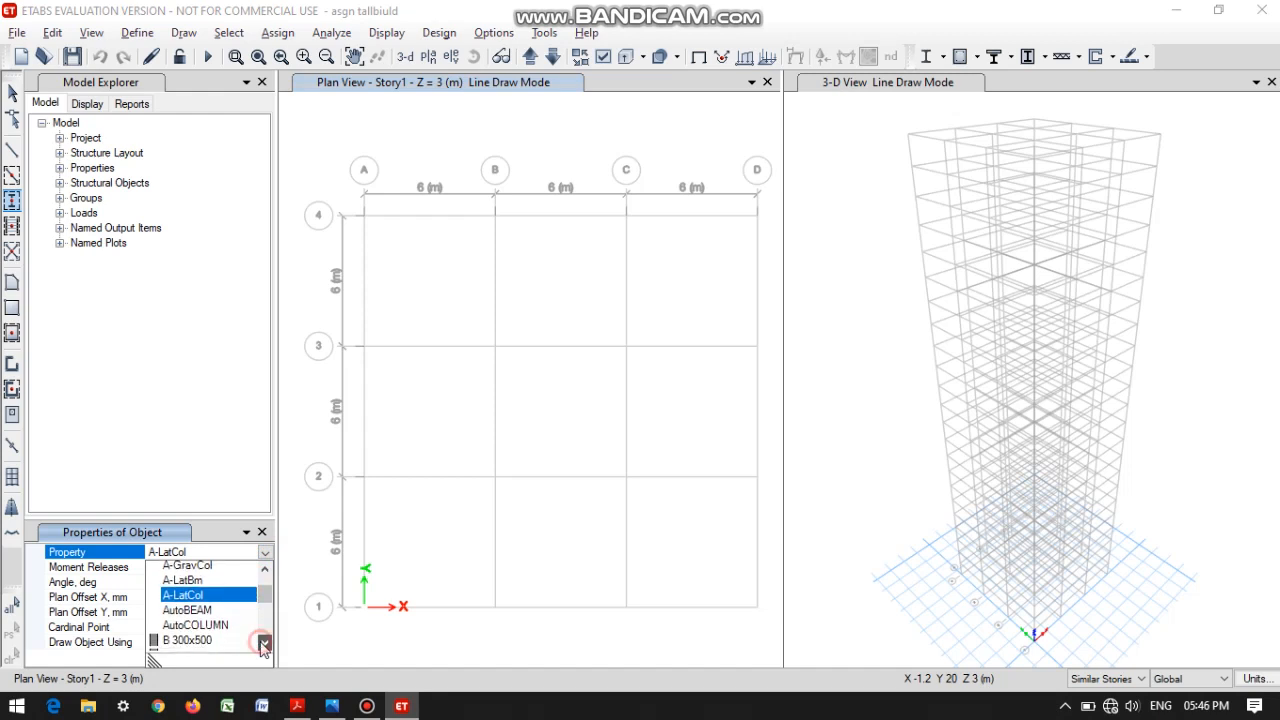
click(218, 614)
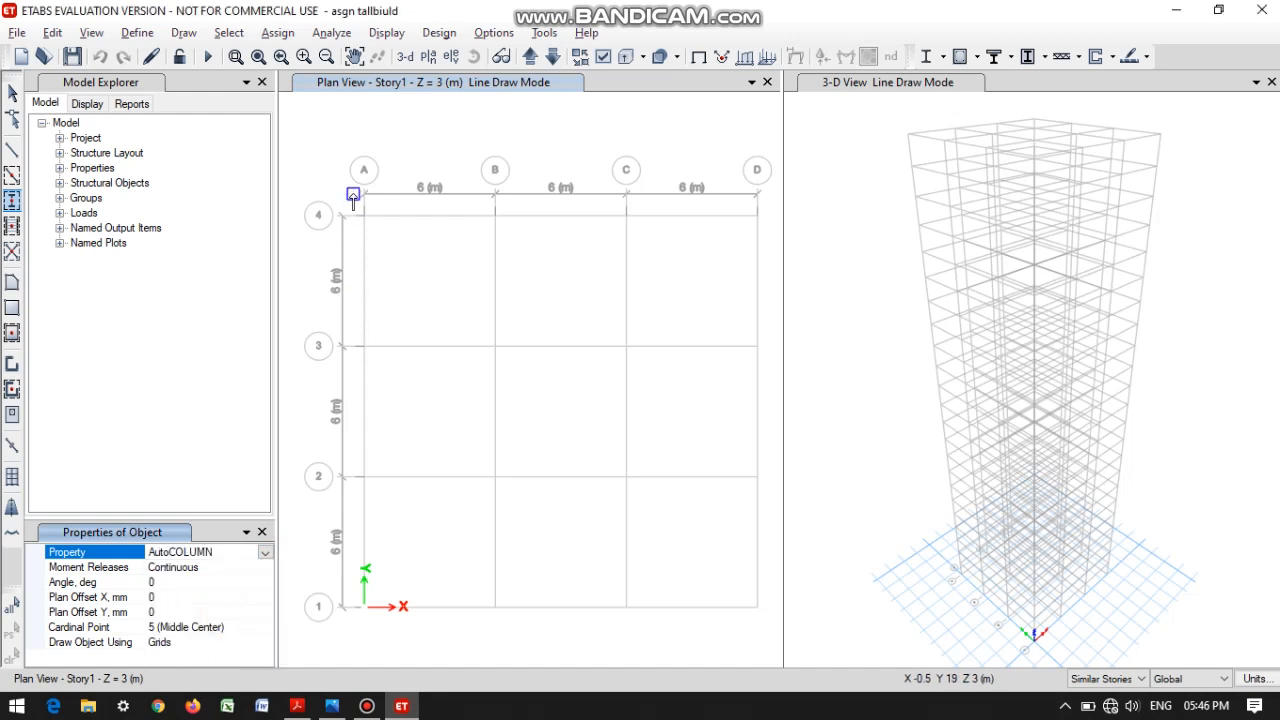
drag(350, 195, 766, 636)
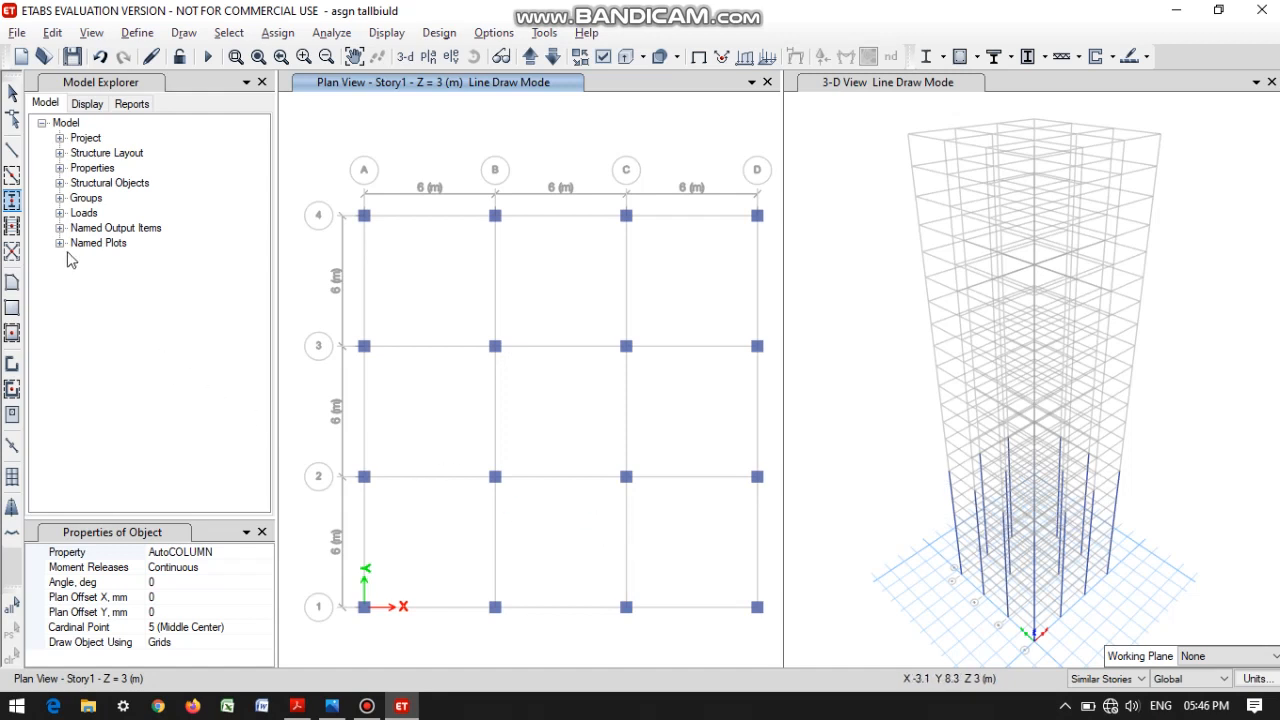
Draw AutoBEAM beams along every grid line segment of the Story1 plan.
click(12, 174)
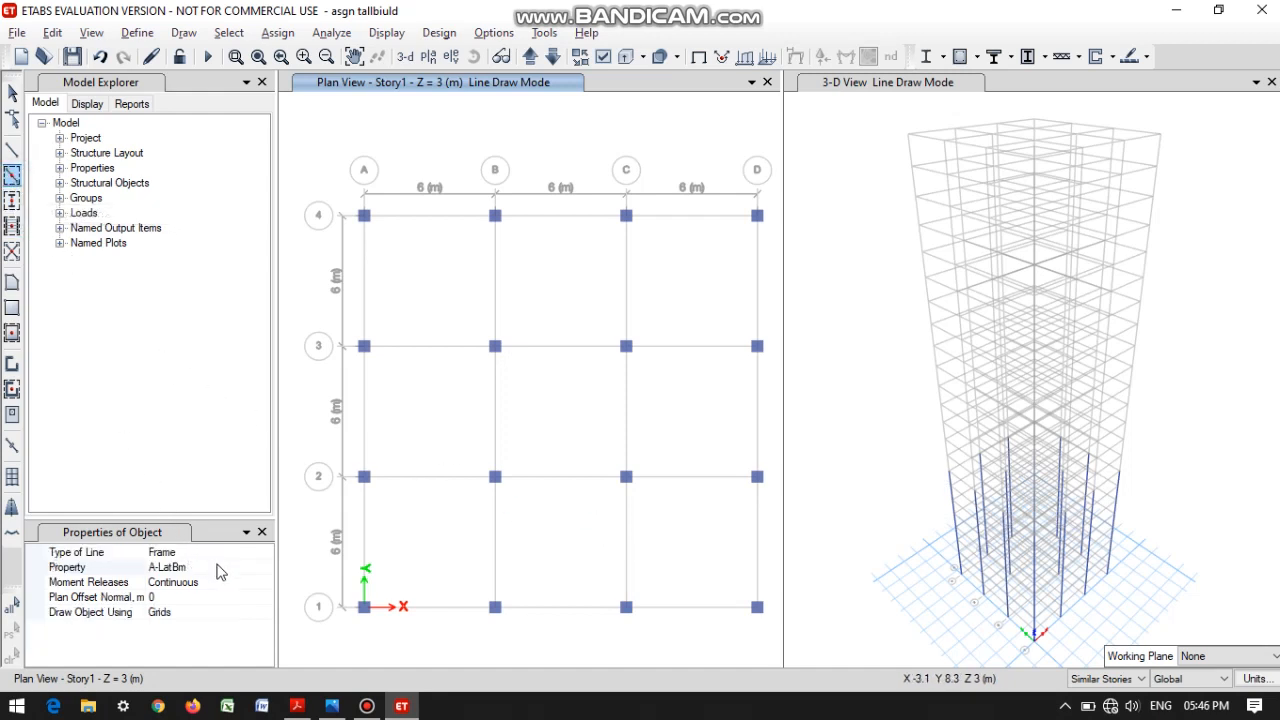
click(258, 568)
click(264, 568)
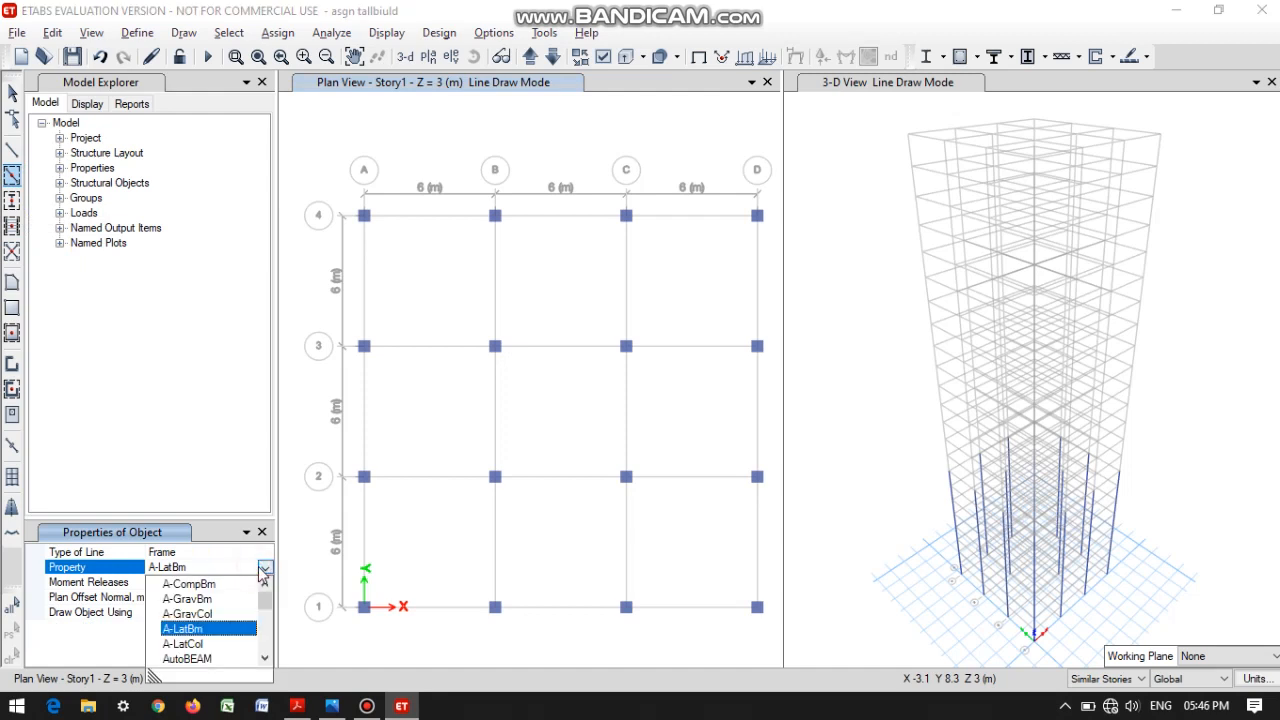
click(239, 659)
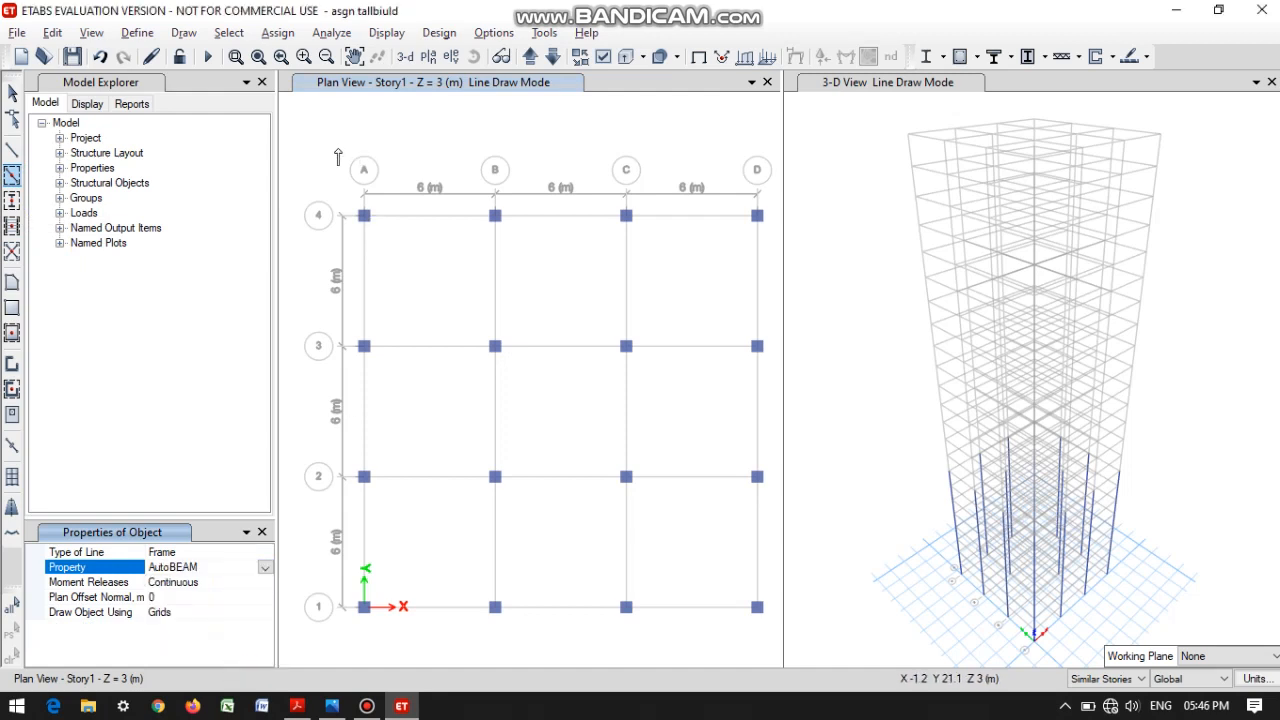
mouse_move(337, 190)
mouse_down()
mouse_move(480, 404)
mouse_move(773, 637)
mouse_up()
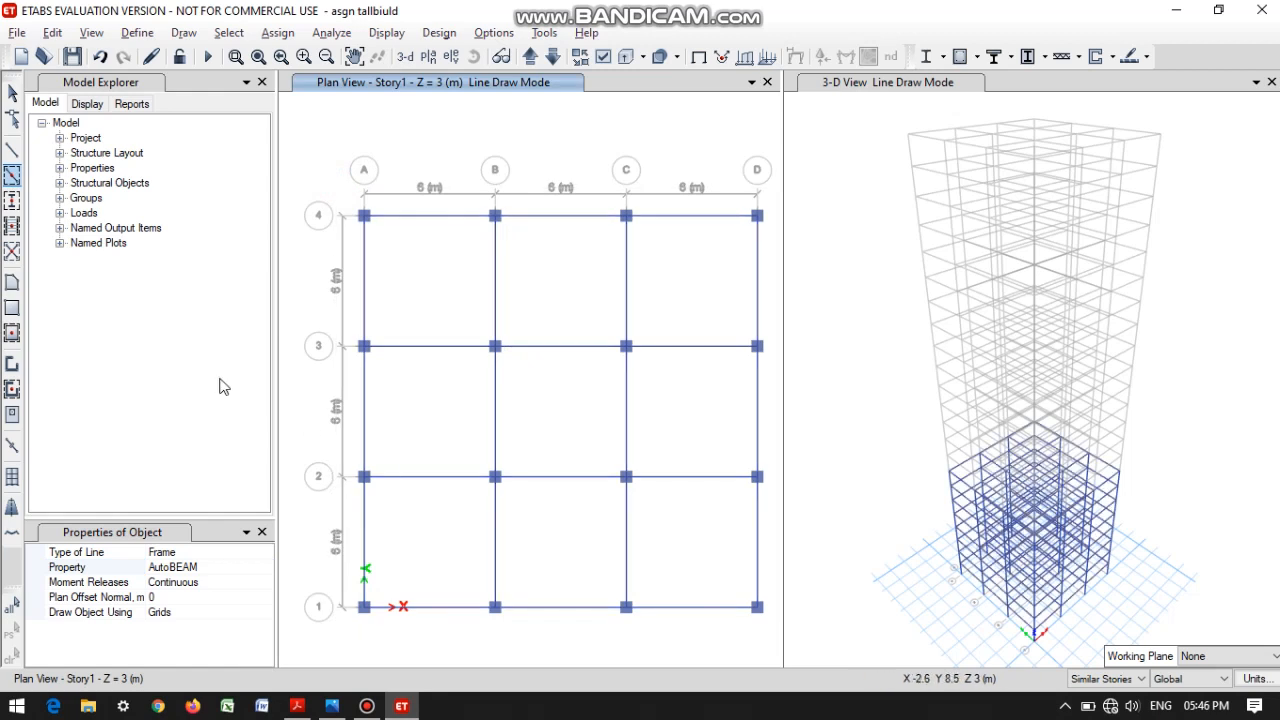
Fill all nine bays of the Story1 plan with Slab150 floors.
click(12, 335)
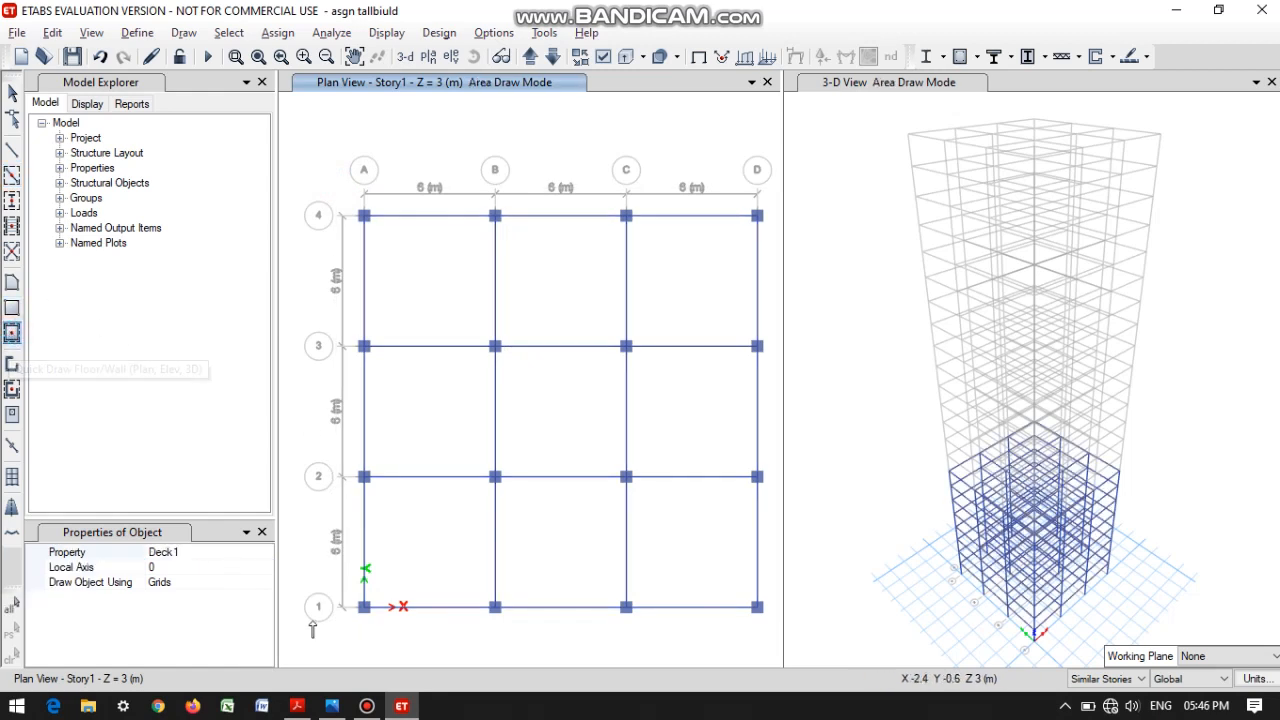
click(265, 552)
click(265, 554)
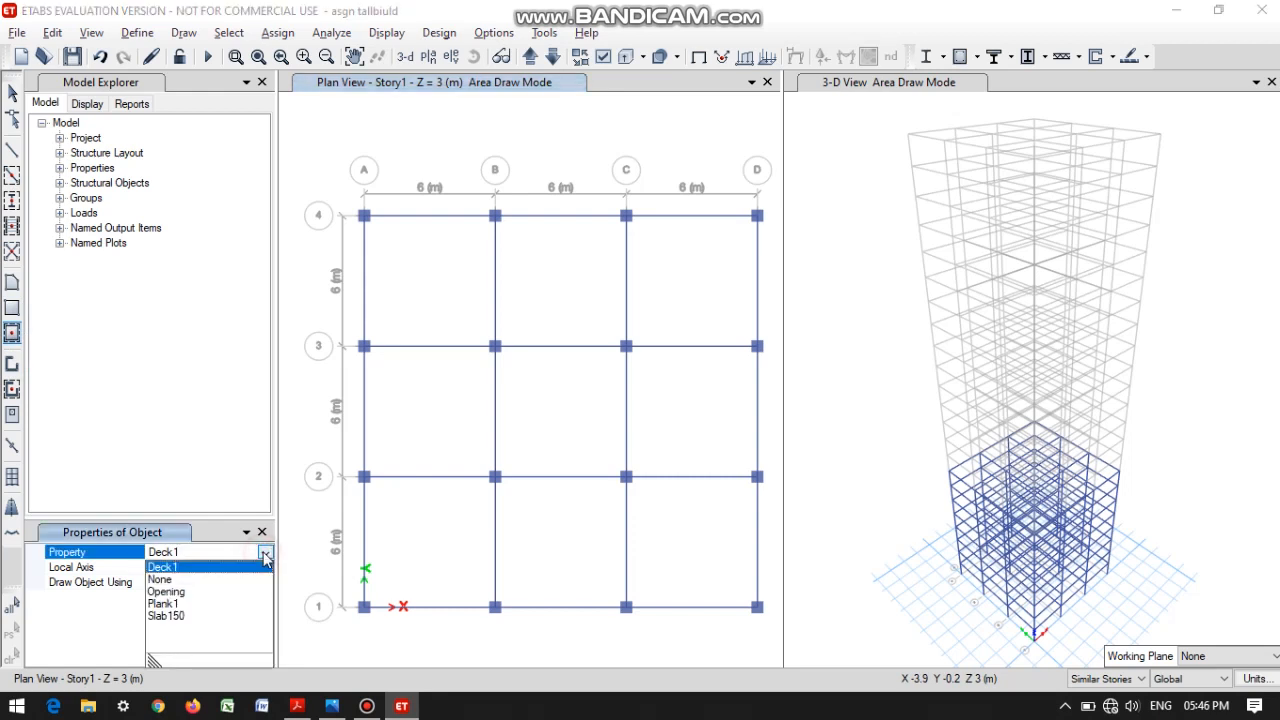
click(168, 616)
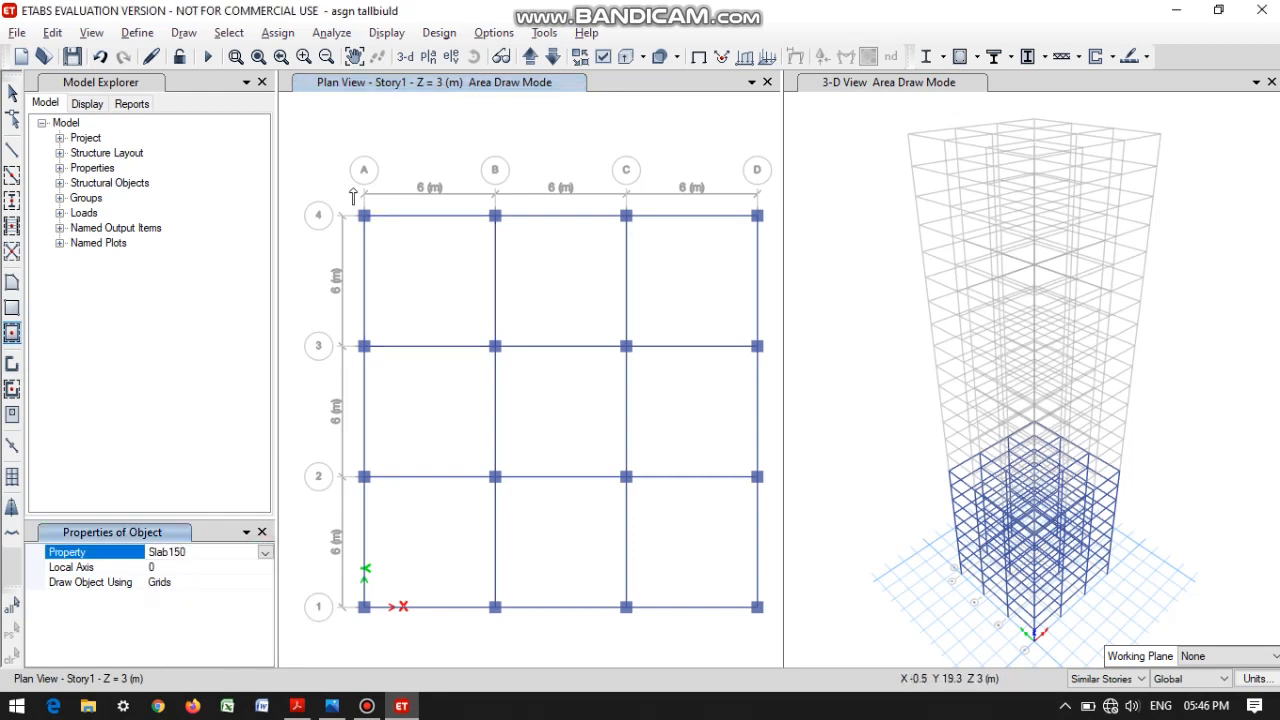
drag(340, 197, 771, 642)
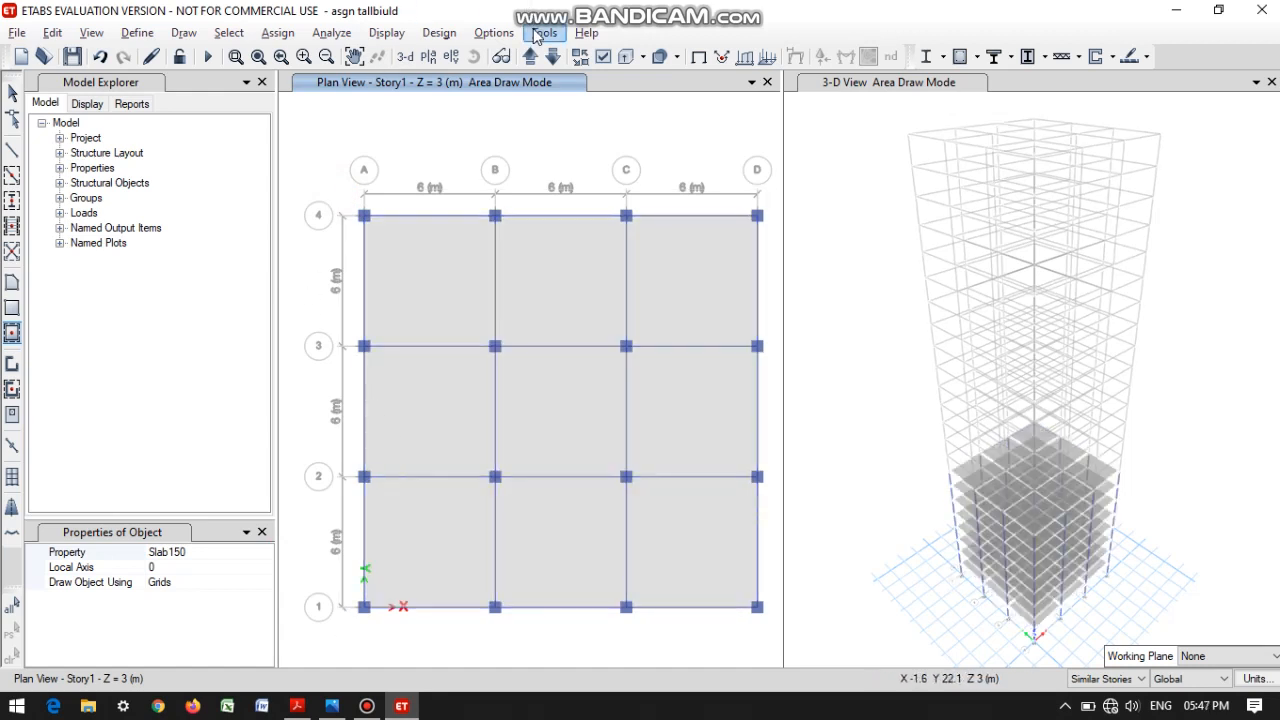
Bring the plan view to Story9 and place AutoCOLUMN columns at every grid intersection except A4 and D1.
click(430, 57)
click(534, 459)
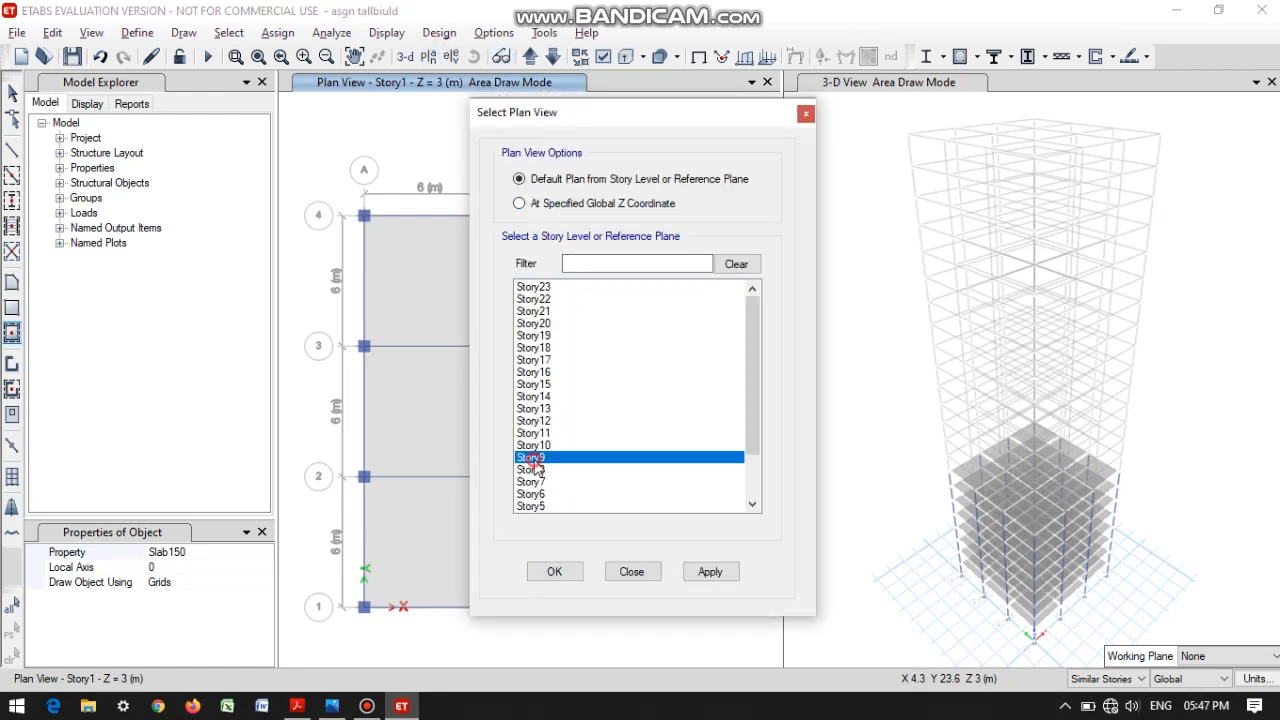
click(696, 573)
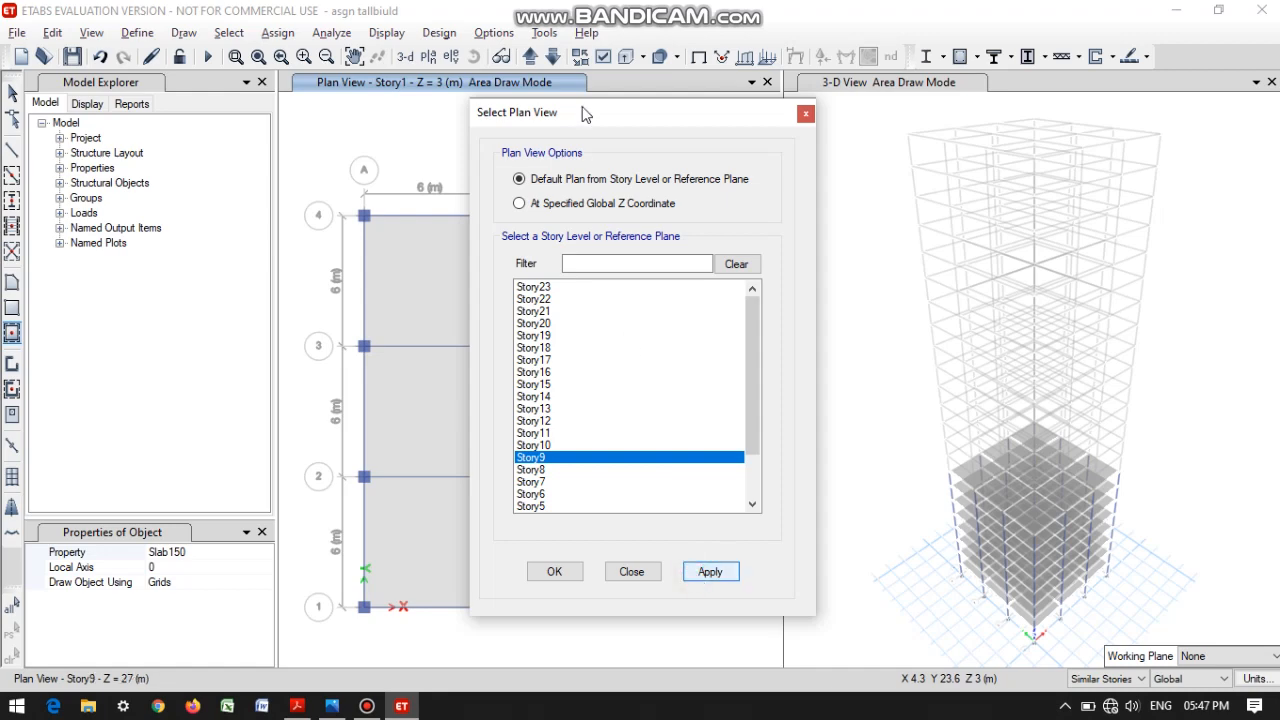
drag(592, 121, 985, 107)
click(12, 200)
click(12, 200)
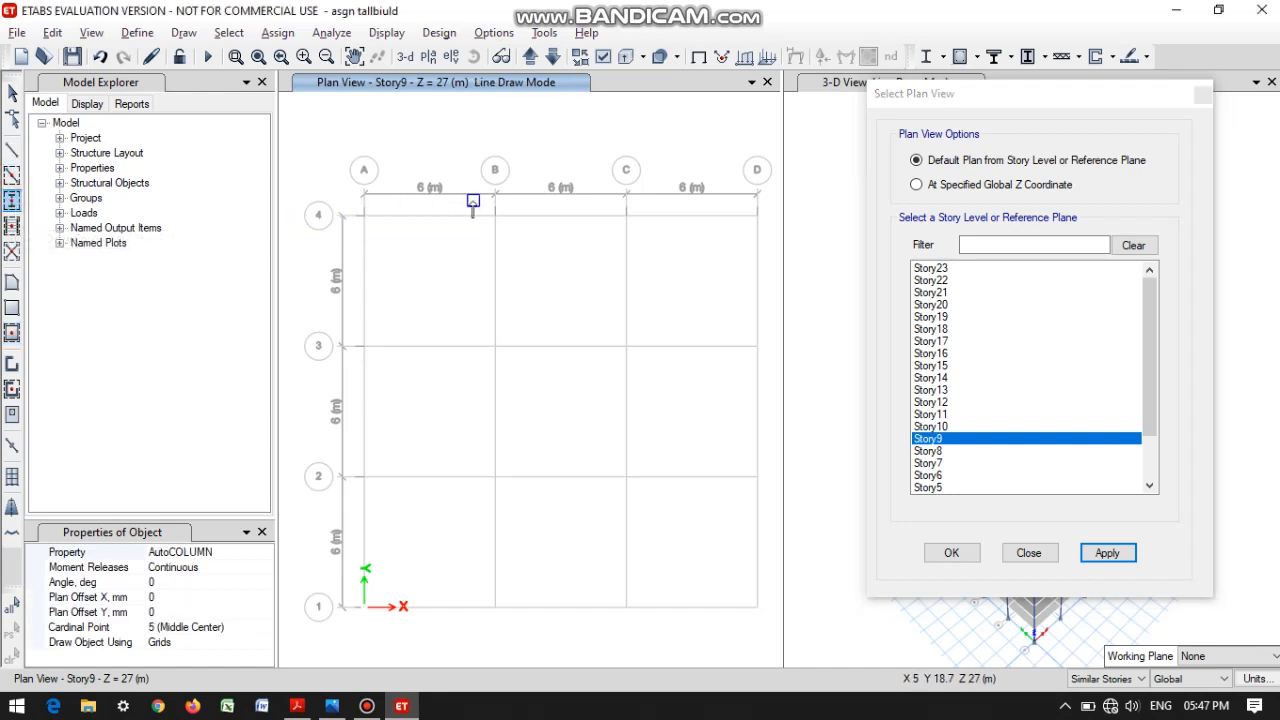
drag(473, 203, 769, 495)
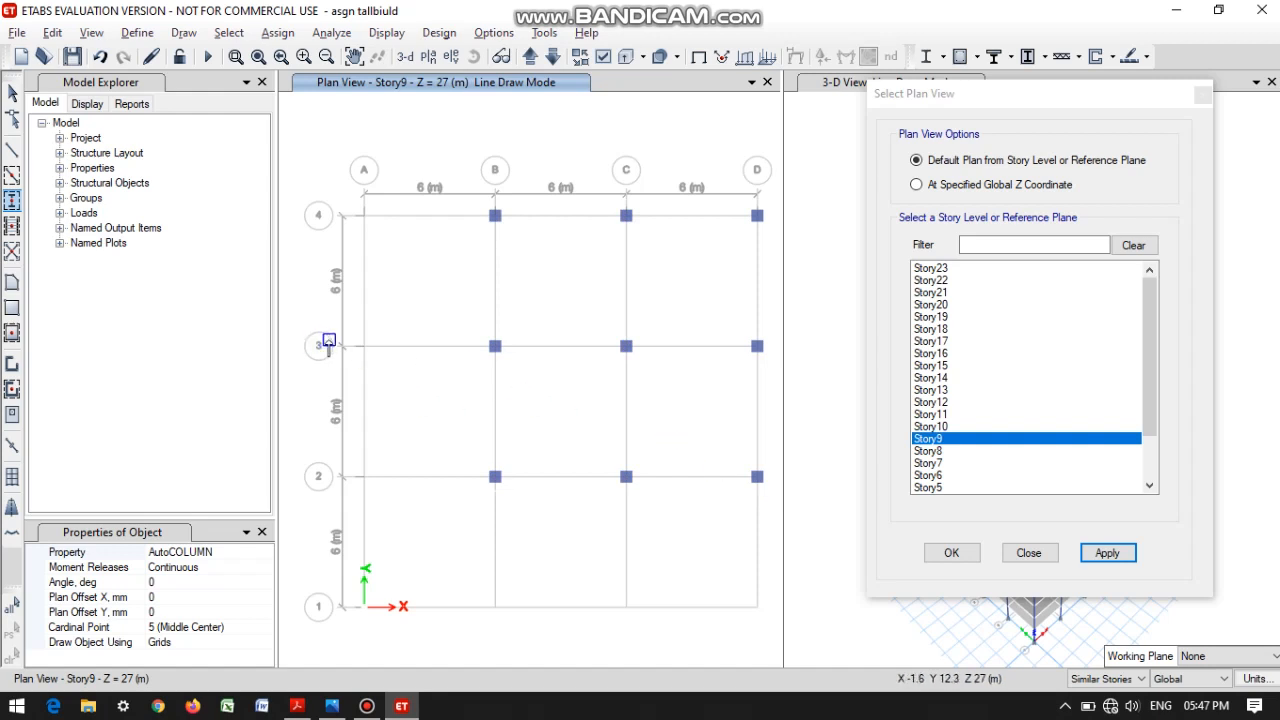
drag(348, 344, 644, 634)
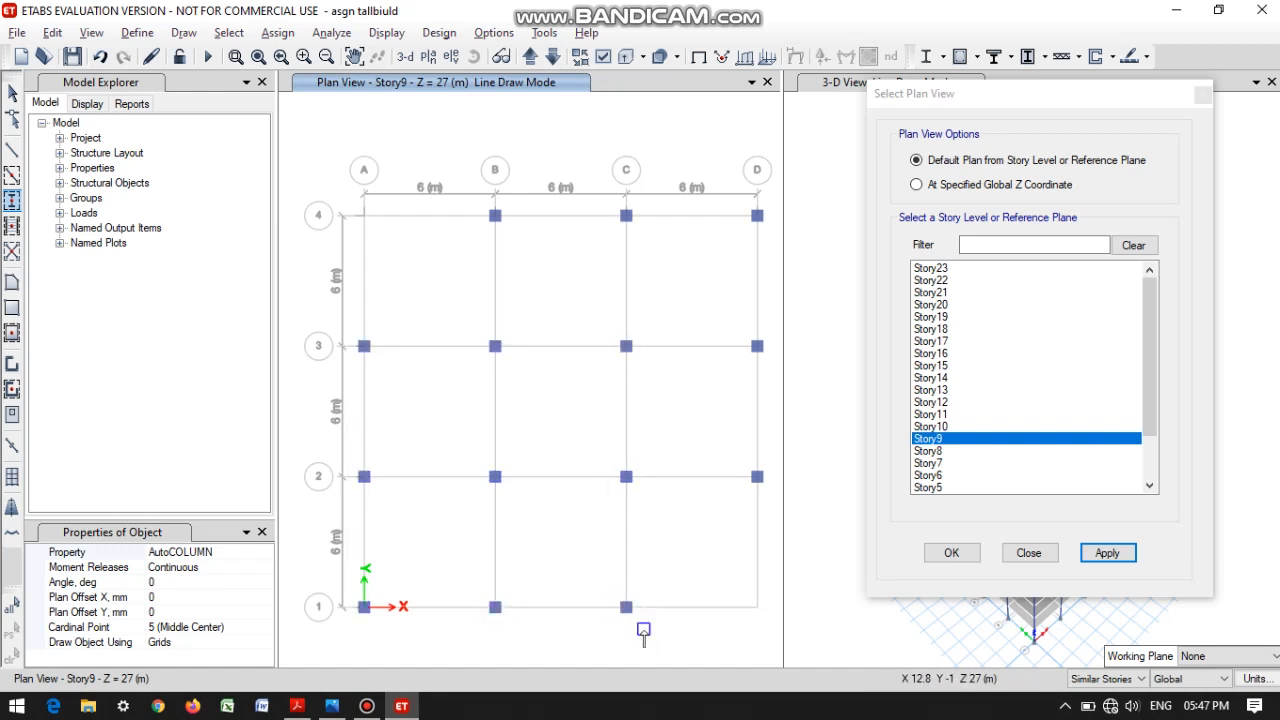
Draw AutoBEAM beams on Story9 along the grid segments between the columns, leaving out the A4 and D1 corners.
click(12, 174)
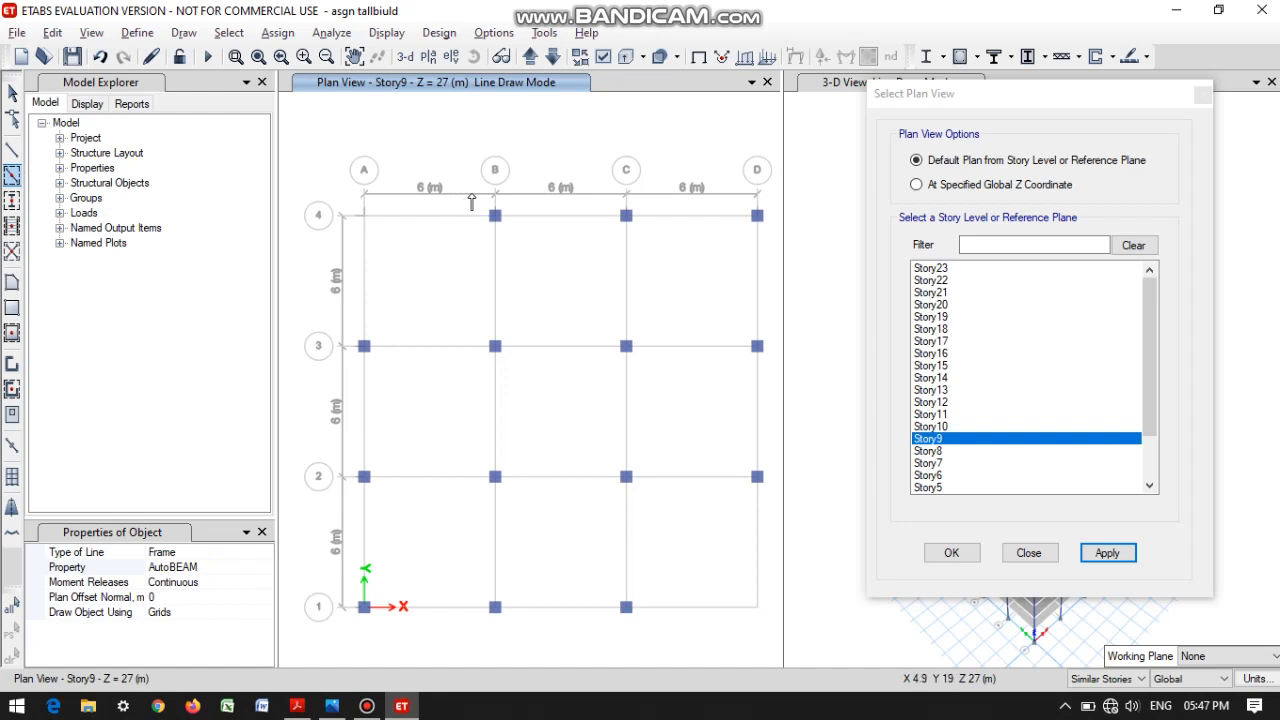
mouse_move(482, 190)
mouse_down()
mouse_move(694, 457)
mouse_move(801, 527)
mouse_move(771, 491)
mouse_up()
mouse_move(345, 322)
mouse_down()
mouse_move(500, 557)
mouse_move(643, 665)
mouse_move(656, 654)
mouse_up()
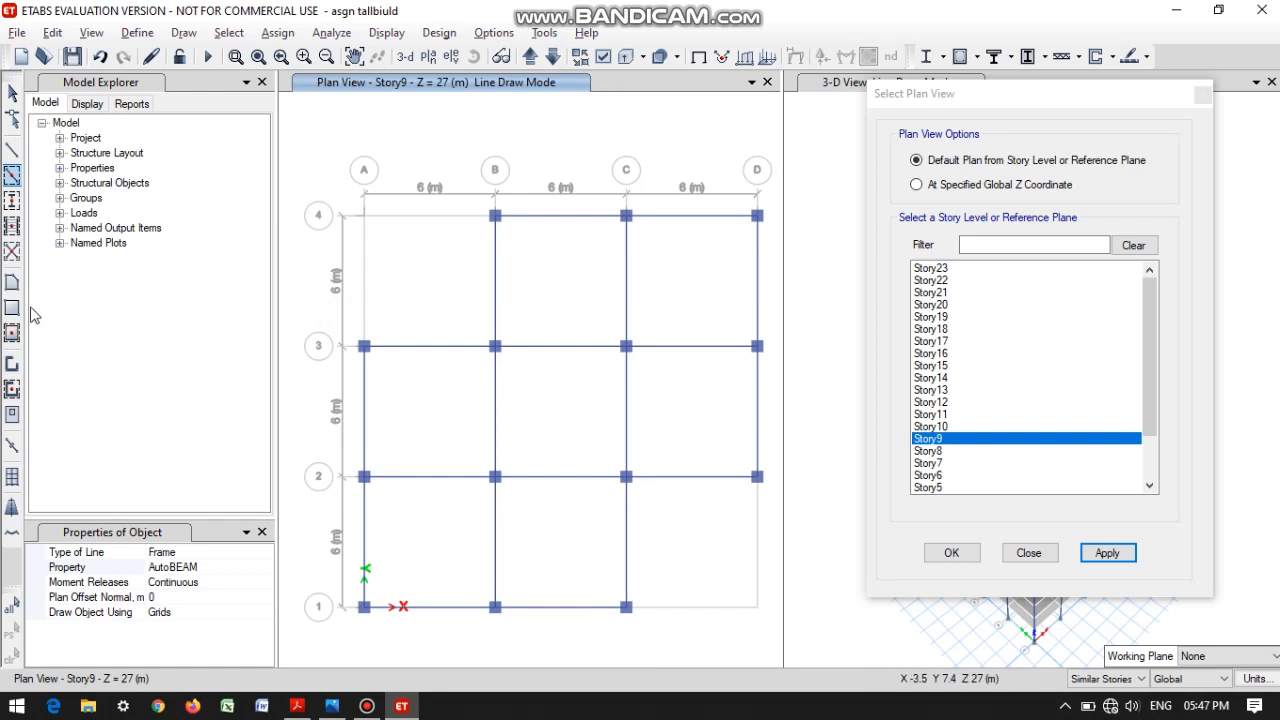
Fill the seven beam-framed bays of Story9 with Slab150 floors, leaving the A4 and D1 corner bays empty.
click(12, 333)
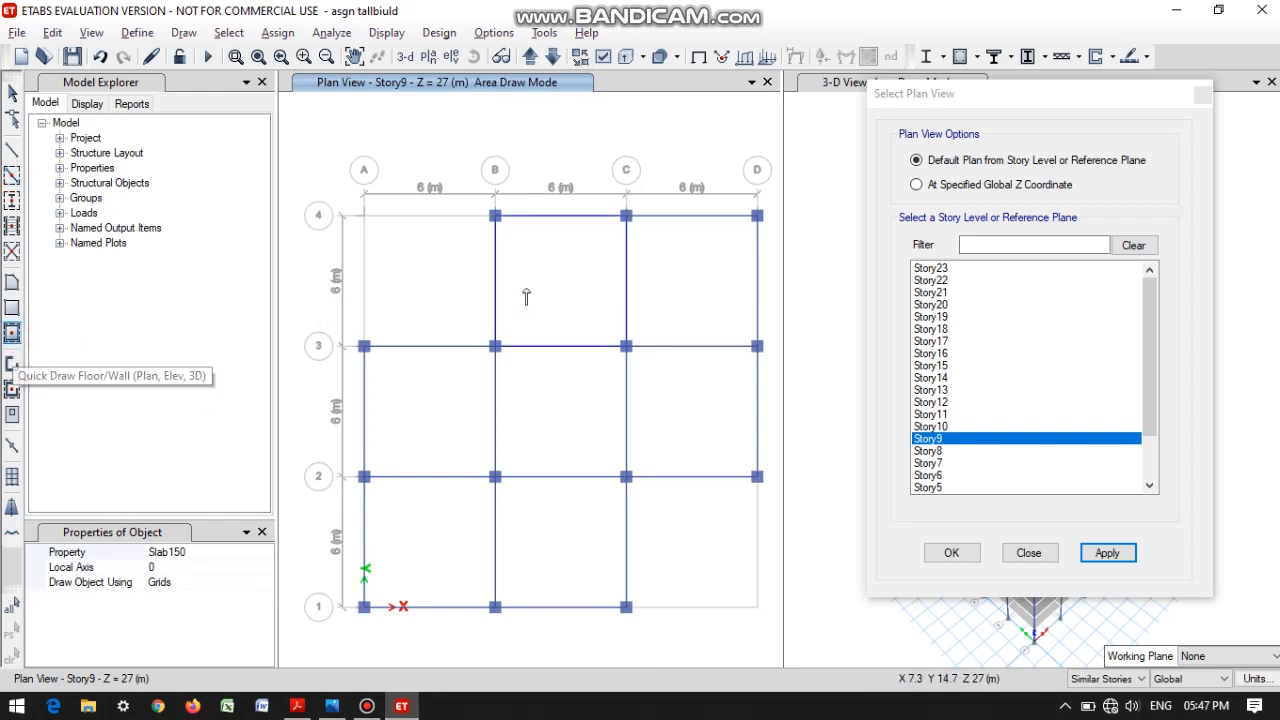
mouse_move(466, 174)
mouse_down()
mouse_move(680, 430)
mouse_move(771, 493)
mouse_up()
drag(336, 344, 505, 628)
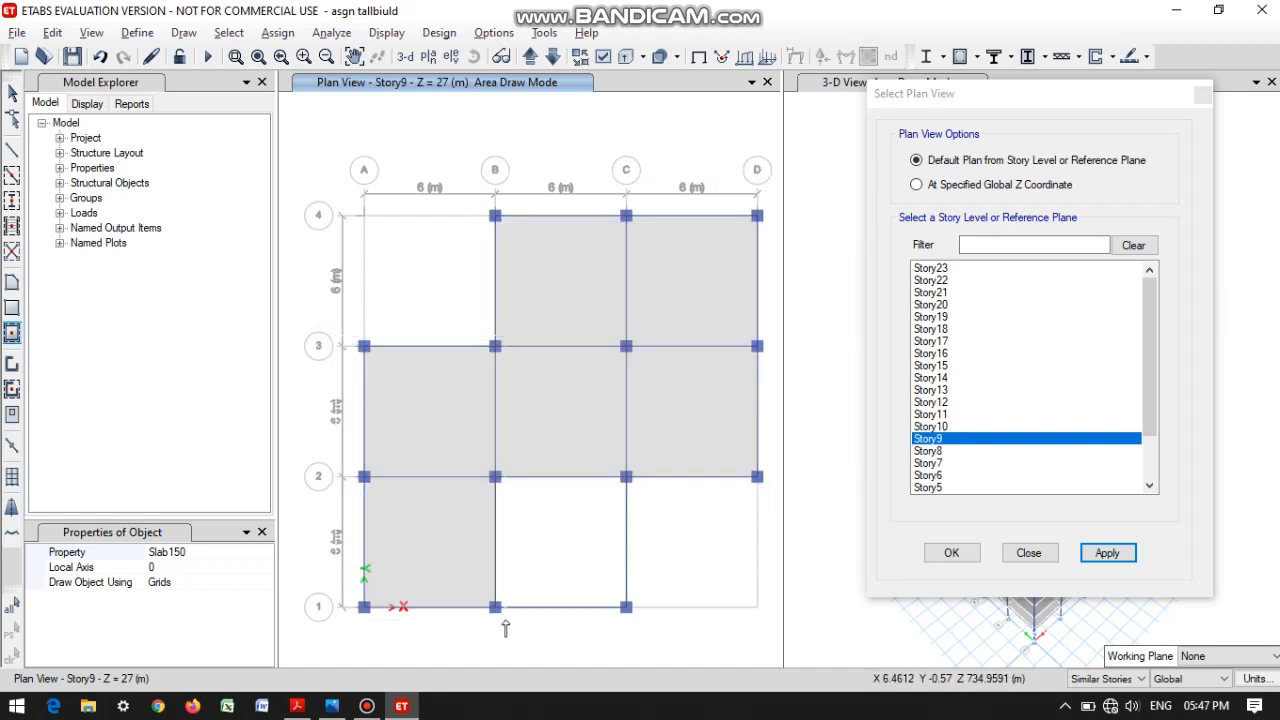
click(596, 560)
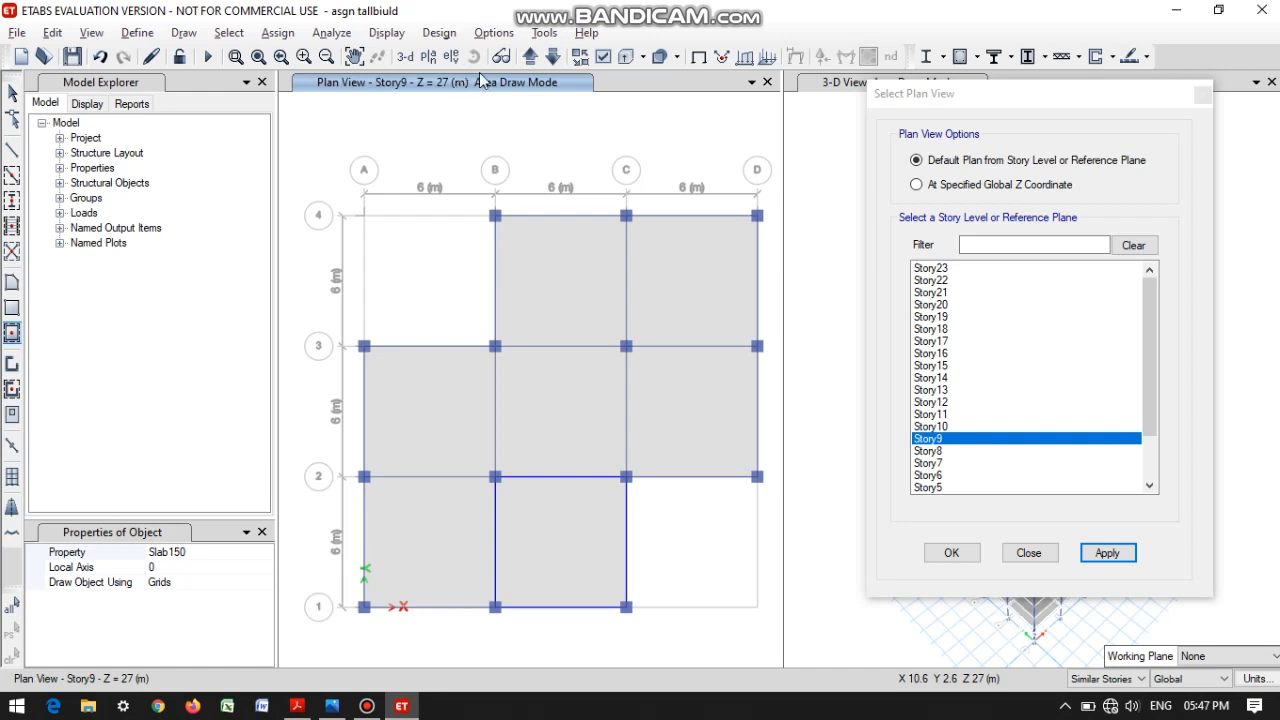
Bring the plan view to Story15 and place AutoCOLUMN columns in a cross layout, omitting the four corner intersections.
click(940, 366)
click(1087, 557)
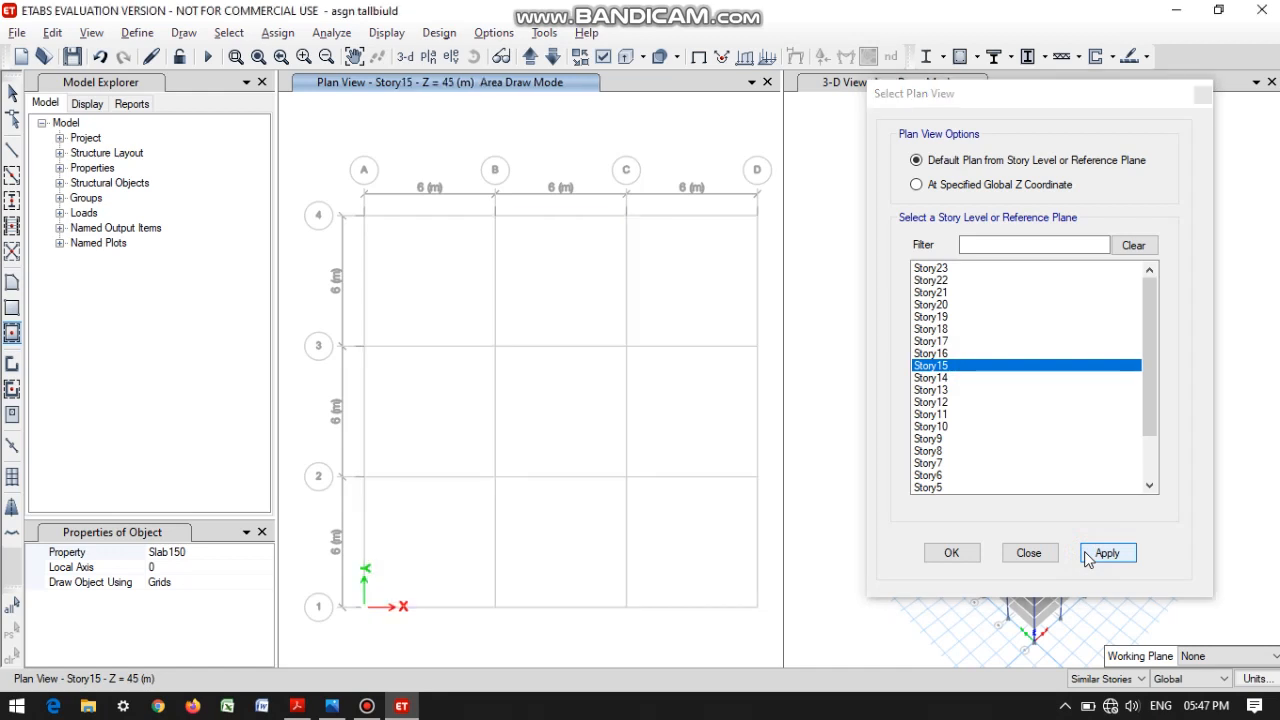
click(12, 199)
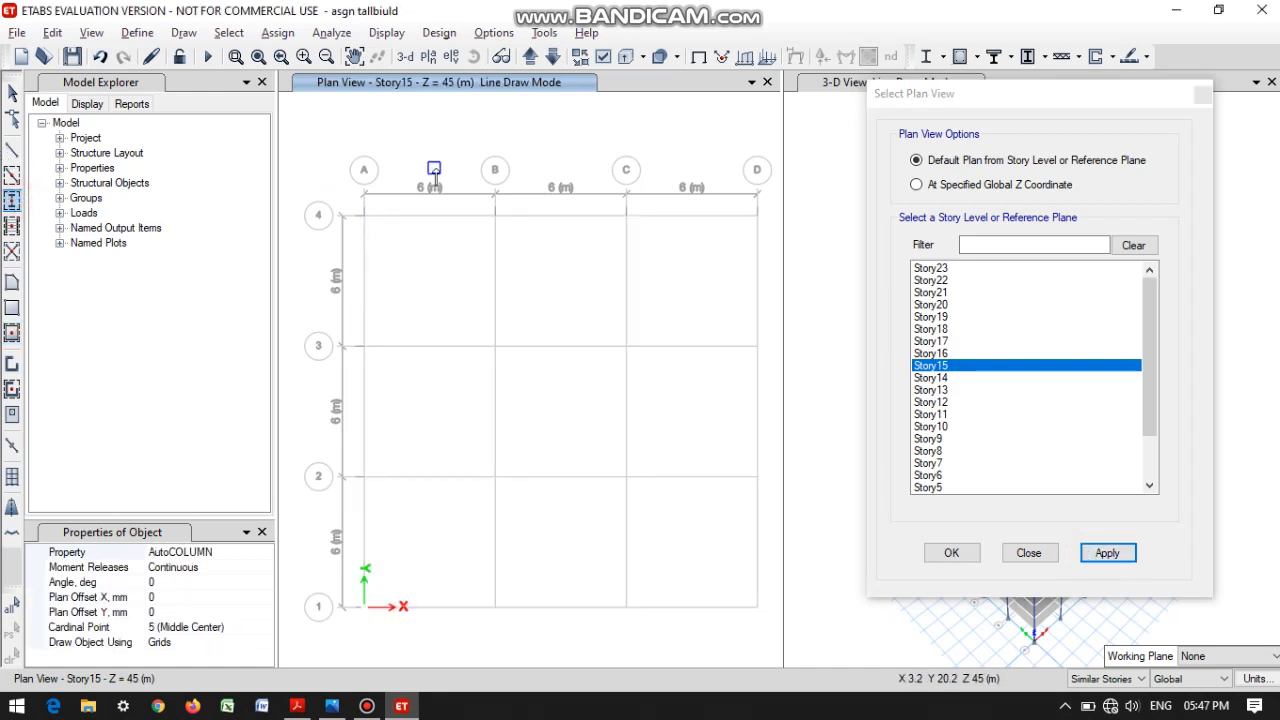
drag(478, 184, 637, 632)
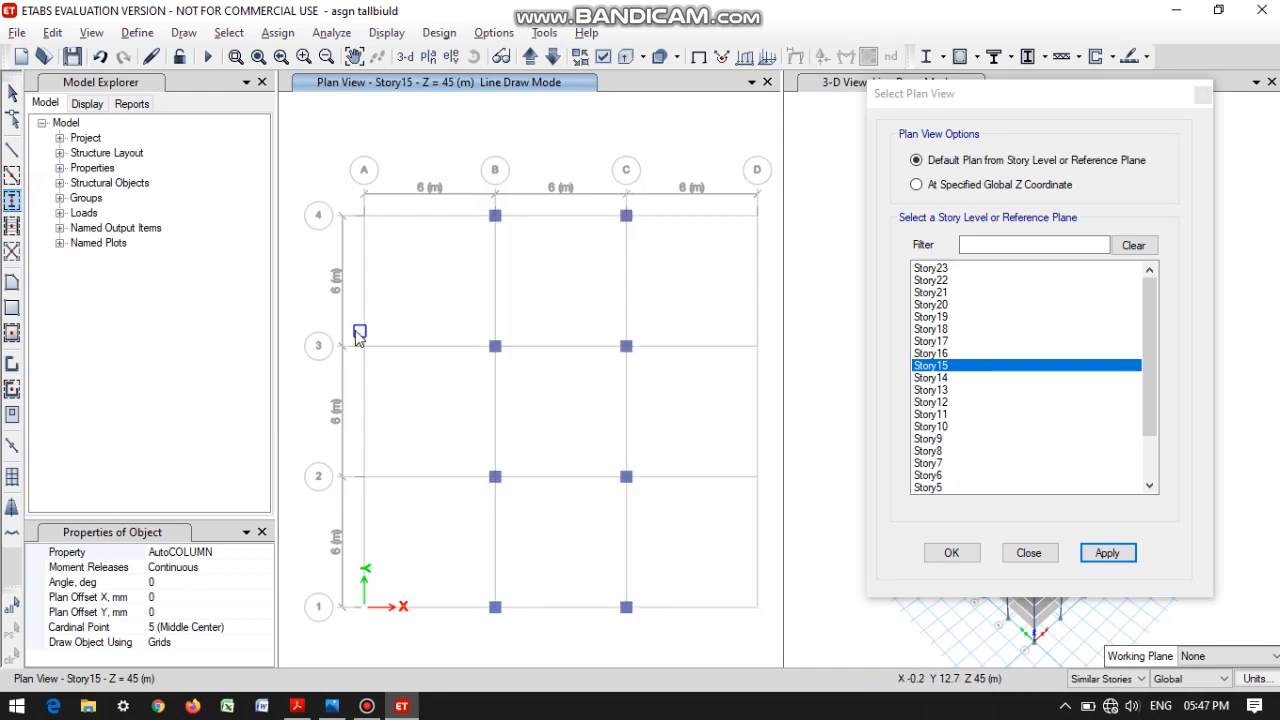
drag(344, 330, 824, 500)
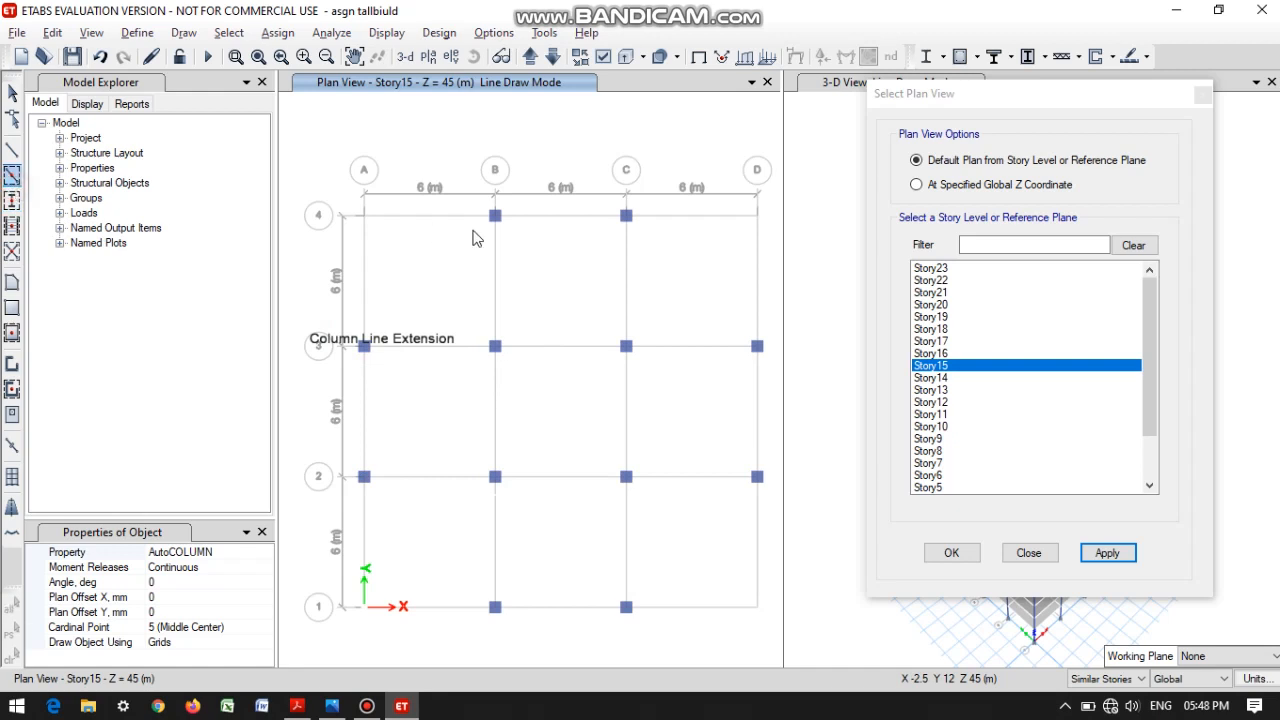
Draw AutoBEAM beams on Story15 between grids B and C and between grids 2 and 3, forming the cross layout.
click(12, 174)
mouse_move(476, 177)
mouse_down()
mouse_move(640, 680)
mouse_move(648, 670)
mouse_up()
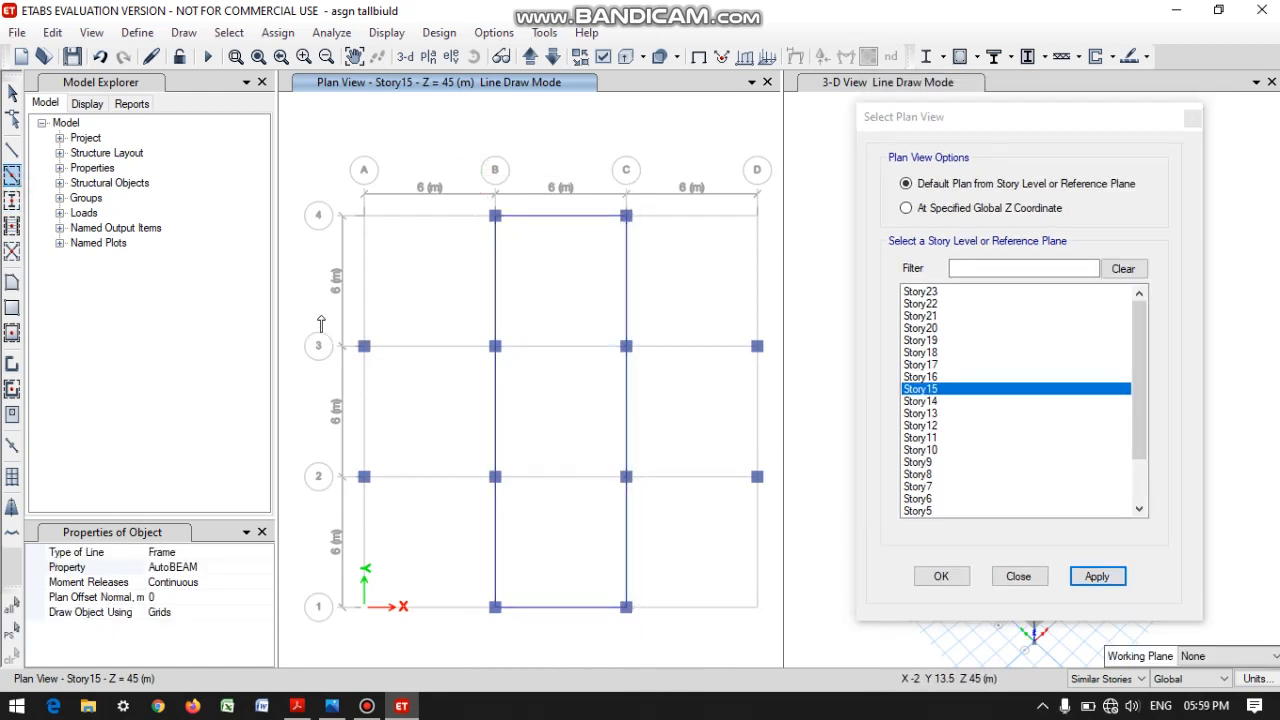
mouse_move(324, 320)
mouse_down()
mouse_move(706, 496)
mouse_move(768, 500)
mouse_up()
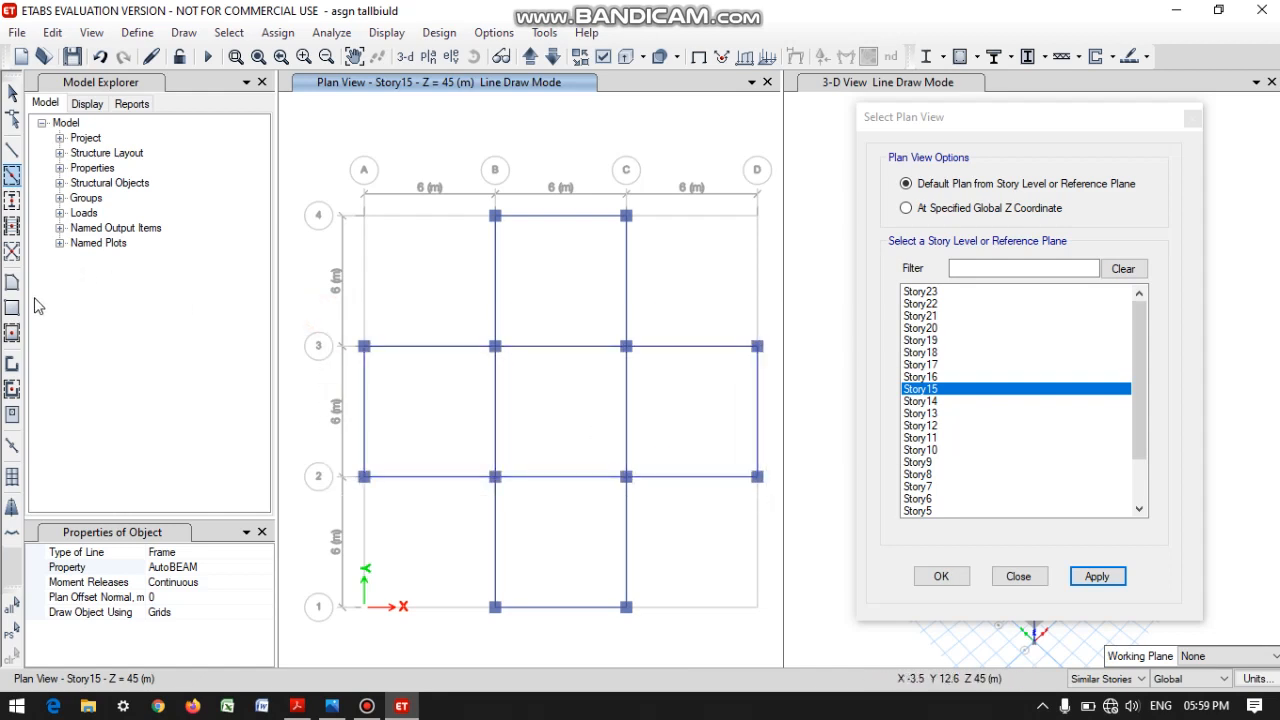
Fill the five bays of the Story15 cross layout with Slab150 floors.
click(12, 332)
click(474, 181)
mouse_move(493, 232)
mouse_down()
mouse_move(588, 428)
mouse_move(641, 655)
mouse_up()
drag(343, 320, 769, 503)
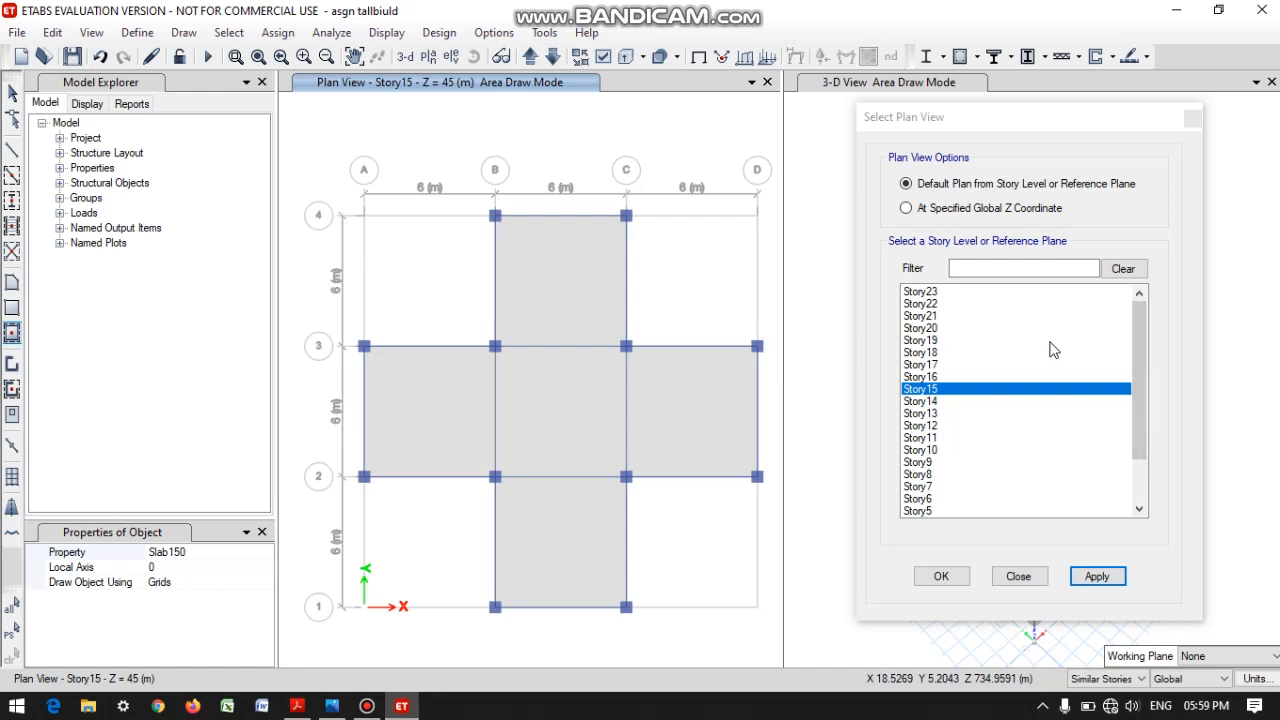
Bring the plan view to Story20 and place AutoCOLUMN columns on grids B and C at grids 1, 2 and 3.
click(928, 328)
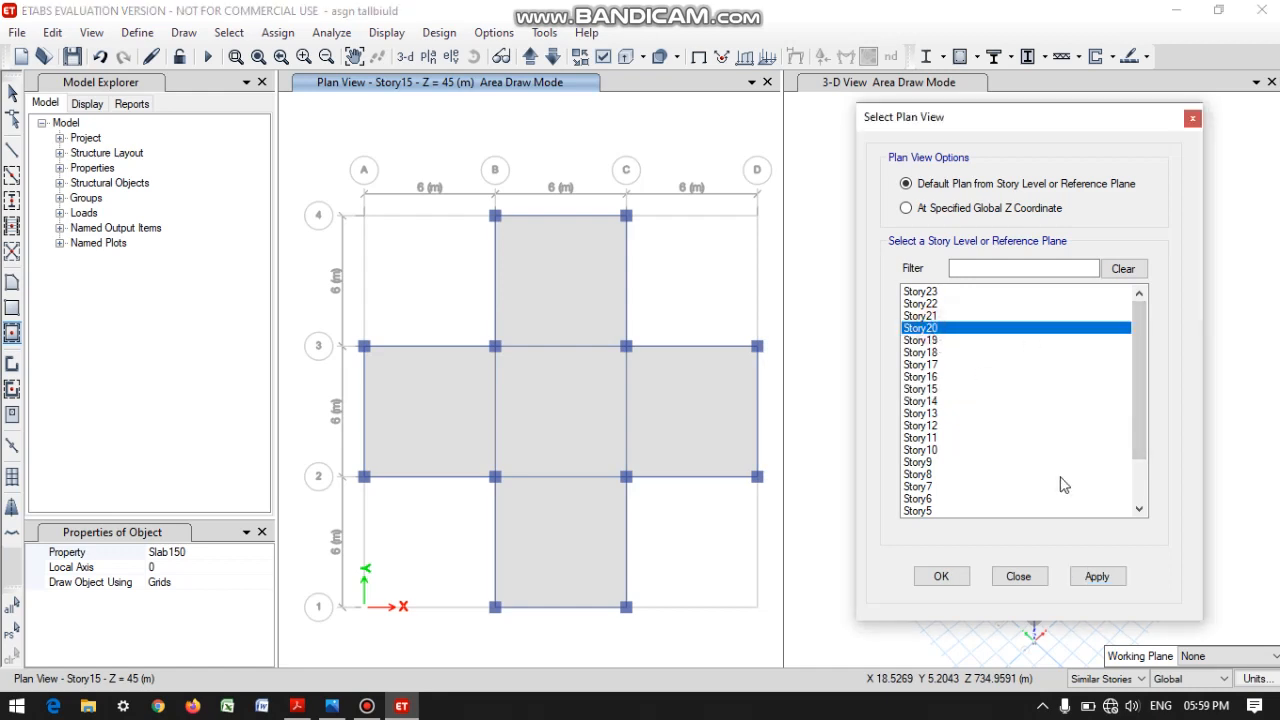
click(1097, 577)
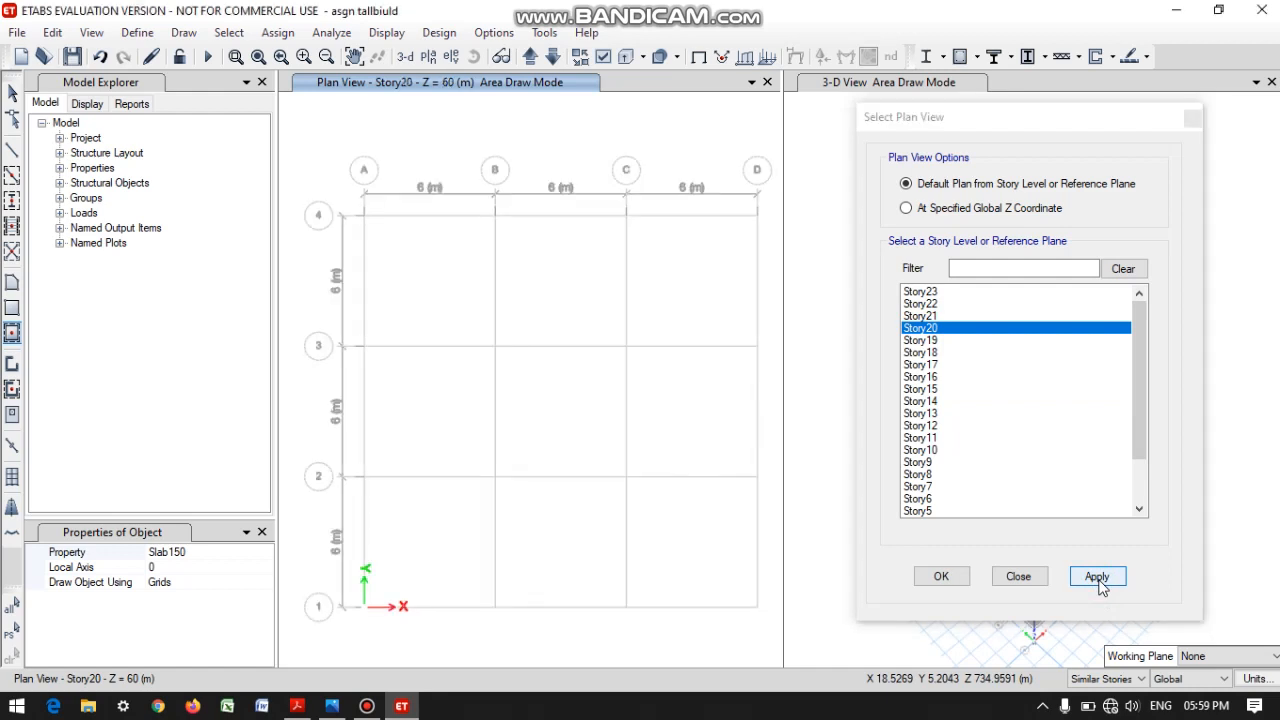
click(12, 199)
drag(480, 331, 636, 616)
Draw AutoBEAM beams between the six Story20 columns and fill the two enclosed bays with Slab150 floors.
click(12, 174)
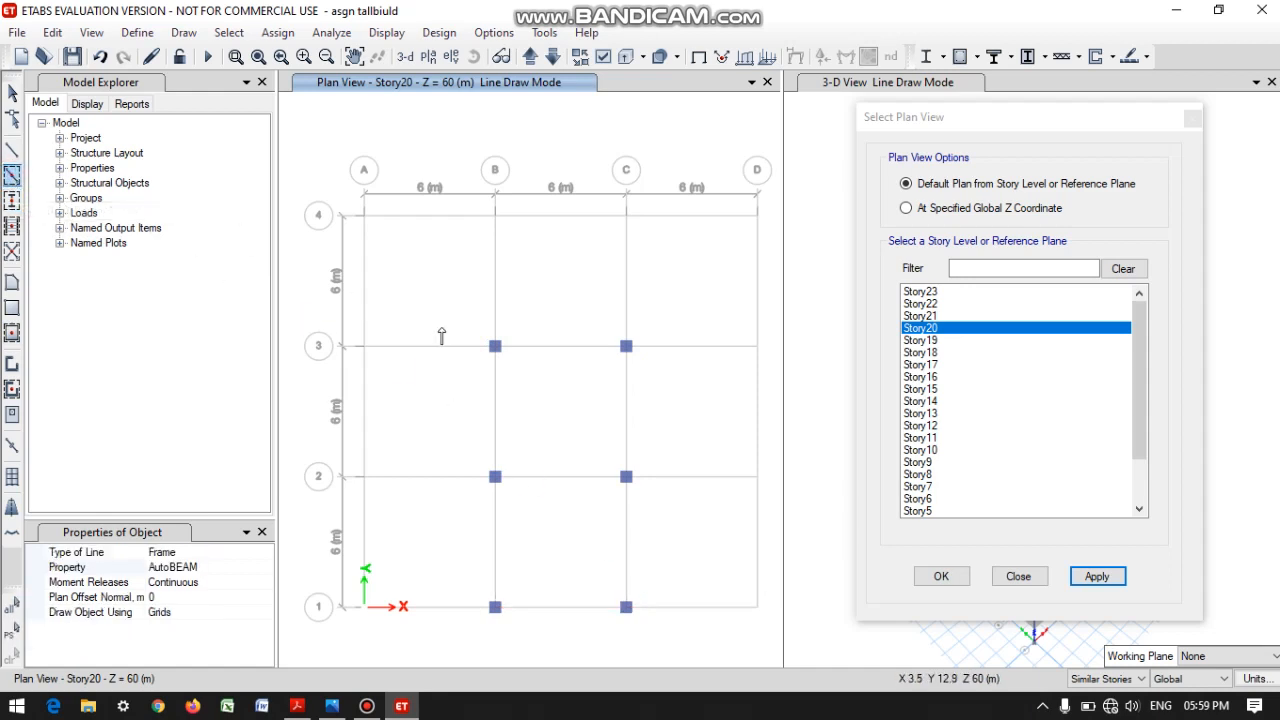
drag(478, 338, 642, 655)
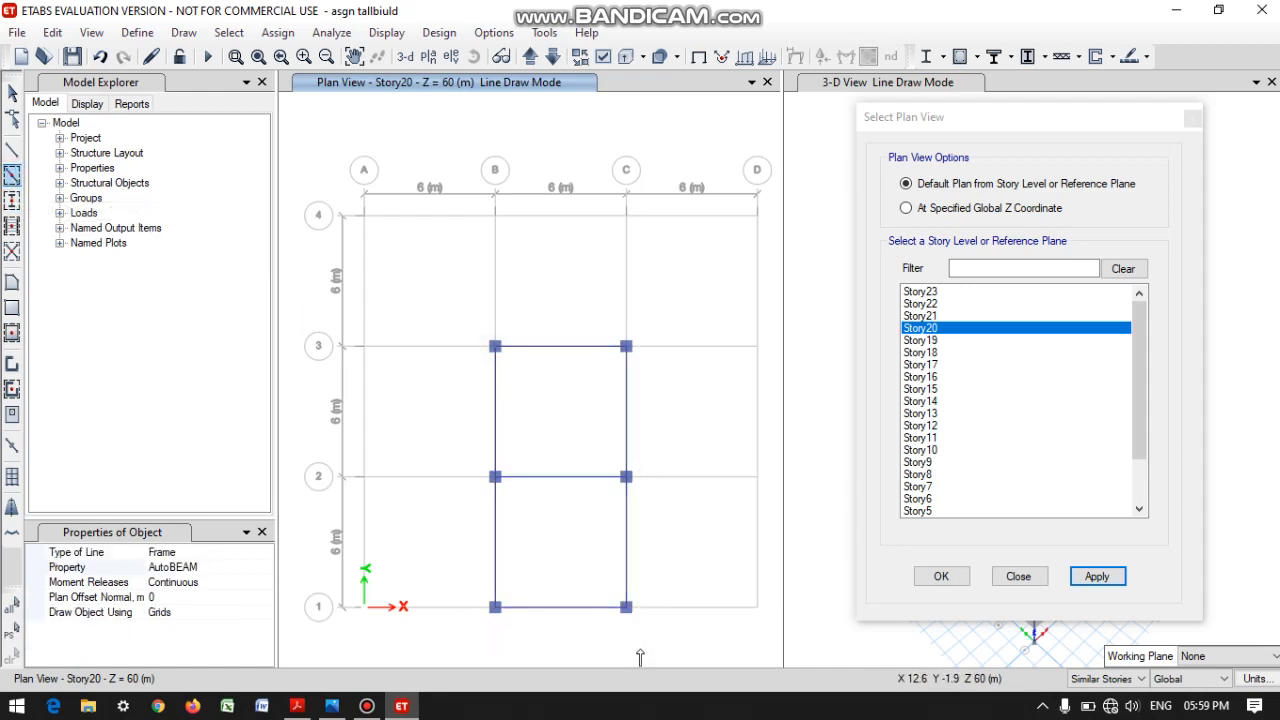
click(12, 333)
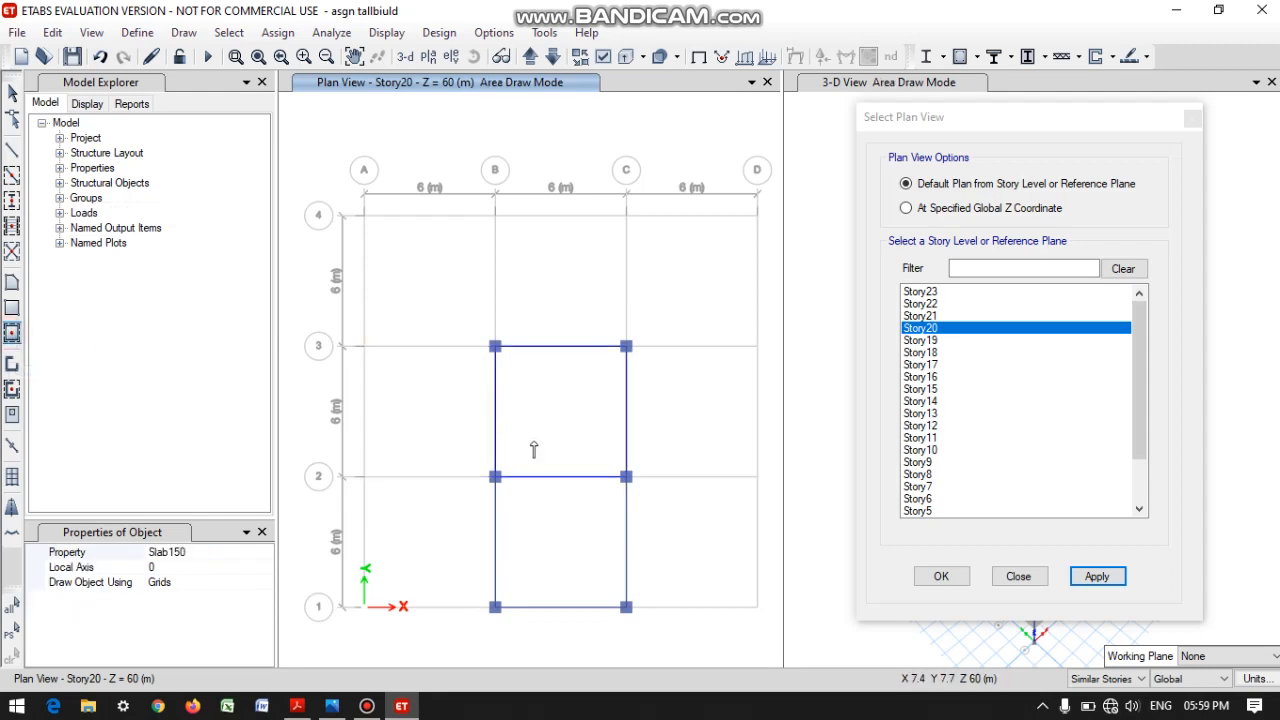
click(535, 447)
click(555, 540)
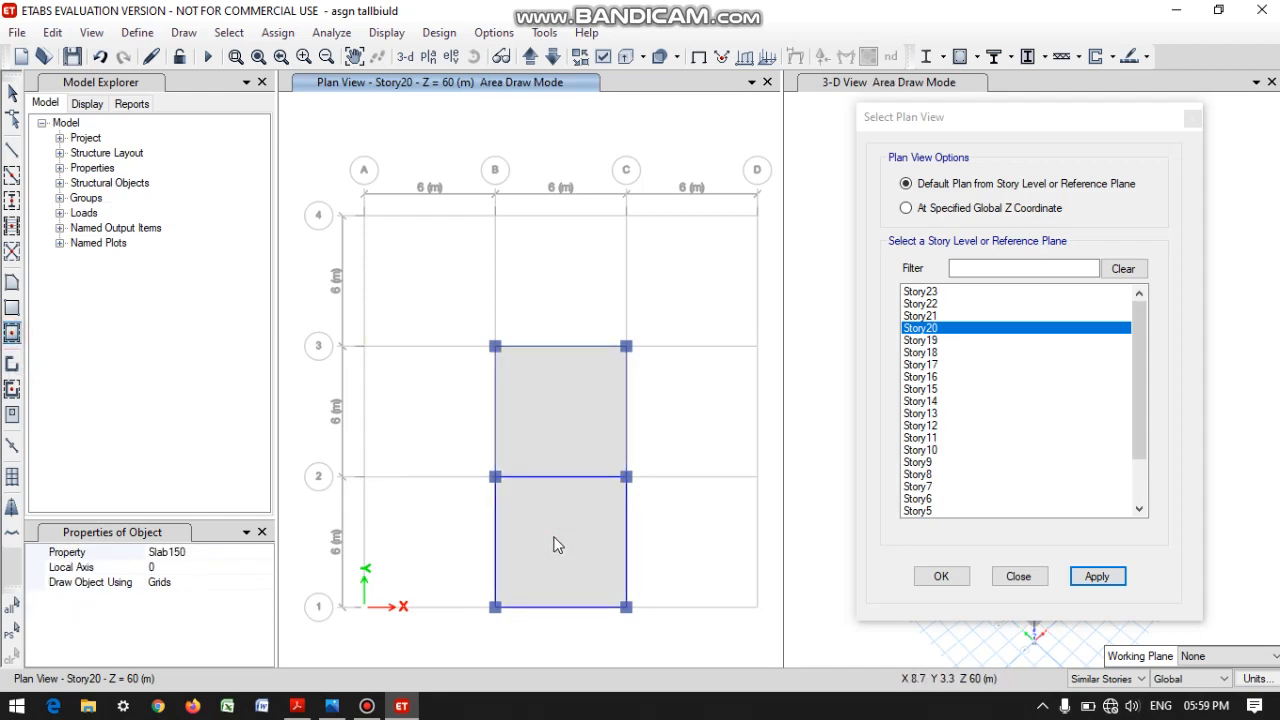
Look over the tower in the 3-D view, close the story selection and leave the floor drawing mode.
drag(1065, 123, 498, 116)
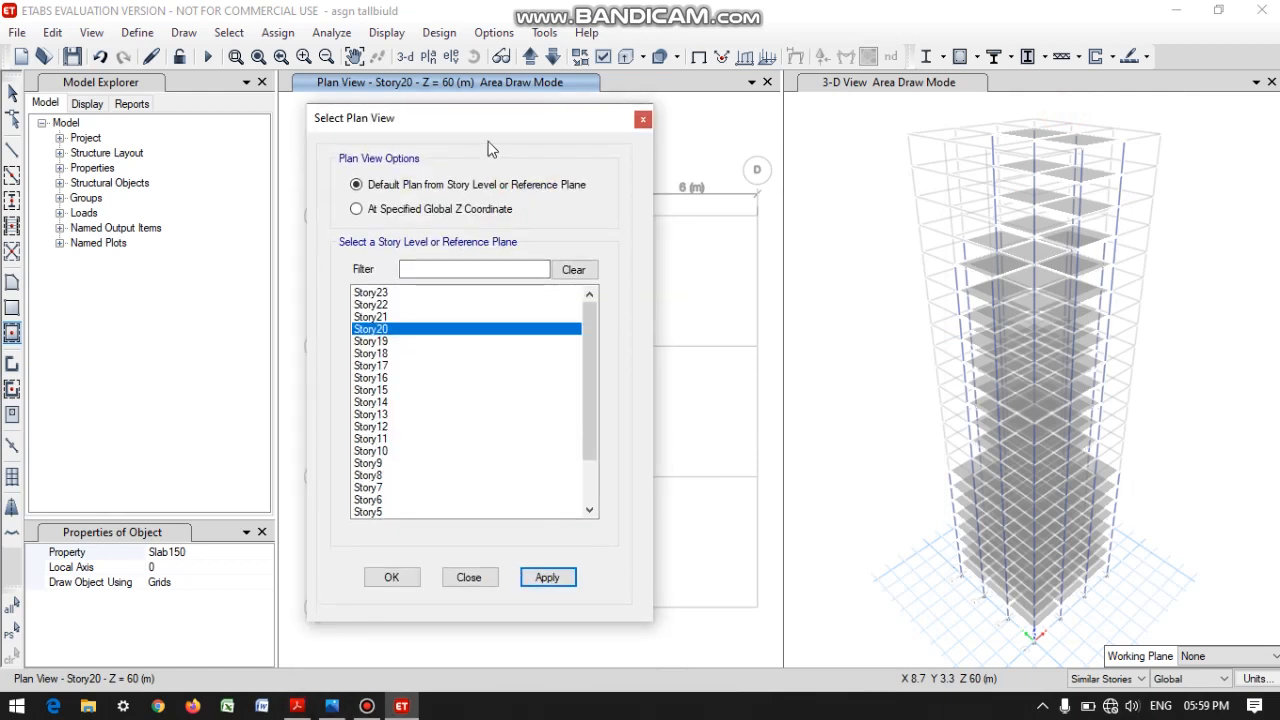
drag(489, 127, 1057, 108)
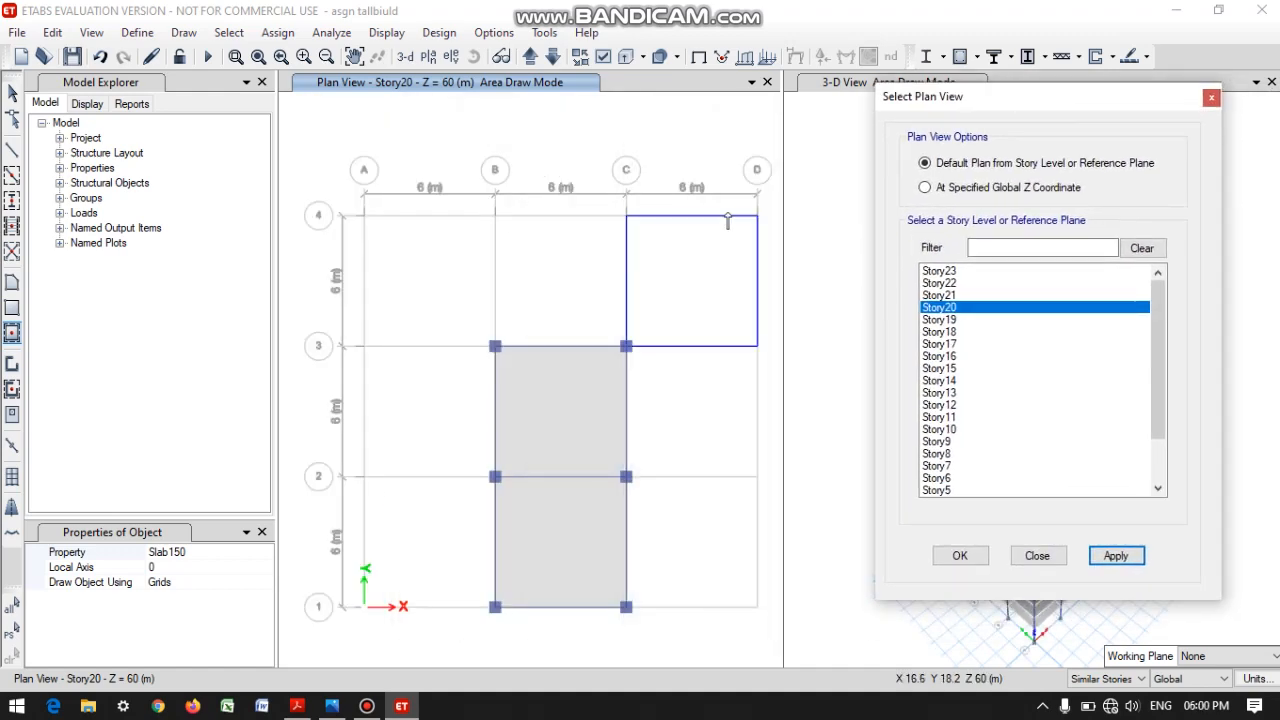
key(Escape)
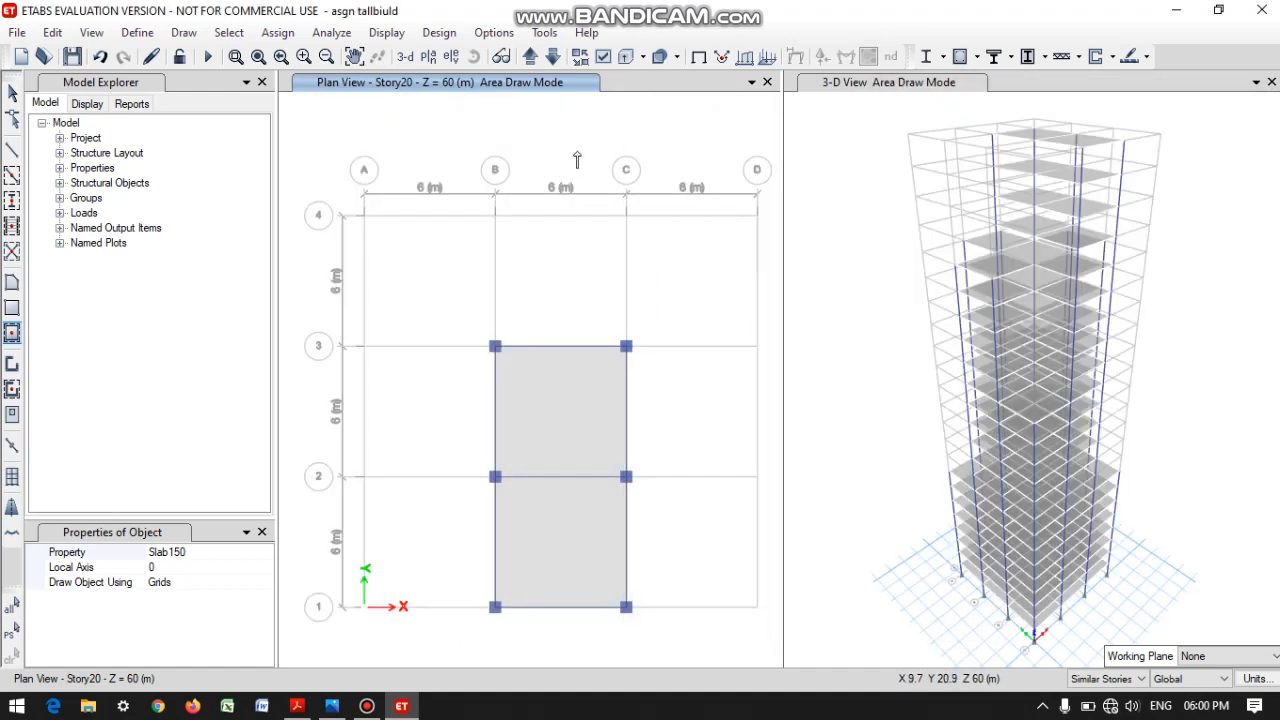
key(Escape)
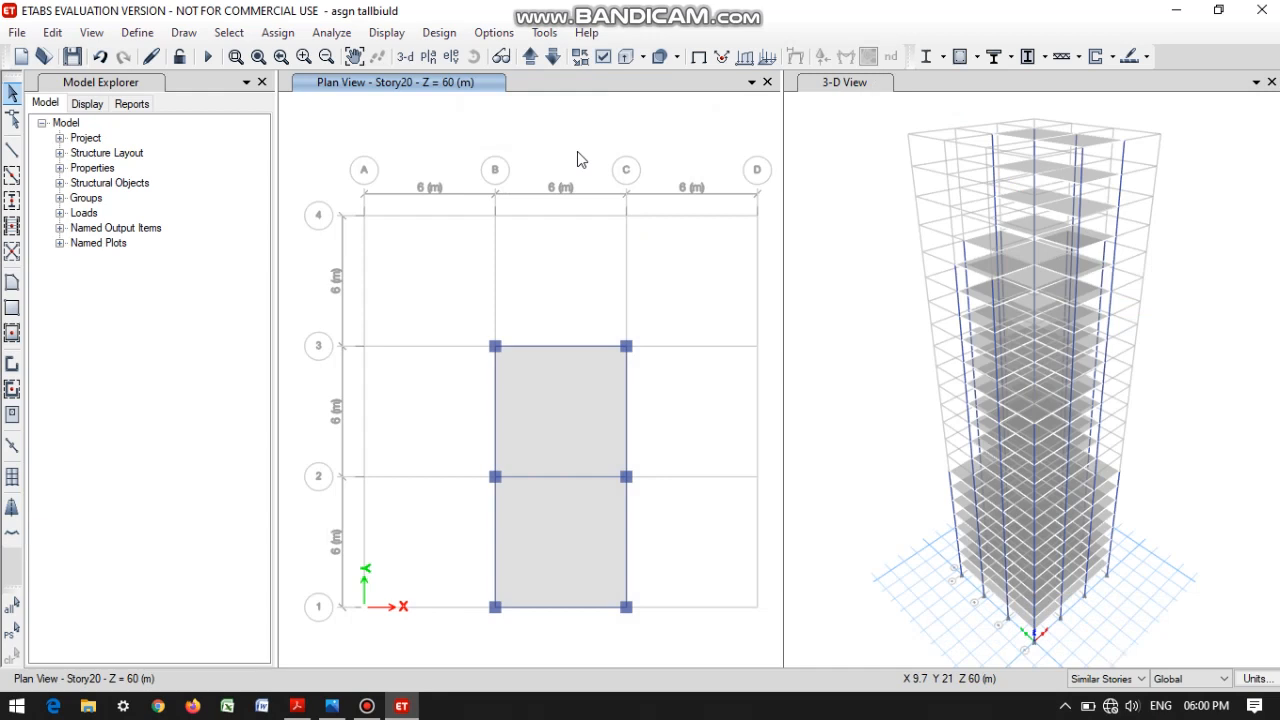
Assign a uniform Dead load of 2 kN/m² in the gravity direction to all floors of the building.
click(428, 56)
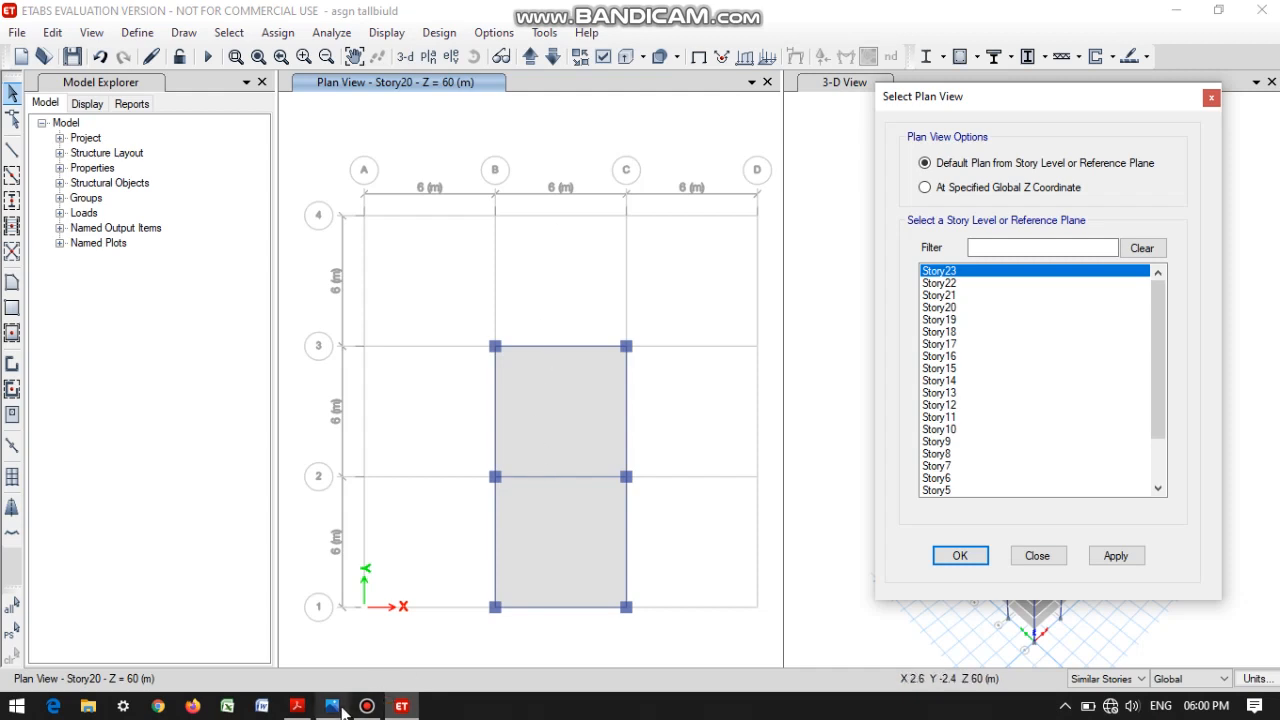
click(501, 152)
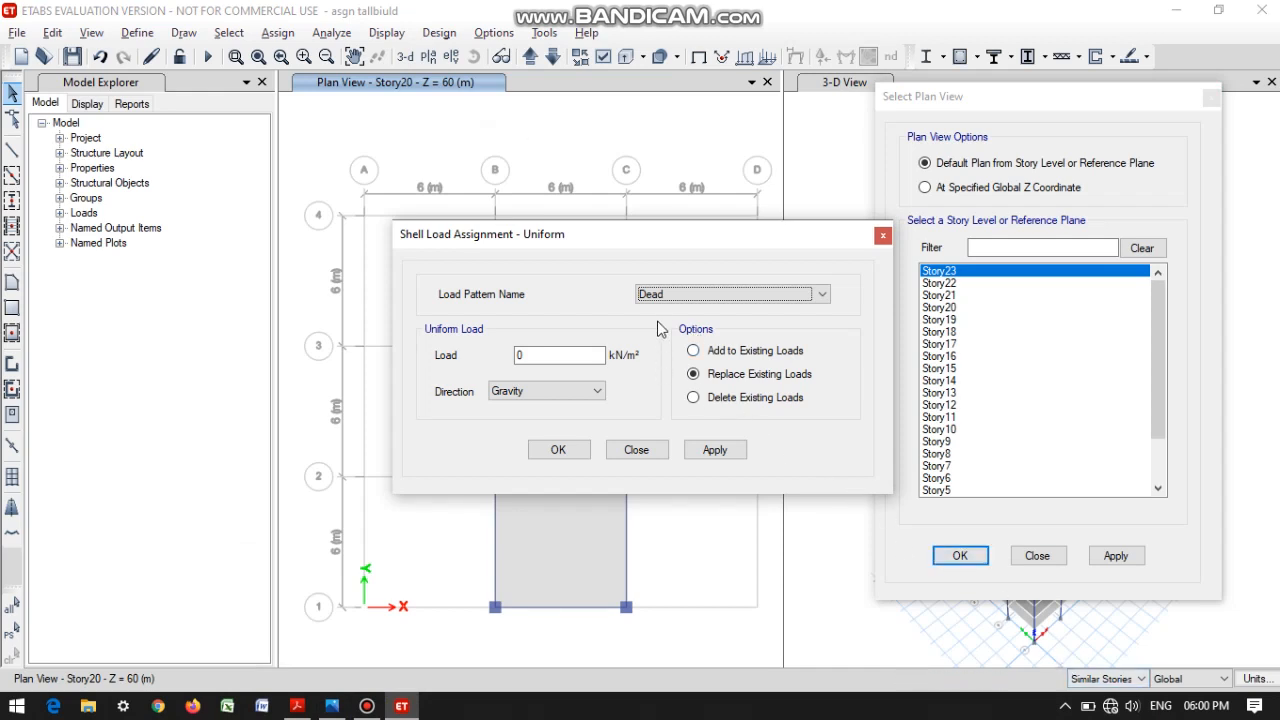
click(525, 356)
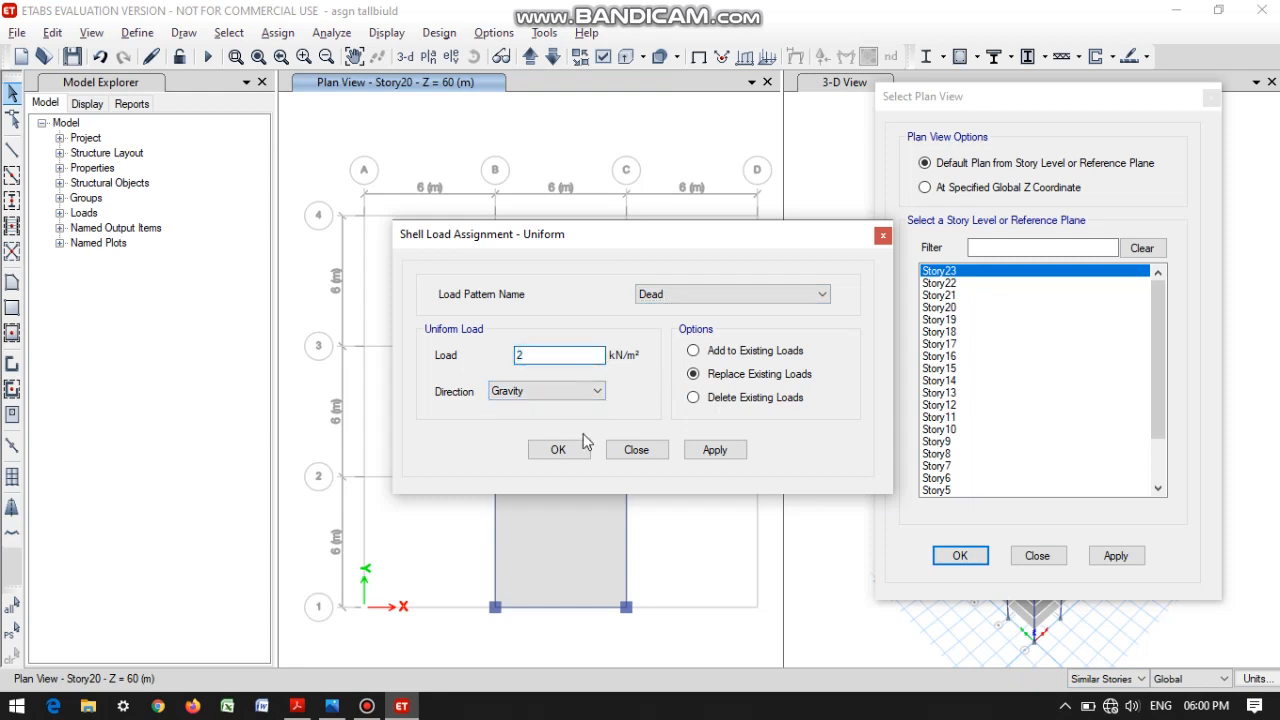
click(296, 330)
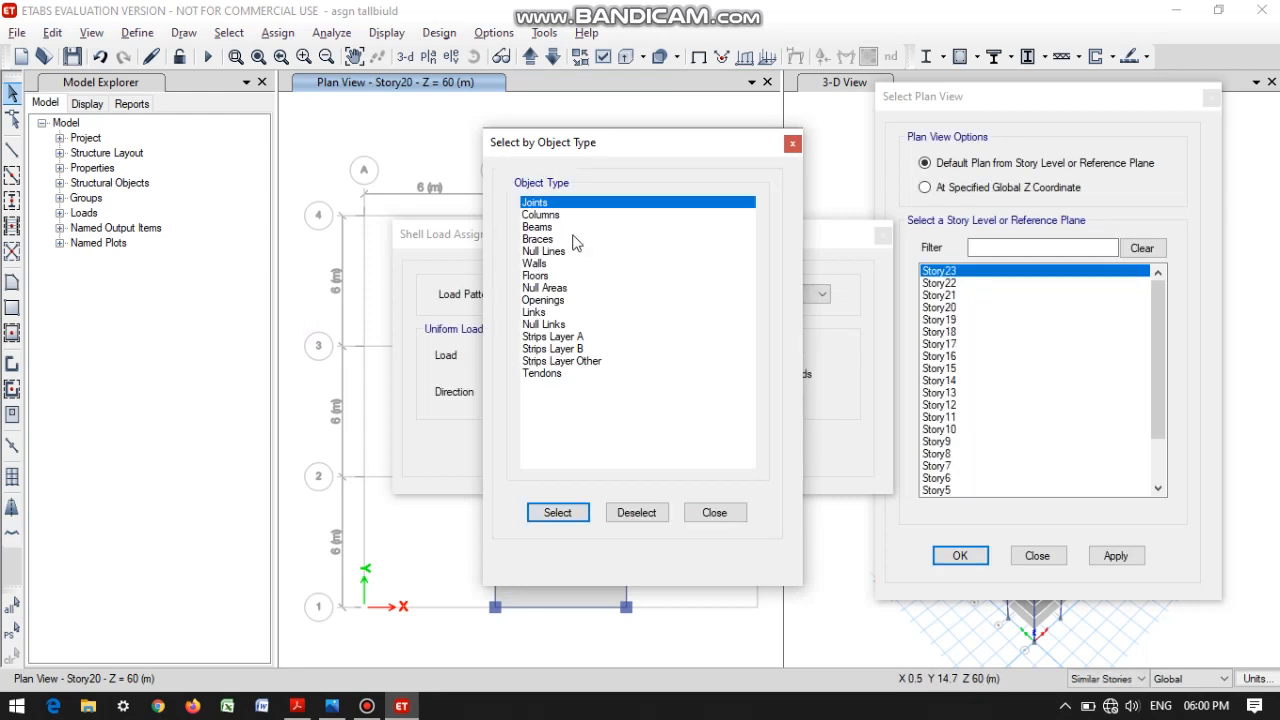
click(538, 276)
click(585, 512)
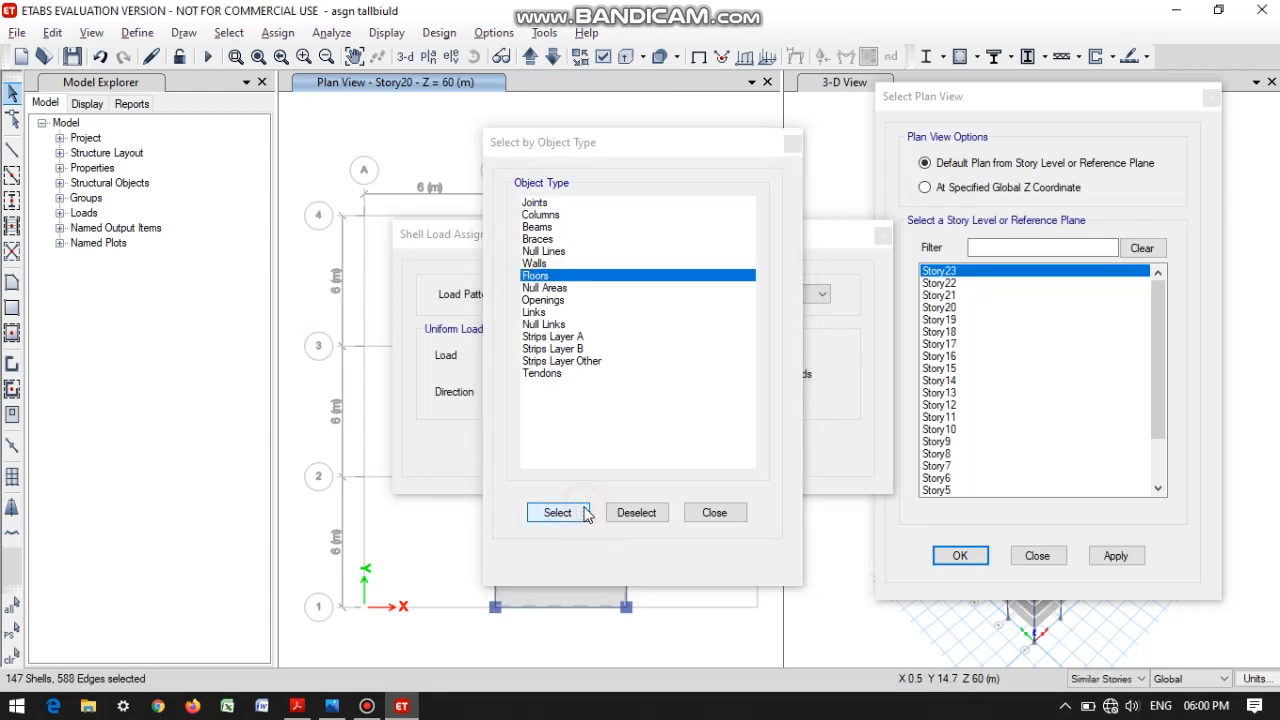
click(710, 512)
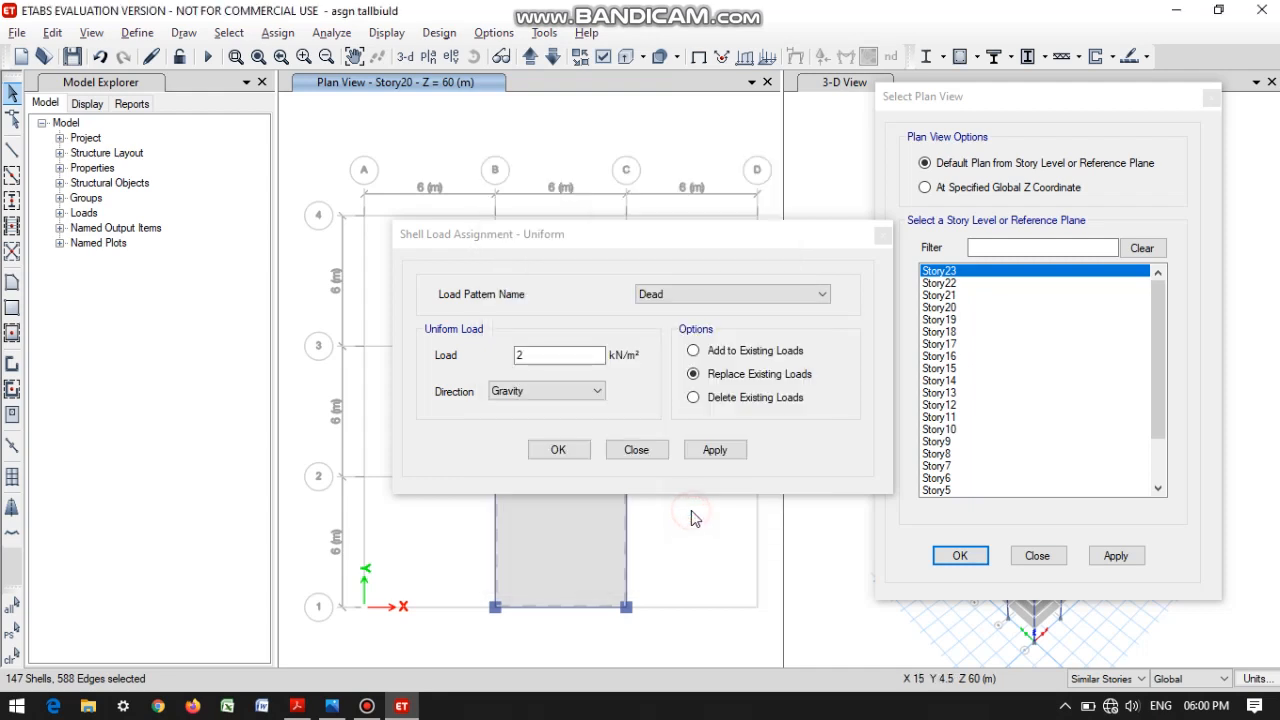
click(695, 458)
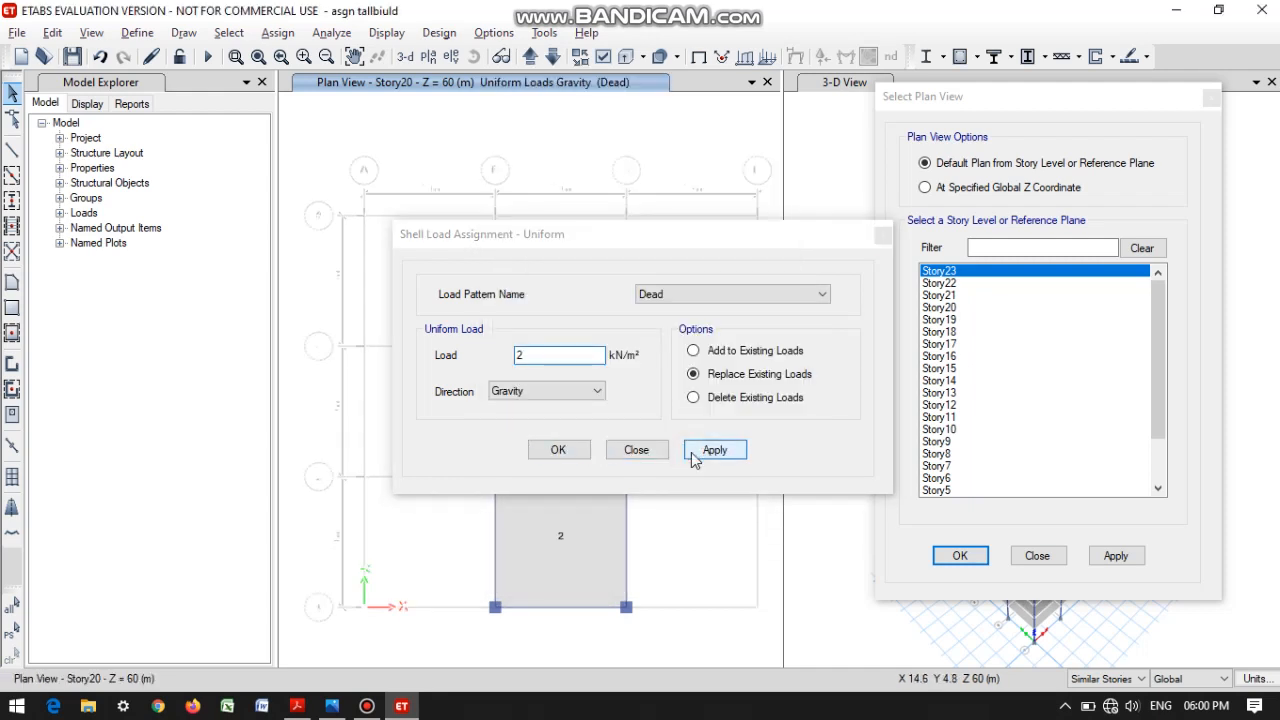
Replace the Live load on the two Story20 floor bays with a uniform 3.5 kN/m².
click(690, 295)
click(686, 324)
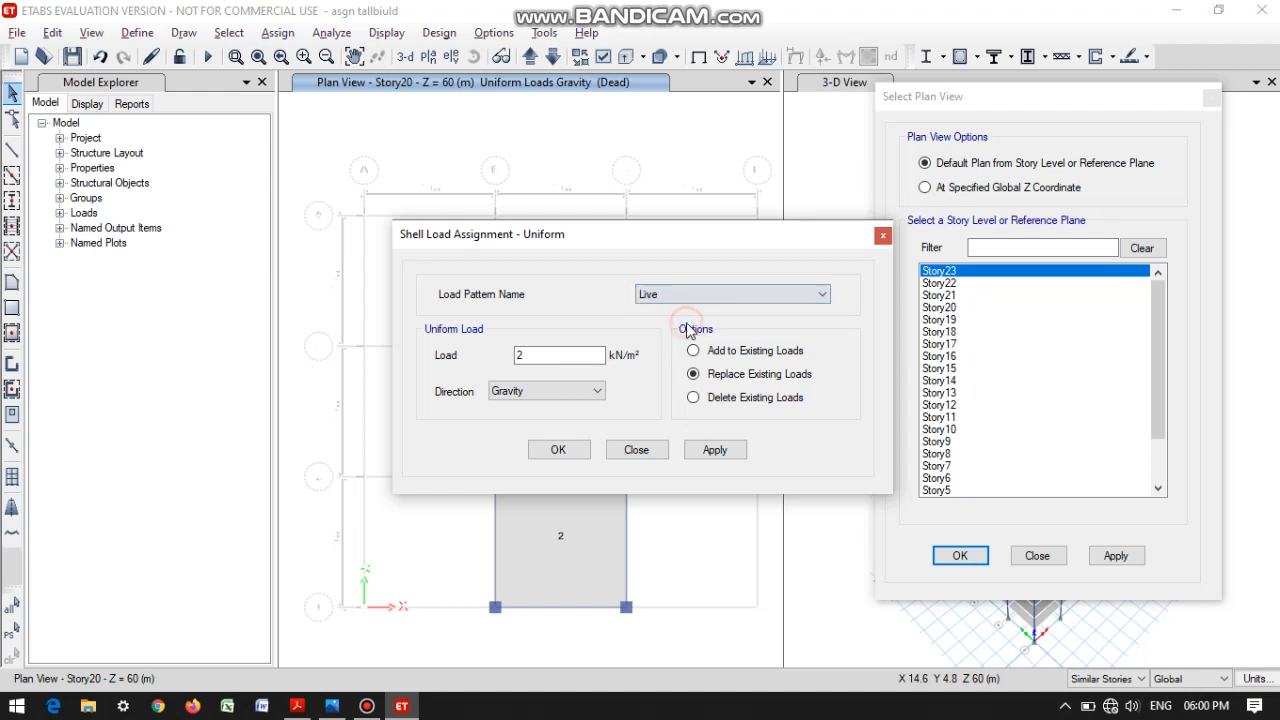
drag(621, 244, 397, 137)
click(569, 443)
click(585, 555)
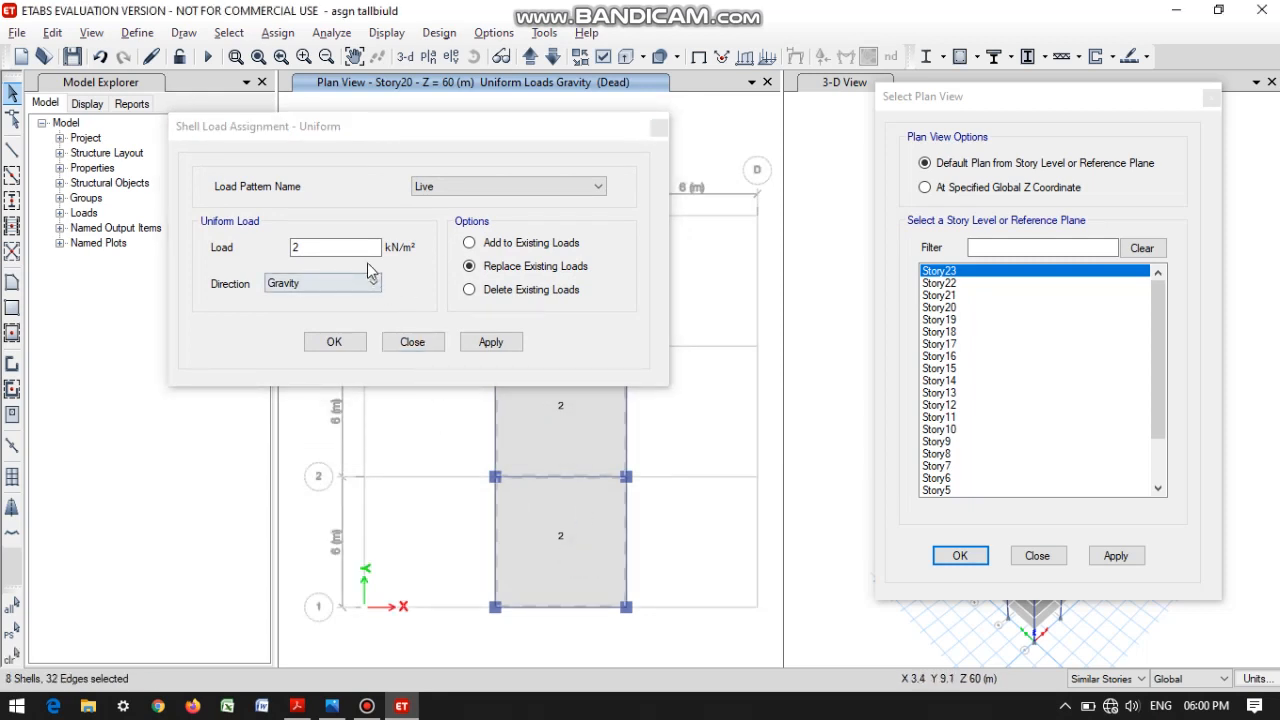
double_click(314, 249)
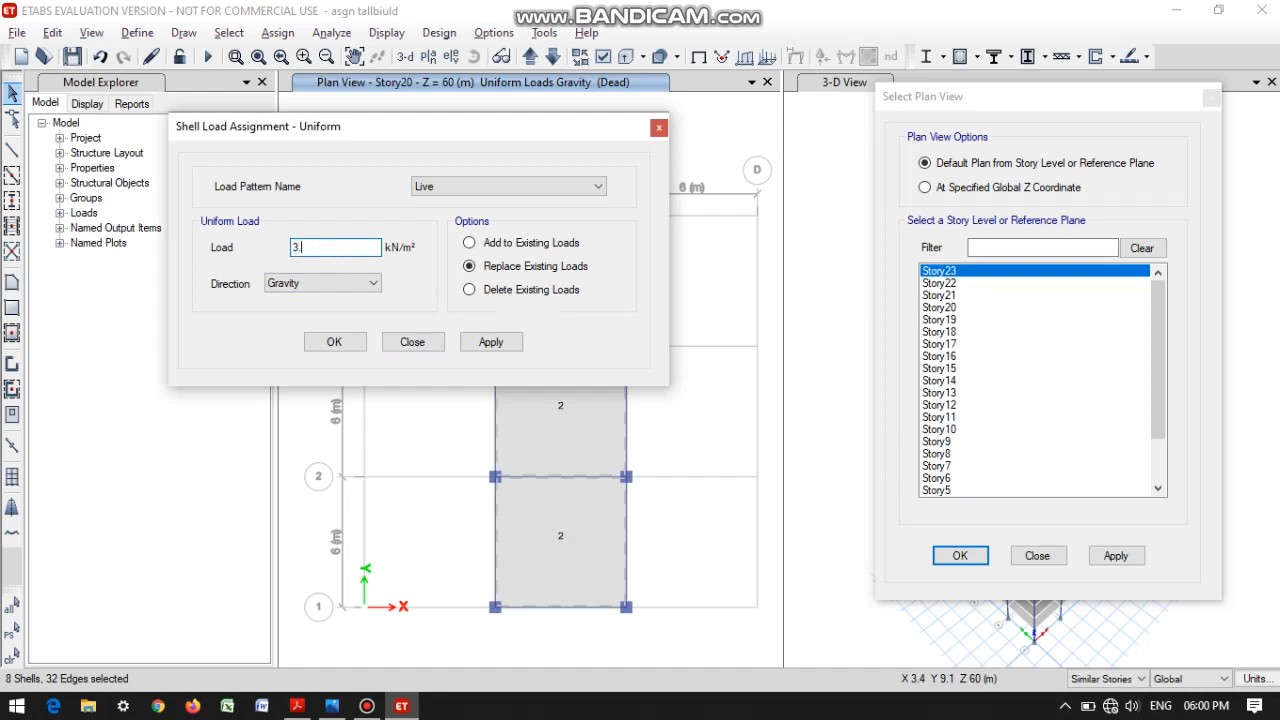
click(483, 344)
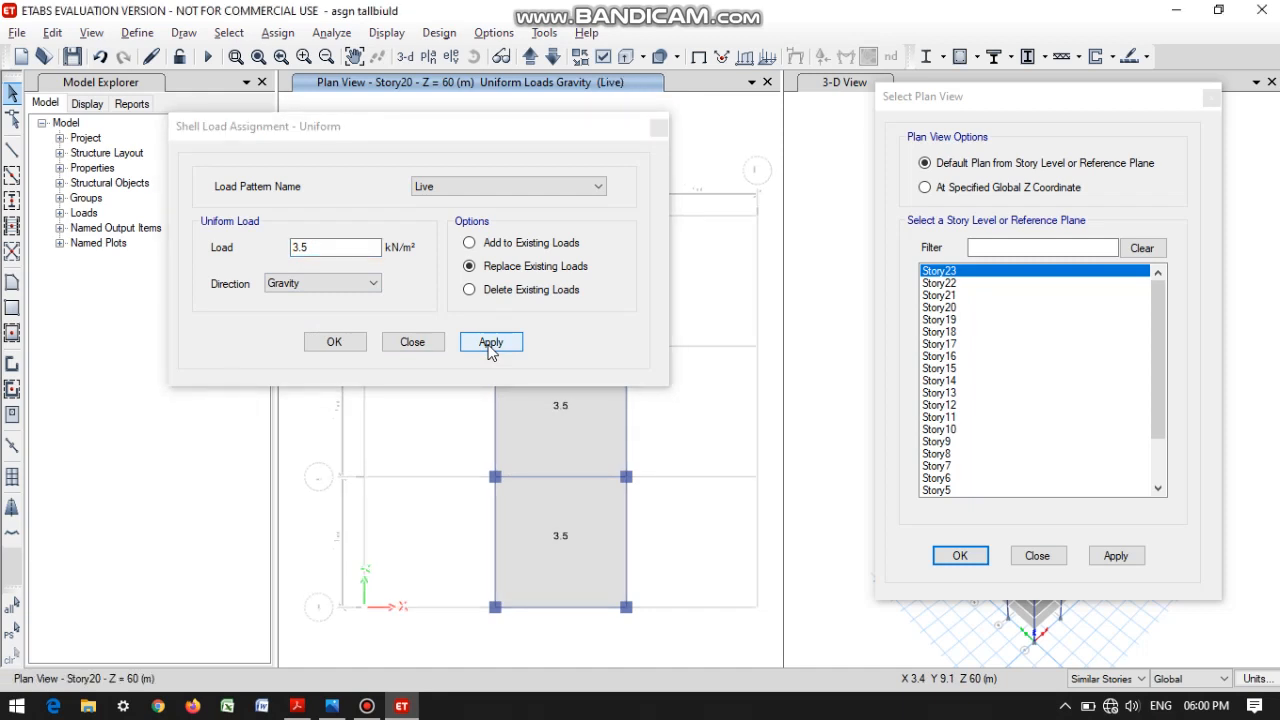
Bring the plan view to Story17 and assign a uniform Live load of 4 kN/m² to its five cross-shaped floor bays.
click(971, 345)
click(1115, 556)
drag(500, 124, 310, 15)
click(551, 303)
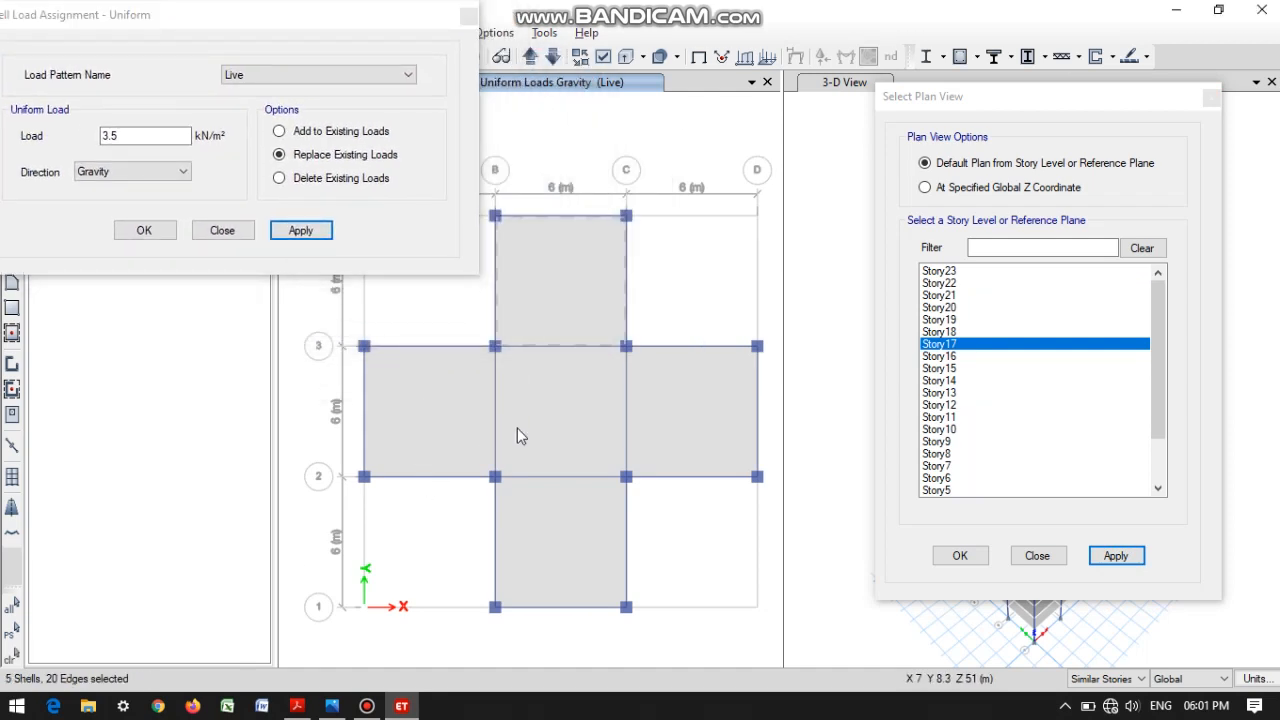
click(445, 397)
click(595, 420)
click(681, 407)
click(563, 546)
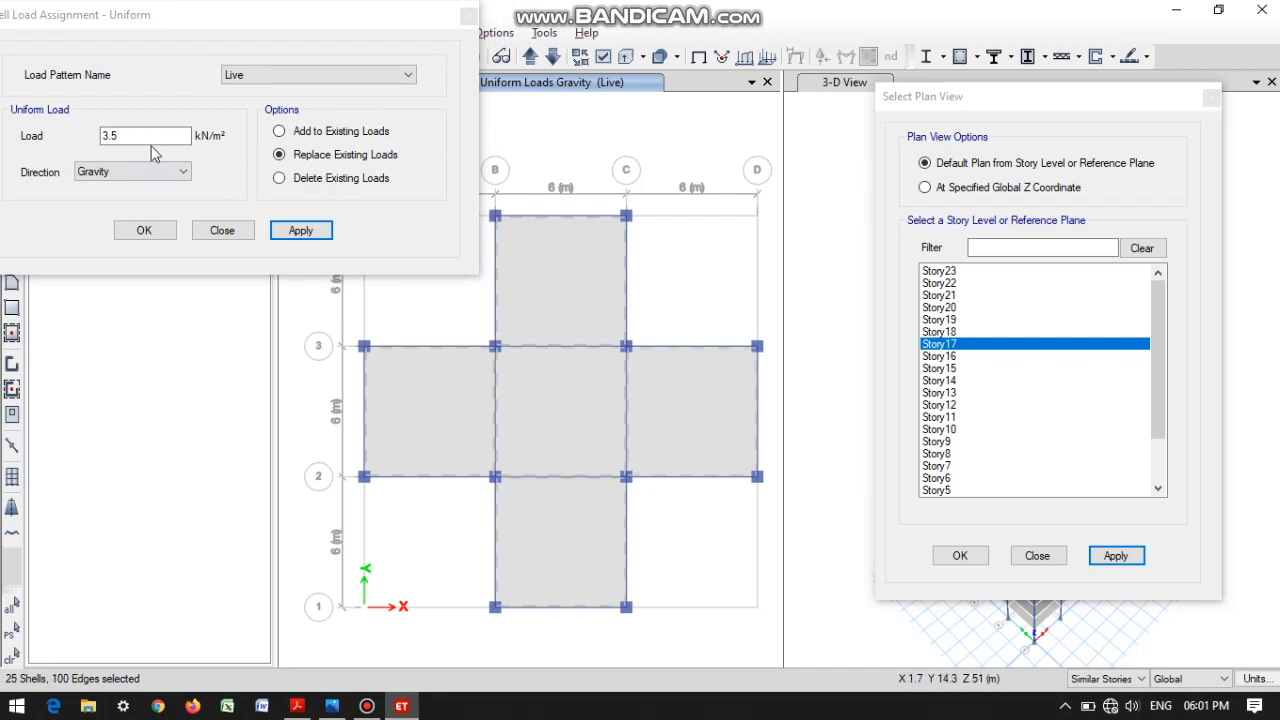
double_click(137, 135)
text(4)
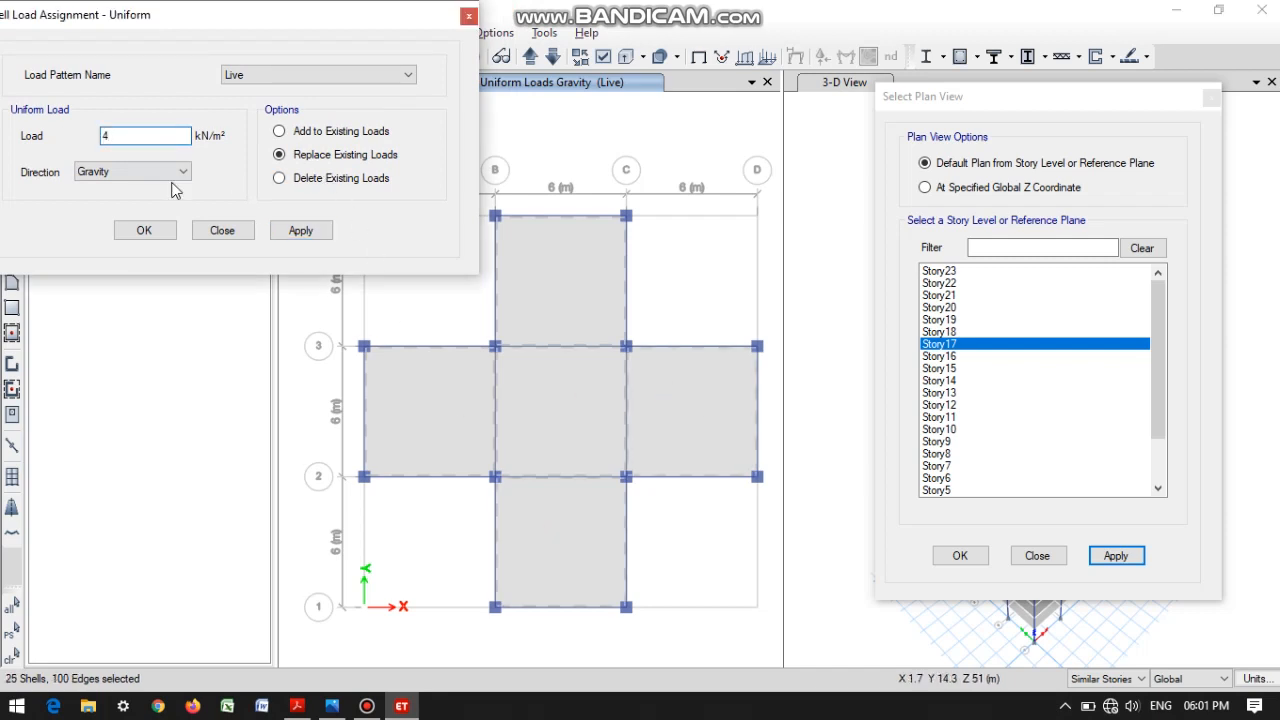
click(300, 231)
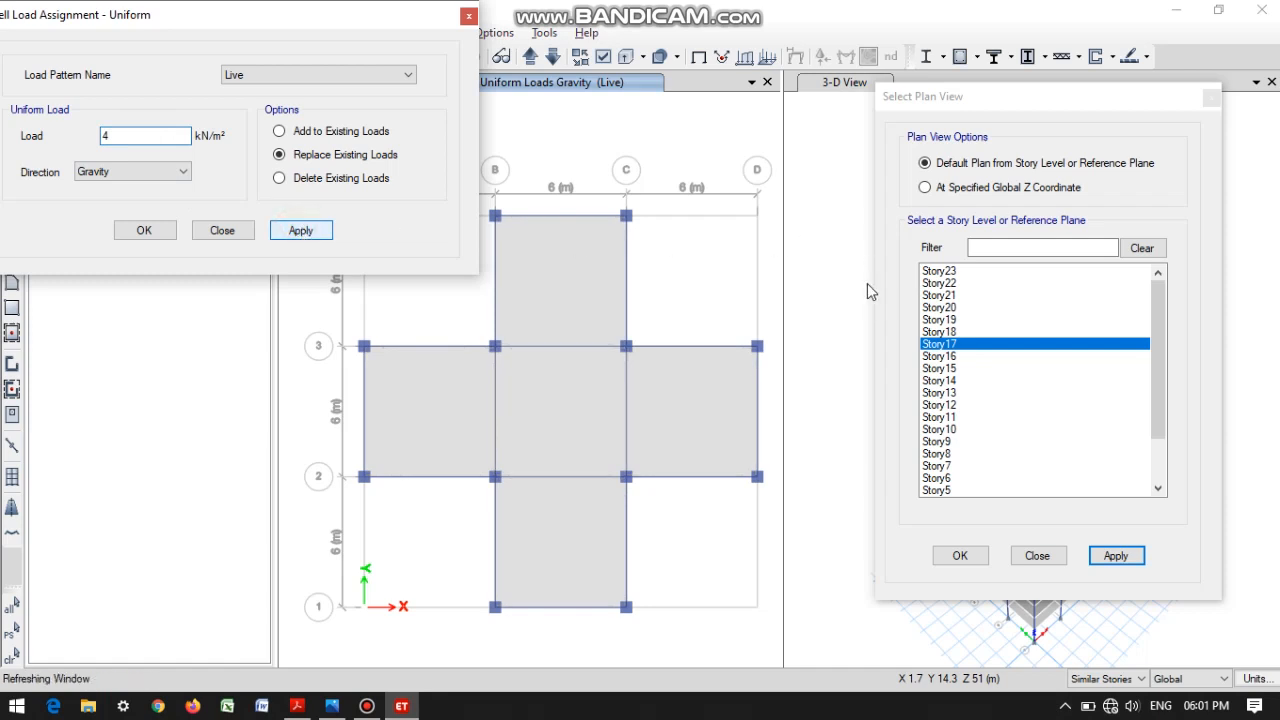
Bring the plan view to Story11 and assign a uniform Live load of 4.5 kN/m² to its seven floor bays.
click(949, 418)
click(1112, 557)
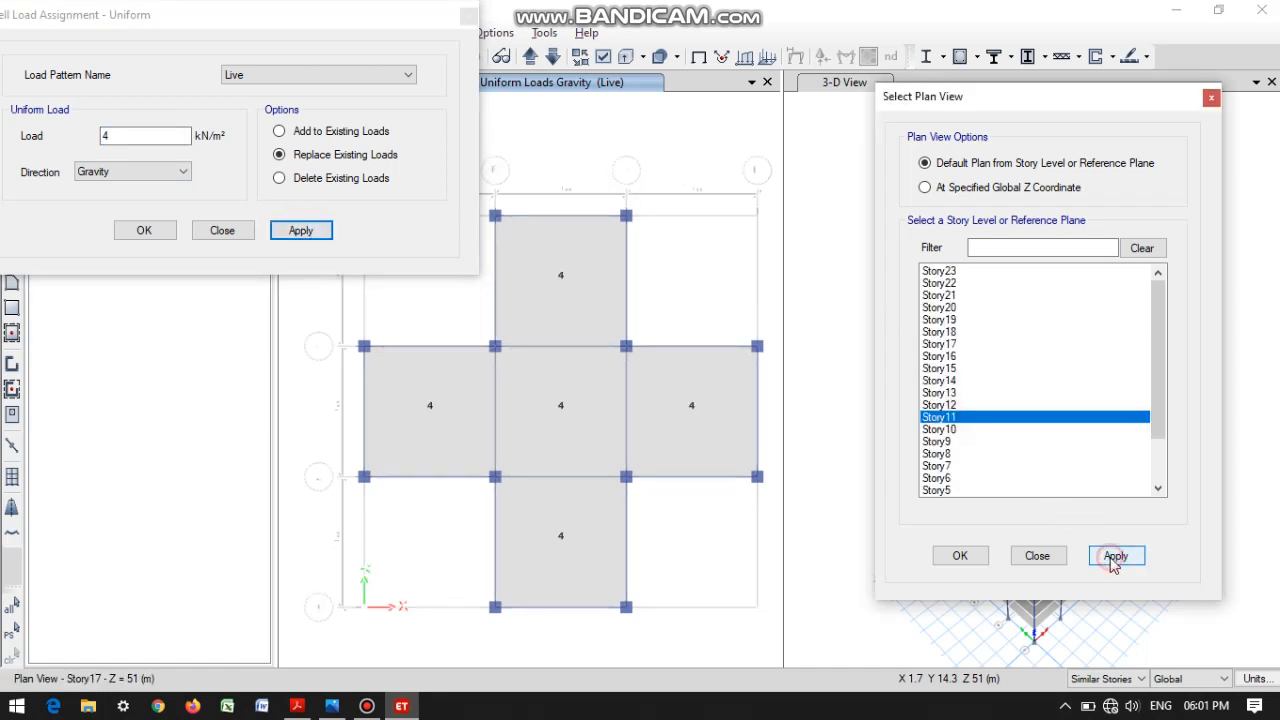
click(577, 304)
click(709, 277)
click(698, 425)
click(585, 407)
click(416, 401)
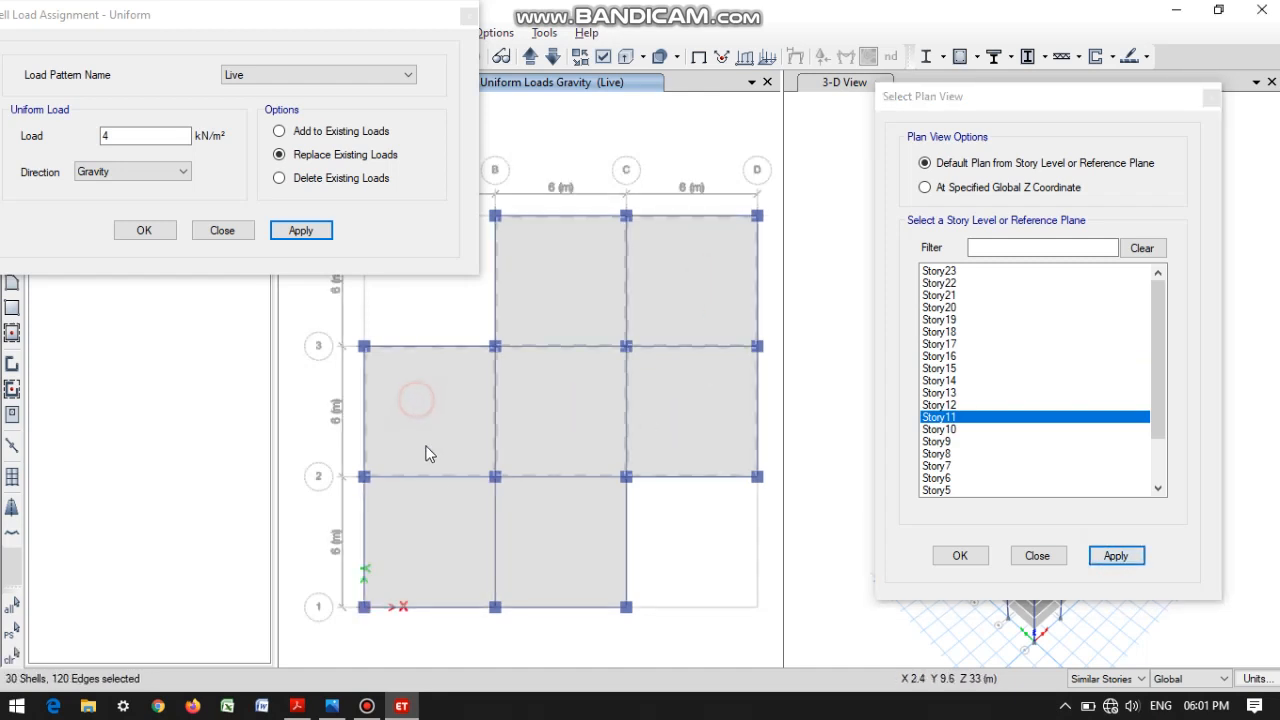
click(446, 537)
click(560, 546)
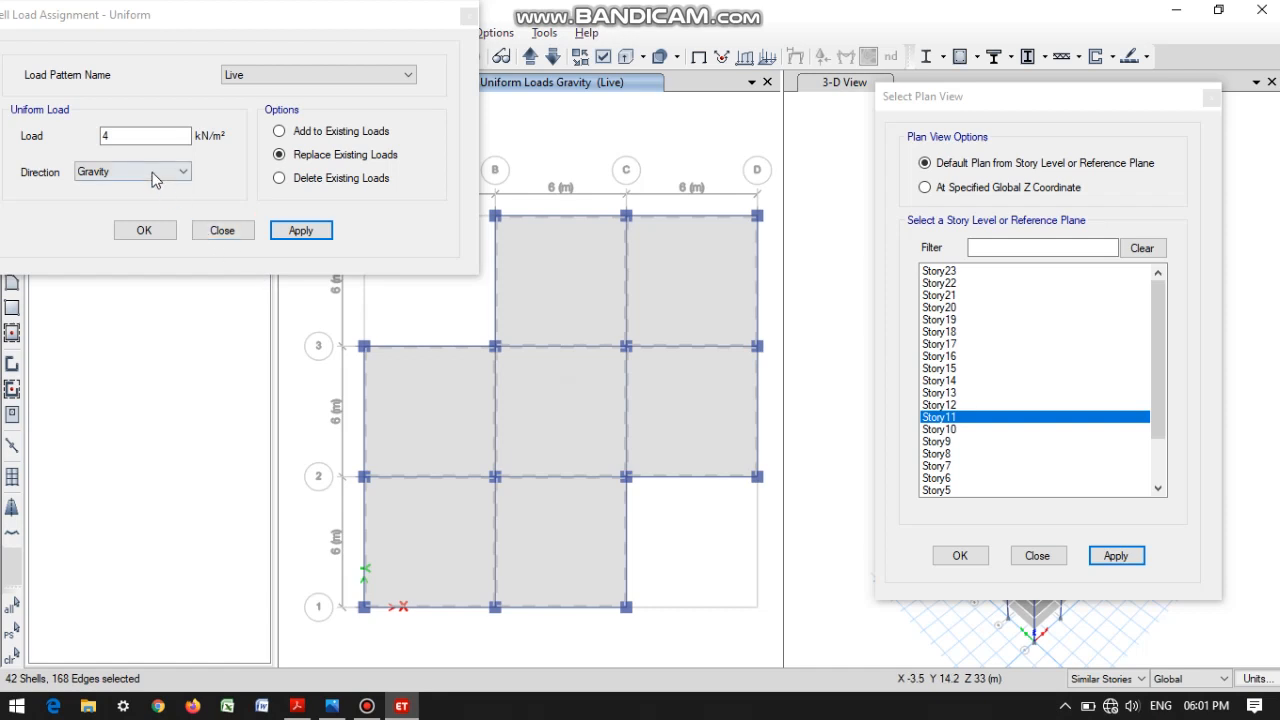
click(151, 135)
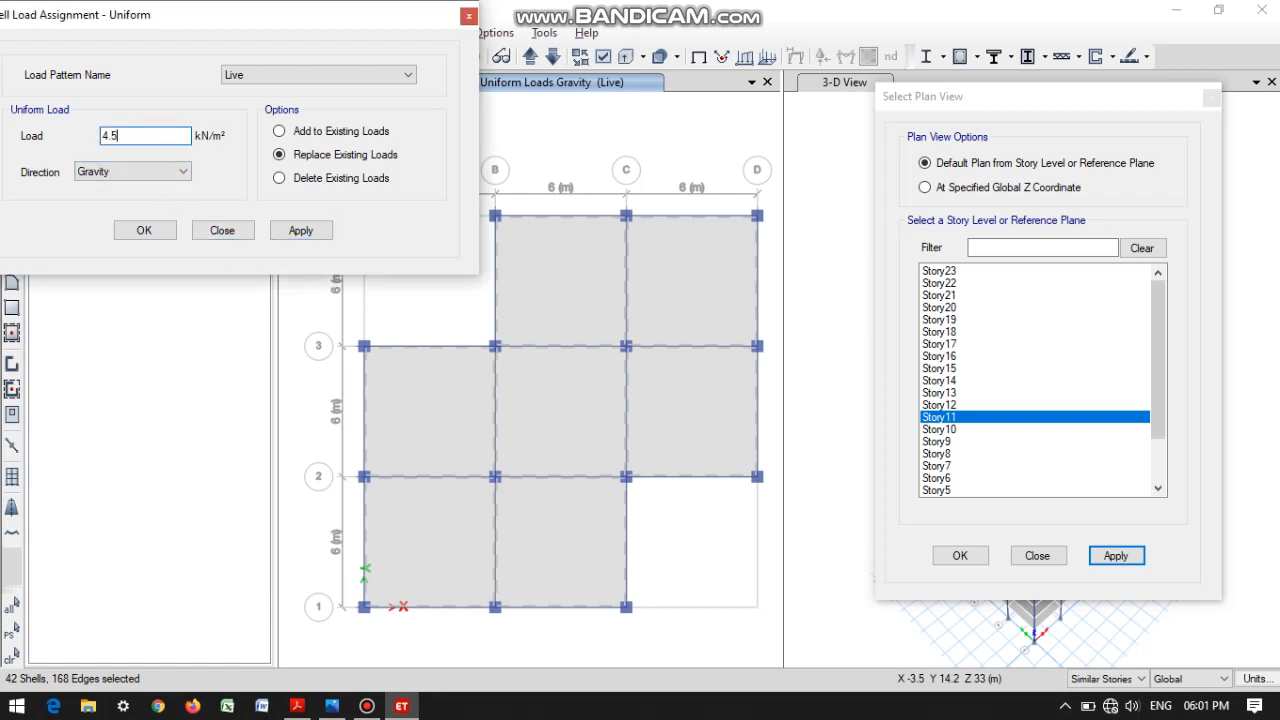
click(300, 231)
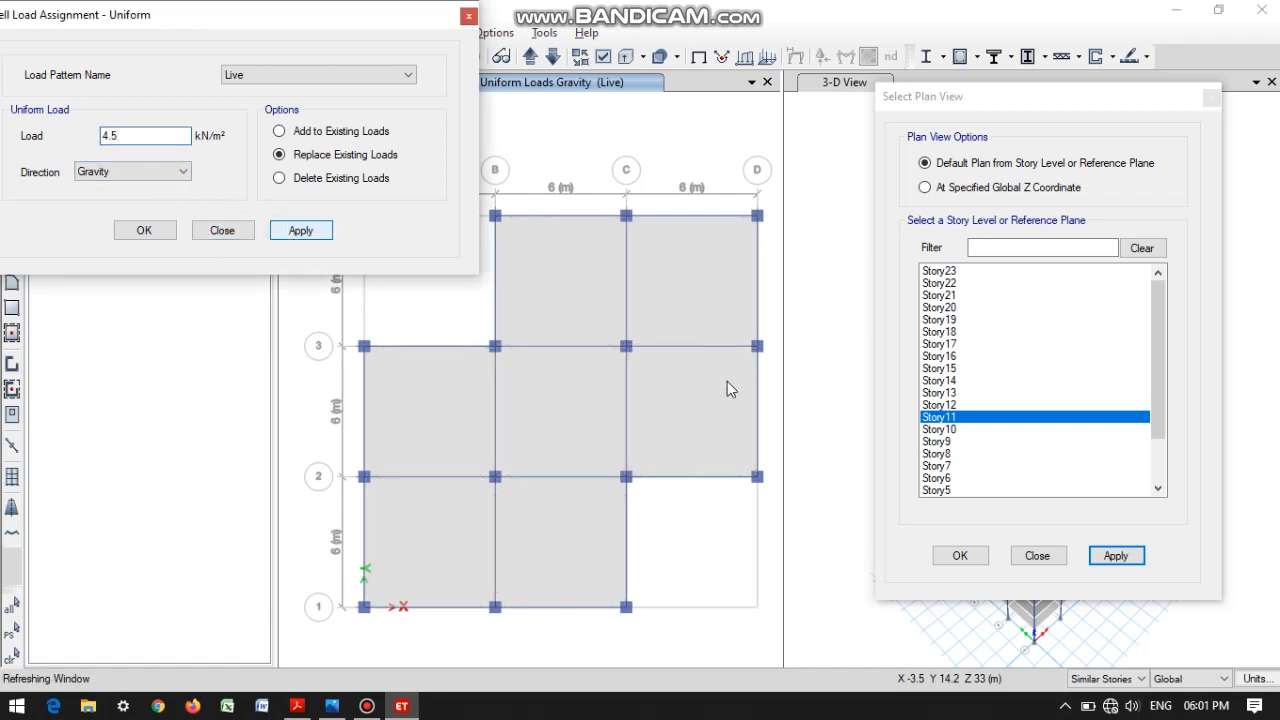
Bring the plan view to Story6, assign a uniform Live load of 5 kN/m² to all nine floor bays and finish the shell load assignment.
click(940, 478)
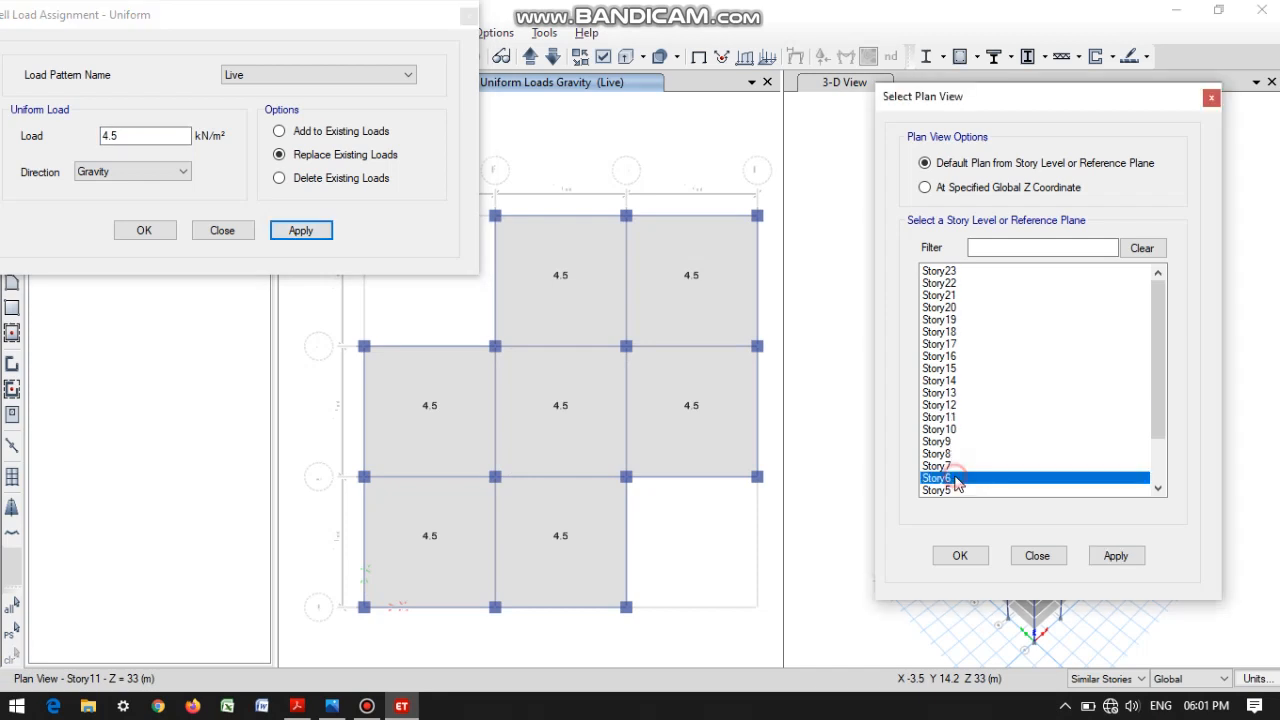
click(1115, 557)
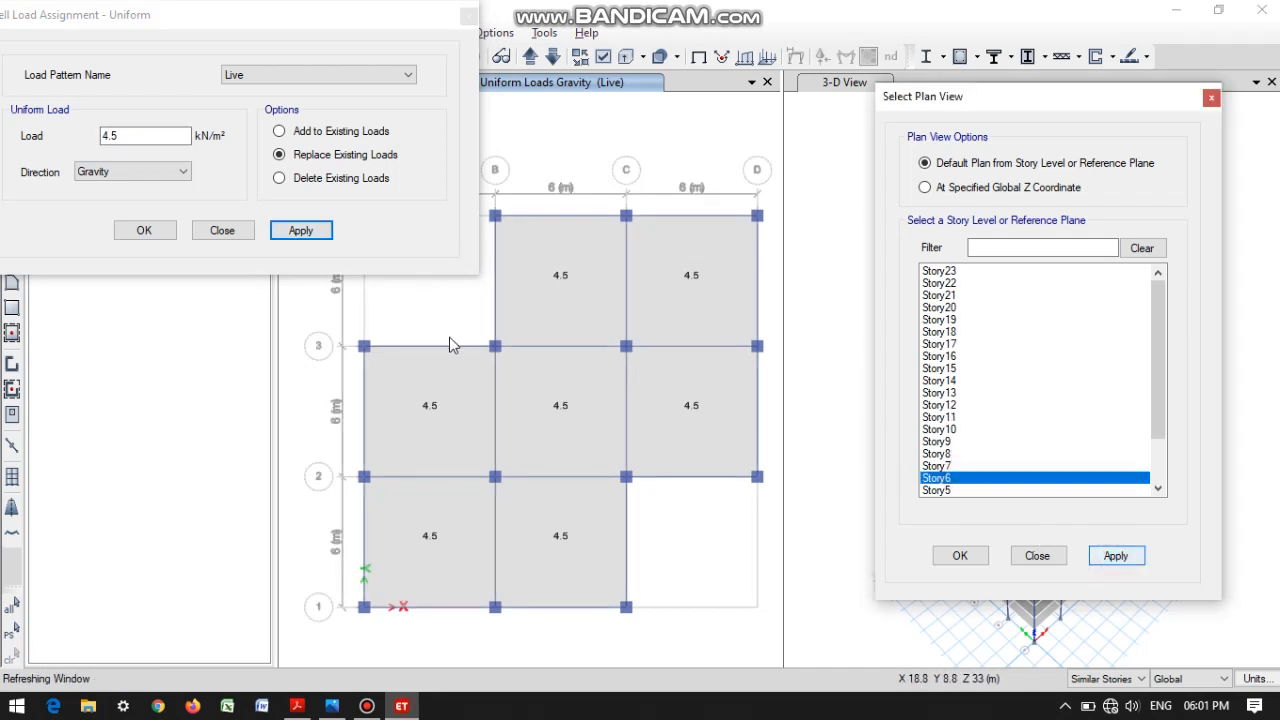
click(437, 317)
click(531, 314)
click(707, 313)
click(706, 391)
click(527, 398)
click(465, 393)
click(459, 518)
click(559, 523)
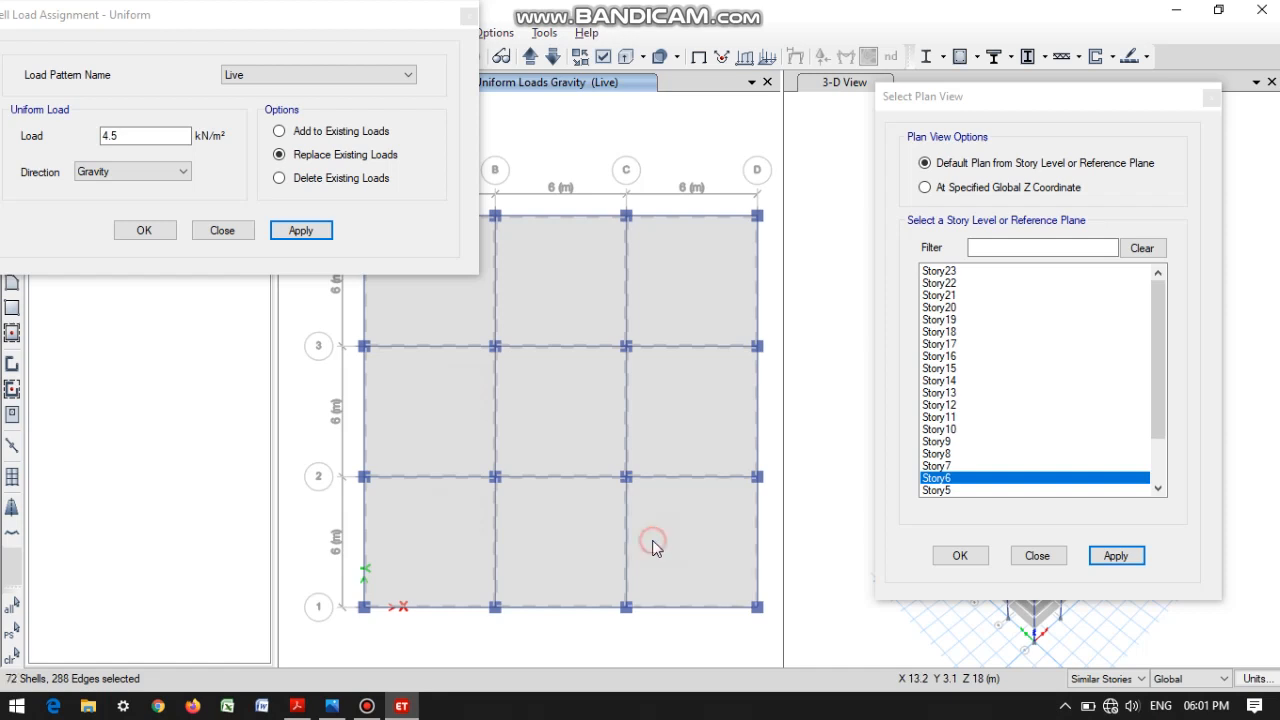
drag(124, 135, 100, 134)
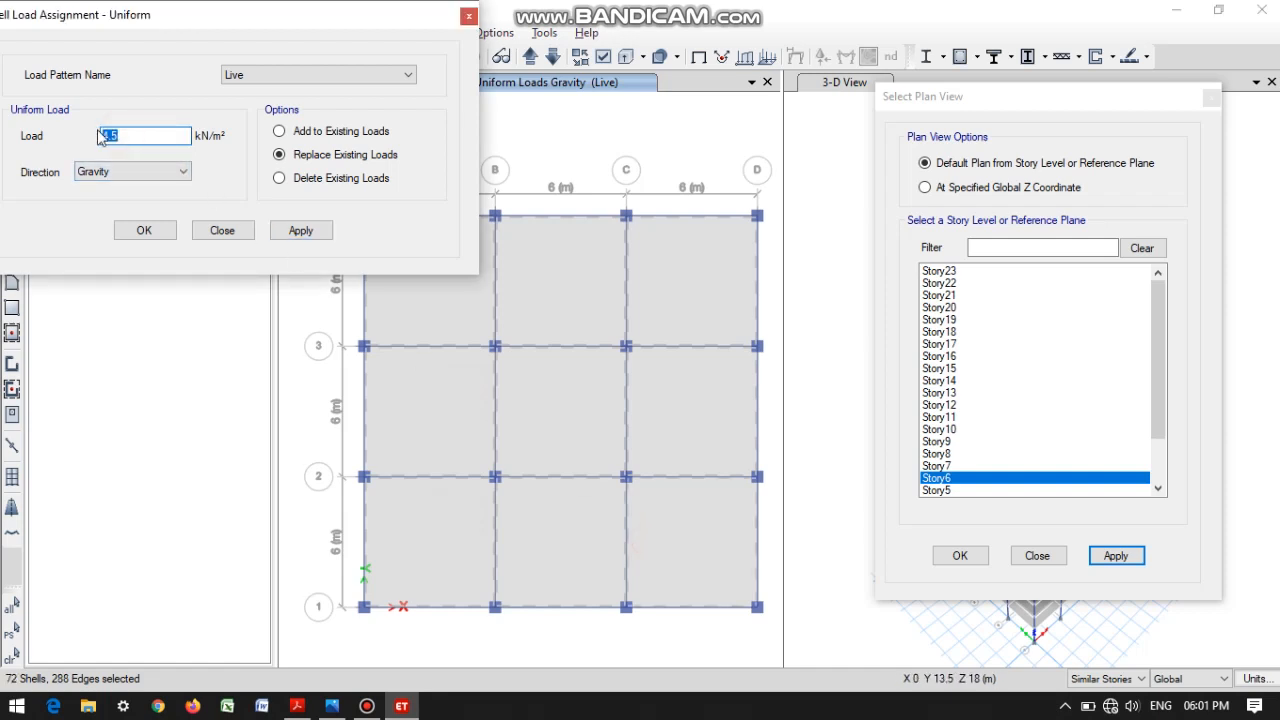
text(5)
click(302, 234)
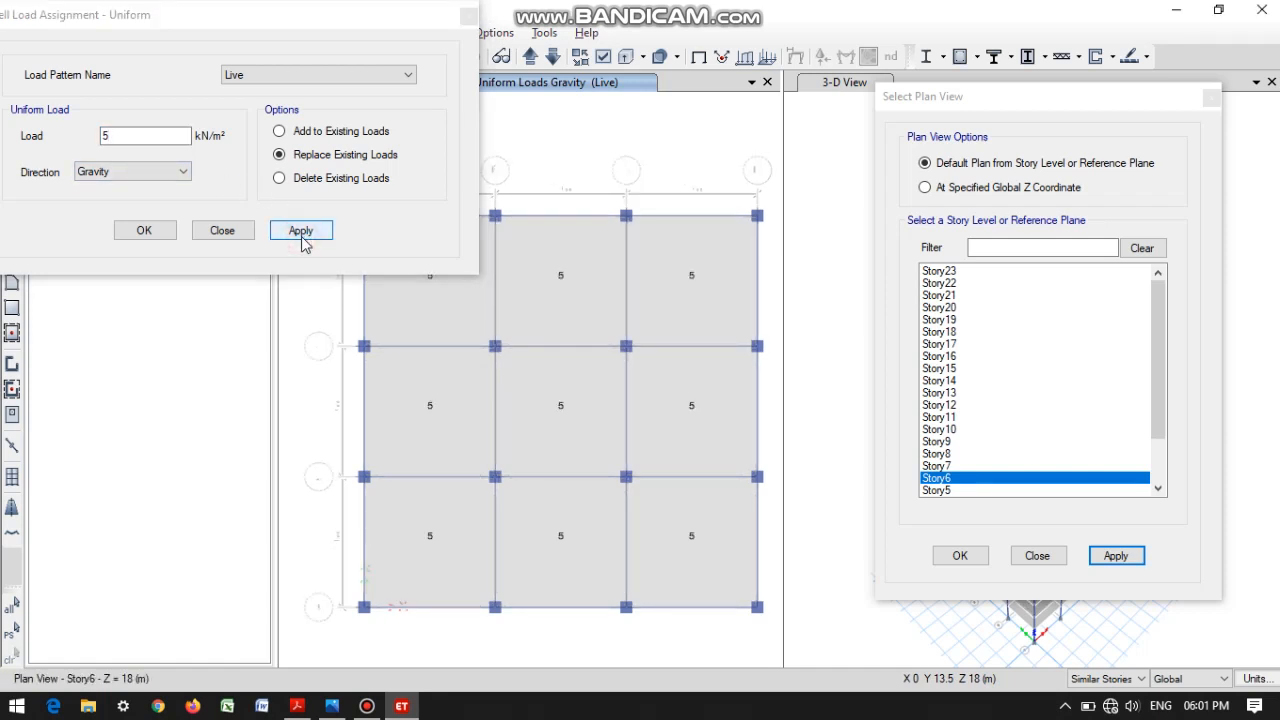
click(238, 234)
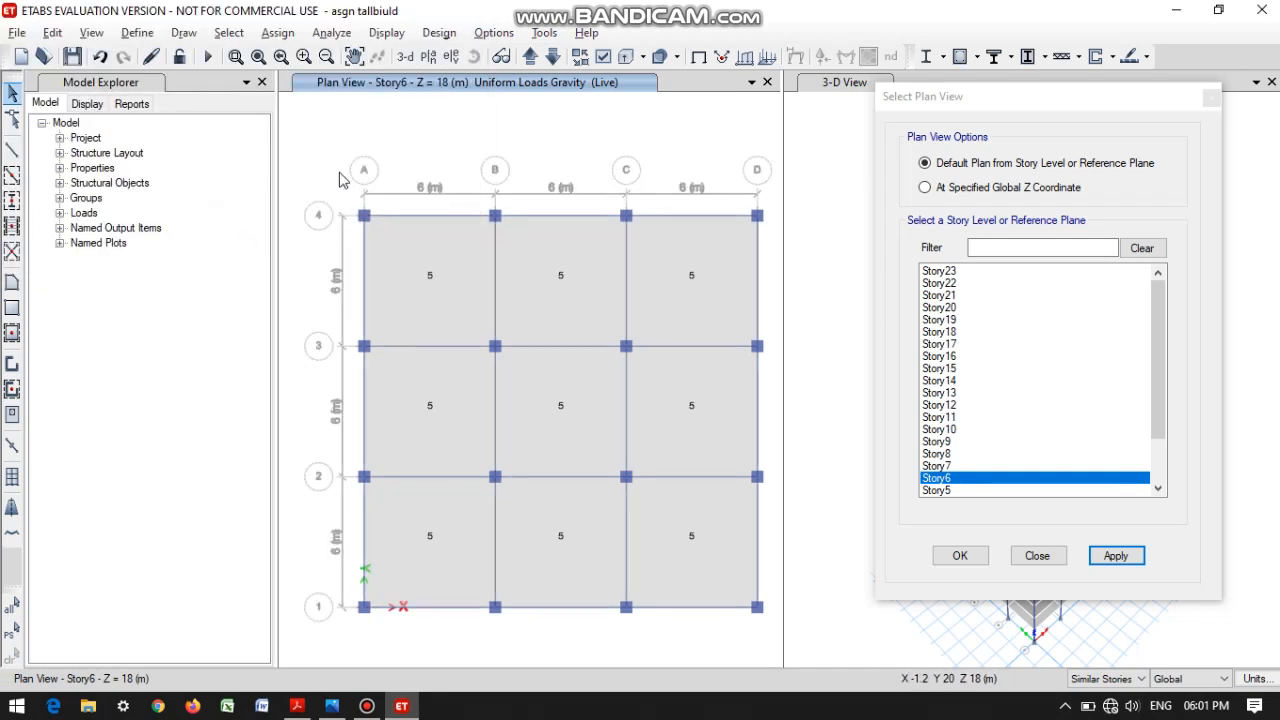
Select the perimeter frames of the Story6 plan without their joints and assign them a uniform Dead load of 0.2 kN/m.
drag(340, 175, 766, 600)
drag(727, 190, 778, 620)
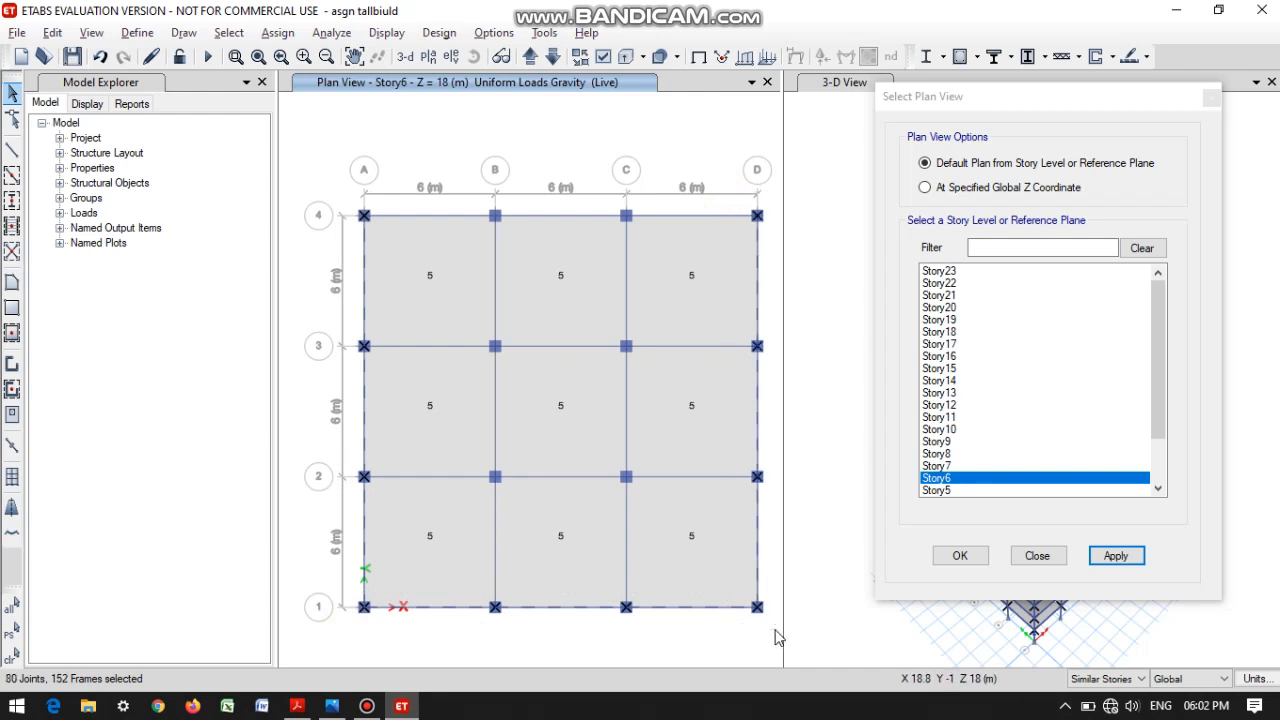
drag(333, 189, 768, 236)
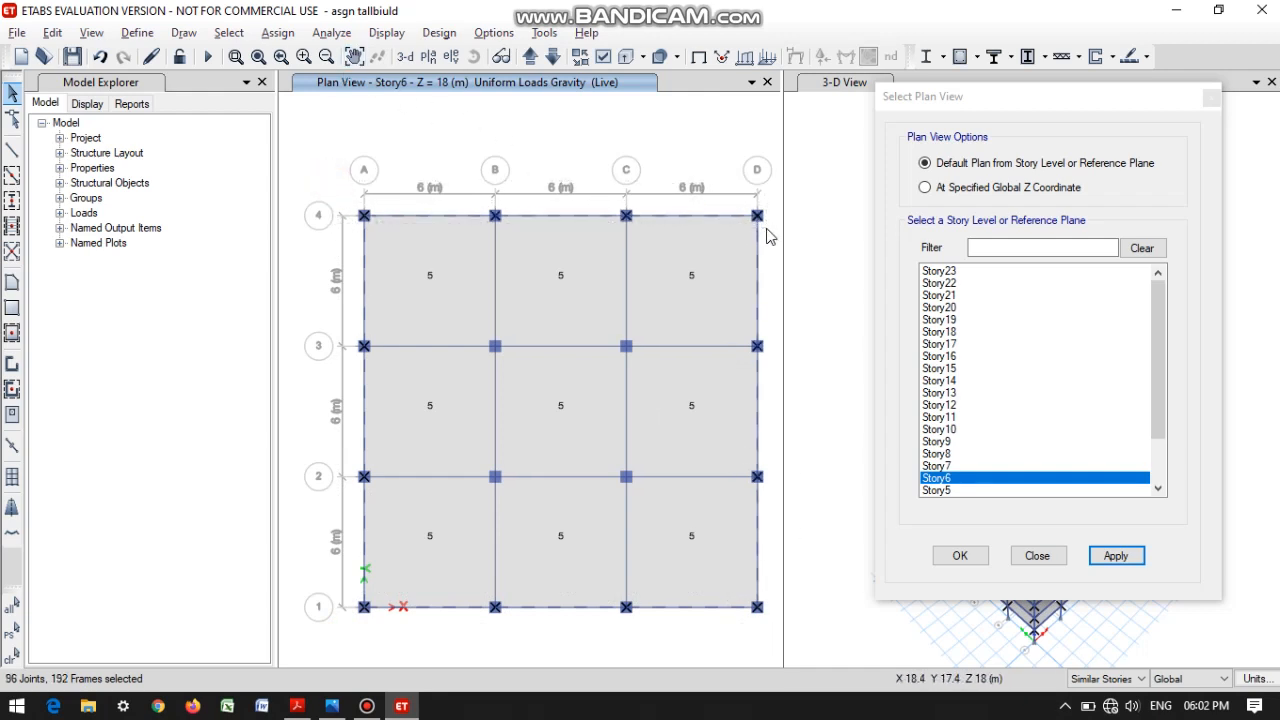
key(ctrl+t)
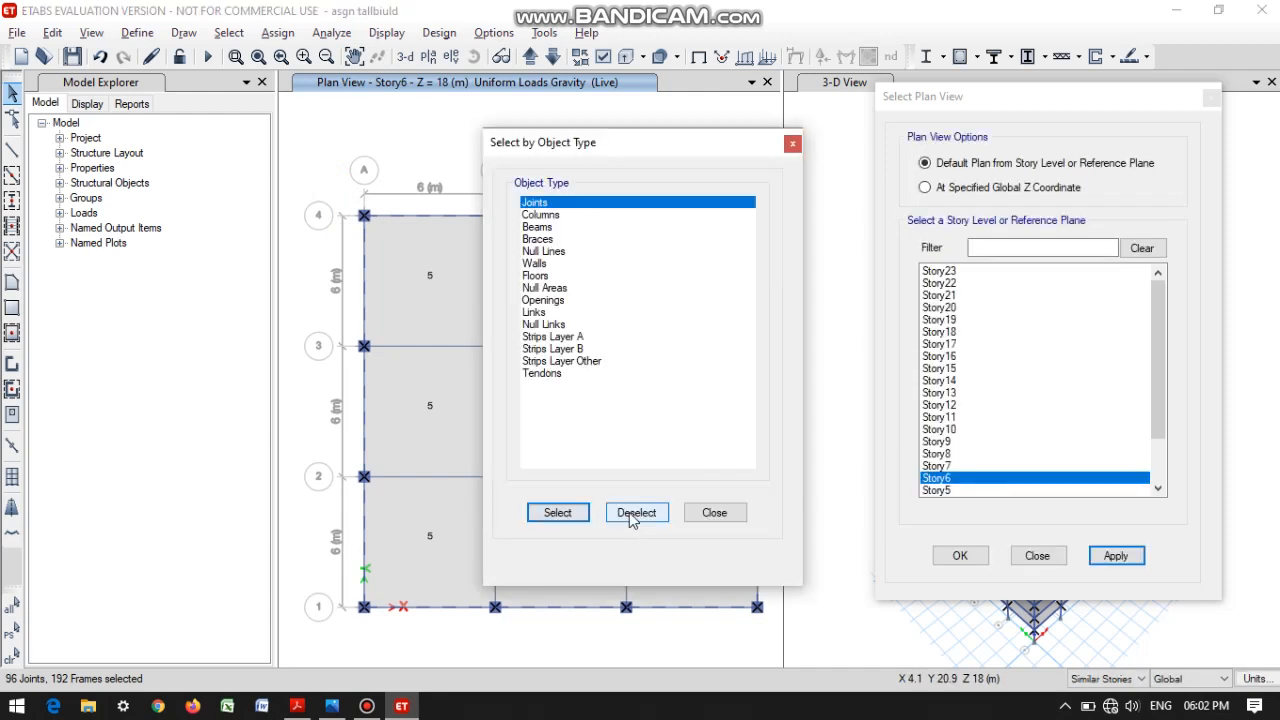
click(634, 514)
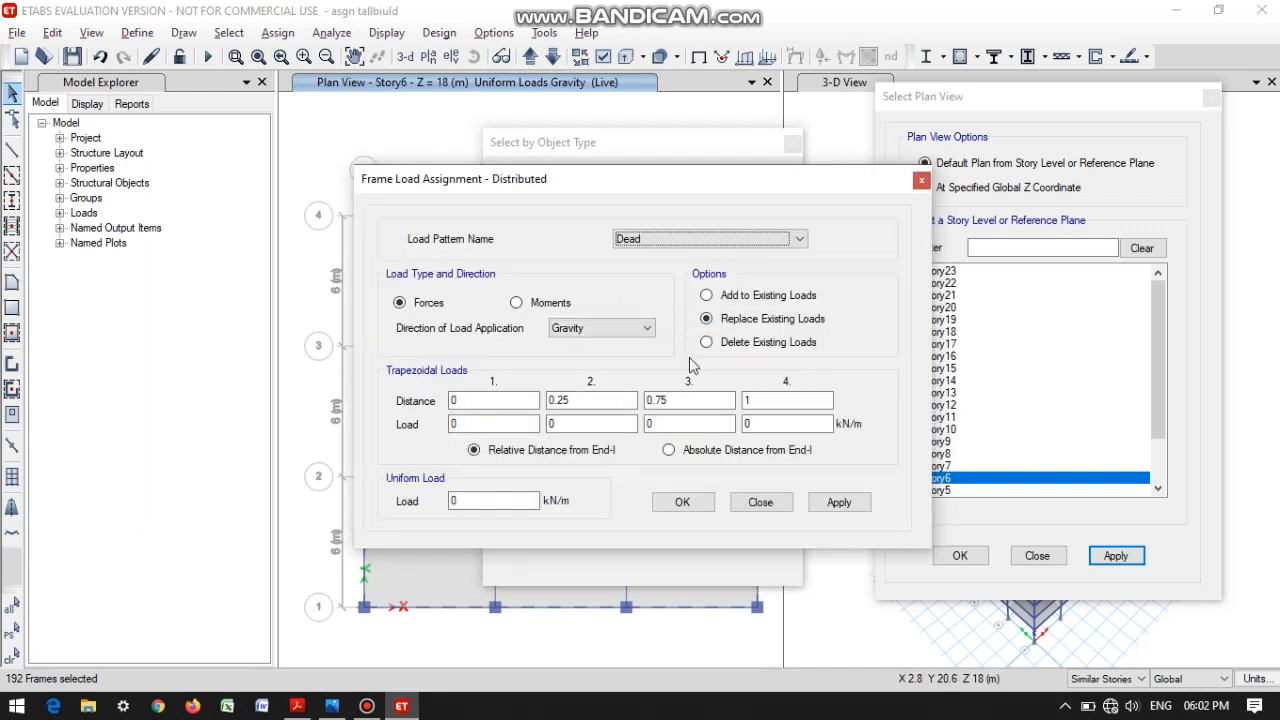
click(480, 501)
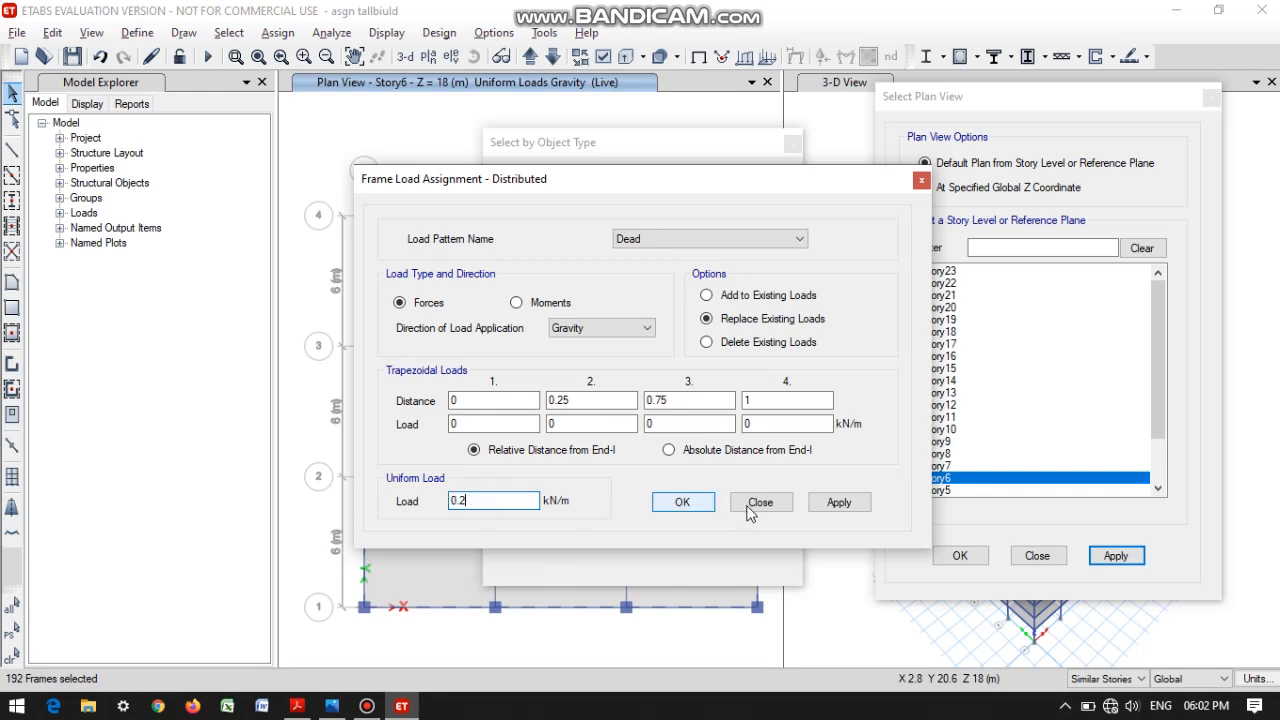
click(862, 503)
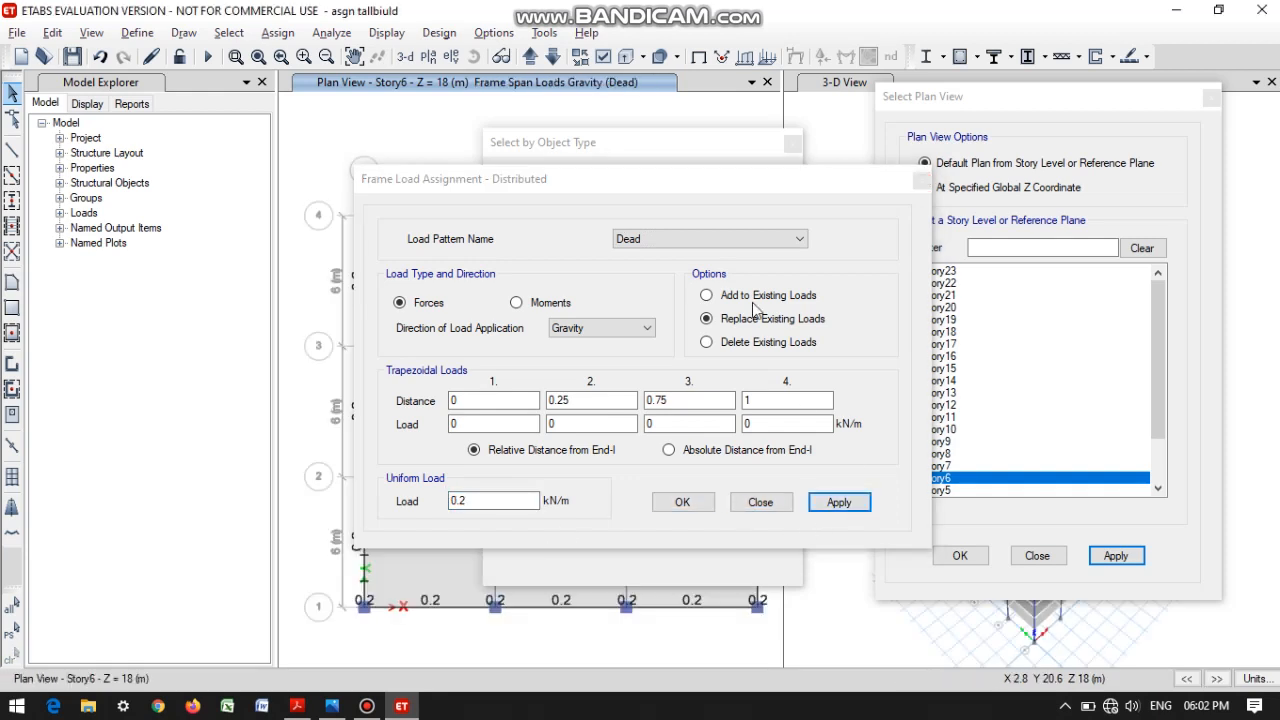
Bring the plan view to Story11 and assign a uniform Dead load of 0.2 kN/m to the frames along its stepped perimeter.
click(955, 418)
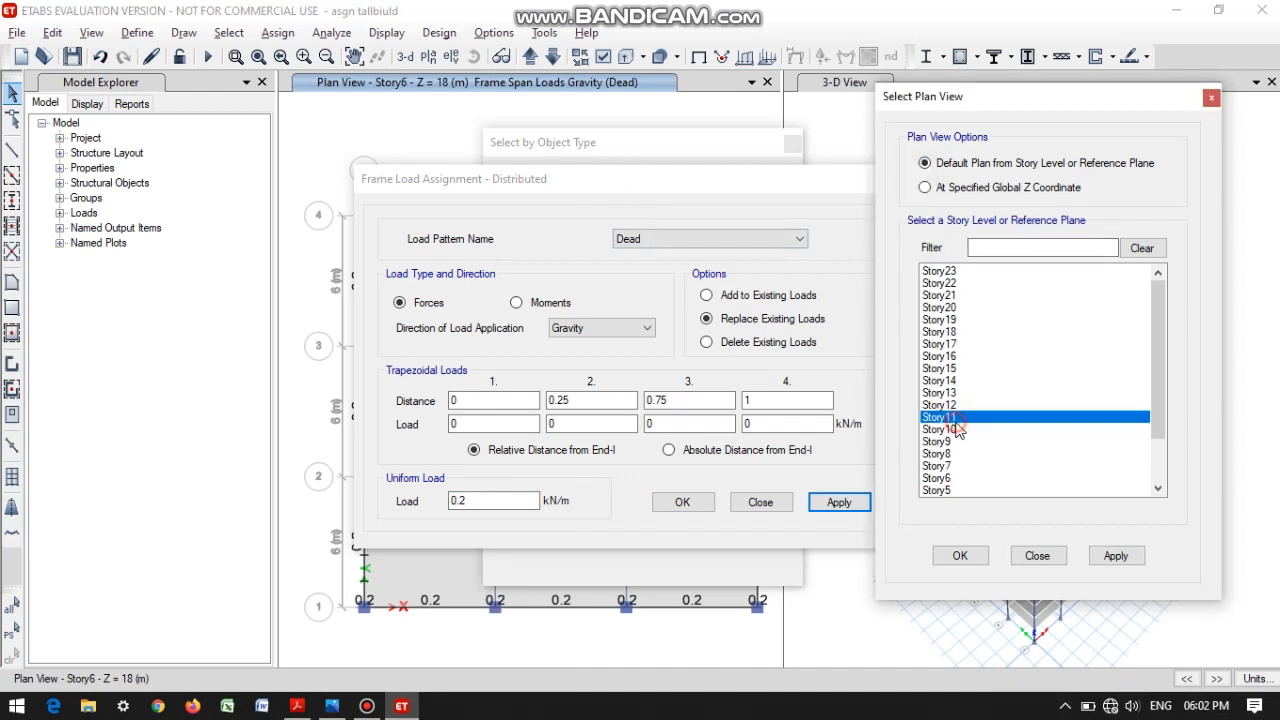
click(1111, 557)
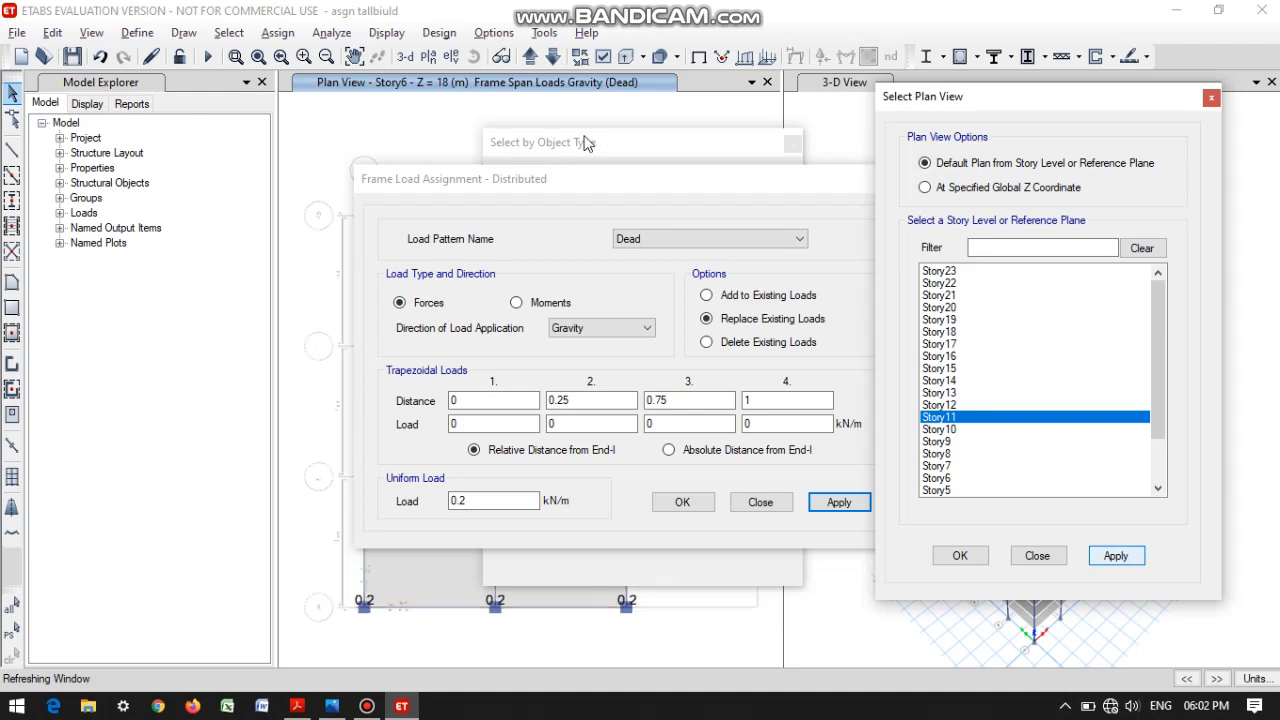
drag(616, 184, 679, 643)
drag(651, 143, 150, 130)
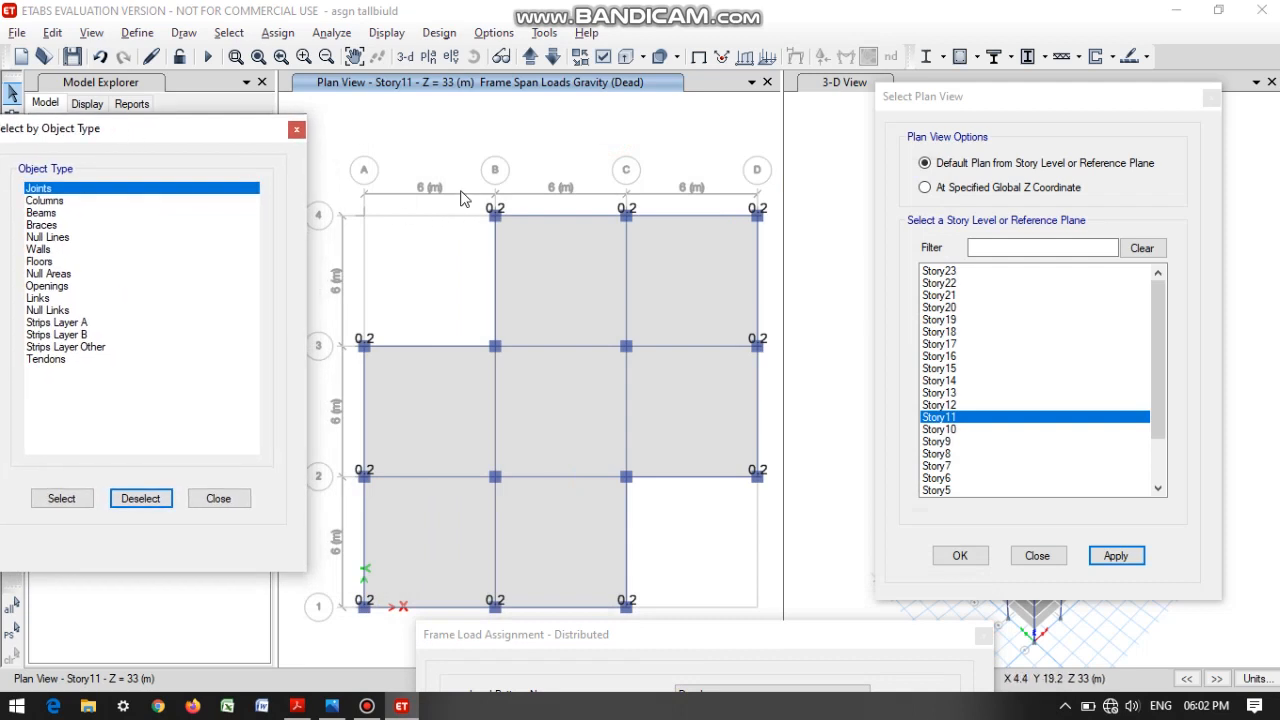
drag(462, 197, 772, 245)
drag(729, 168, 771, 506)
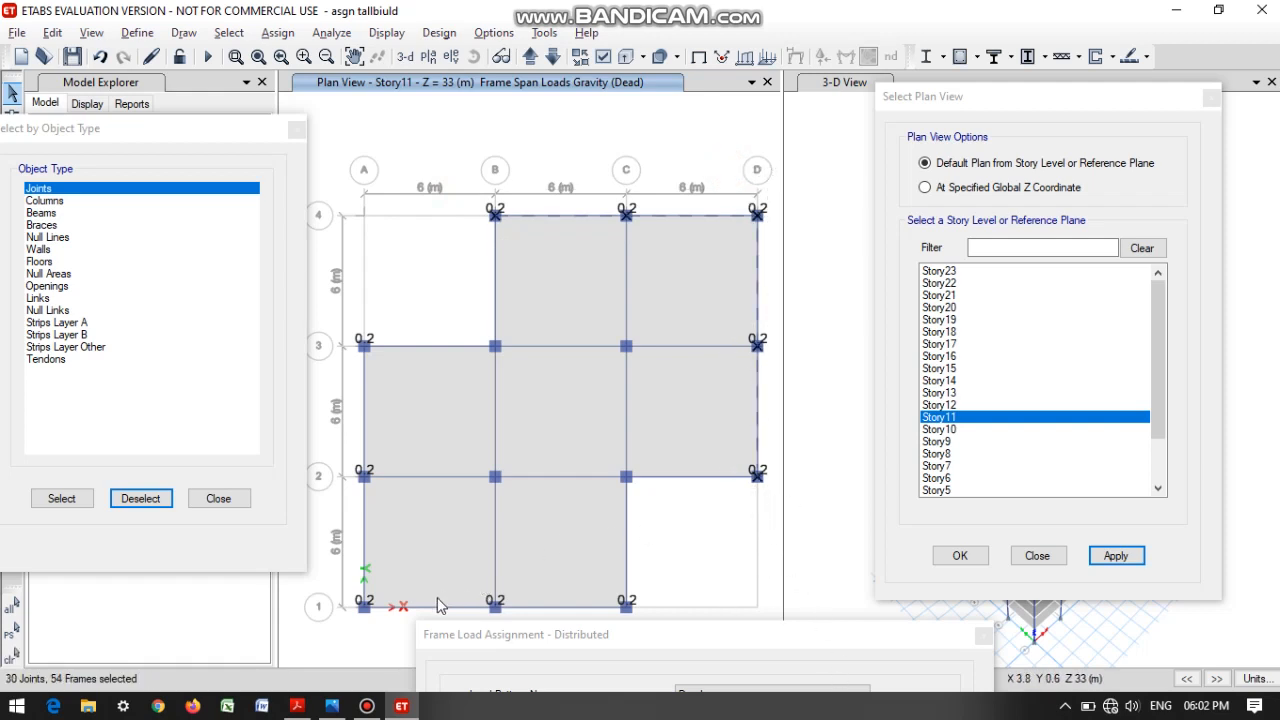
drag(344, 592, 649, 623)
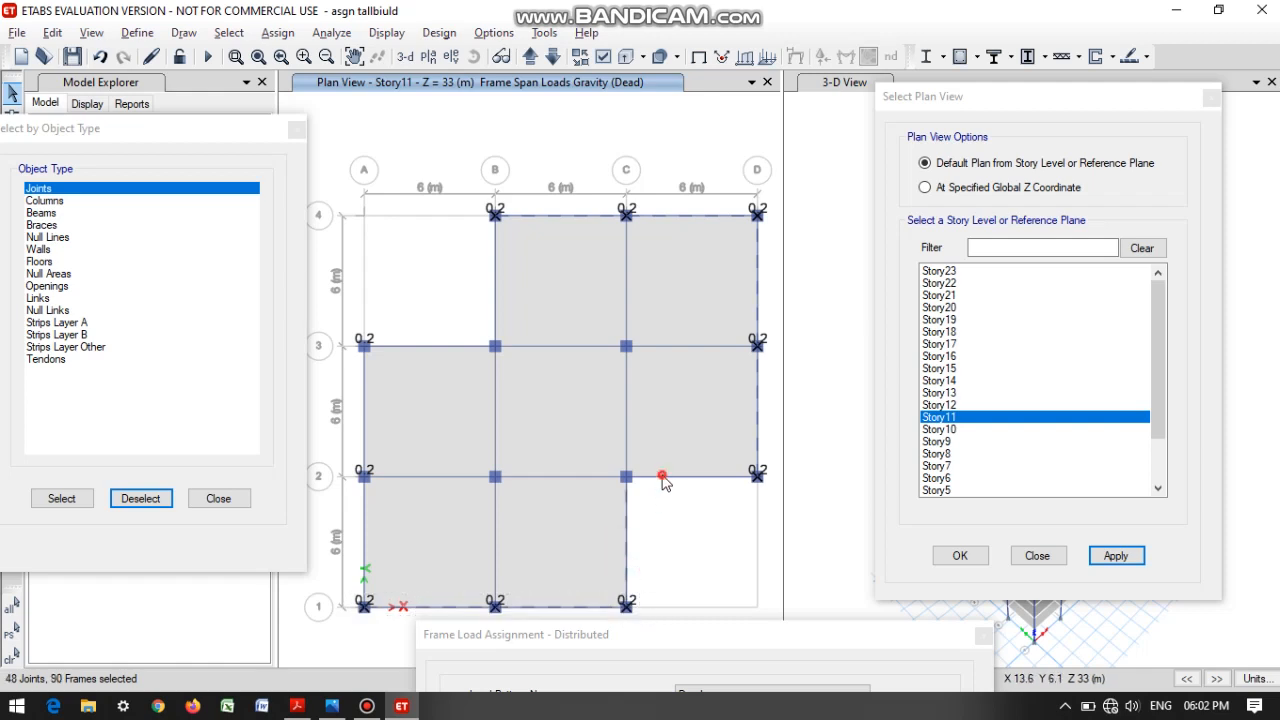
click(434, 347)
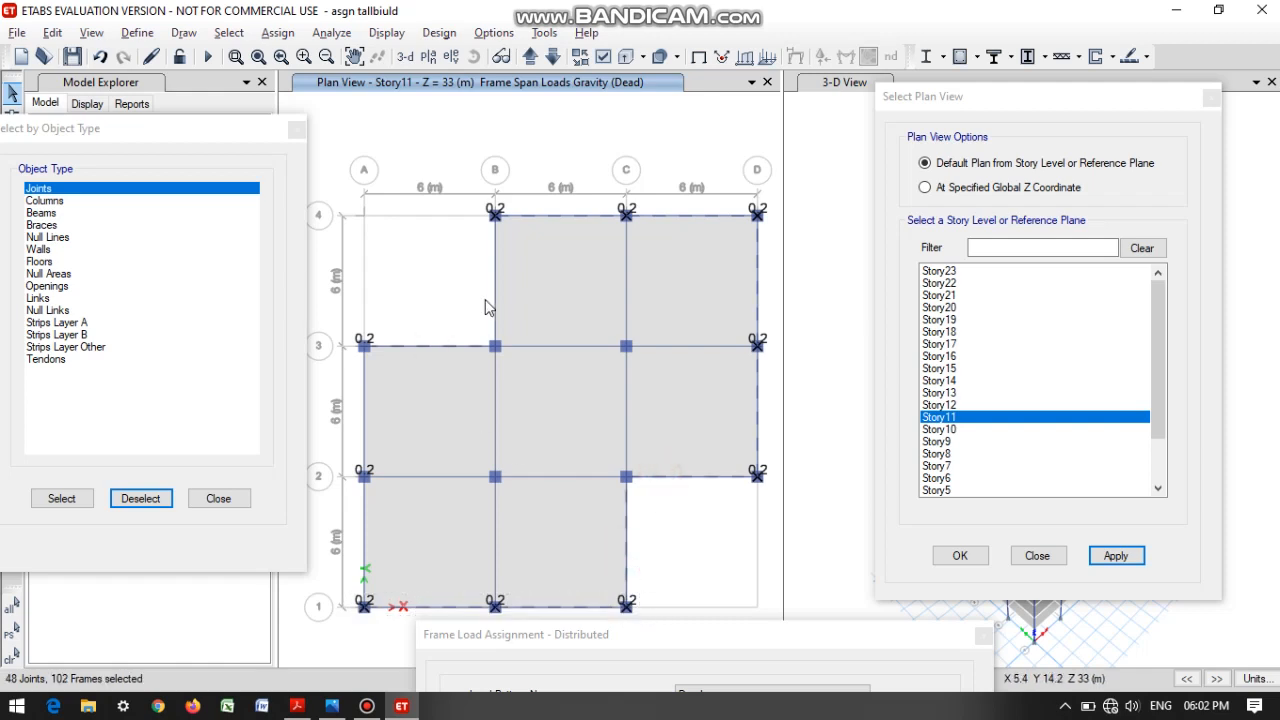
drag(334, 328, 381, 628)
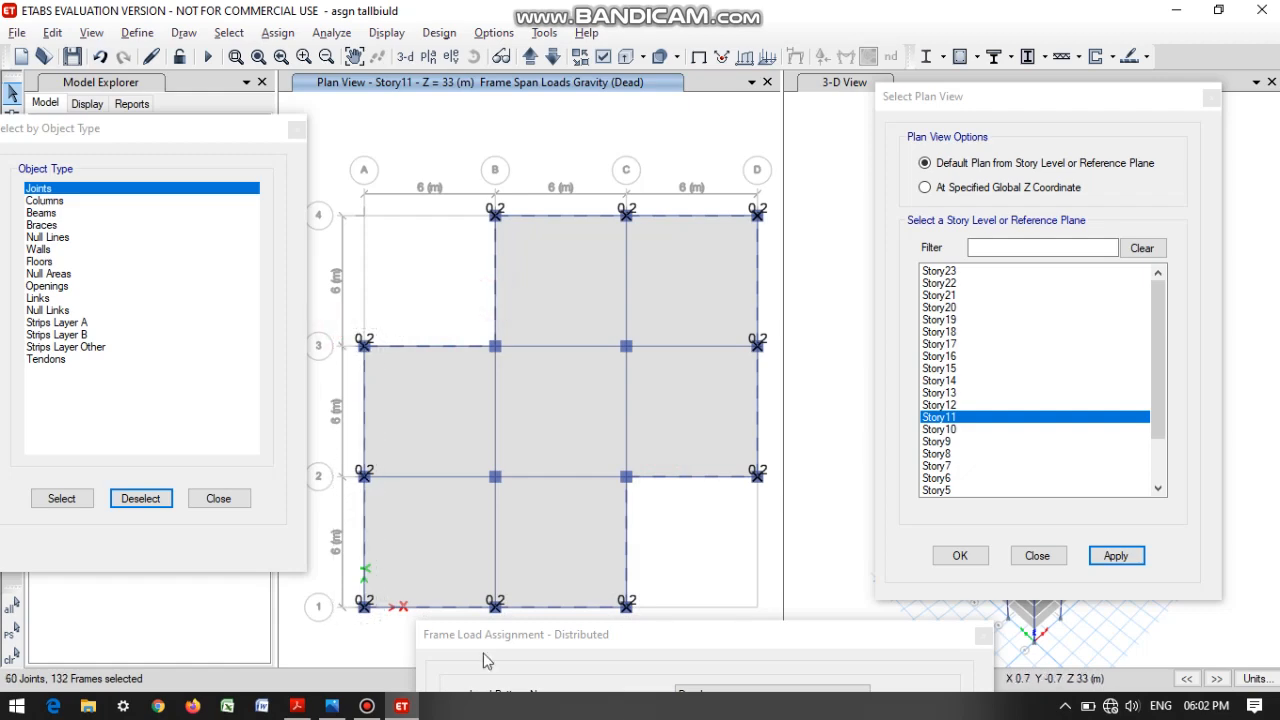
drag(557, 634, 541, 148)
click(905, 476)
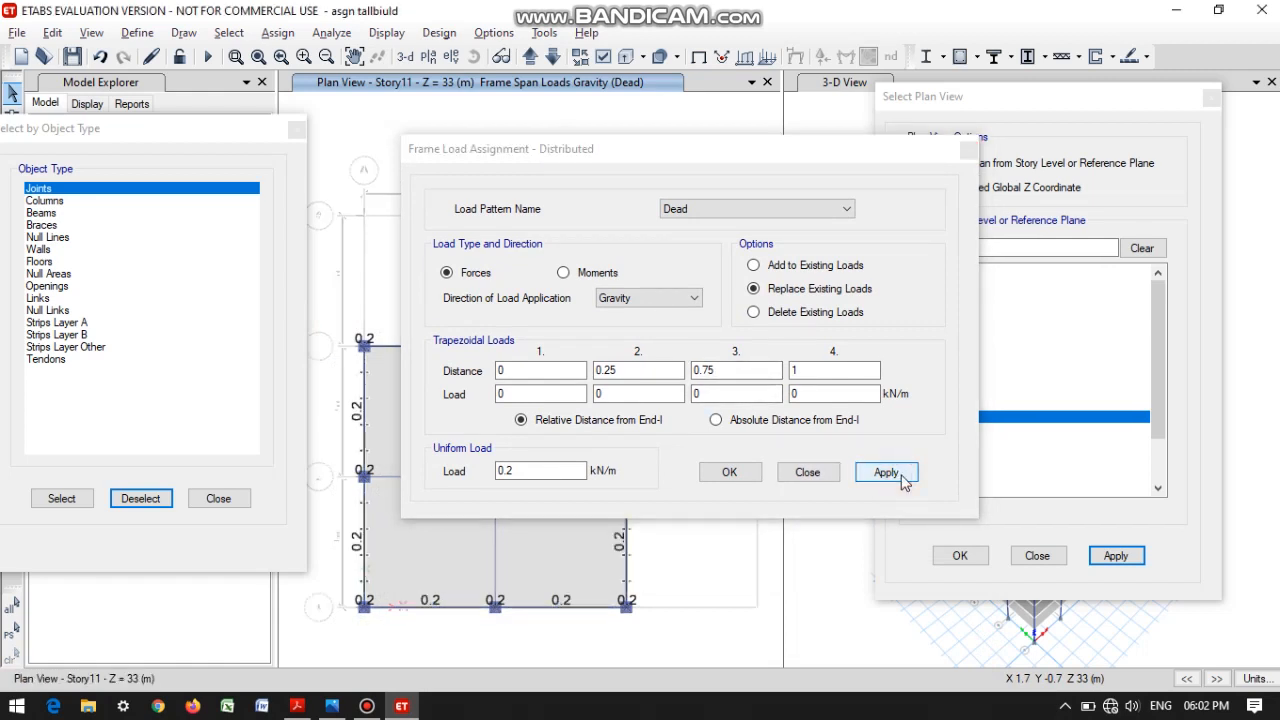
Bring the plan view to Story17 and assign a uniform Dead load of 0.2 kN/m to the twelve perimeter beams of the cross-shaped floor.
drag(688, 152, 694, 647)
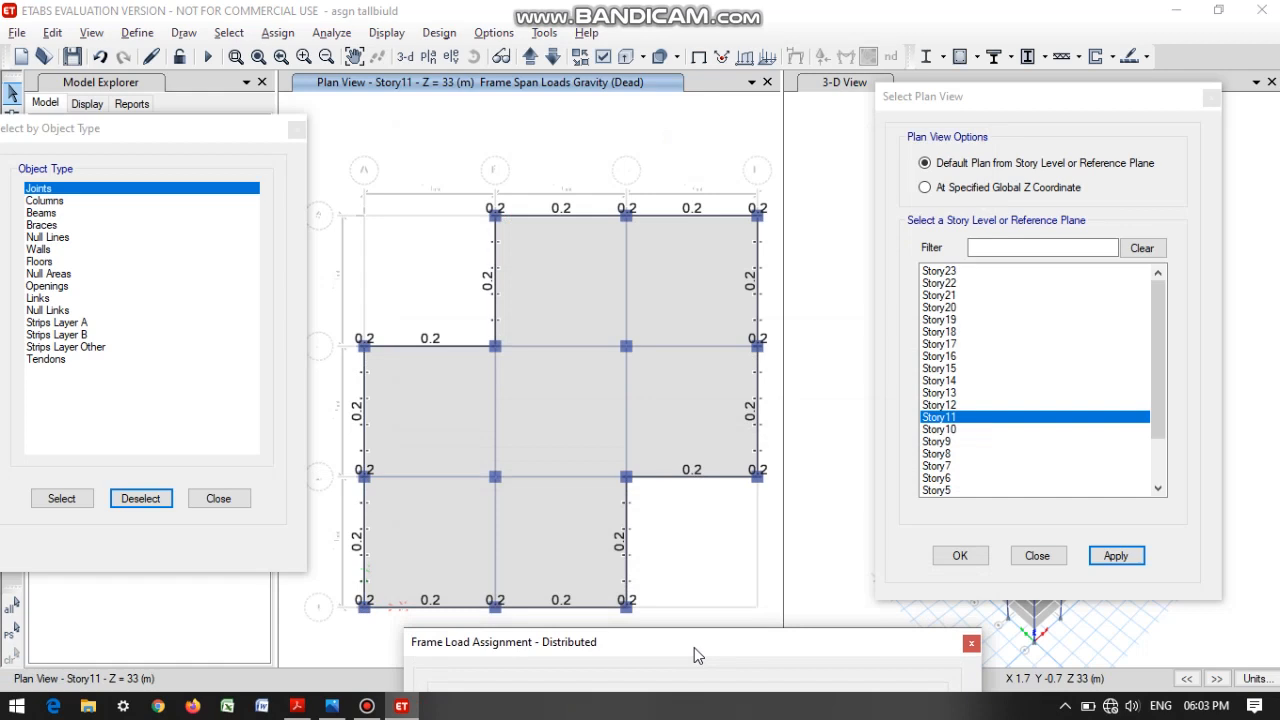
click(961, 348)
click(1112, 557)
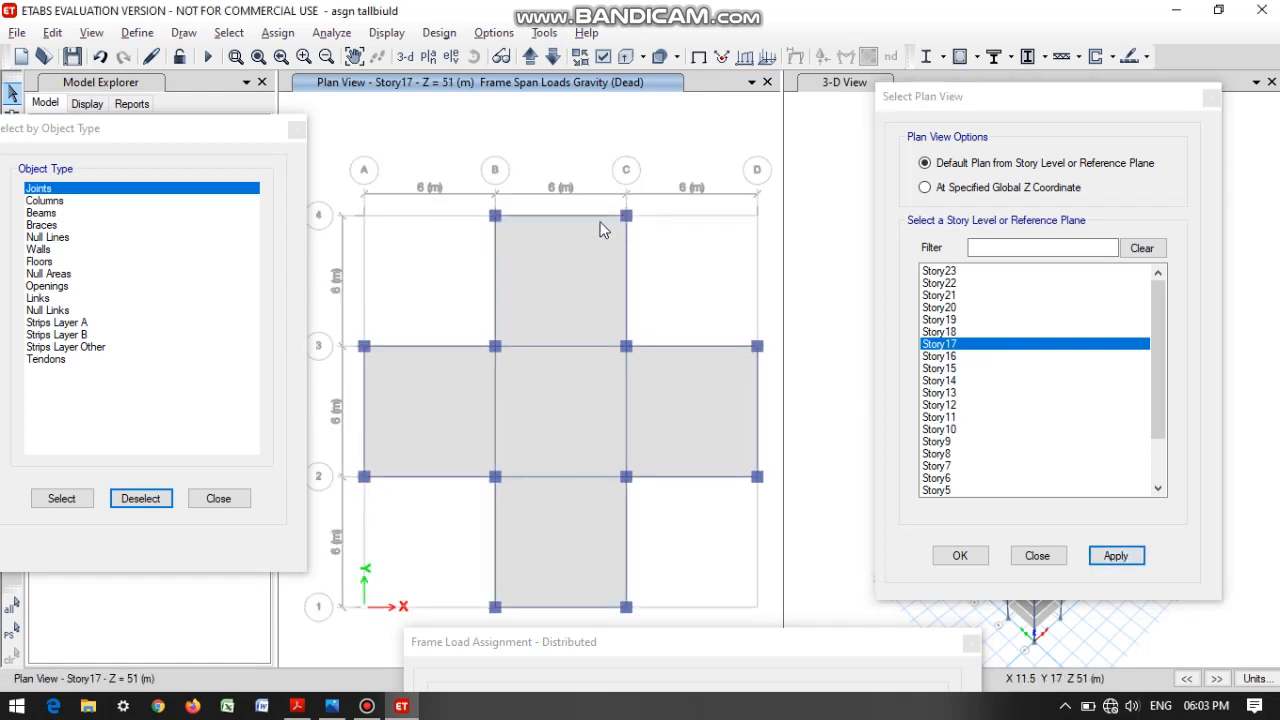
click(565, 218)
click(623, 271)
click(673, 346)
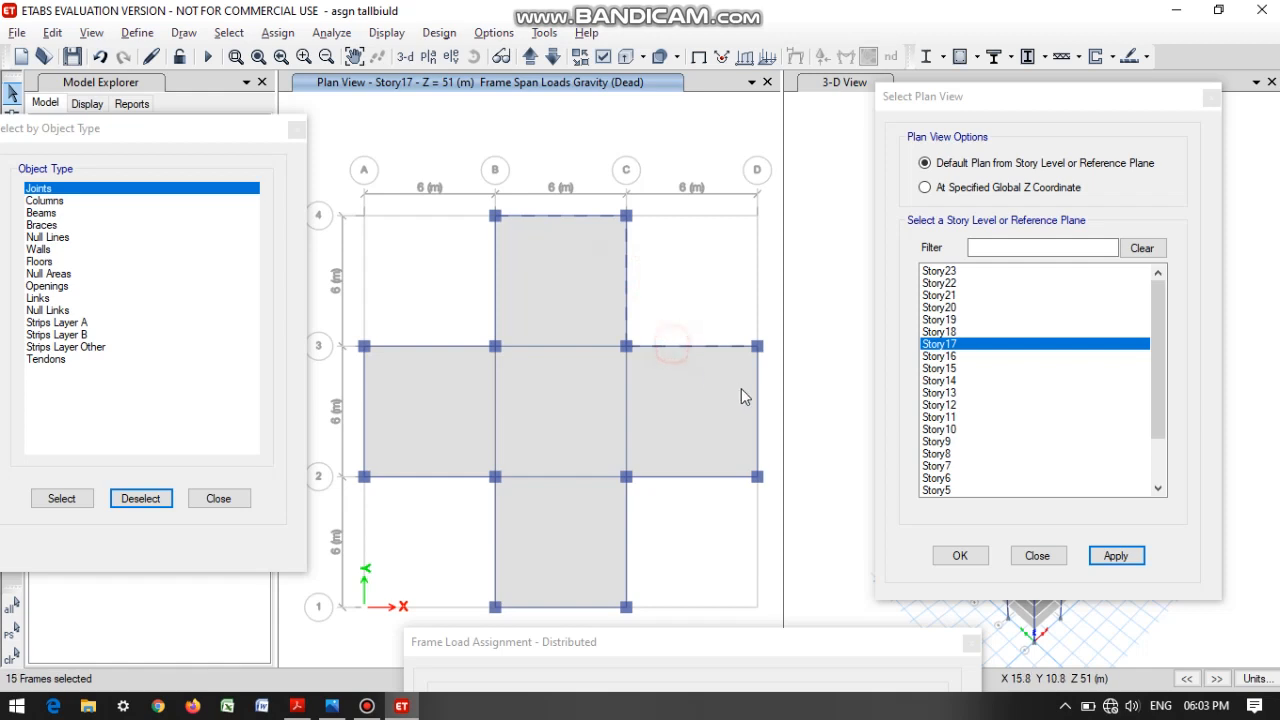
click(755, 395)
click(719, 479)
click(626, 511)
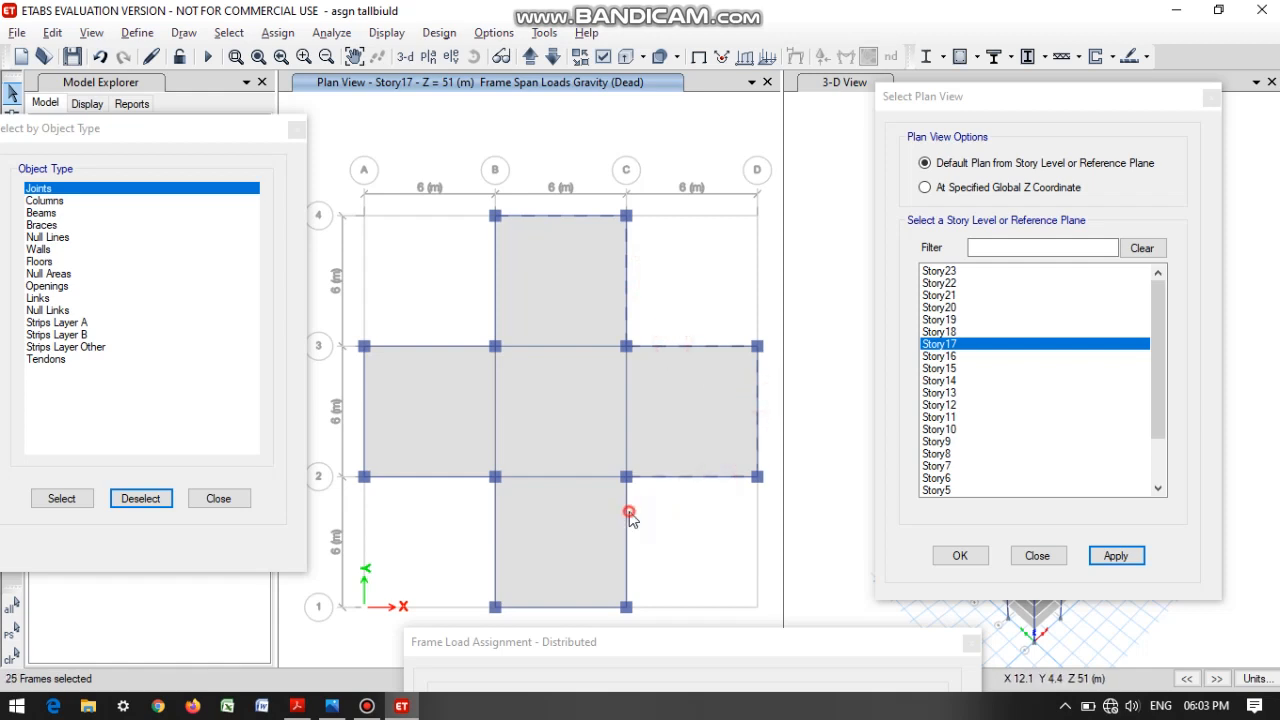
click(572, 607)
click(498, 553)
click(437, 477)
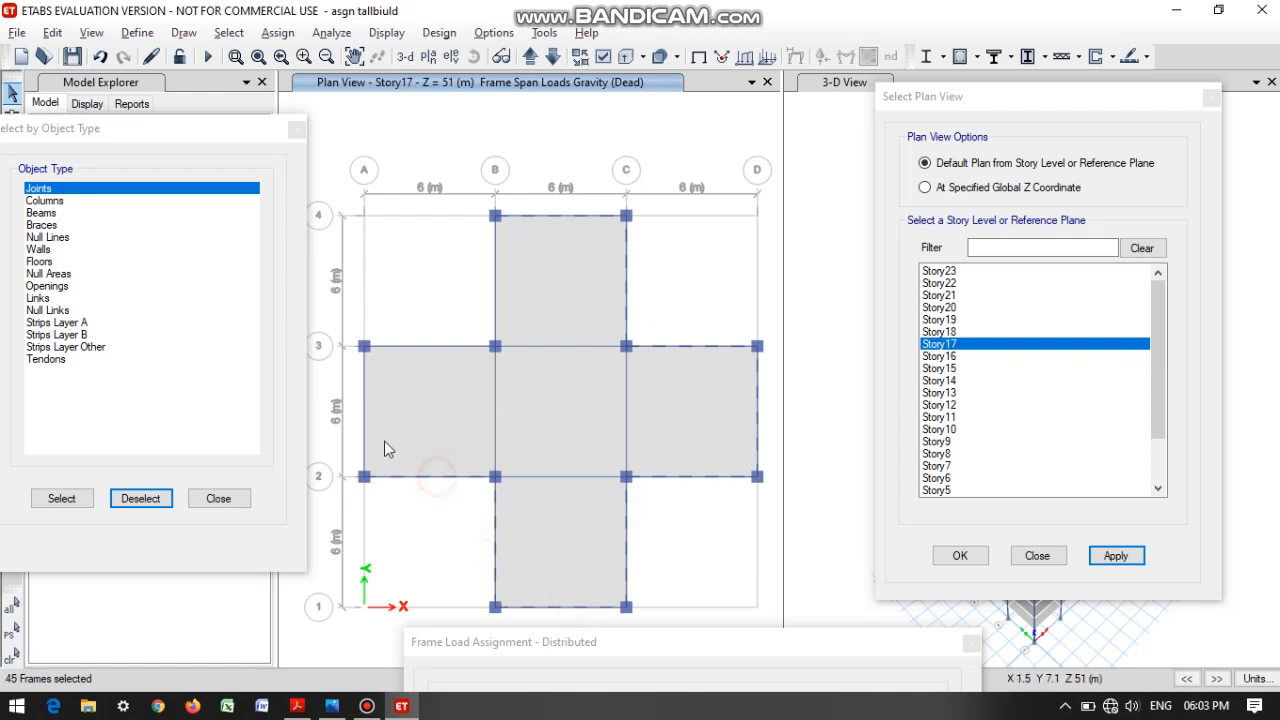
click(364, 426)
click(414, 347)
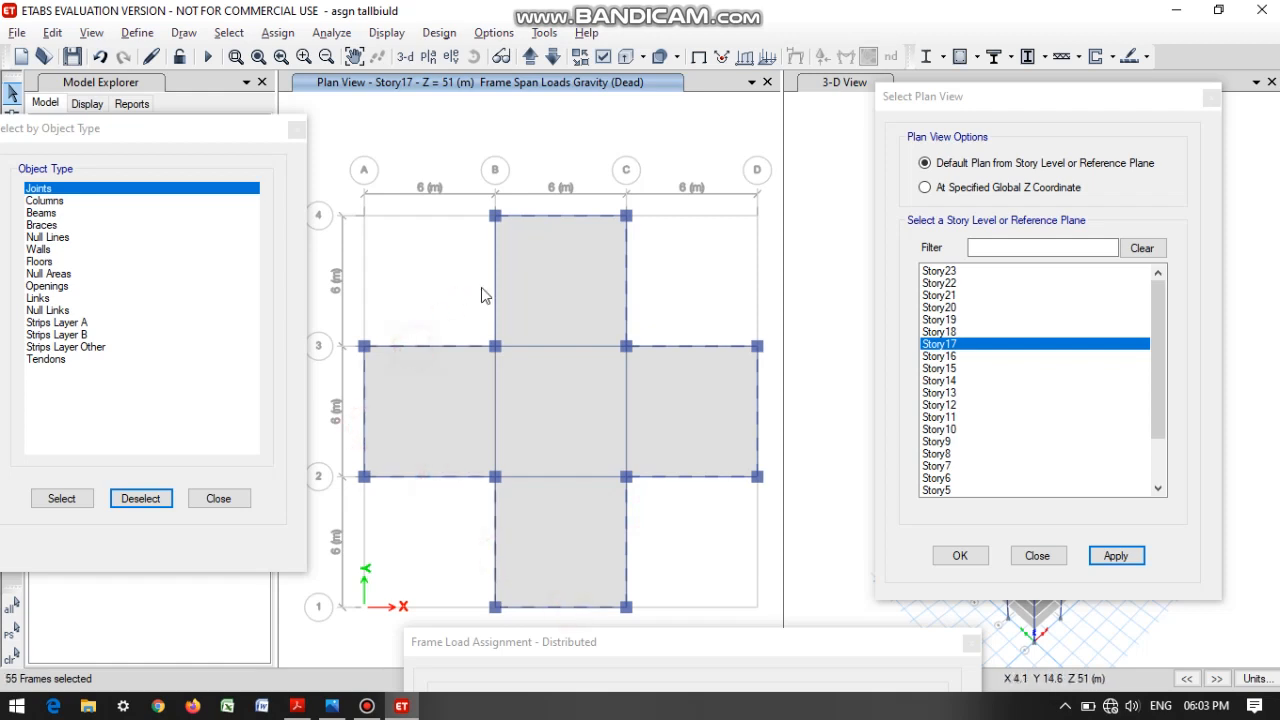
click(494, 290)
click(632, 646)
drag(632, 646, 536, 284)
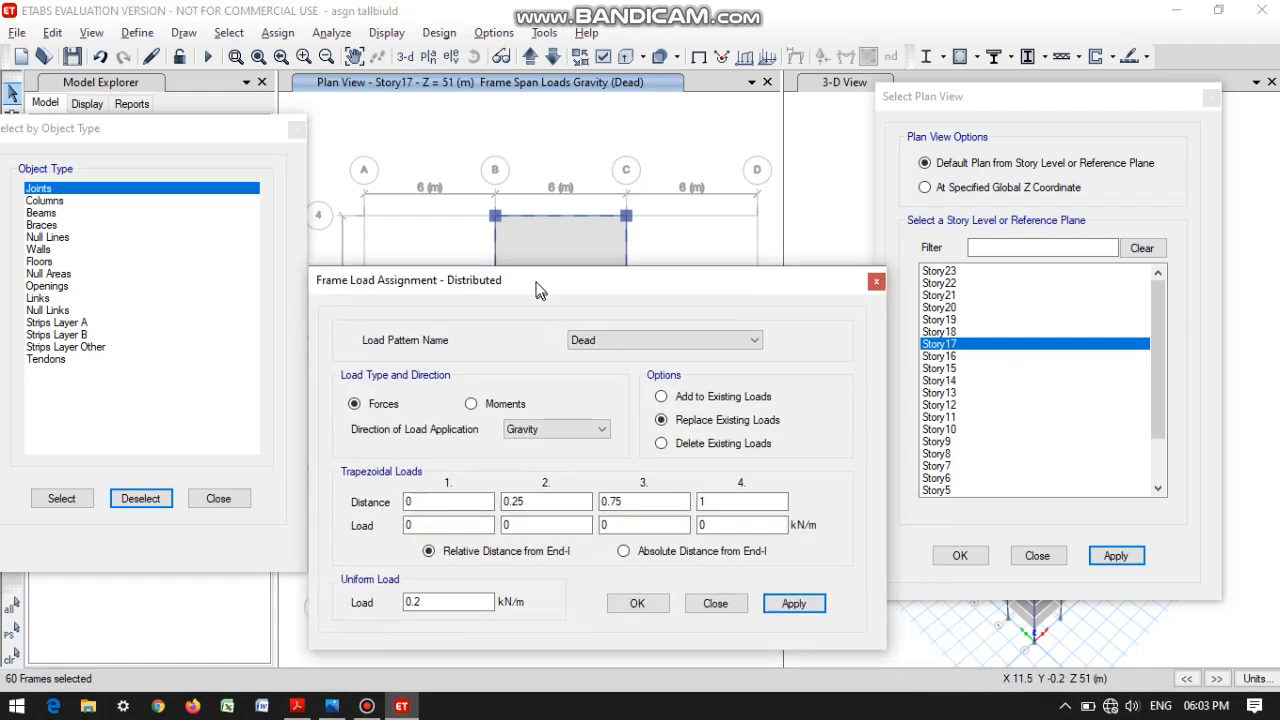
click(791, 601)
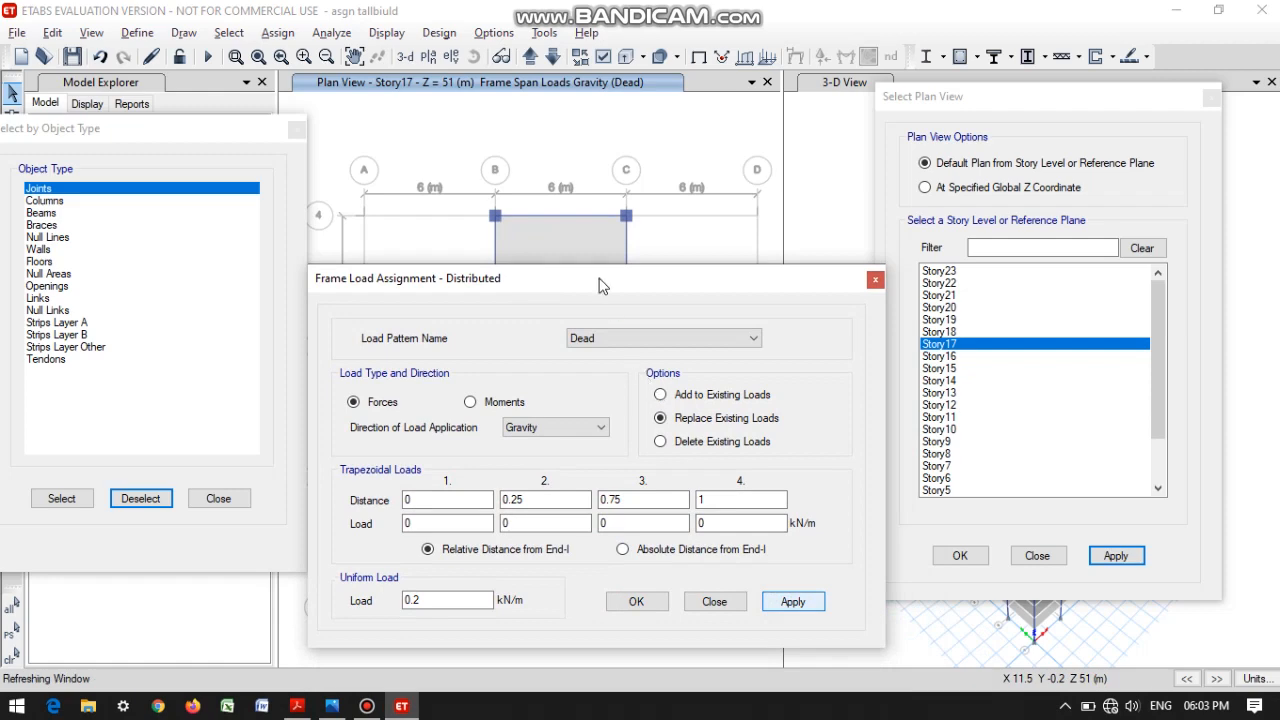
Bring the plan view to Story22 and assign a uniform Dead load of 0.2 kN/m to the six perimeter beams of its two bays.
drag(598, 280, 660, 674)
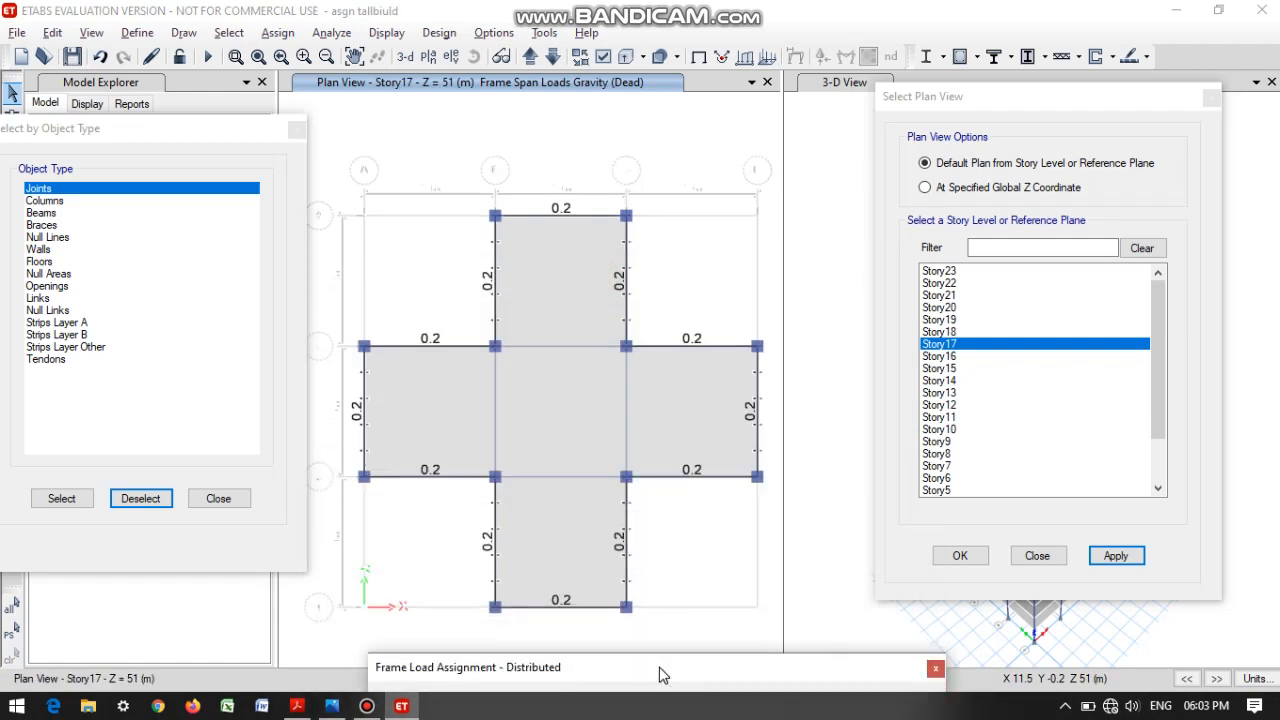
click(945, 284)
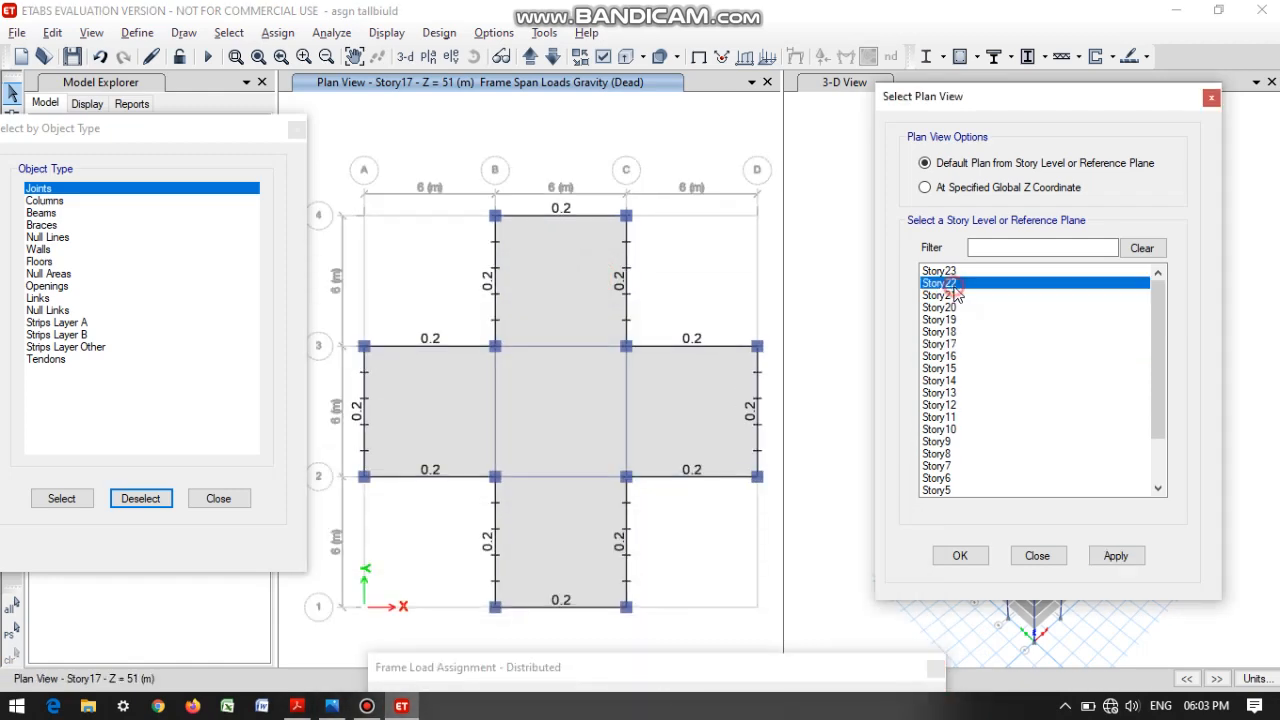
click(1127, 561)
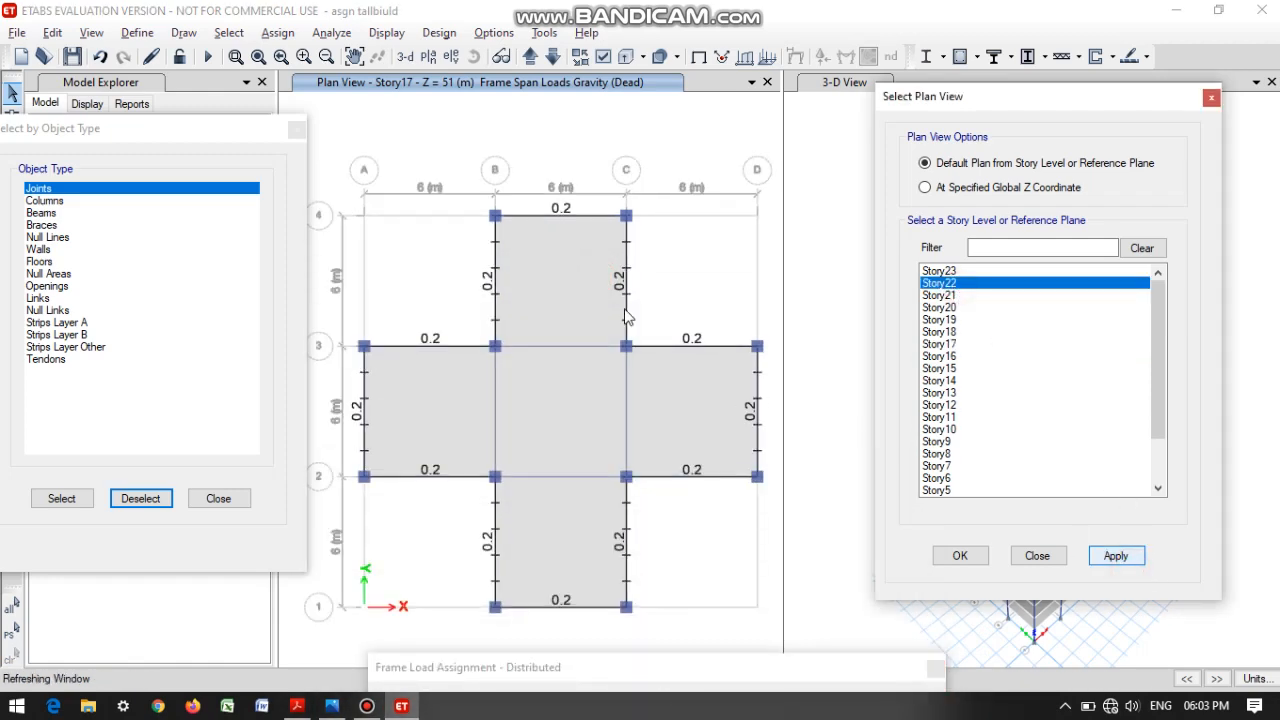
click(521, 345)
click(626, 392)
click(629, 545)
click(571, 607)
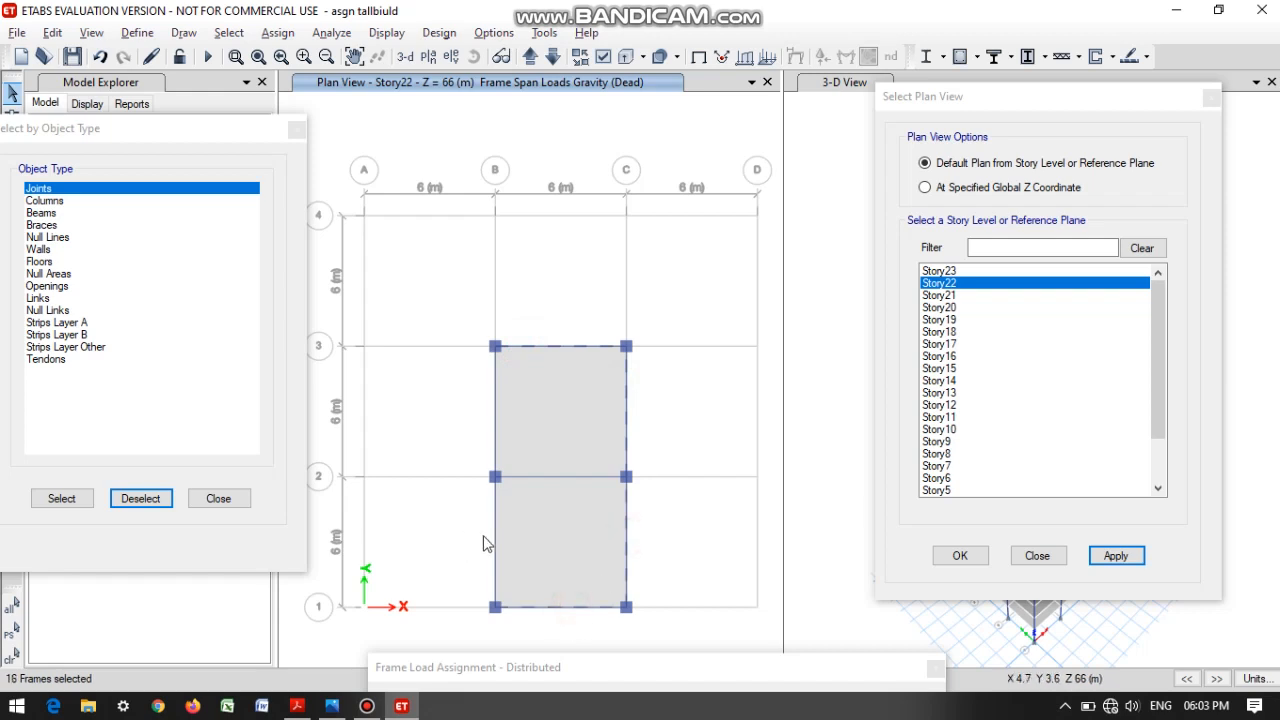
click(494, 540)
click(495, 413)
click(680, 667)
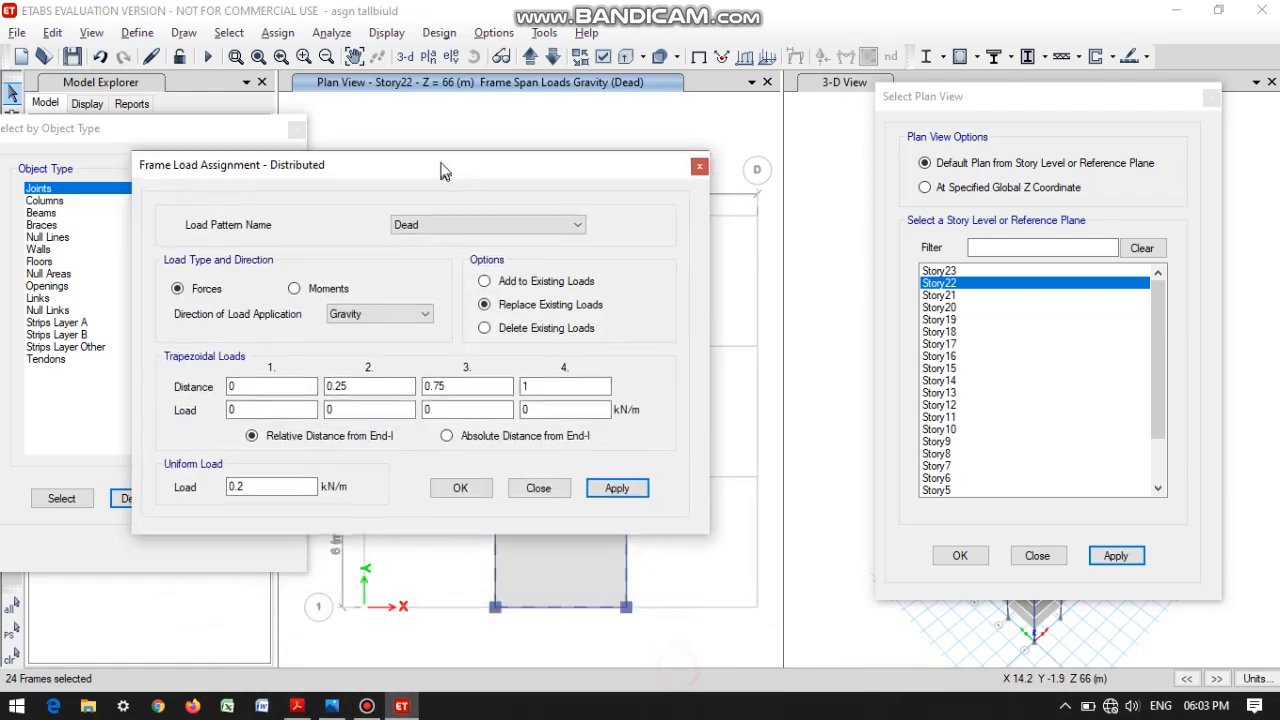
click(618, 478)
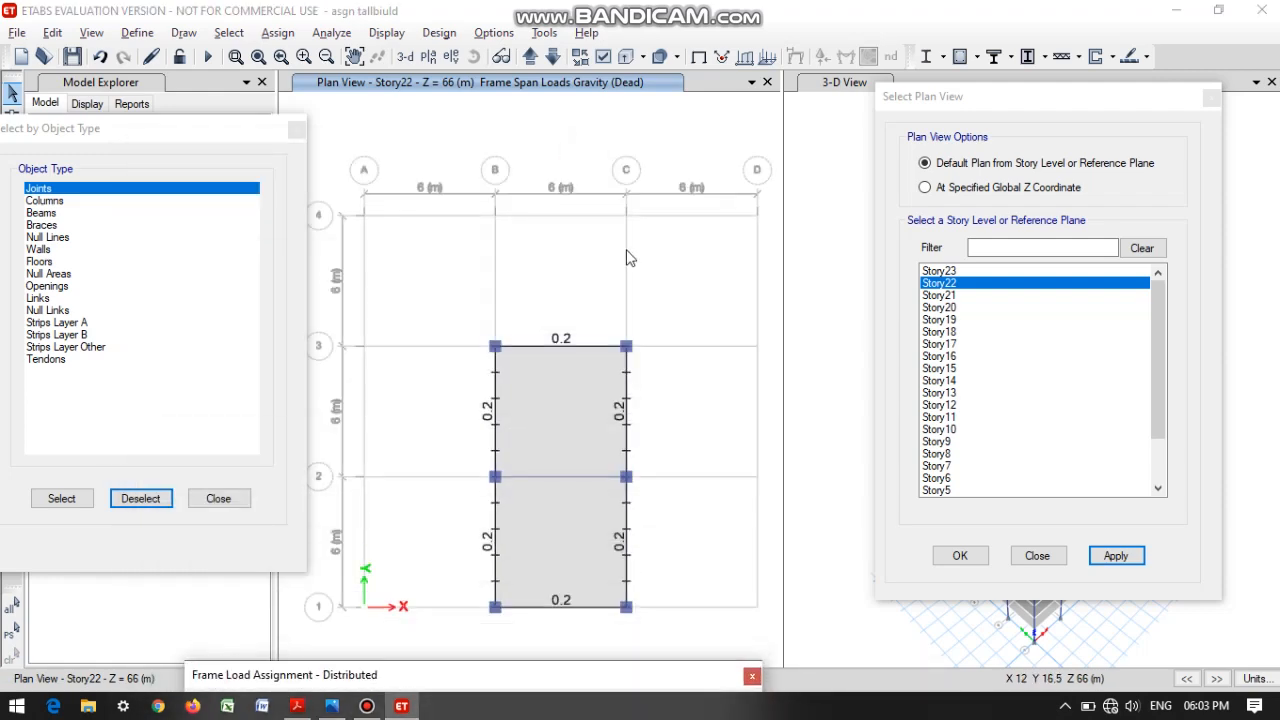
Bring the plan view to Story23 and delete the existing distributed Dead loads from the six perimeter beams of its two bays.
click(591, 185)
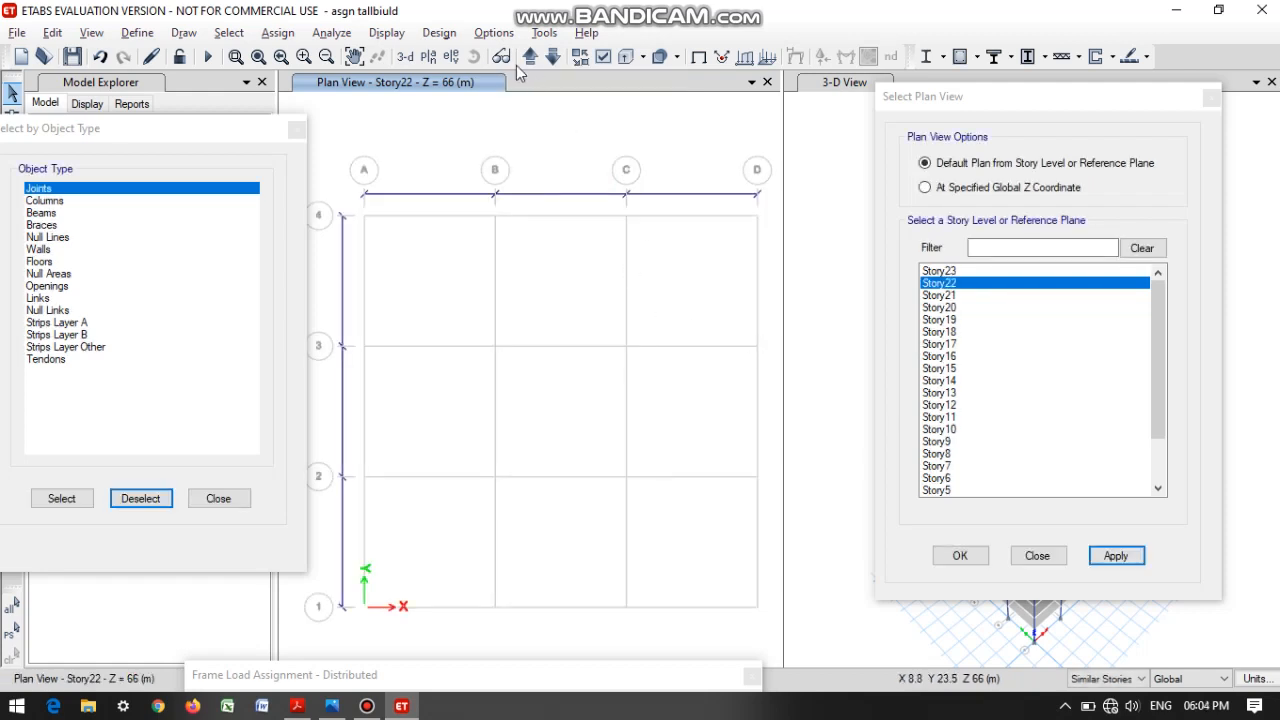
click(990, 271)
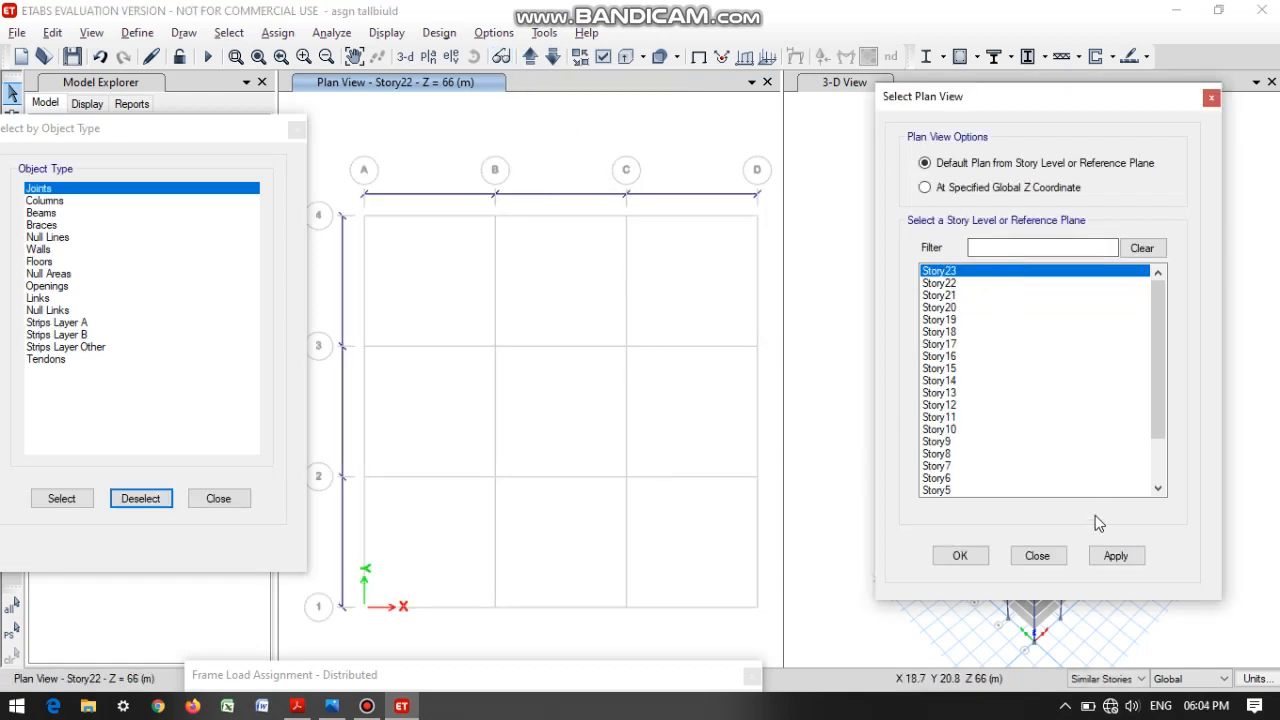
click(1112, 556)
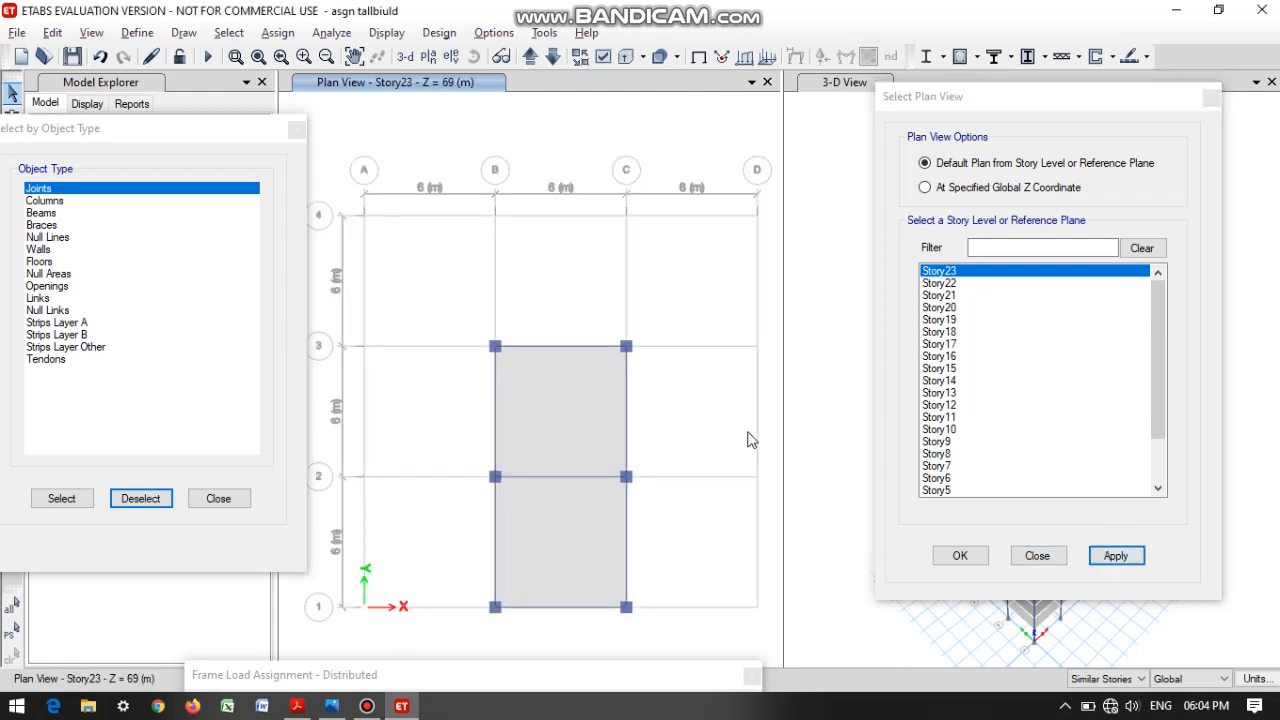
click(587, 346)
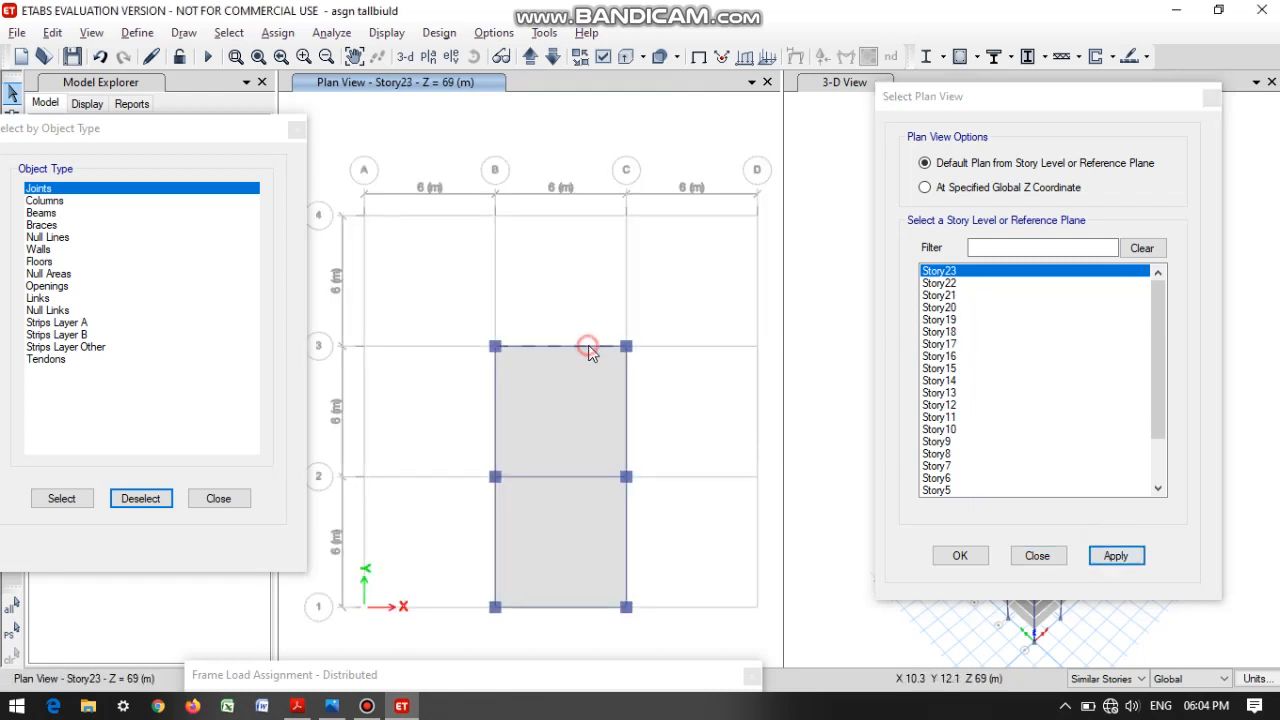
click(629, 410)
click(629, 516)
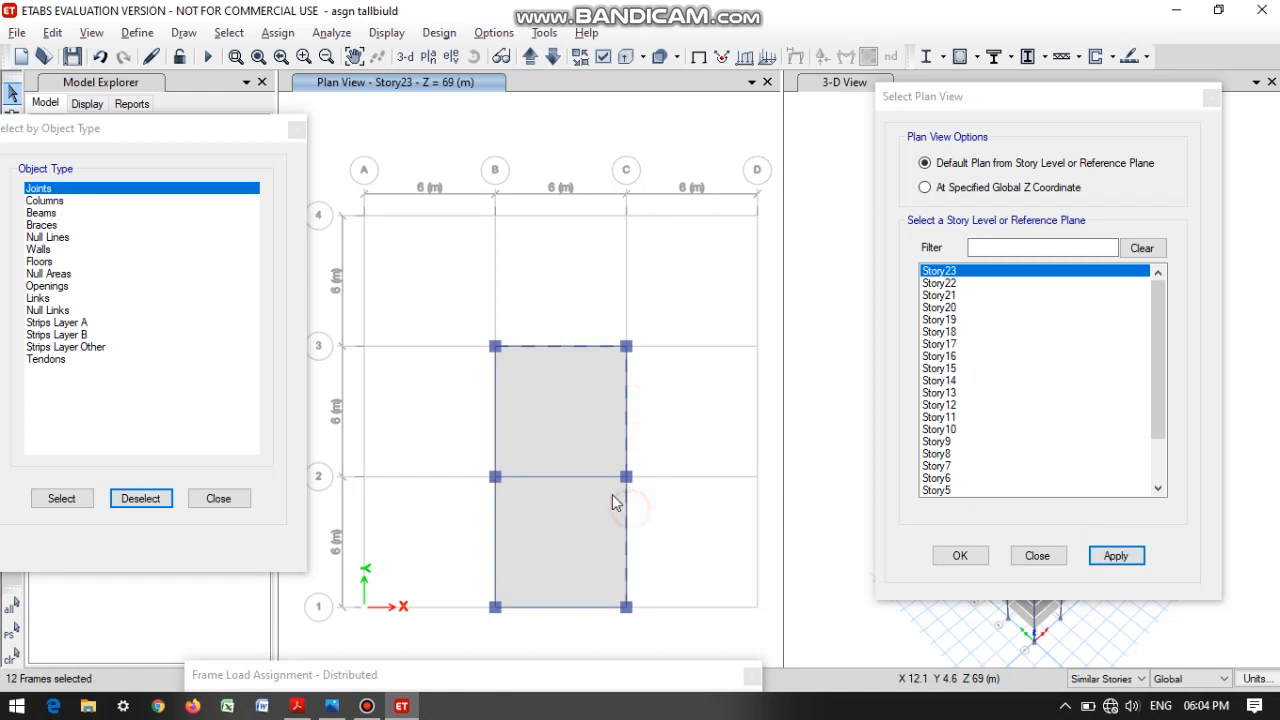
click(491, 500)
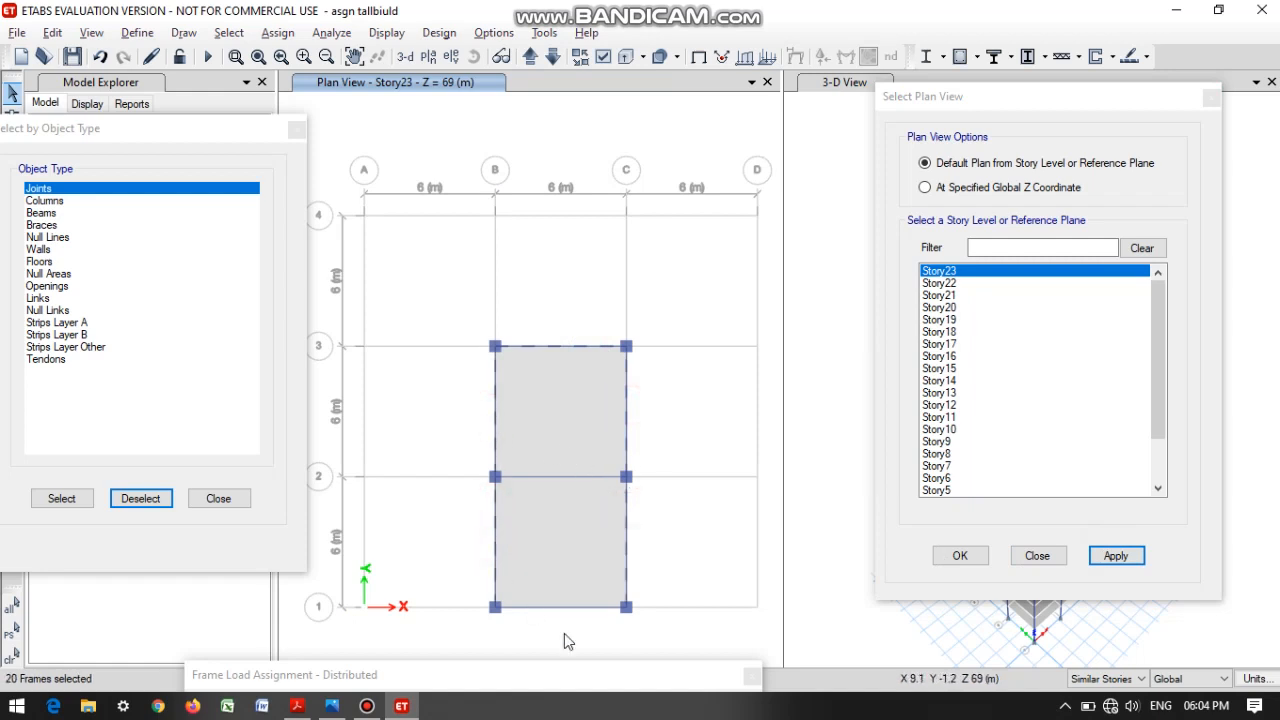
click(560, 607)
drag(563, 674, 591, 241)
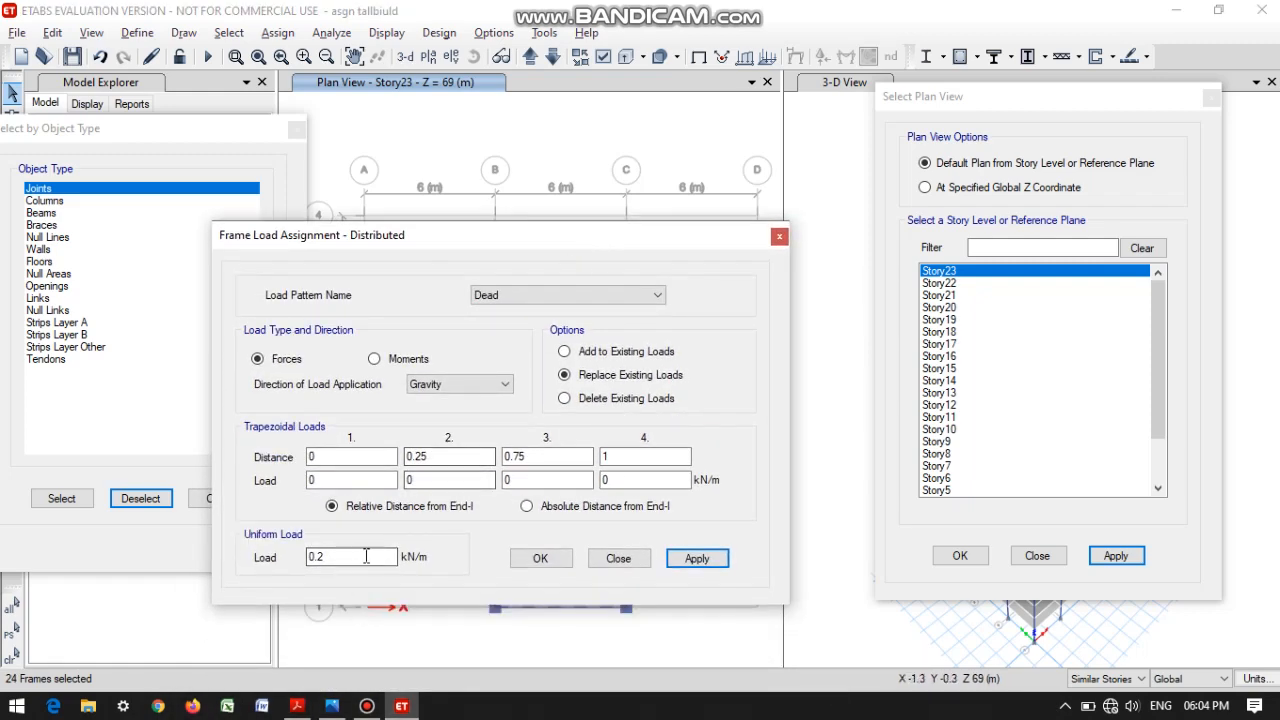
click(661, 400)
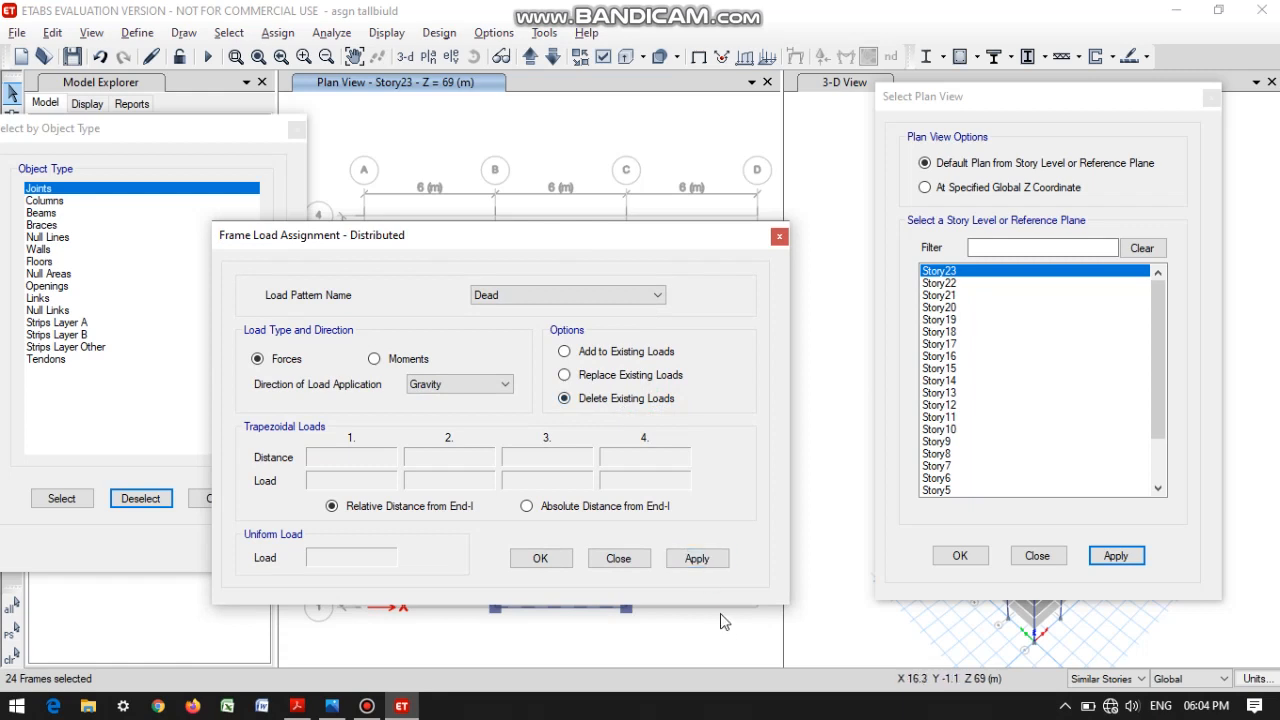
click(692, 560)
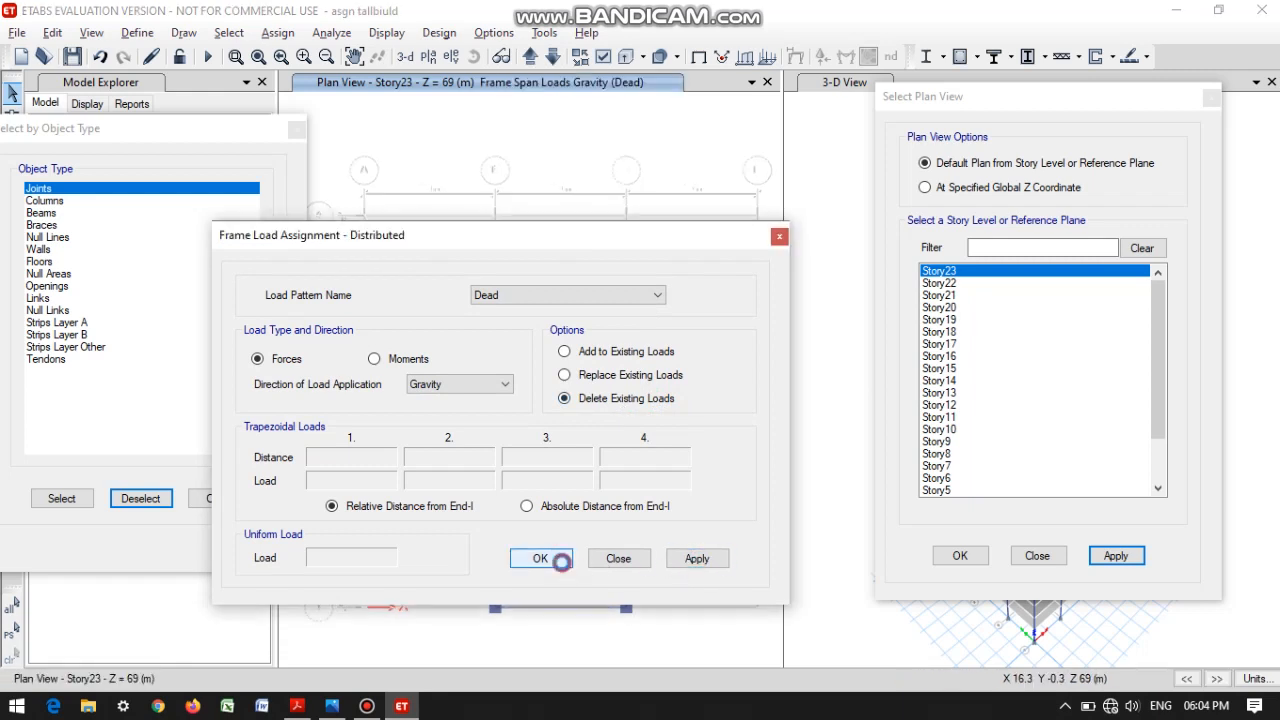
click(563, 568)
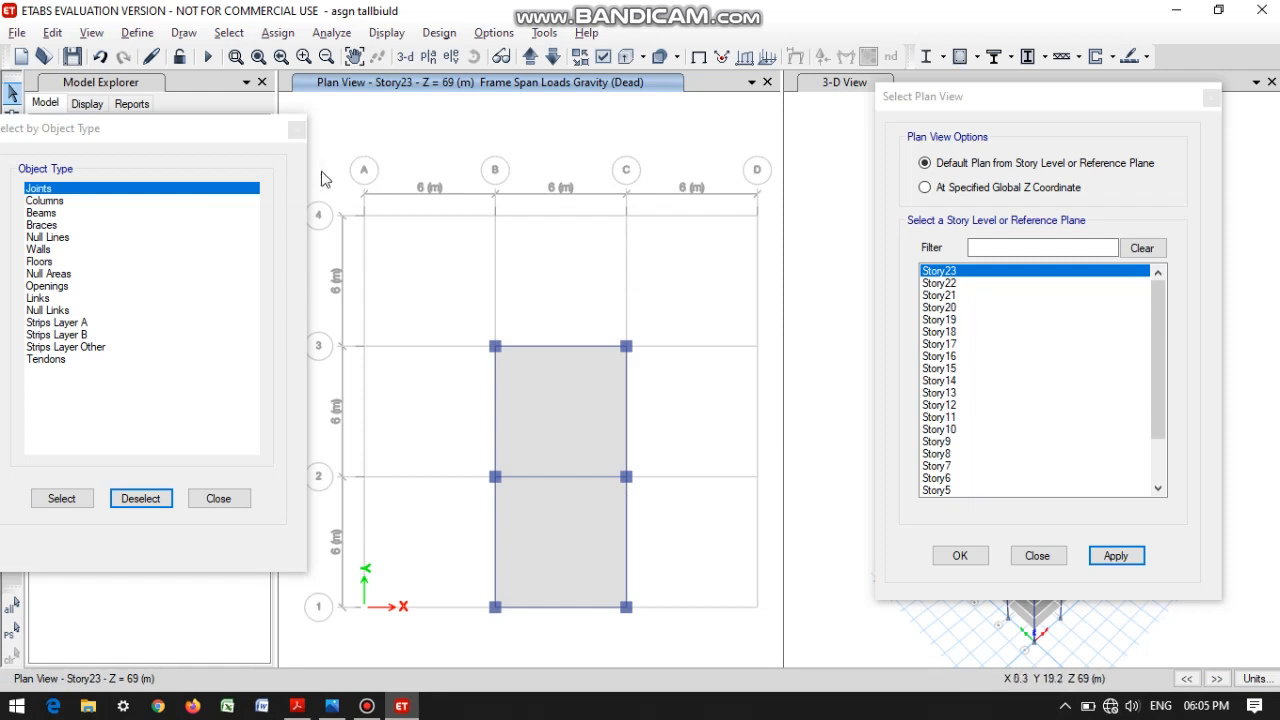
Bring the plan view to Base and assign fixed restraints, with all translations and rotations restrained, to every joint on the grid.
click(297, 132)
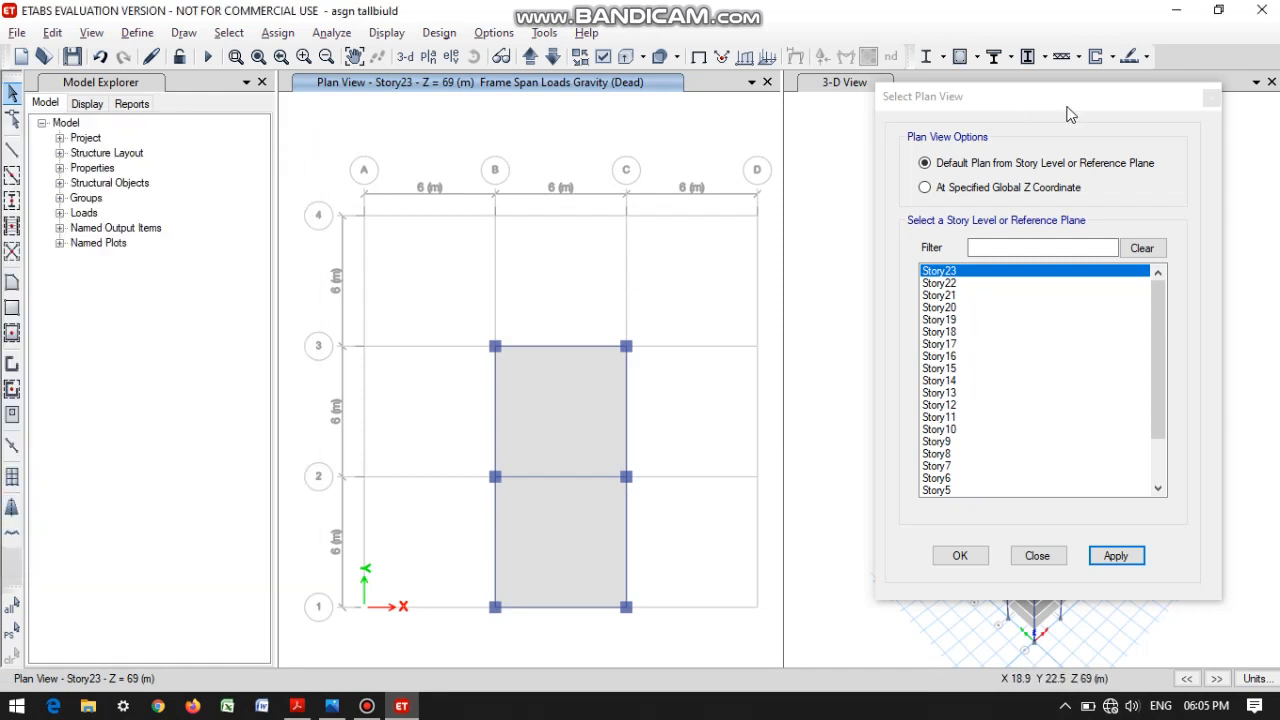
drag(1158, 362, 1150, 420)
click(1080, 491)
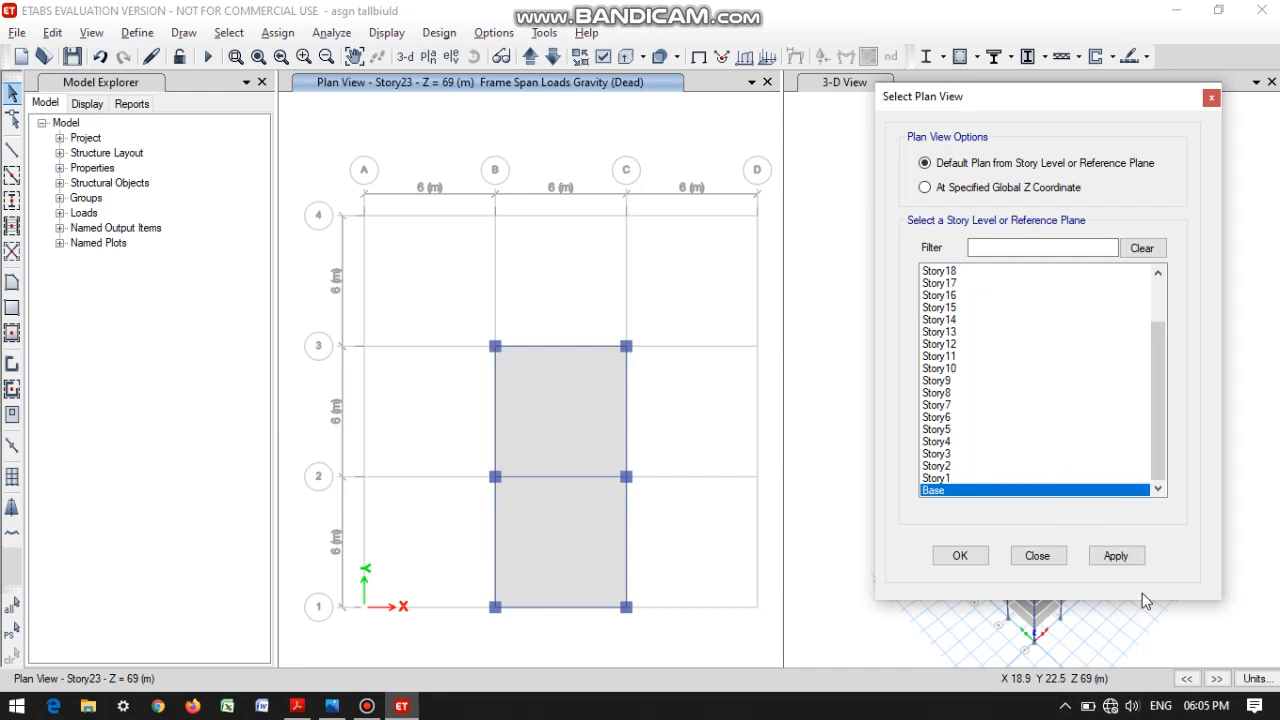
click(1120, 558)
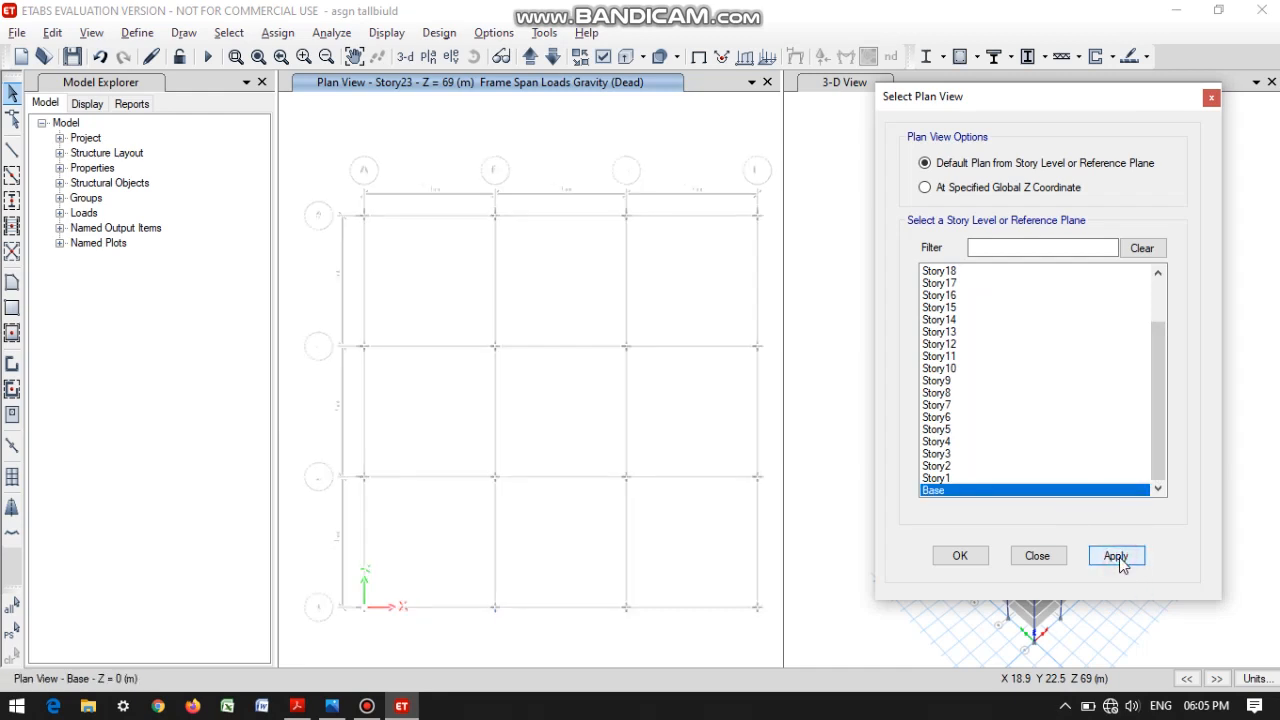
drag(333, 178, 768, 648)
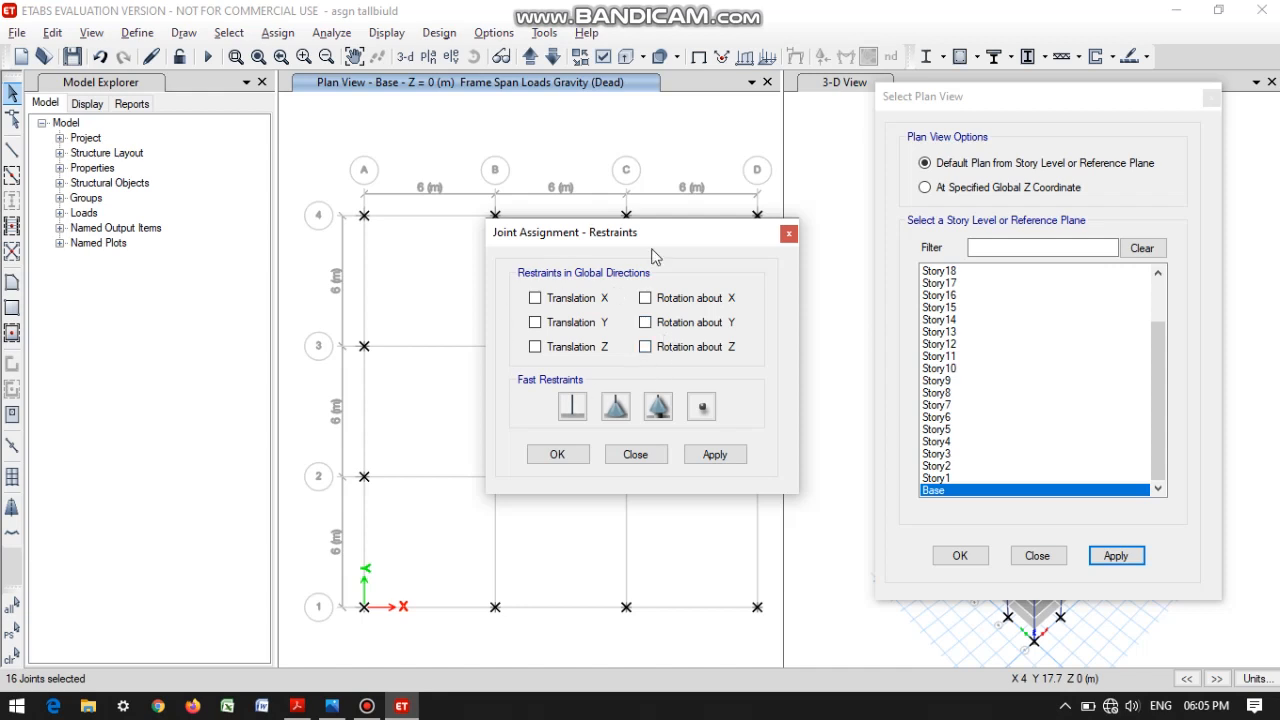
click(572, 406)
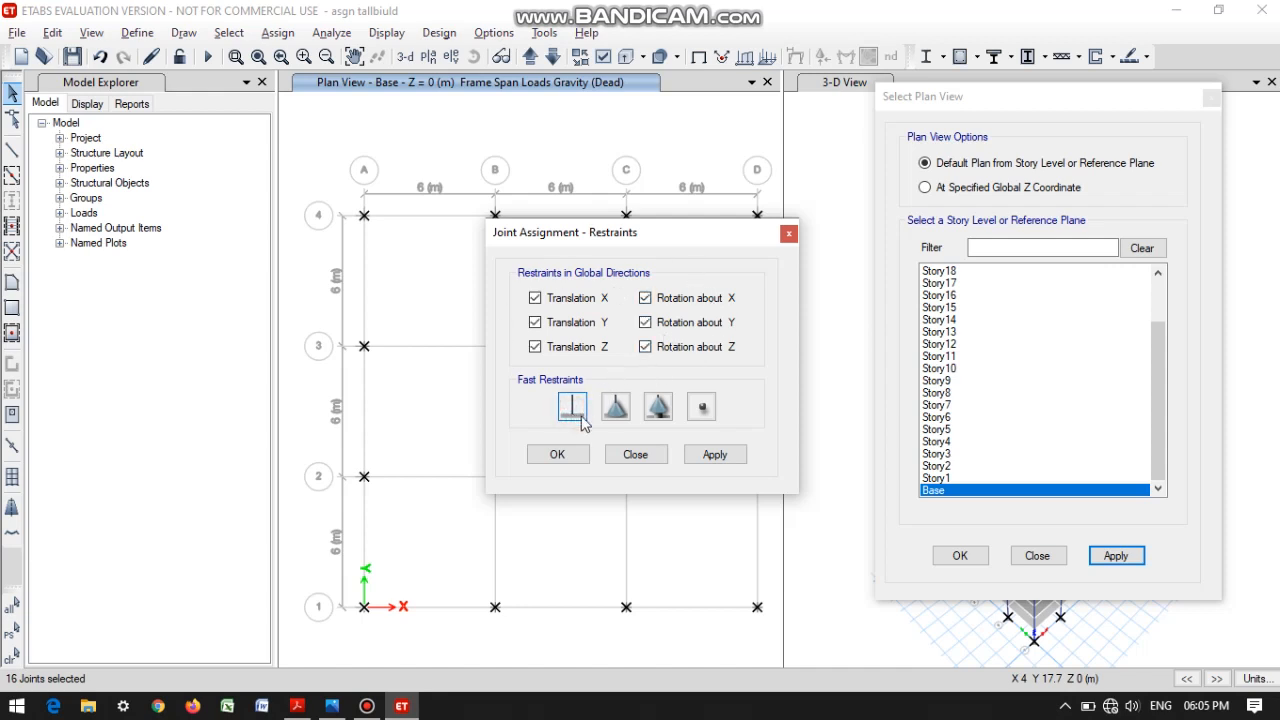
click(716, 458)
click(716, 458)
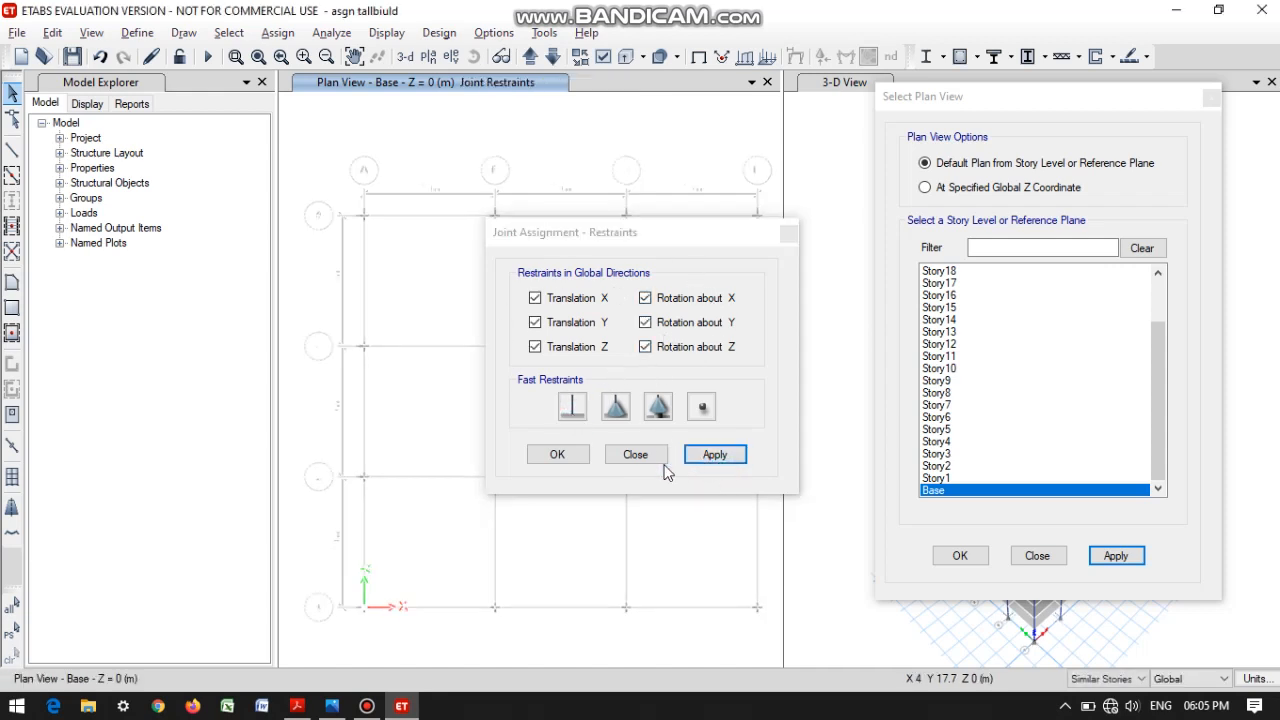
click(575, 462)
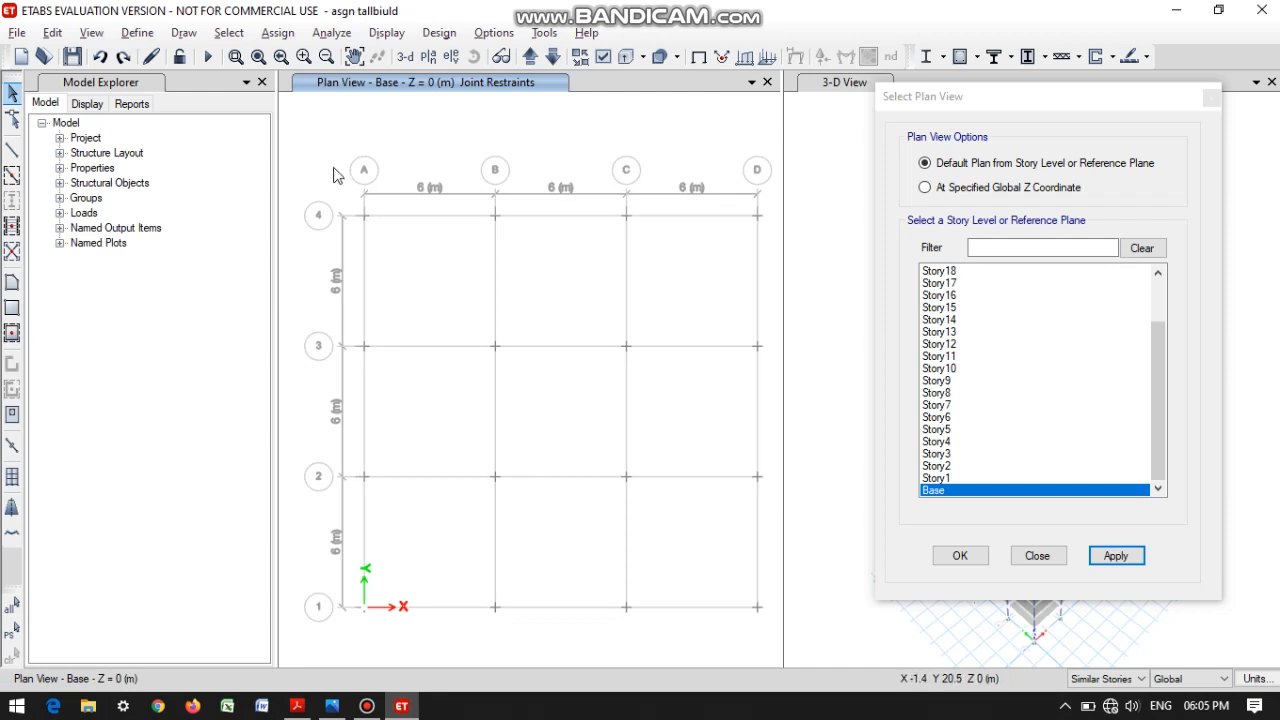
Switch the story scope to One Story and reapply the fixed restraints to all joints of the Base plan.
click(1133, 679)
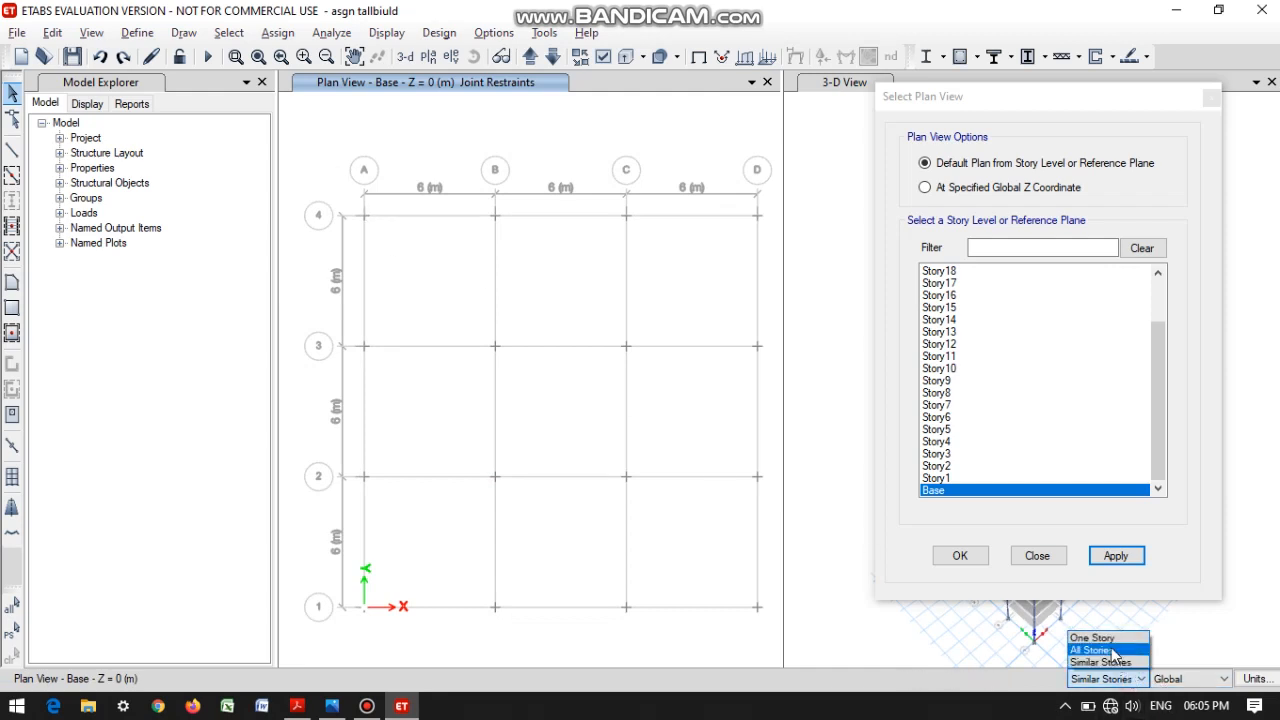
click(1100, 646)
drag(337, 171, 781, 641)
key(ctrl+shift+r)
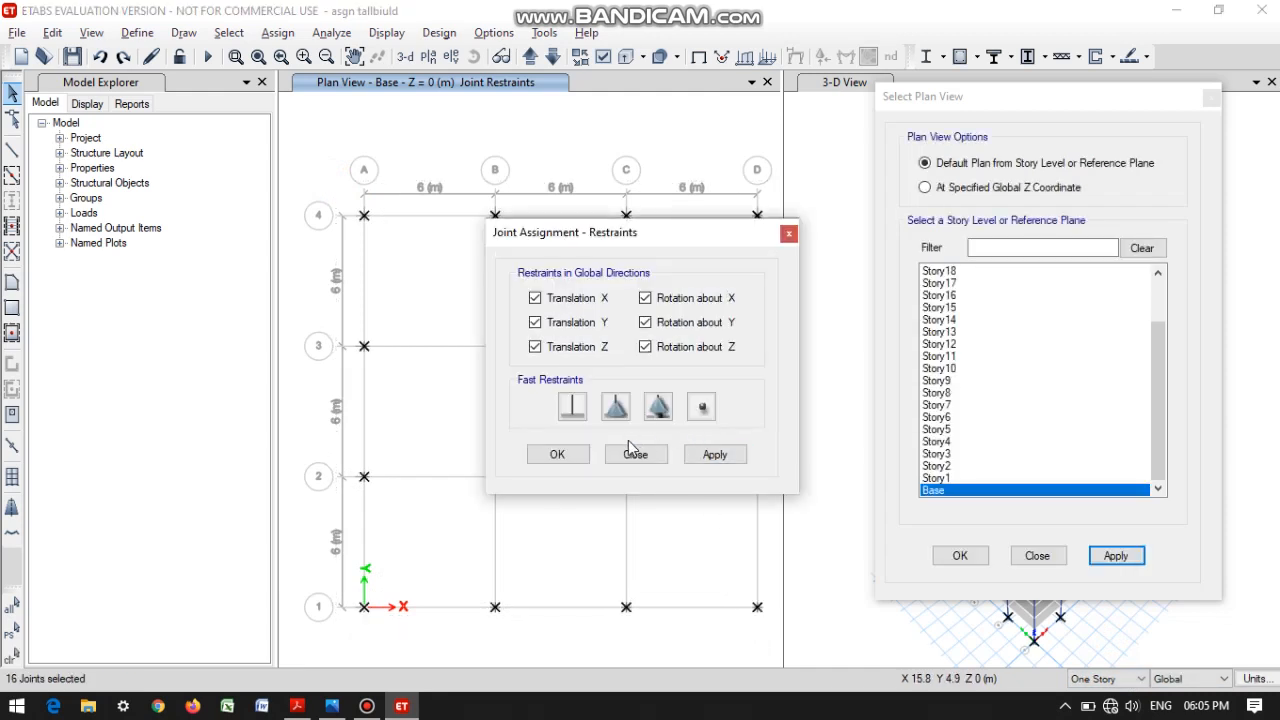
click(700, 468)
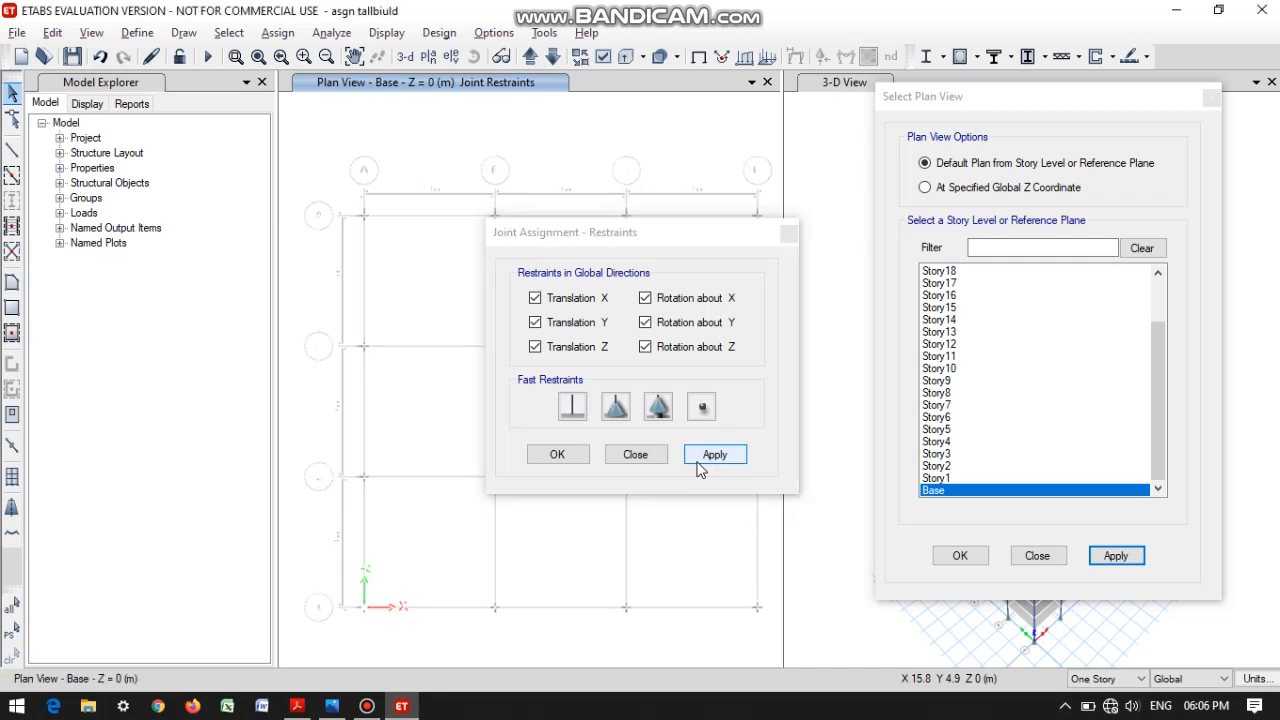
click(551, 455)
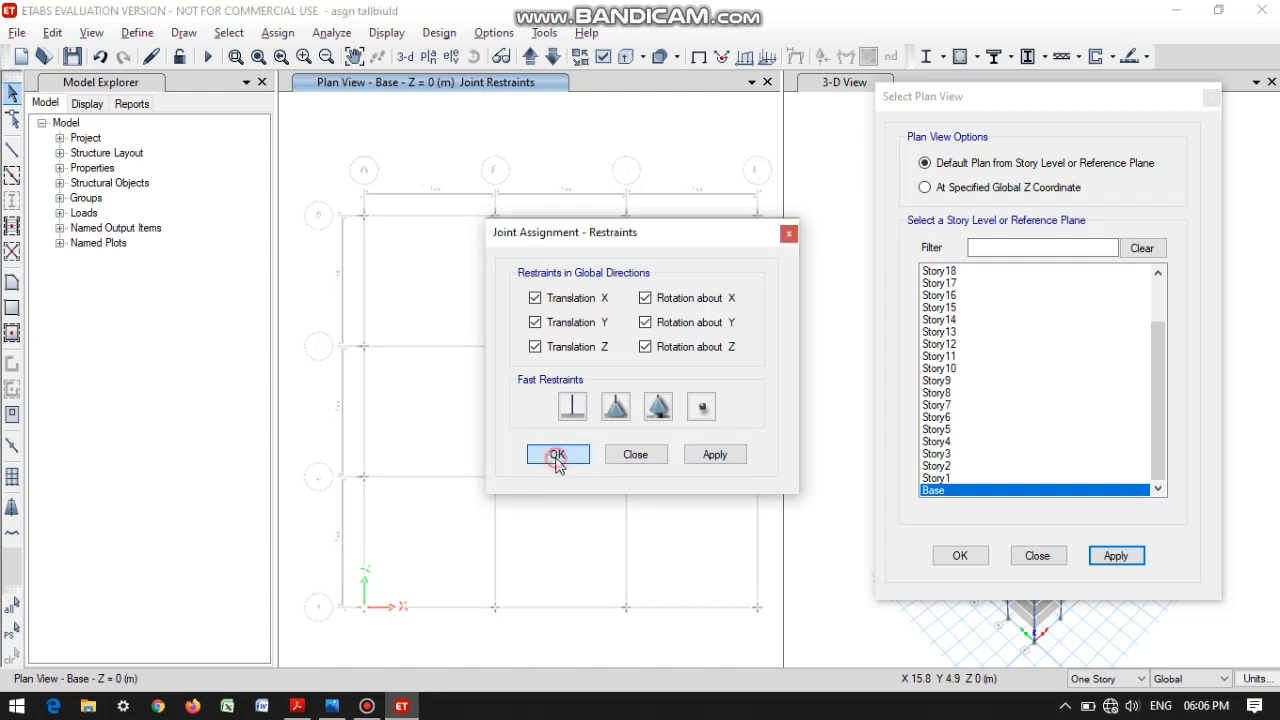
Close the plan selection and auto-draw cladding around the whole building using its floors.
click(1211, 97)
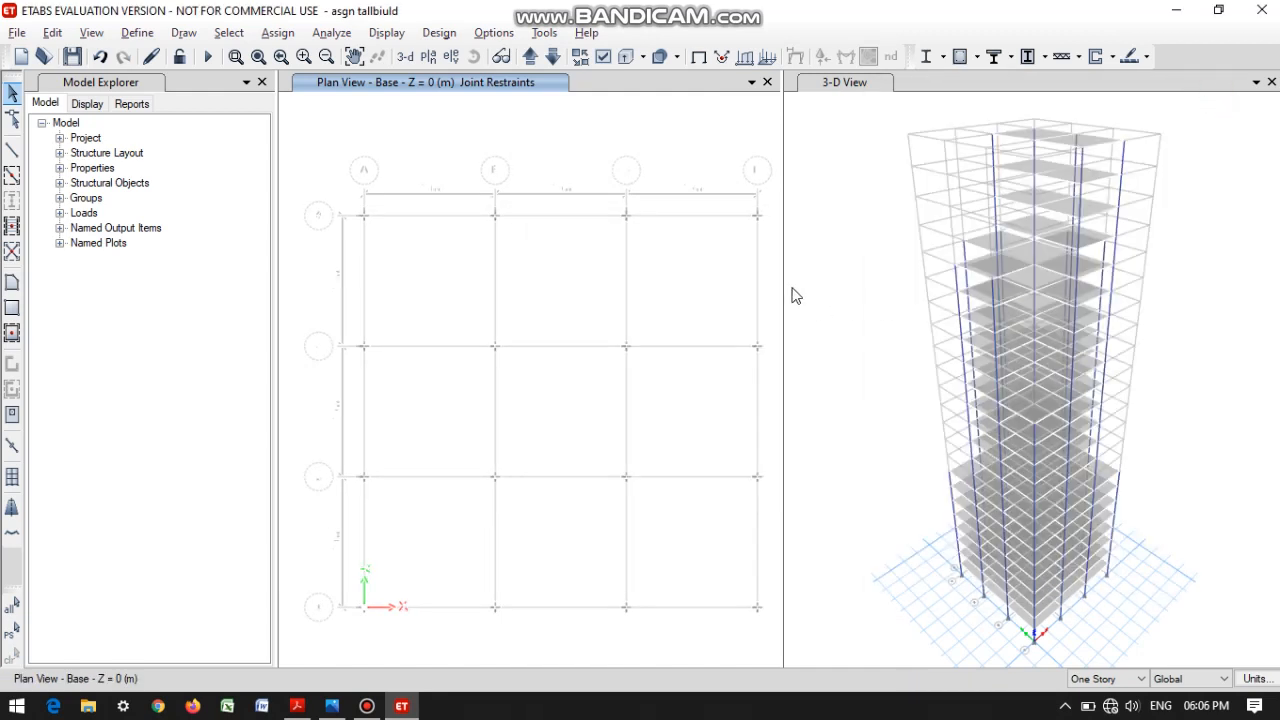
click(178, 34)
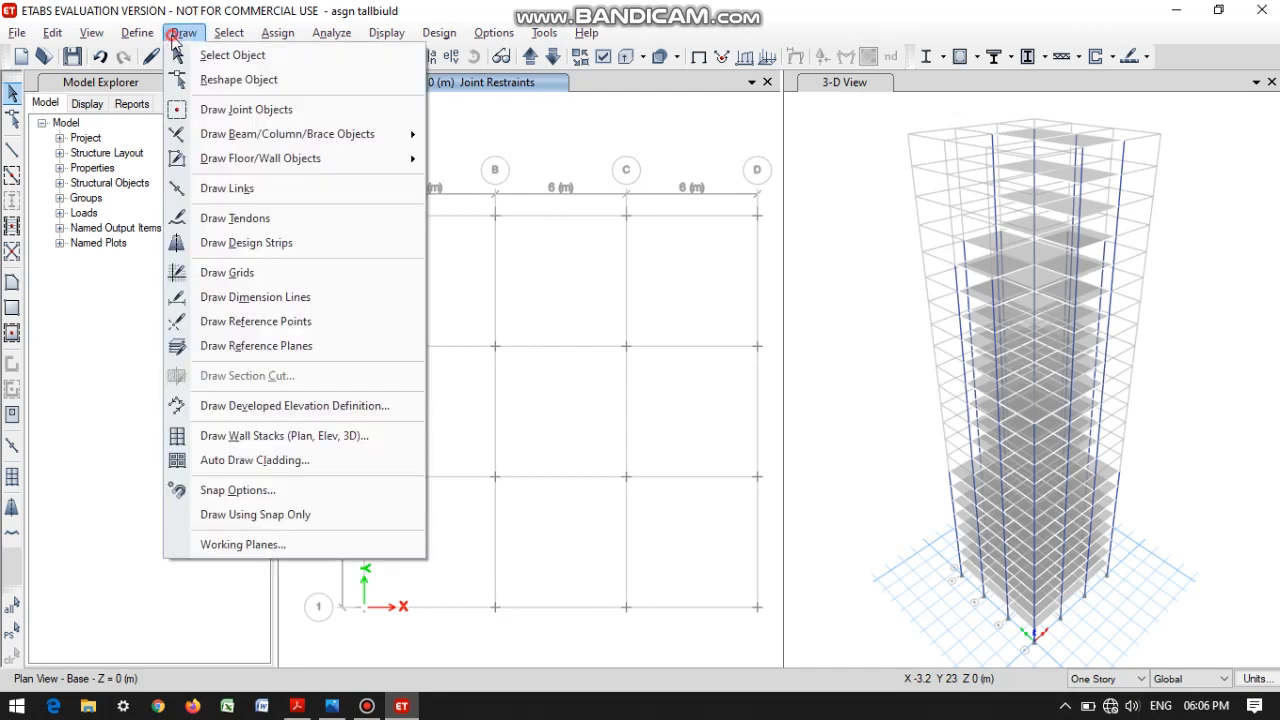
click(295, 461)
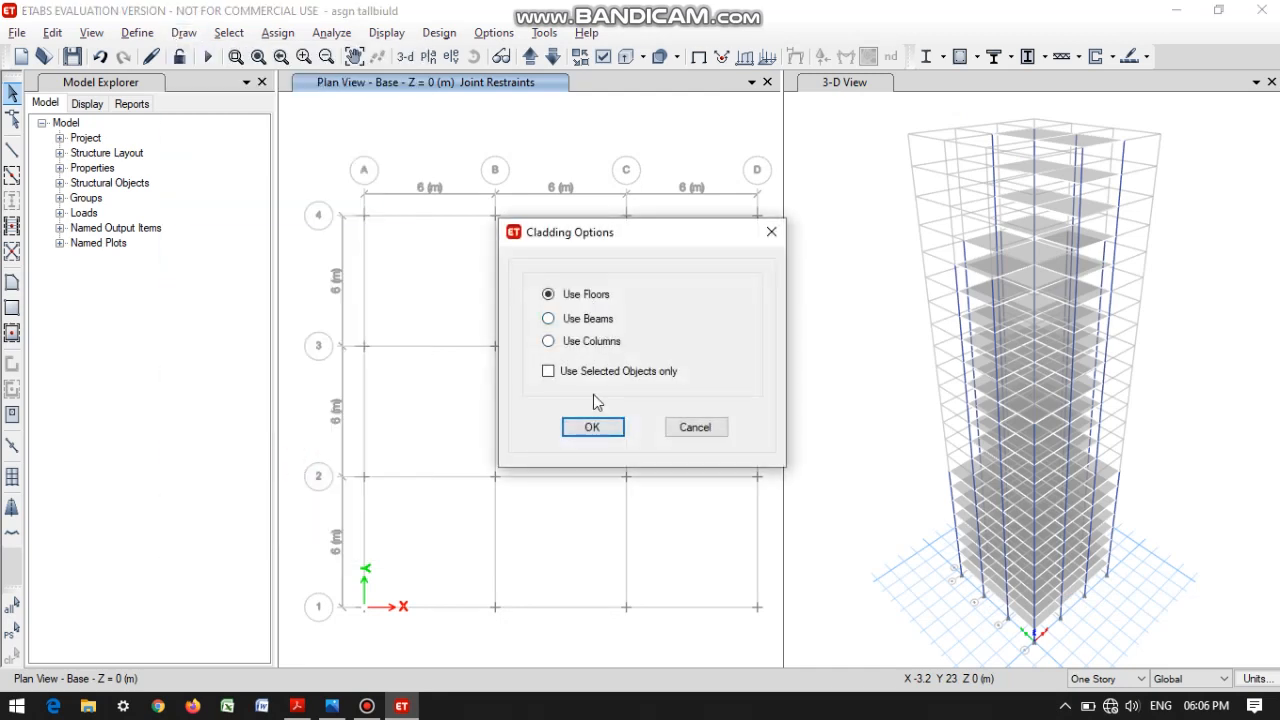
click(594, 428)
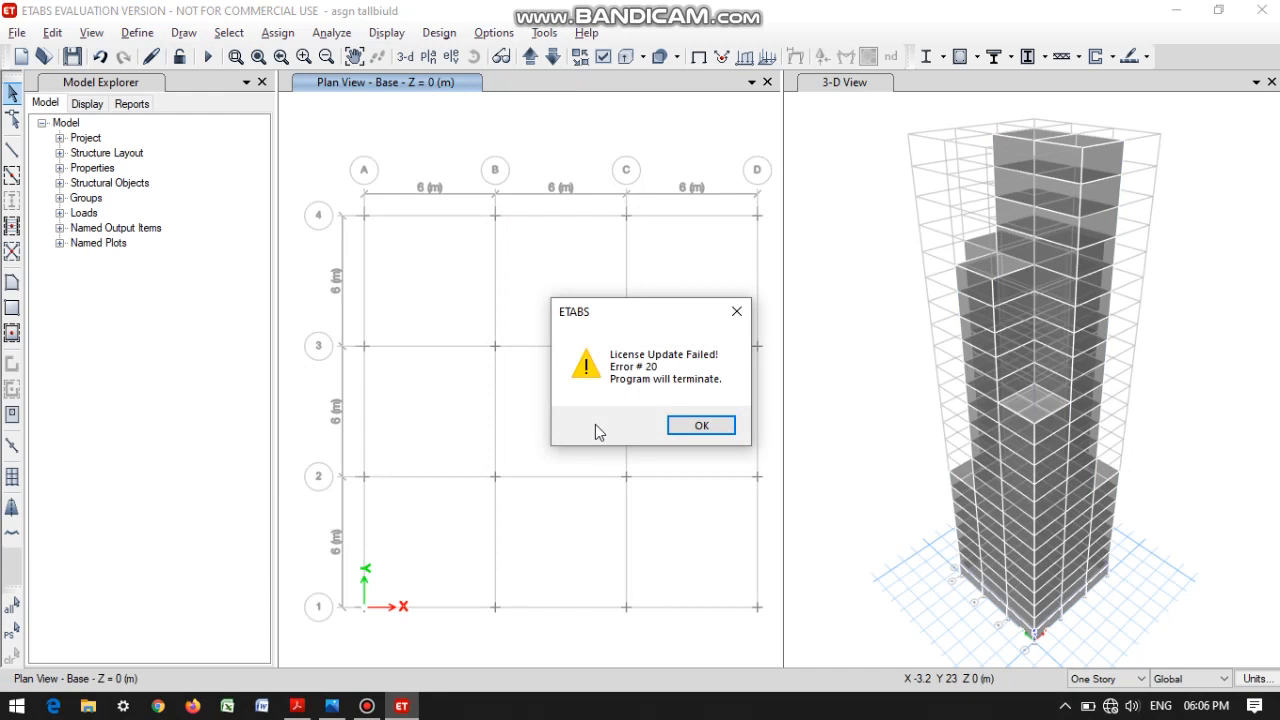
click(701, 425)
Add a load pattern named Wind of type Wind with Indian IS 875:2015 auto lateral load, and open its lateral load settings.
click(729, 139)
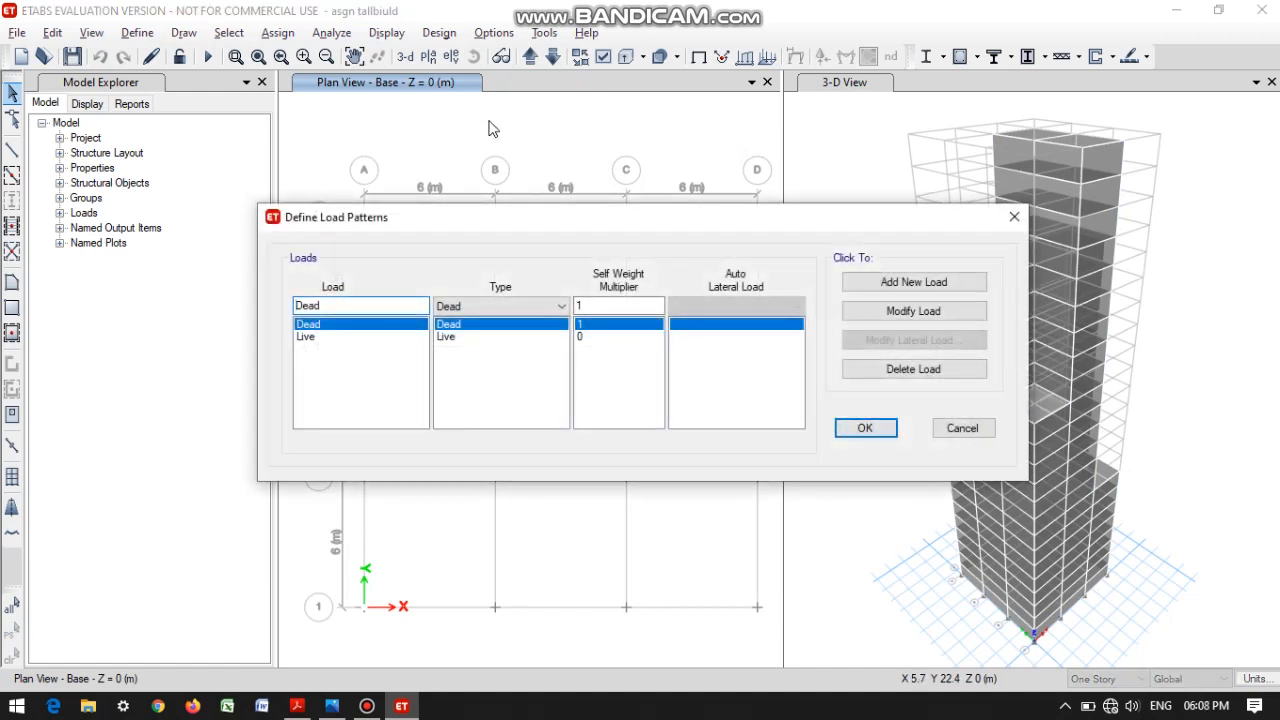
double_click(330, 308)
text(Wind)
click(500, 306)
click(455, 421)
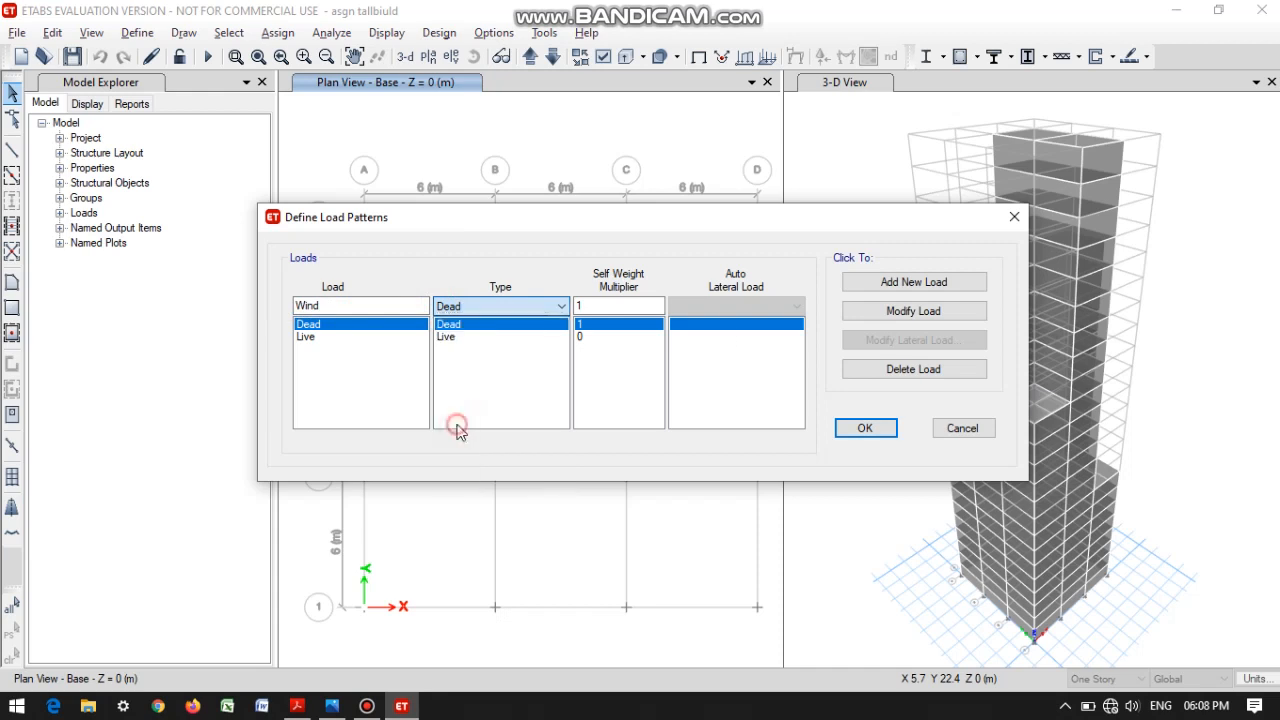
click(797, 307)
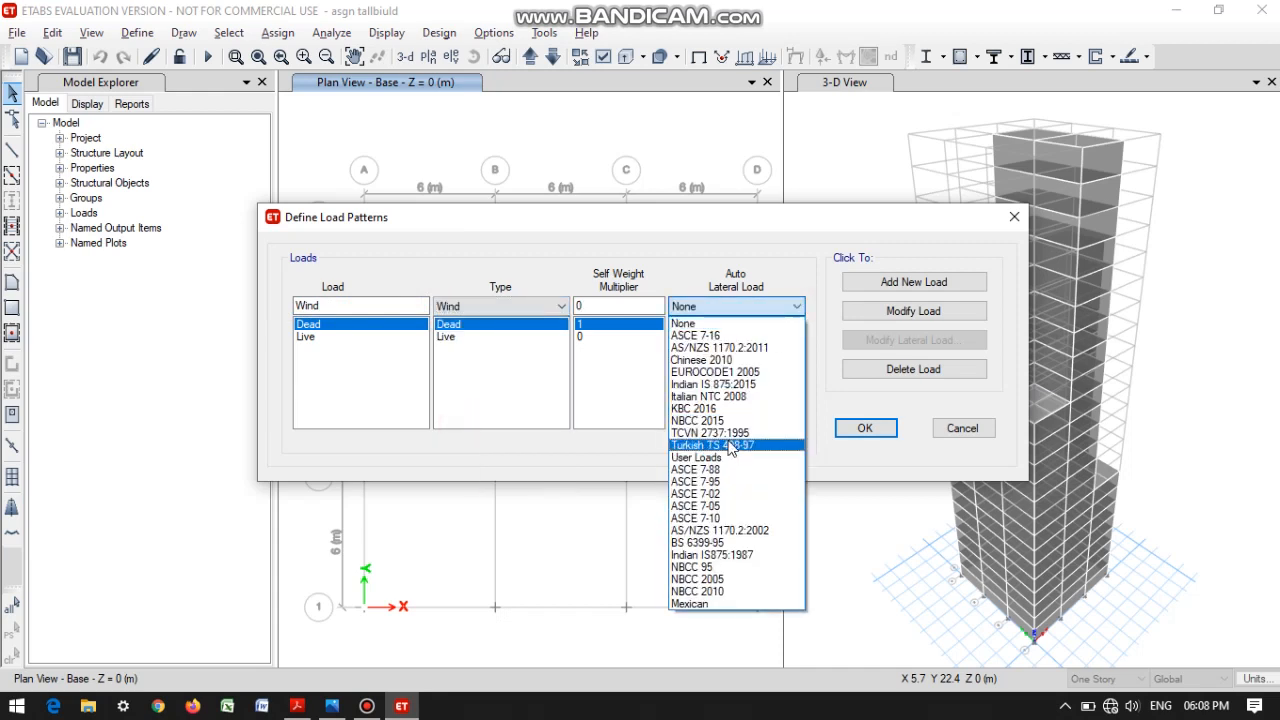
click(712, 384)
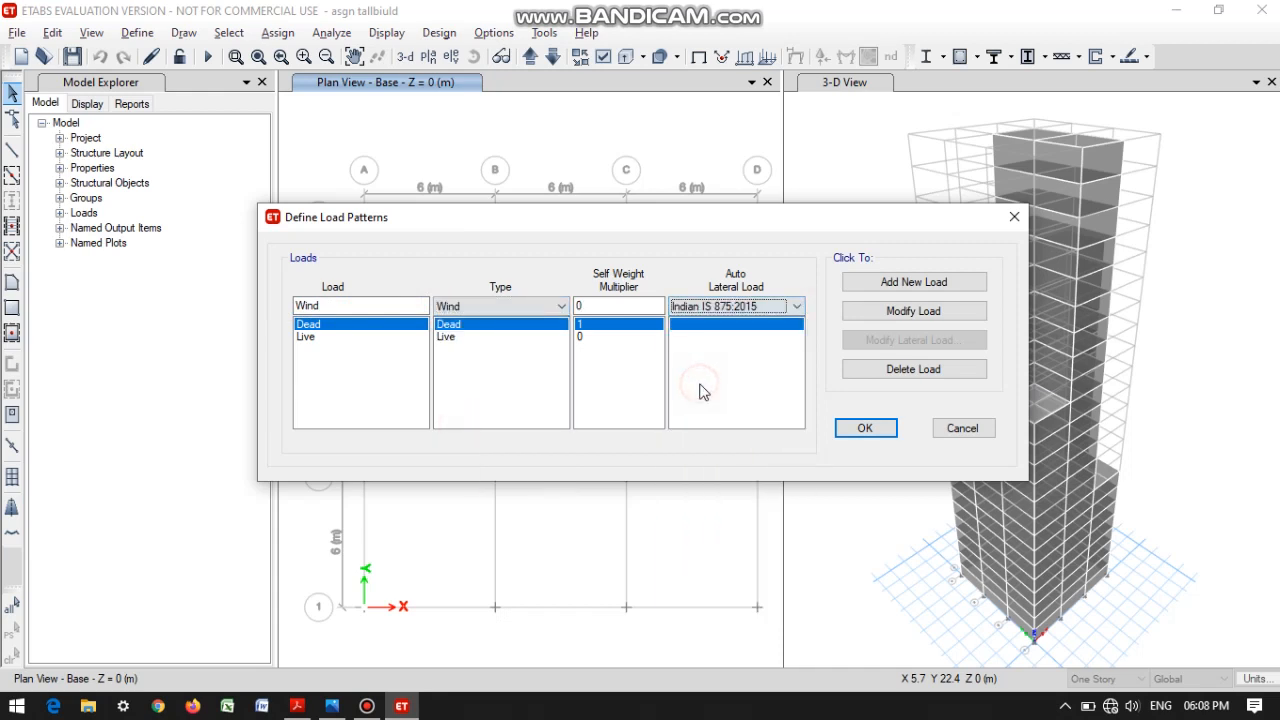
click(887, 282)
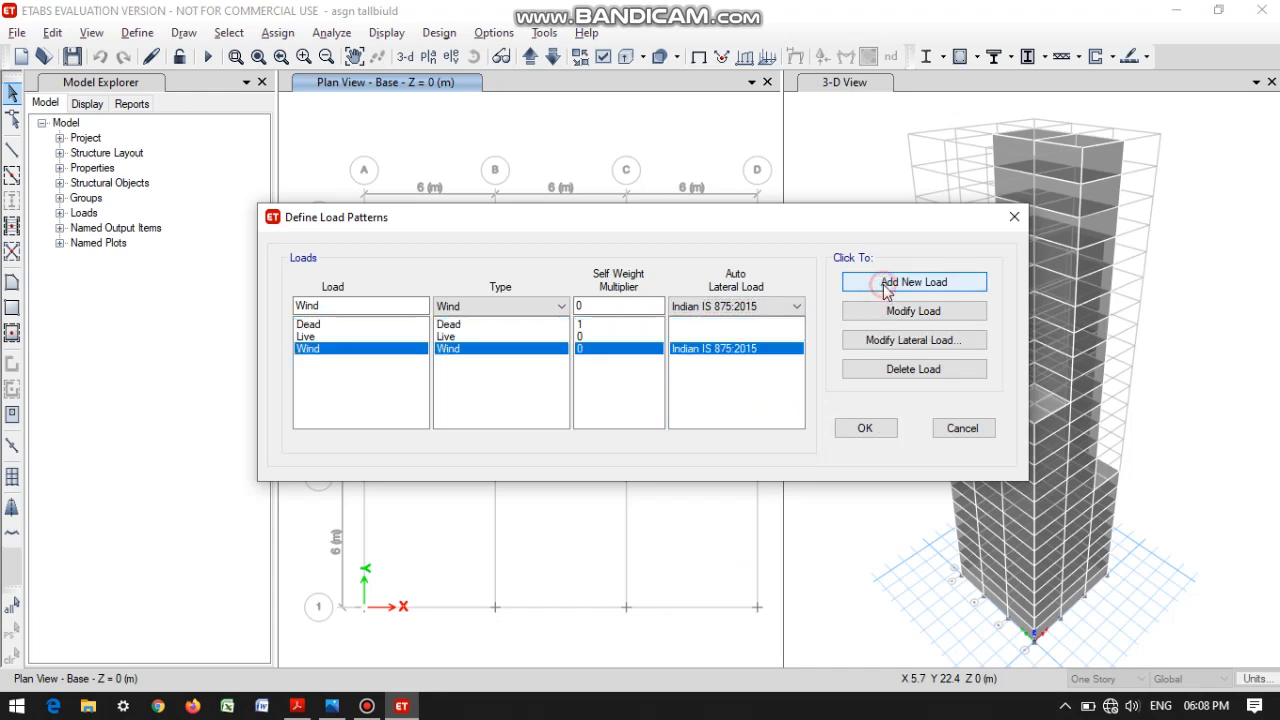
click(892, 342)
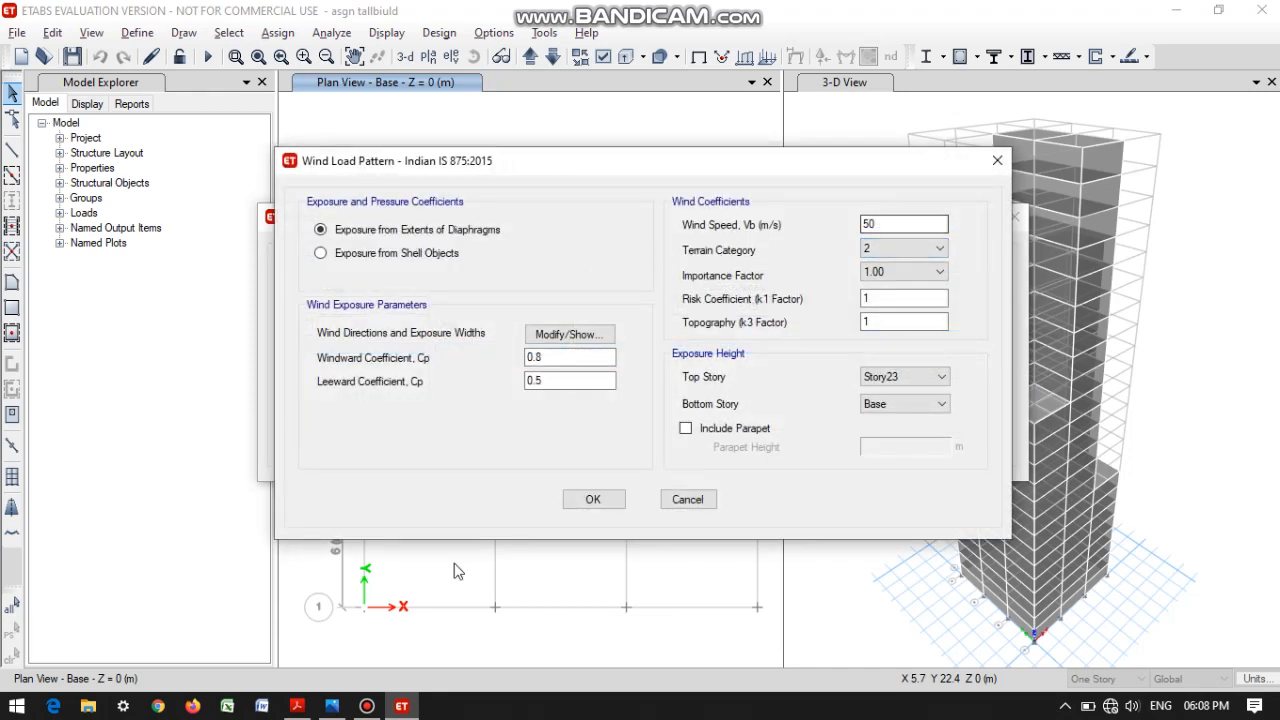
Consult the basic wind speed map in the IS 875 PDF, and set the Wind pattern's wind speed to 33 m/s and terrain category to 3.
click(299, 708)
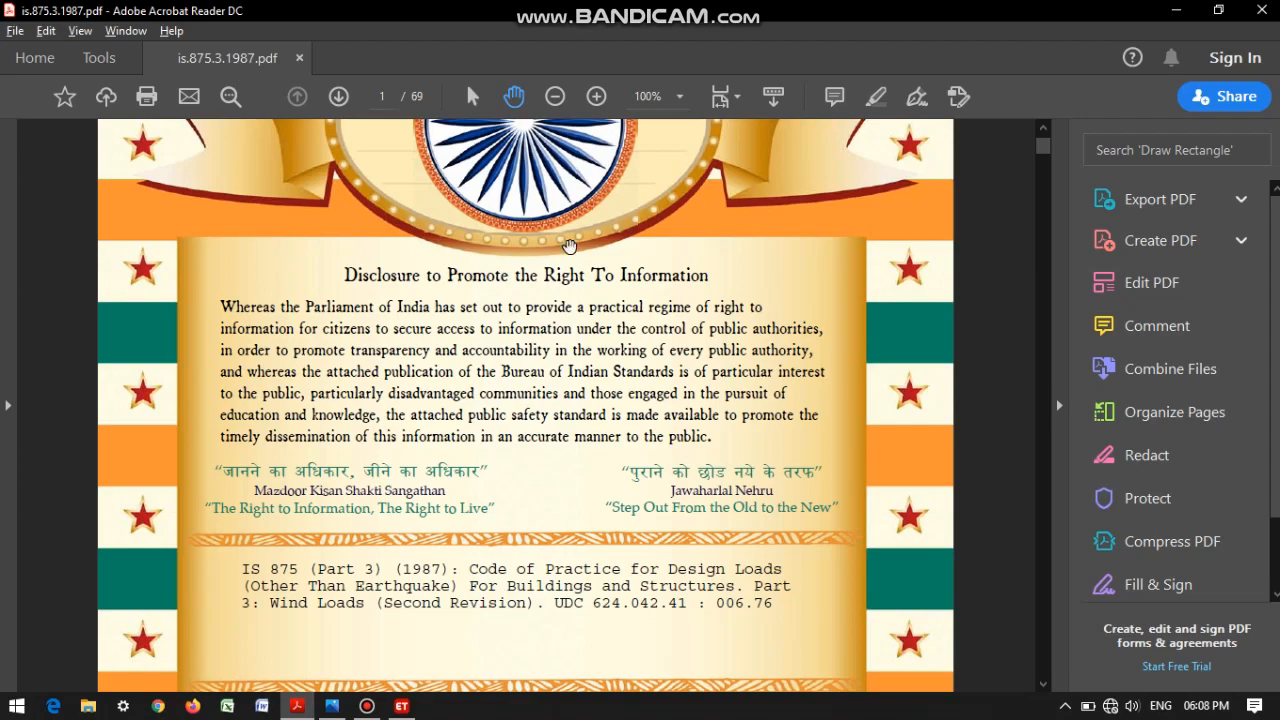
scroll(569, 246, down, 15)
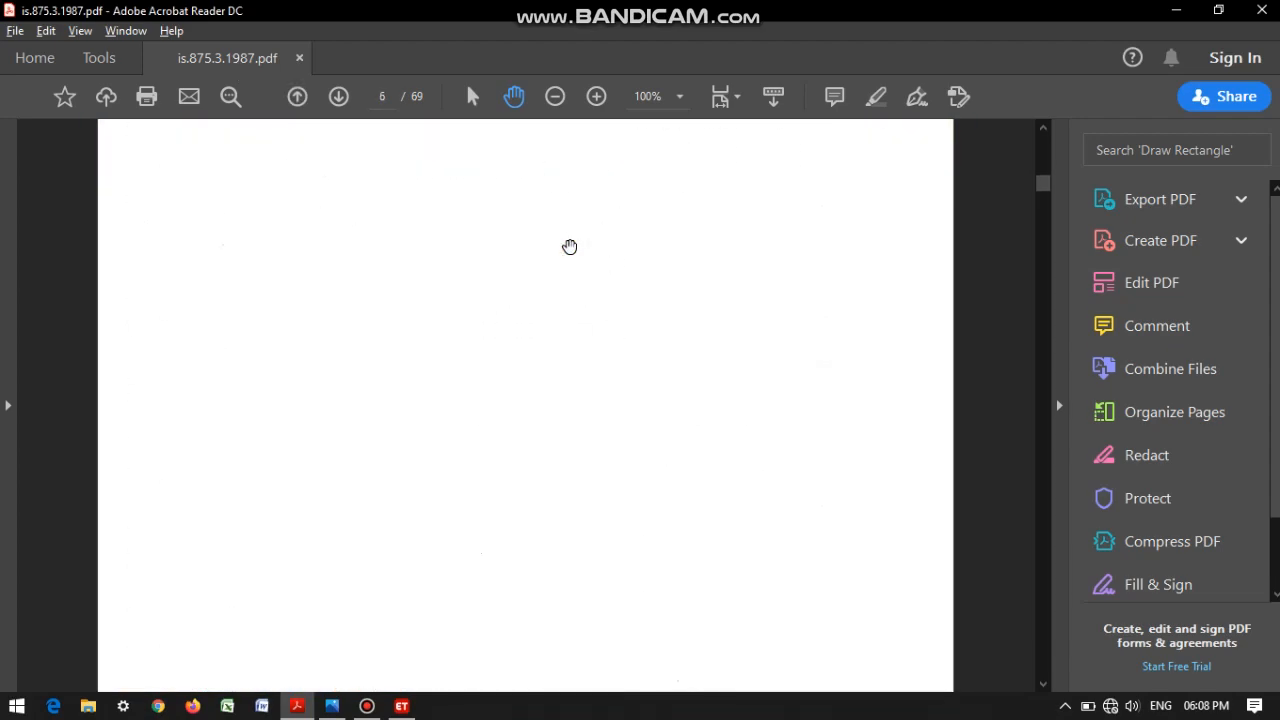
scroll(569, 246, down, 20)
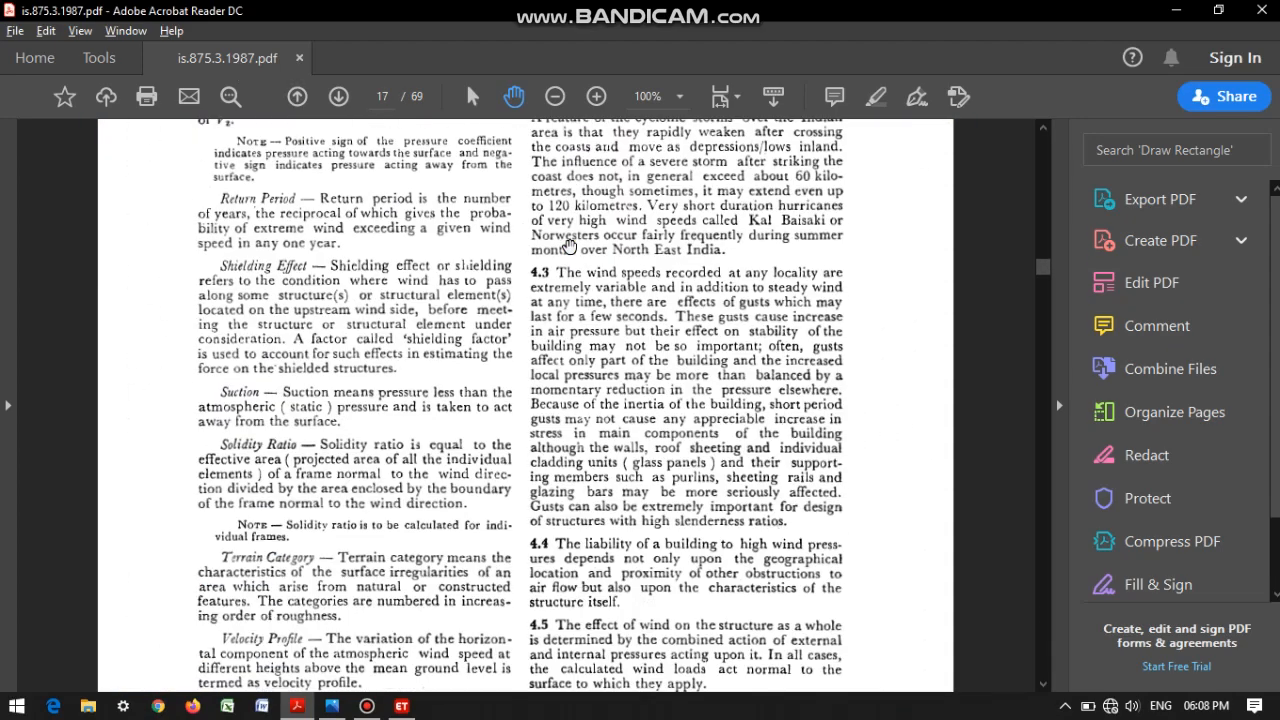
scroll(569, 246, down, 15)
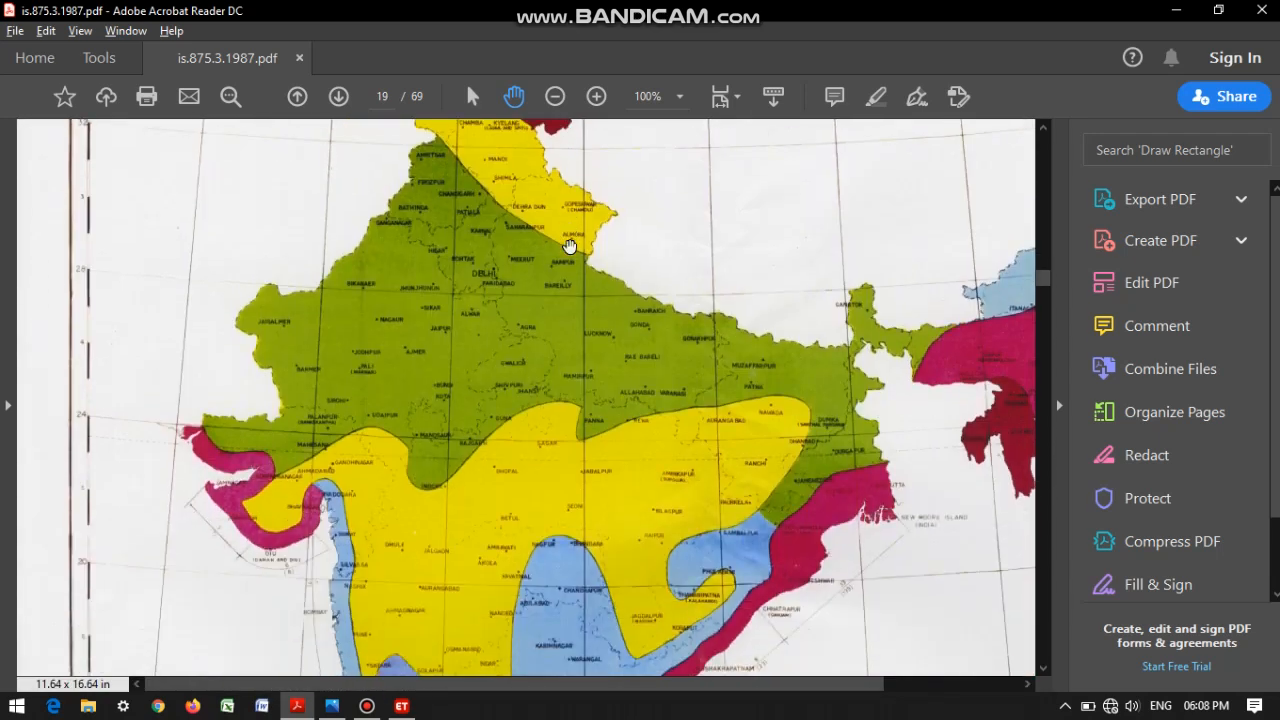
scroll(569, 246, down, 8)
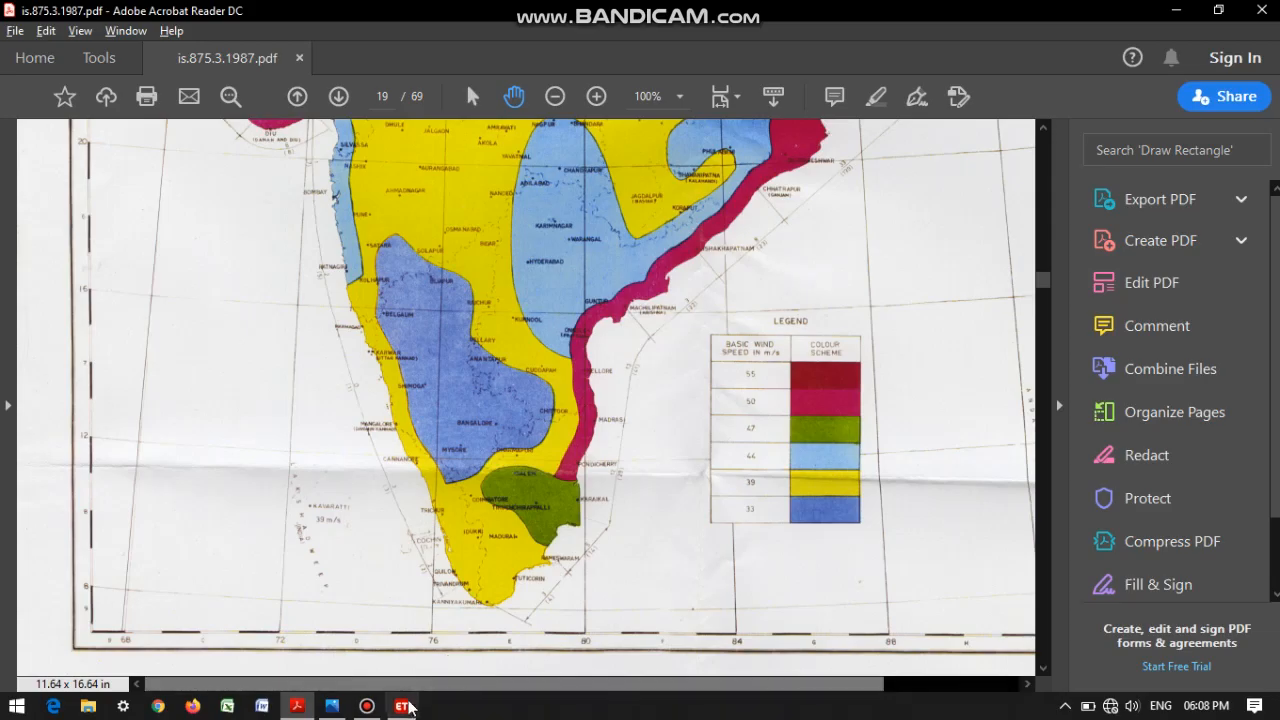
click(404, 706)
double_click(878, 224)
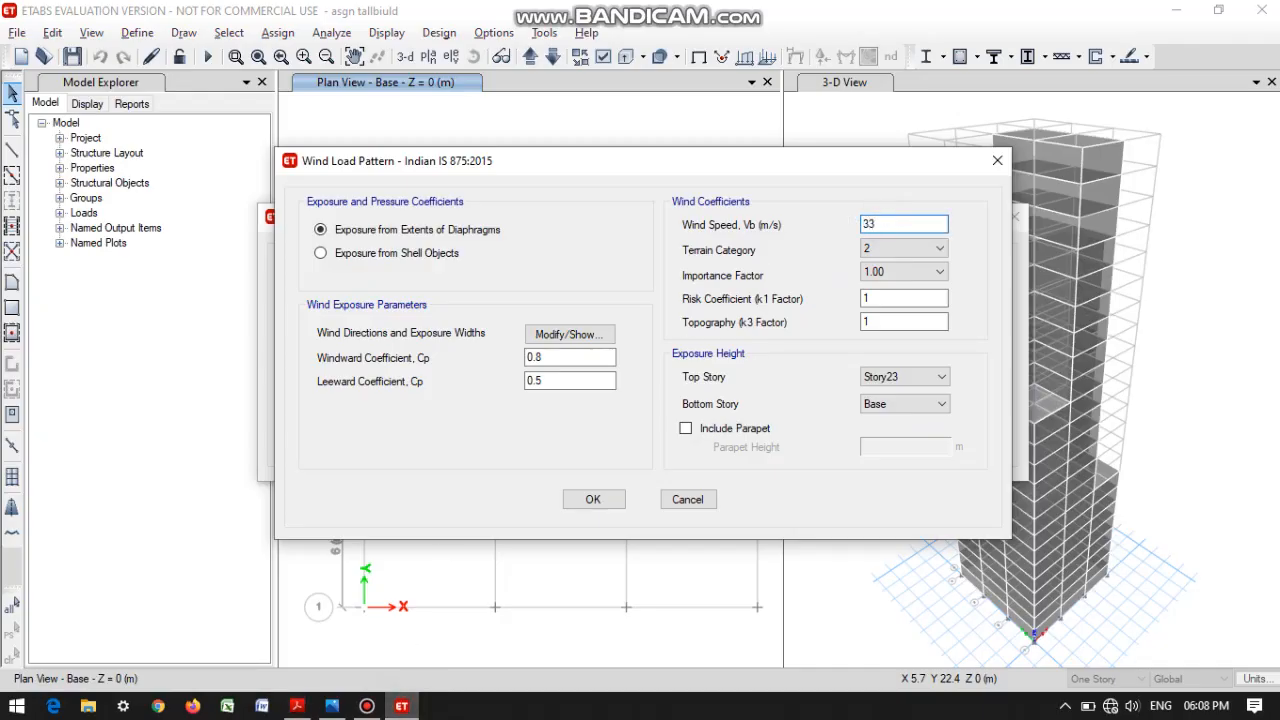
click(893, 248)
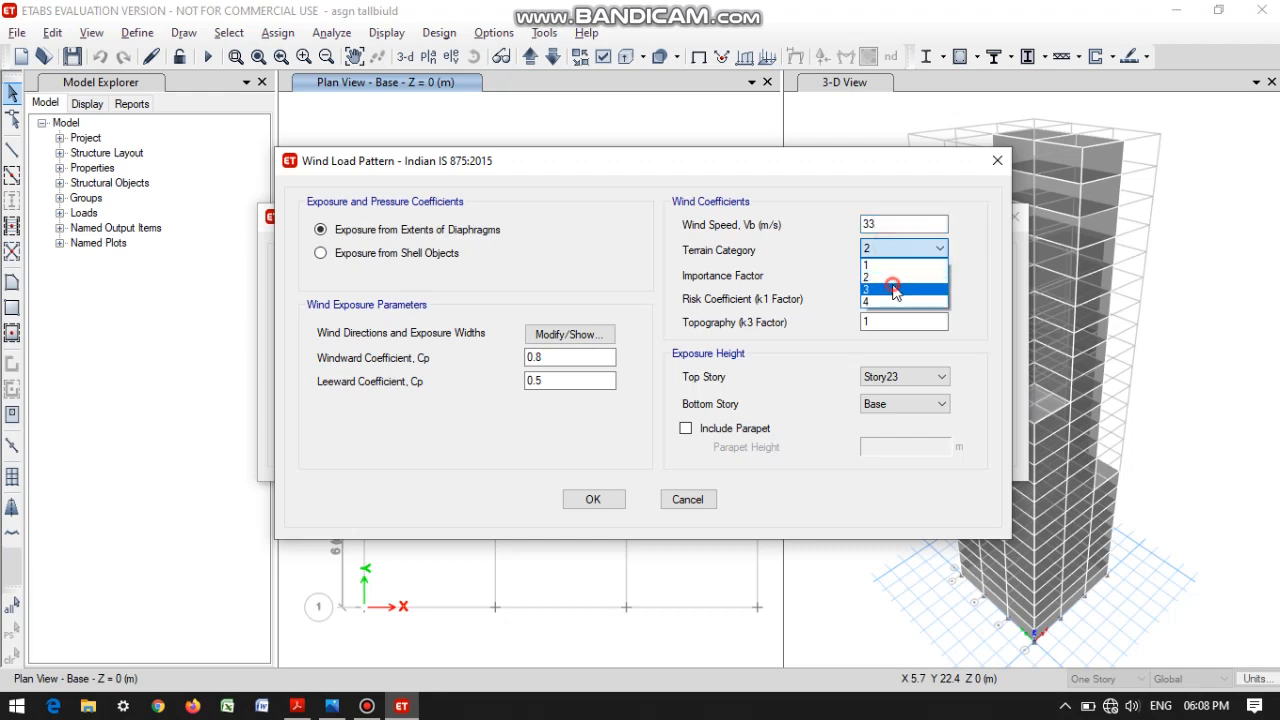
click(896, 291)
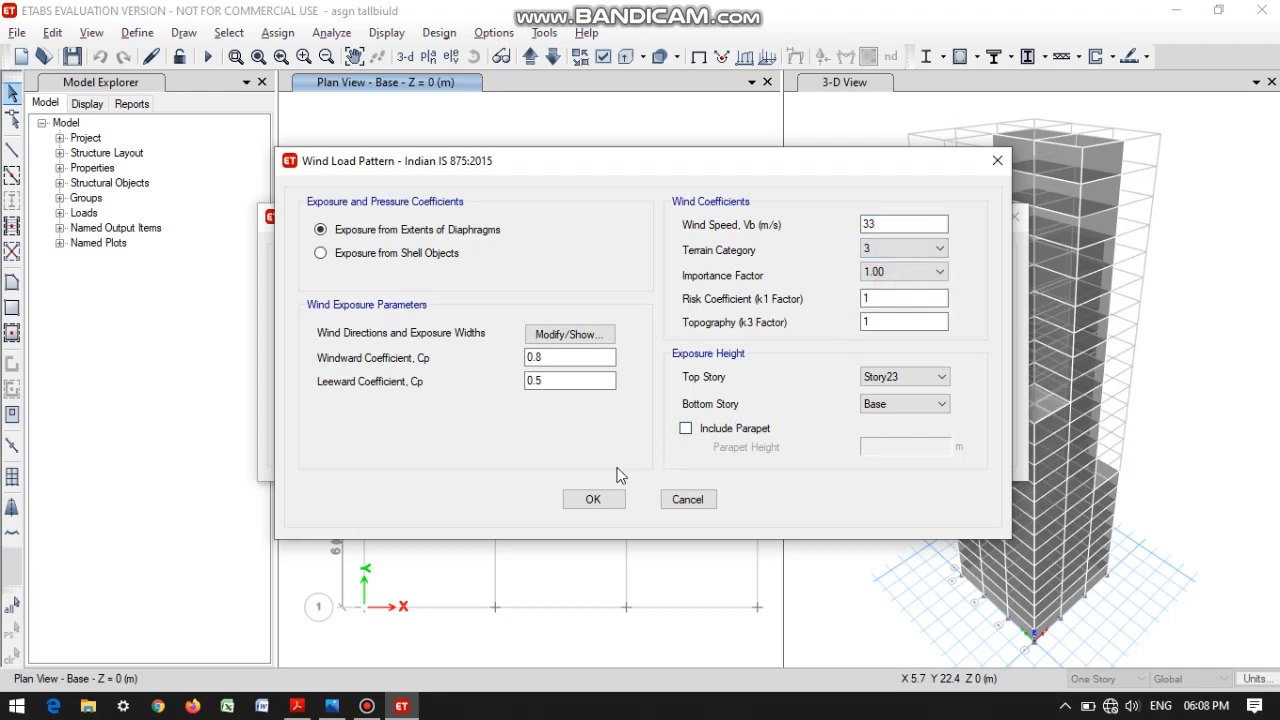
click(592, 500)
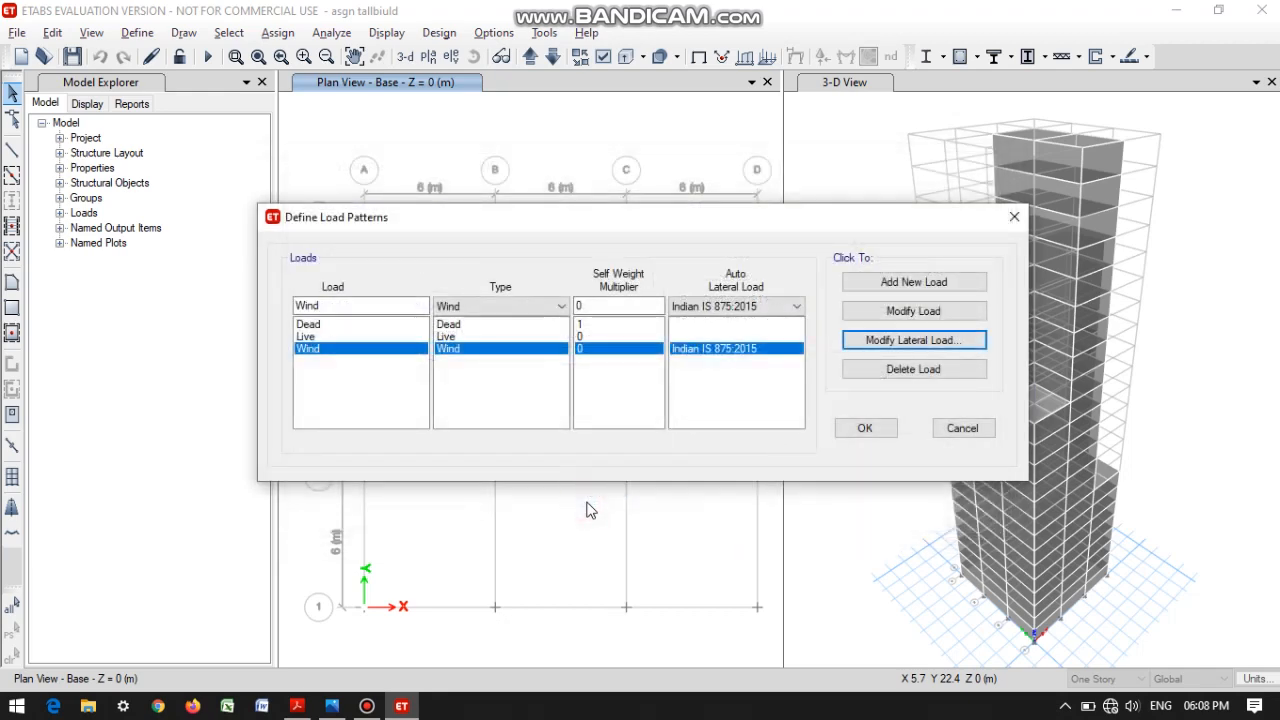
click(852, 428)
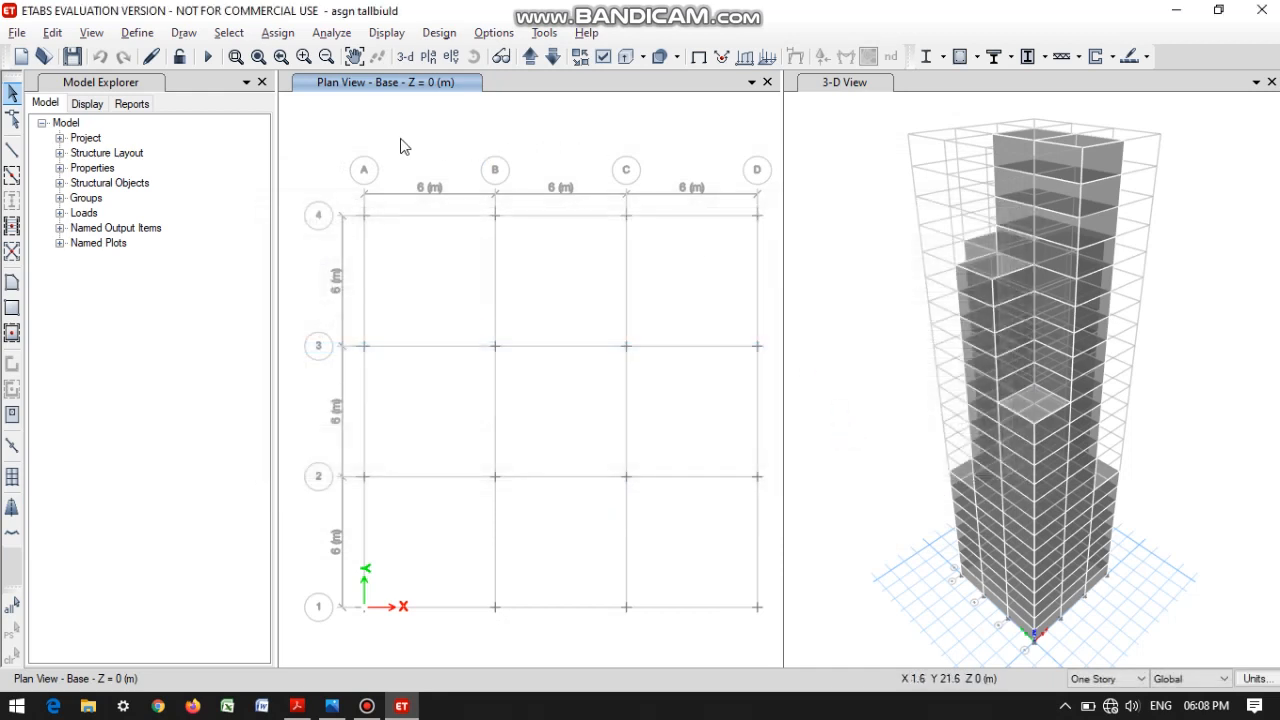
Open the wind pressure coefficient assignment for shell loads.
click(276, 33)
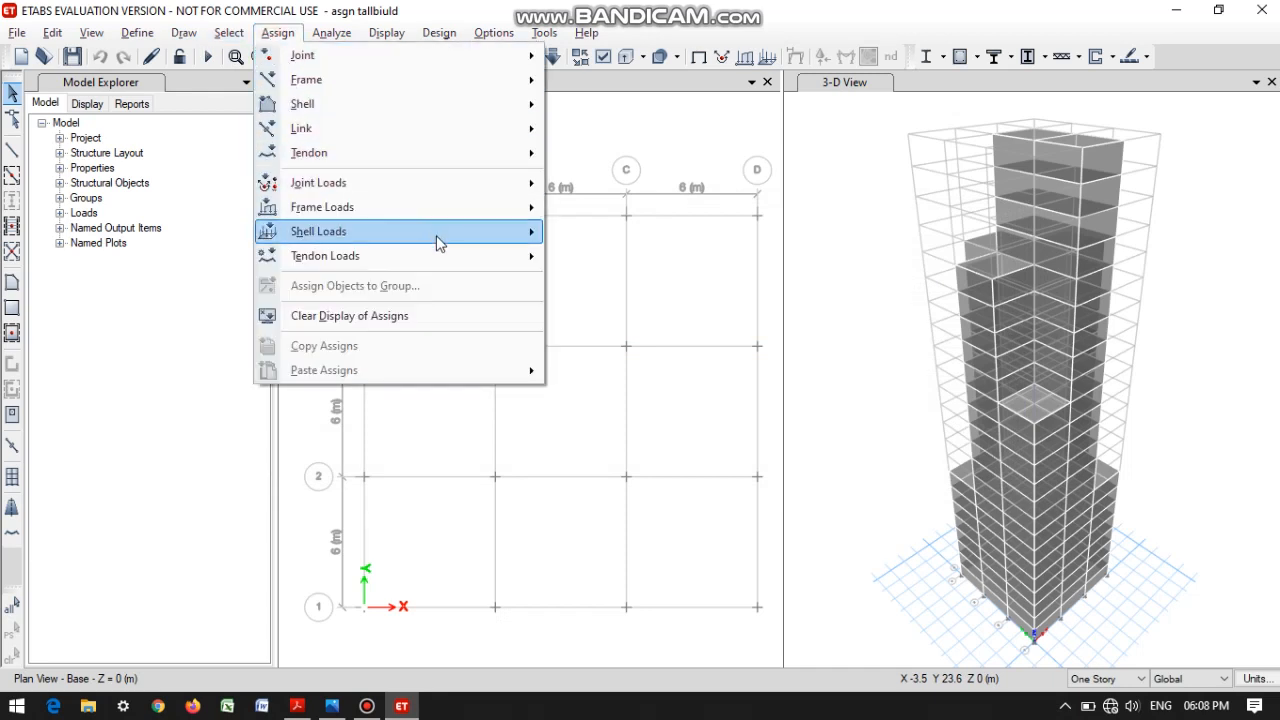
mouse_move(435, 235)
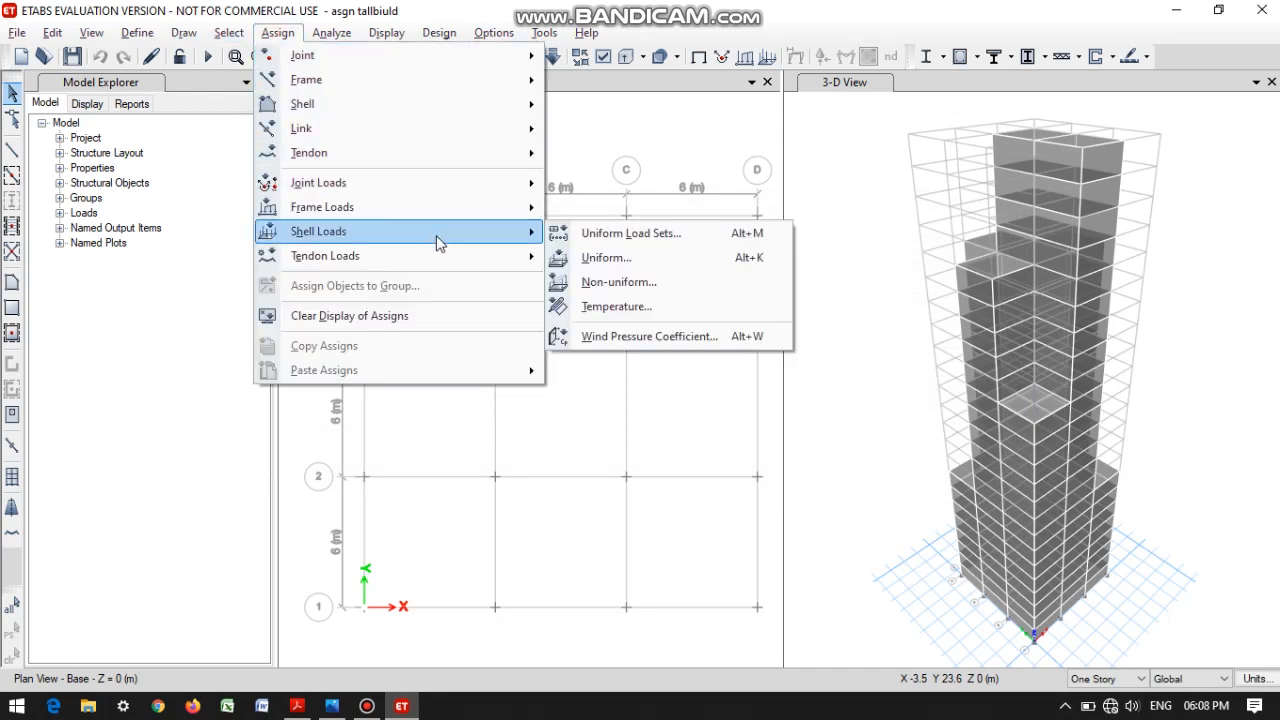
click(620, 337)
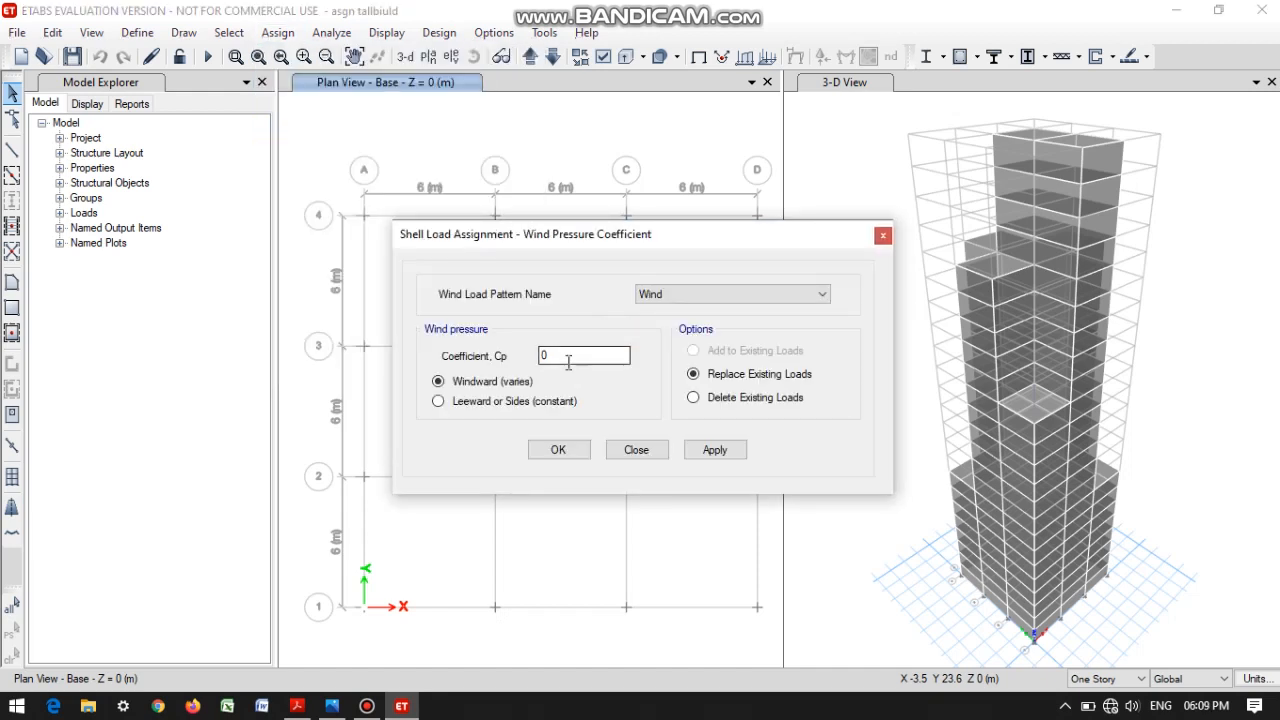
Consult Table 4 of external wall pressure coefficients in the IS 875 PDF, and set the windward coefficient Cp to 0.8 for the Wind pattern.
click(296, 706)
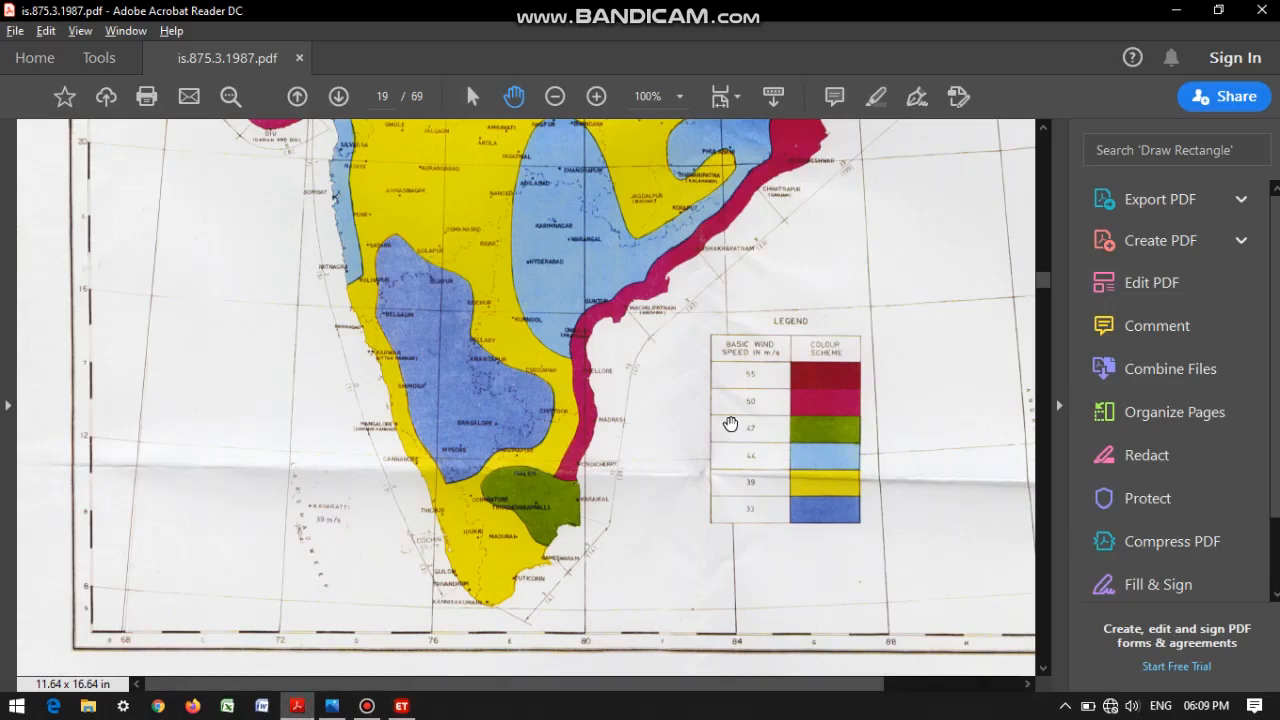
scroll(731, 424, down, 20)
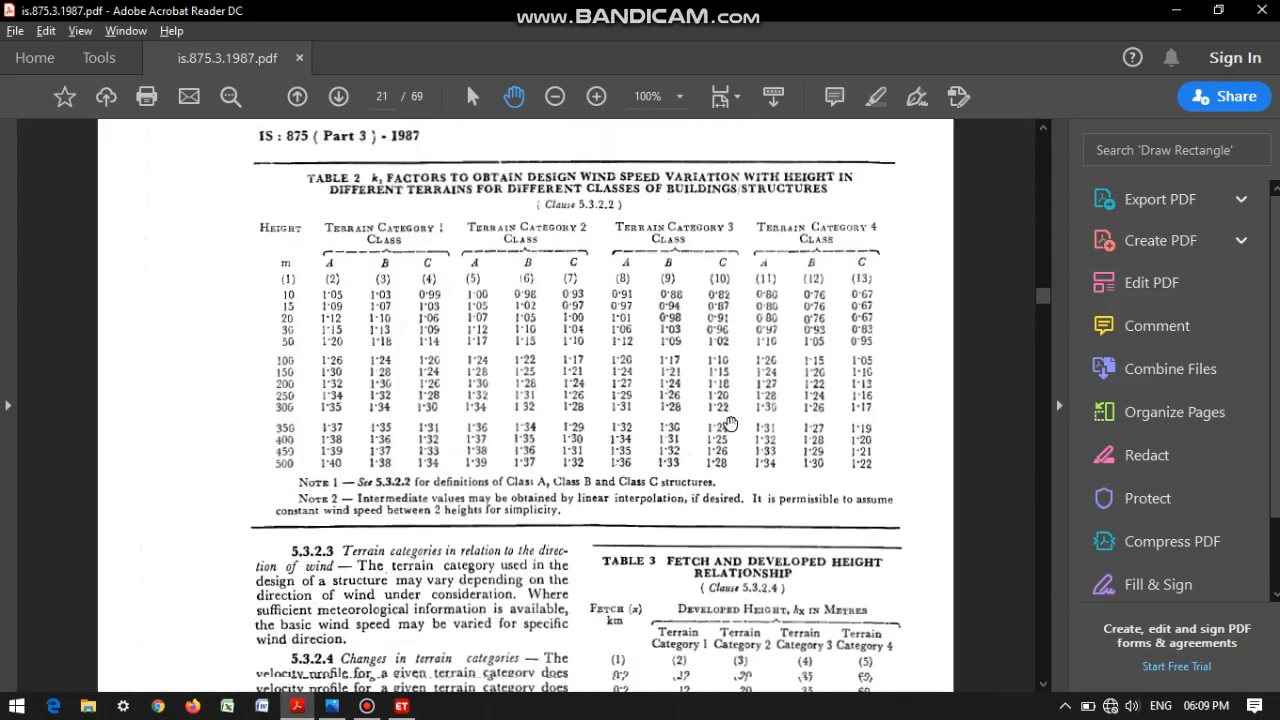
scroll(731, 424, down, 20)
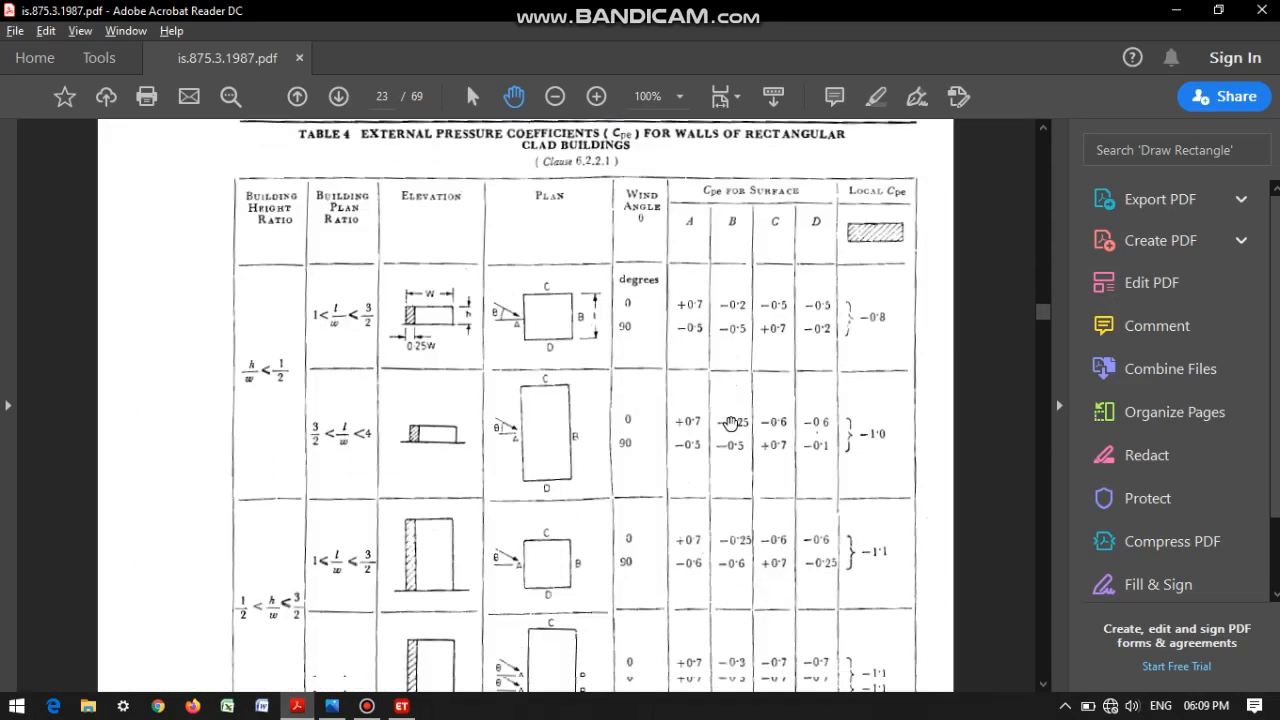
scroll(731, 424, down, 4)
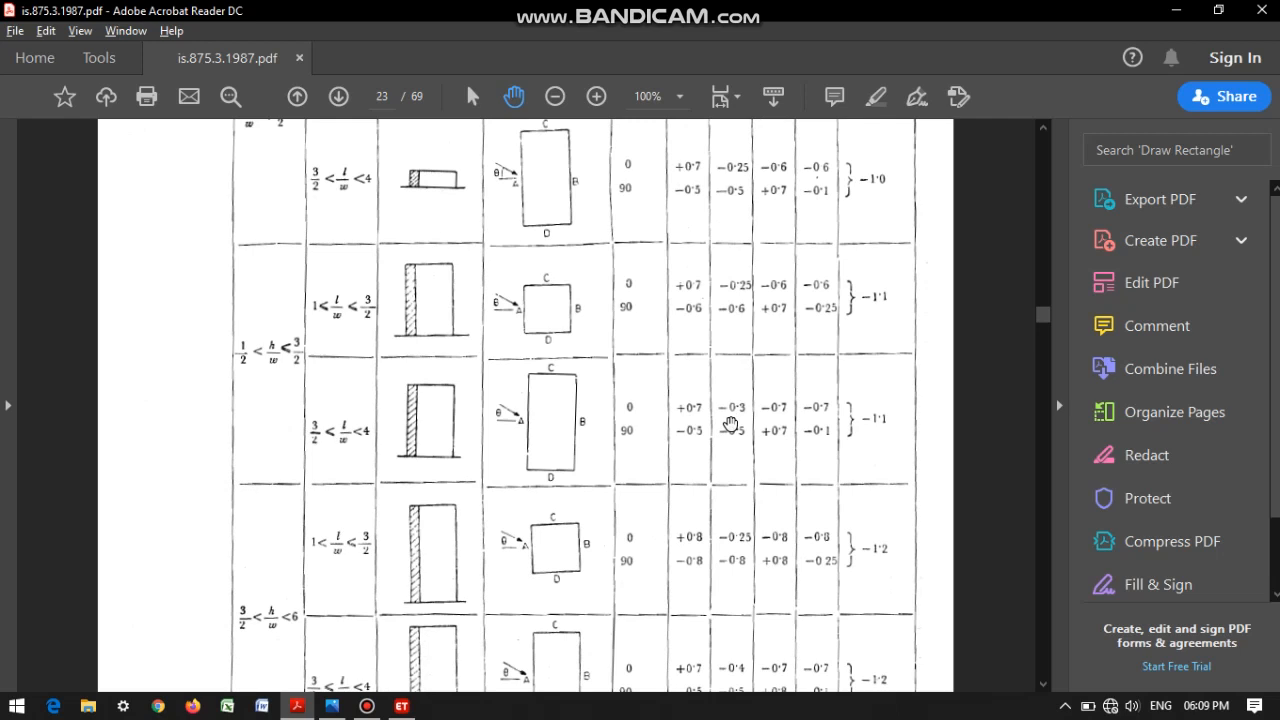
scroll(731, 424, up, 3)
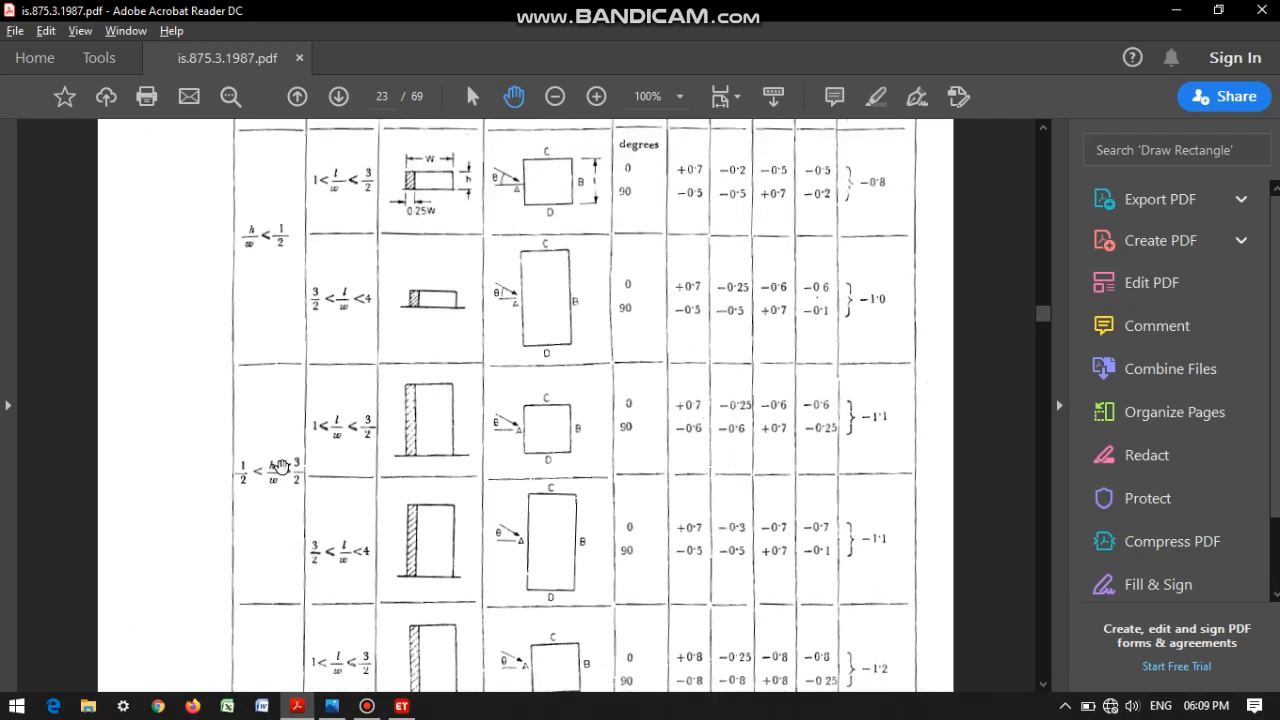
scroll(284, 505, down, 3)
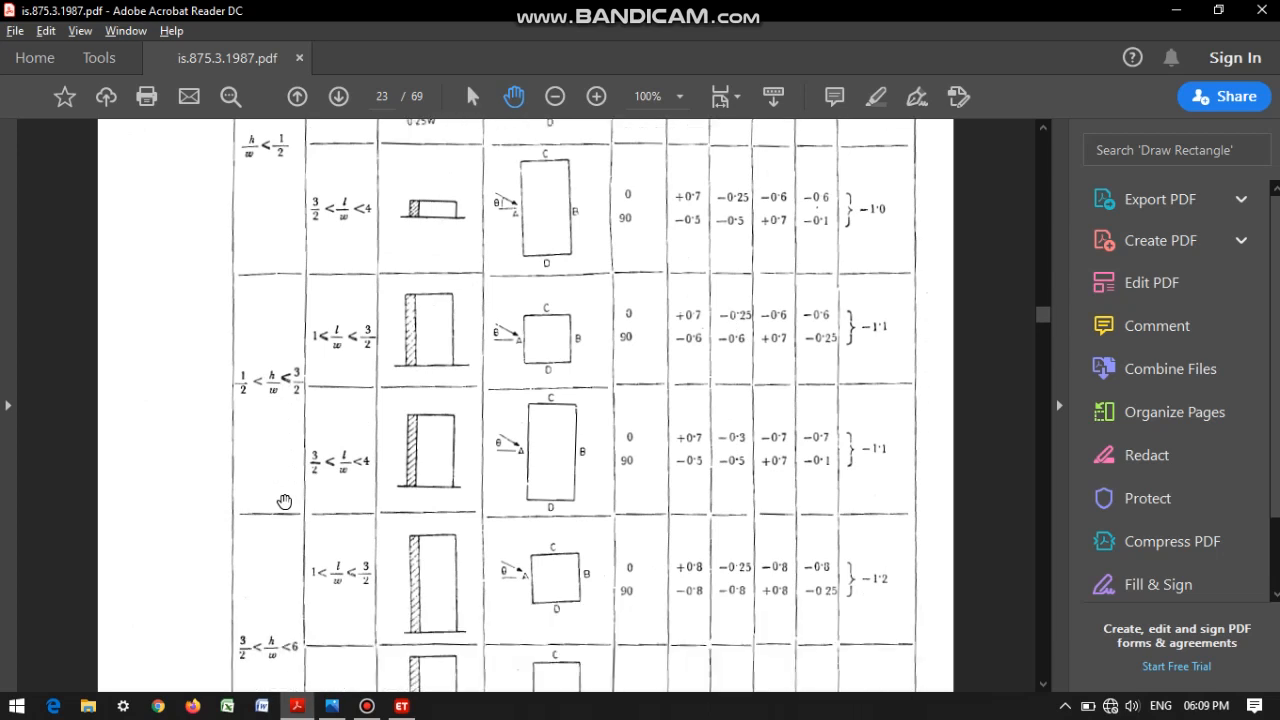
scroll(284, 501, down, 2)
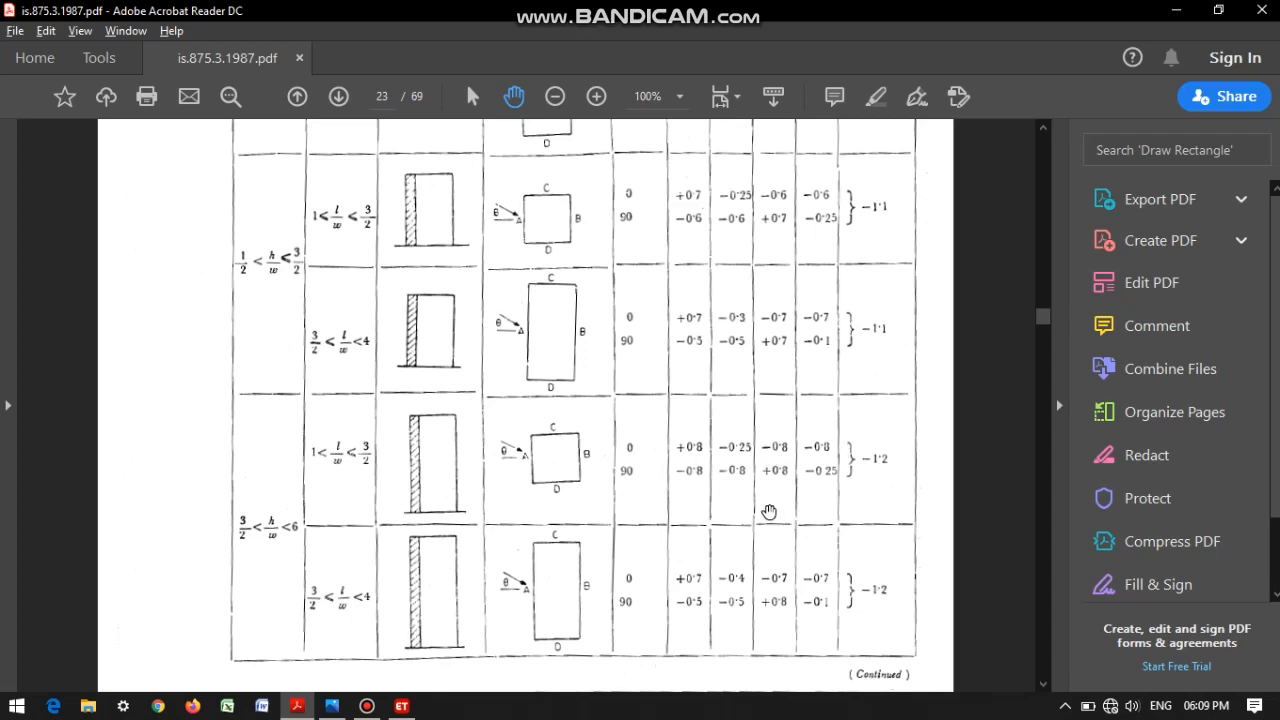
key(alt+Tab)
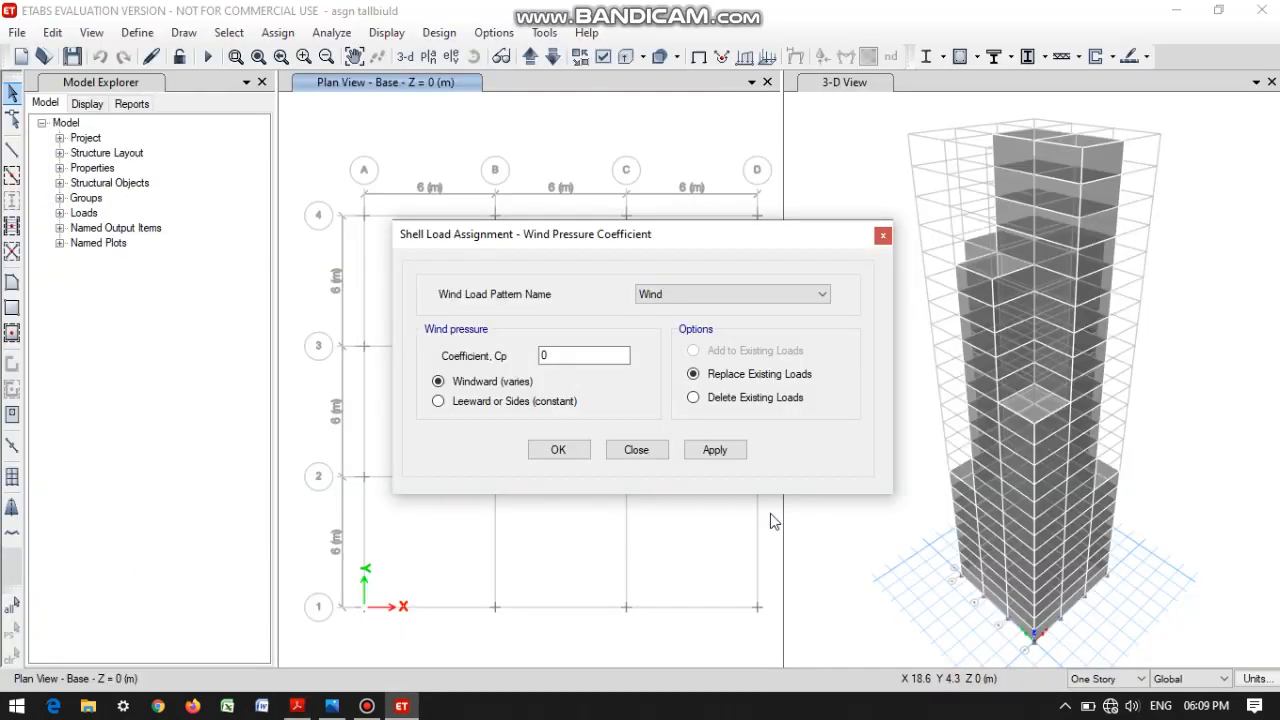
click(592, 356)
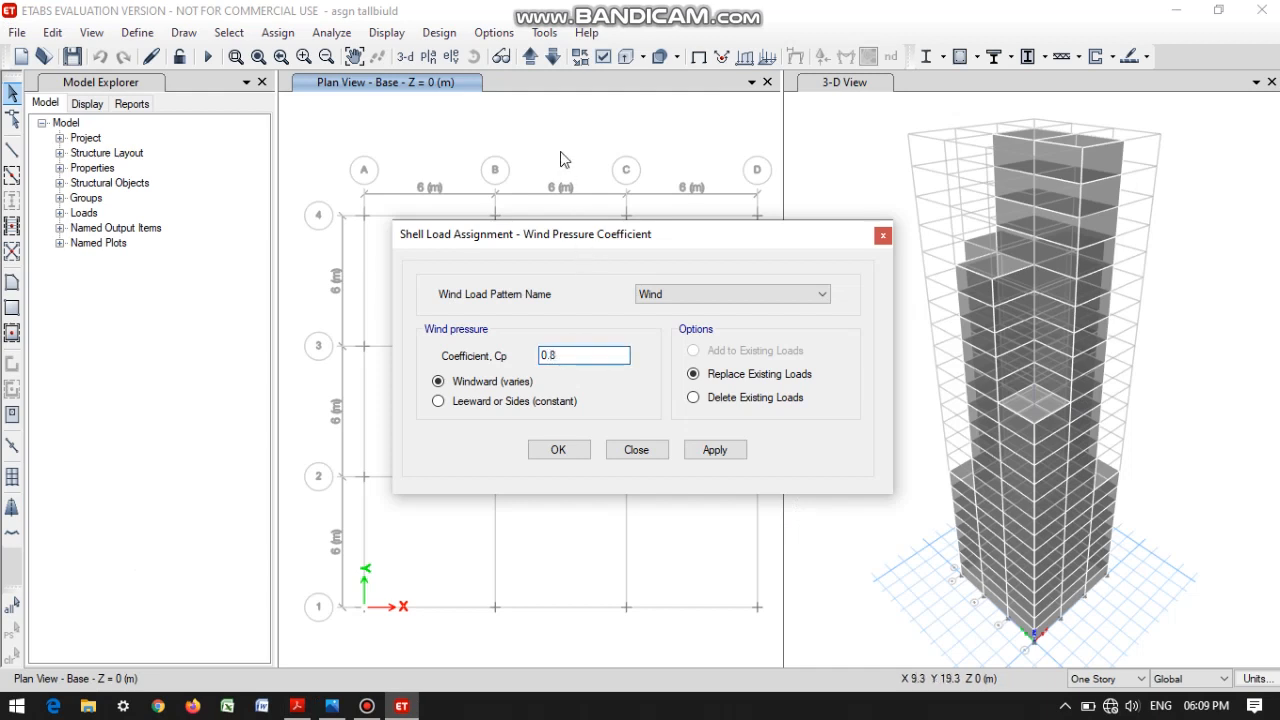
Replace the Base plan view with elevation A and move the open dialogs clear of the building elevation.
drag(630, 246, 329, 236)
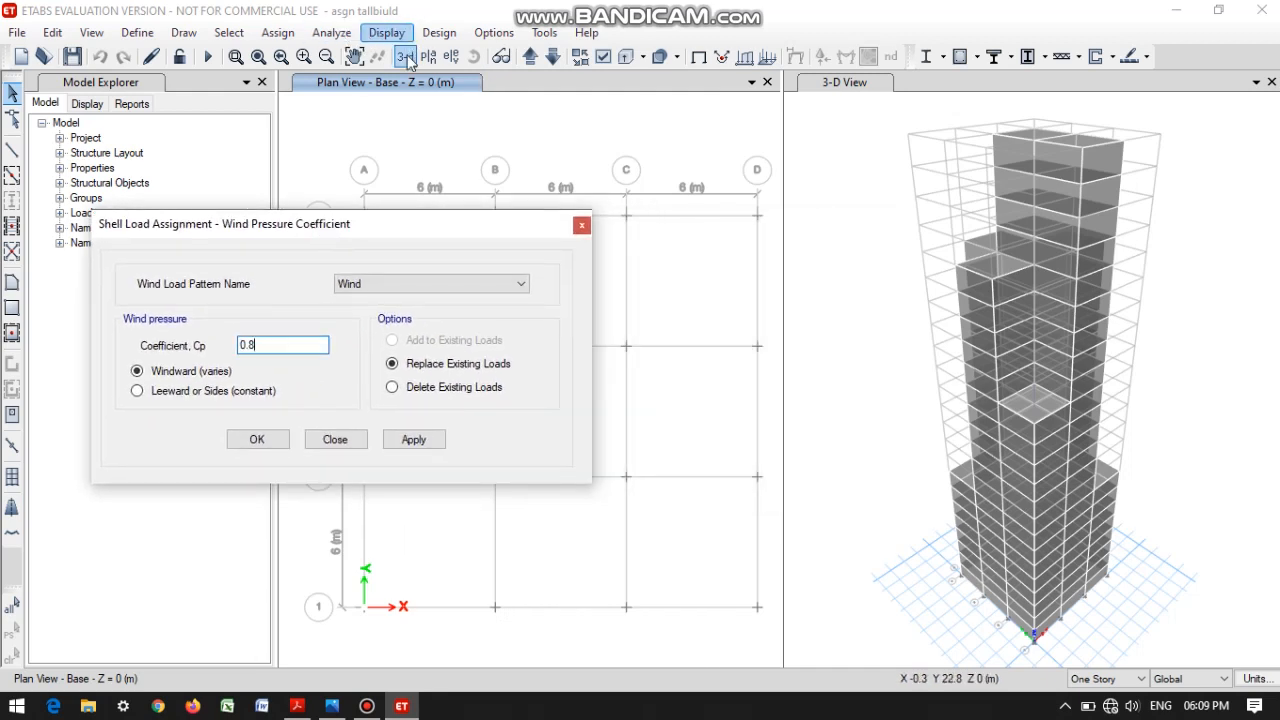
click(453, 57)
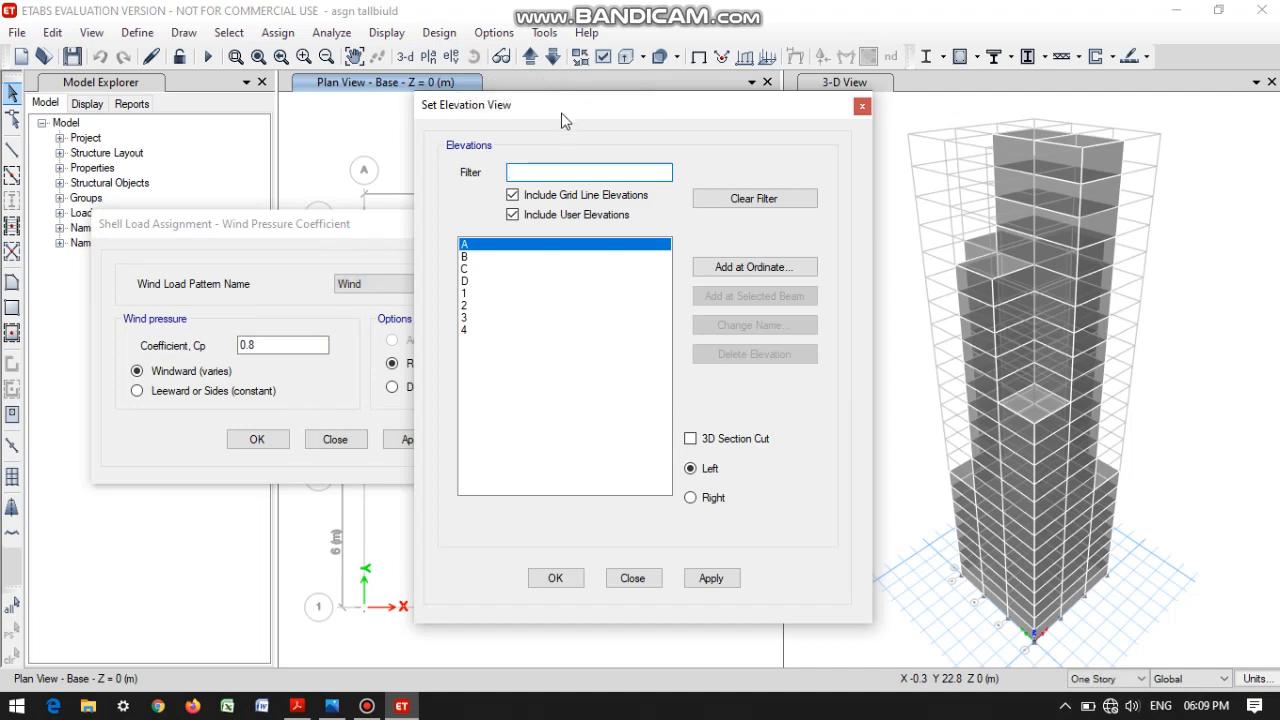
drag(562, 114, 756, 92)
click(922, 556)
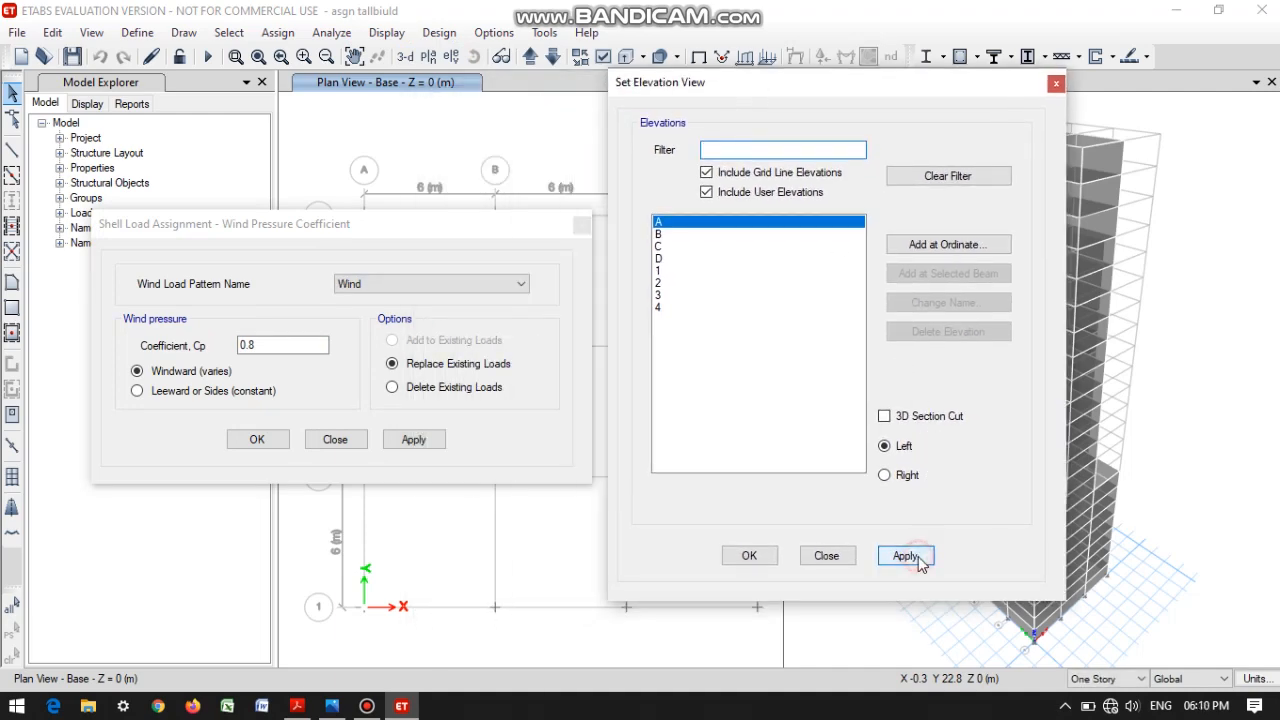
drag(871, 89, 1026, 96)
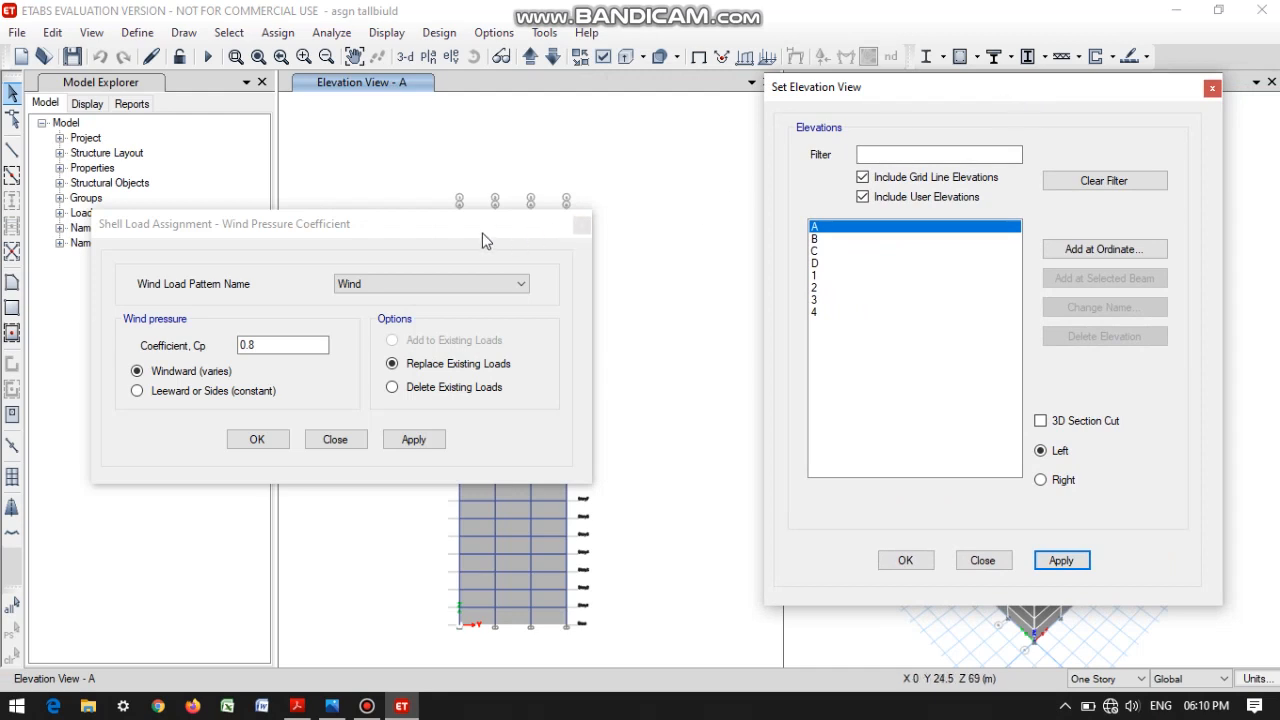
drag(330, 233, 142, 157)
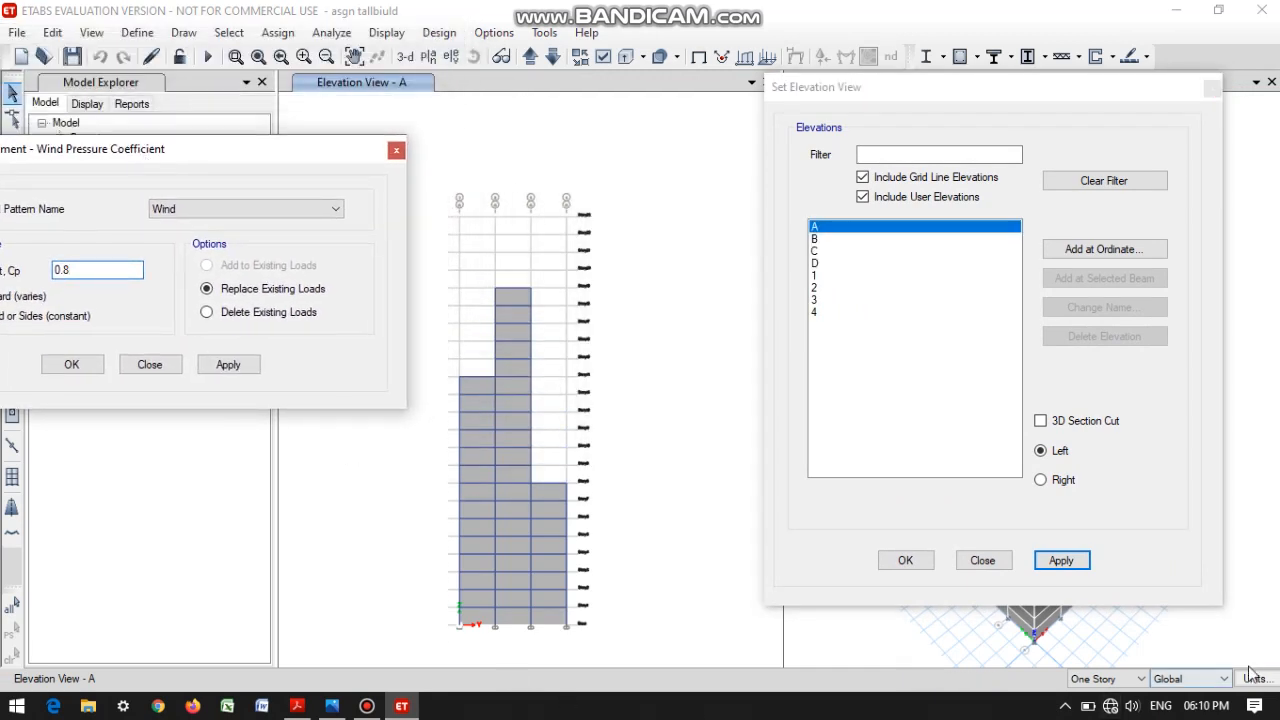
Switch the story scope to All Stories and assign the 0.8 windward coefficient to all cladding shells on elevation A.
click(1130, 688)
click(1100, 648)
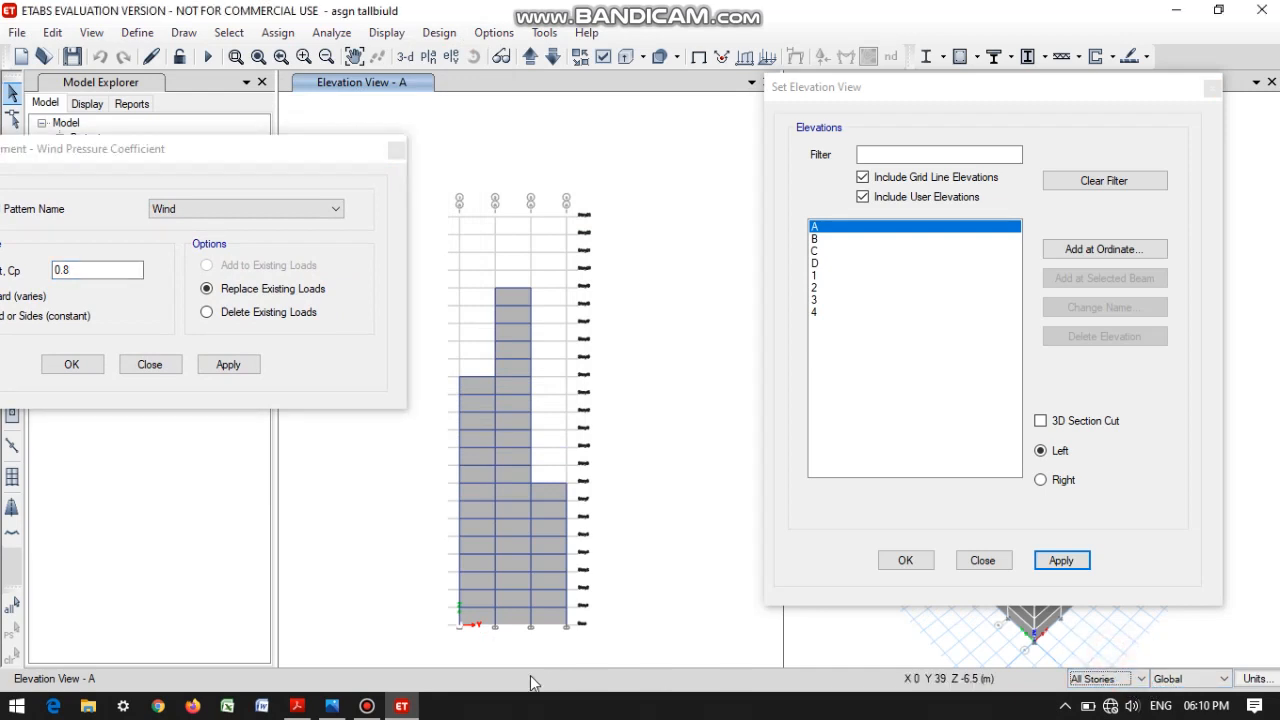
click(473, 597)
click(508, 599)
click(546, 599)
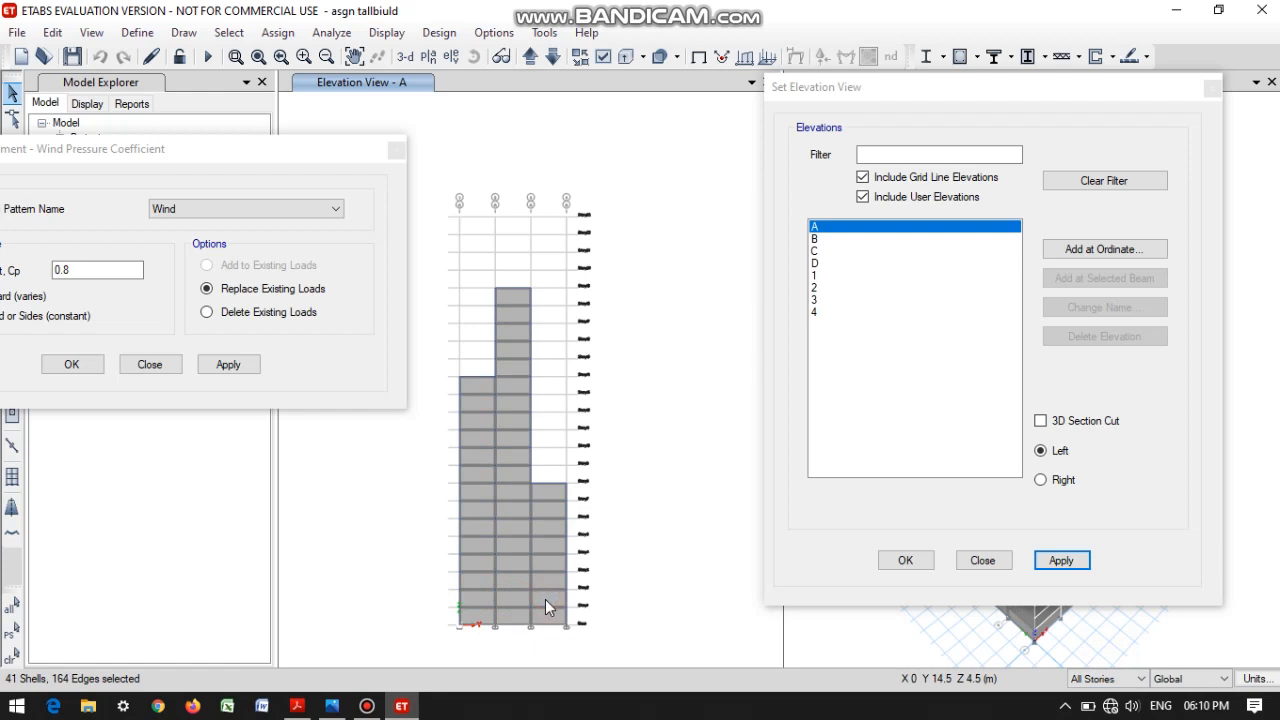
click(227, 365)
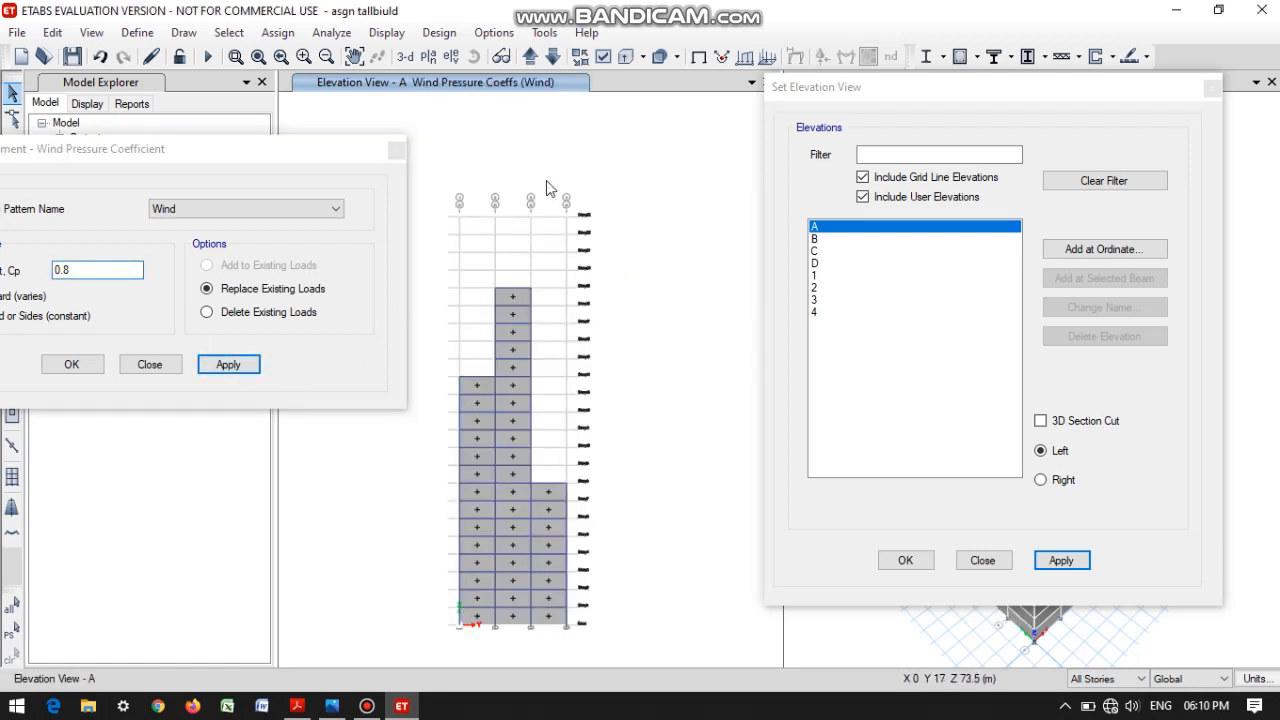
Bring up elevation B and assign the 0.8 windward coefficient to all of its cladding shells.
click(530, 57)
click(479, 230)
drag(478, 229, 514, 284)
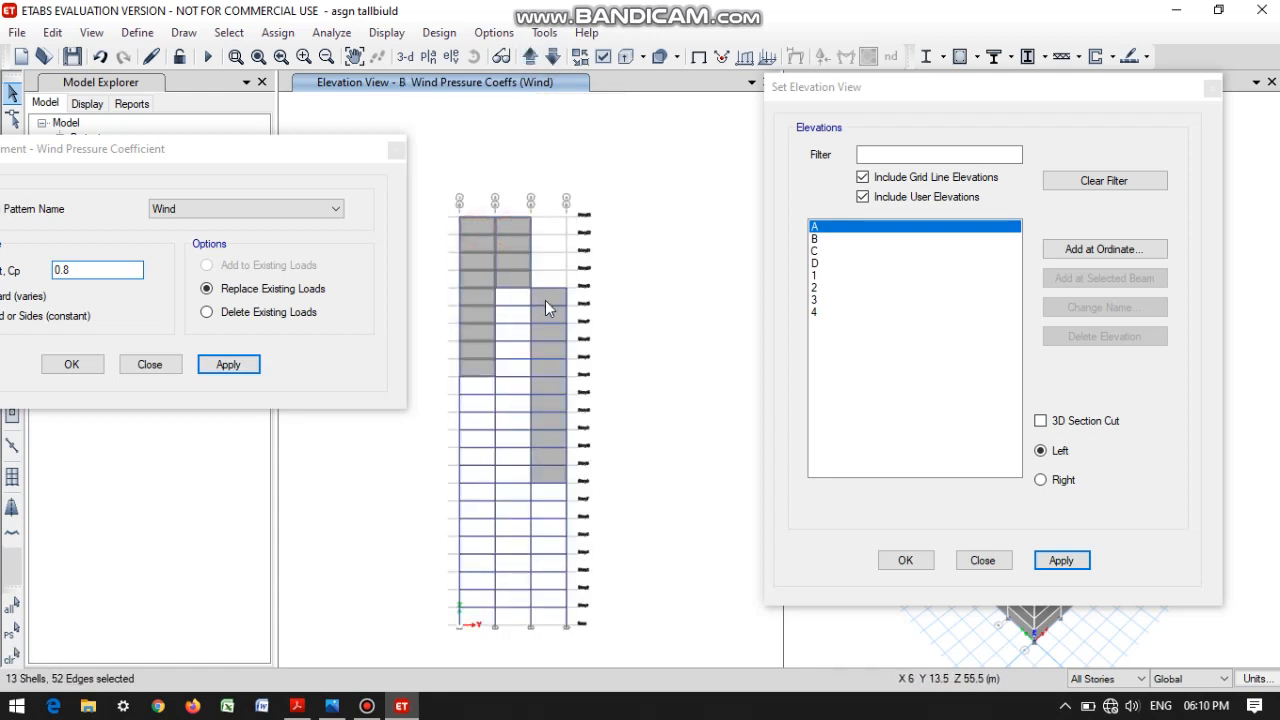
click(245, 363)
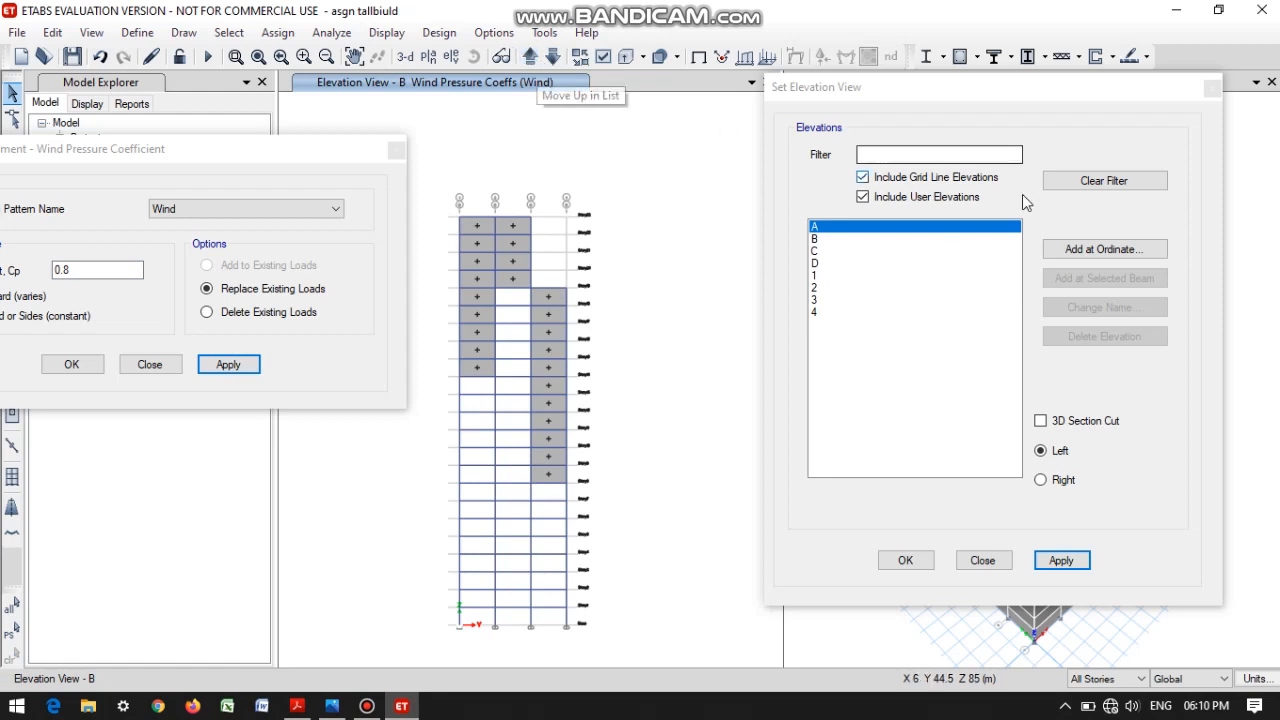
Bring up elevation D and set the Wind pressure coefficient Cp to -0.25 as Leeward or Sides (constant).
click(833, 266)
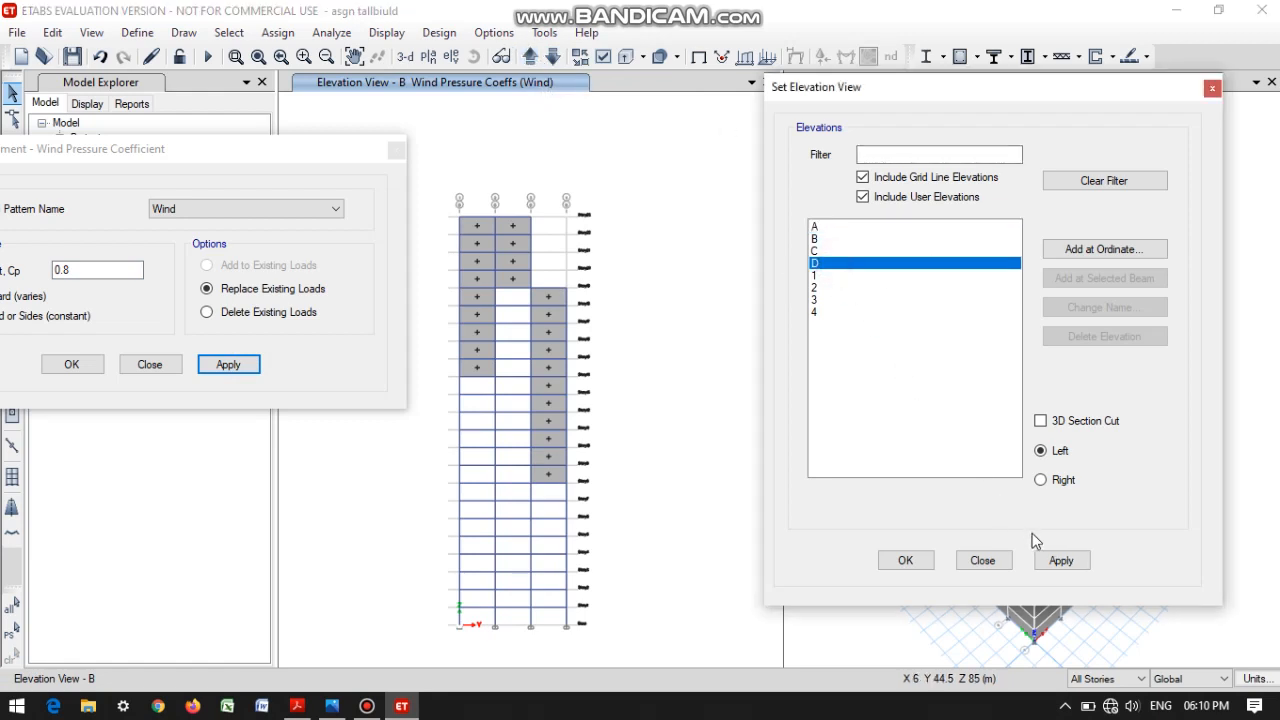
click(1060, 565)
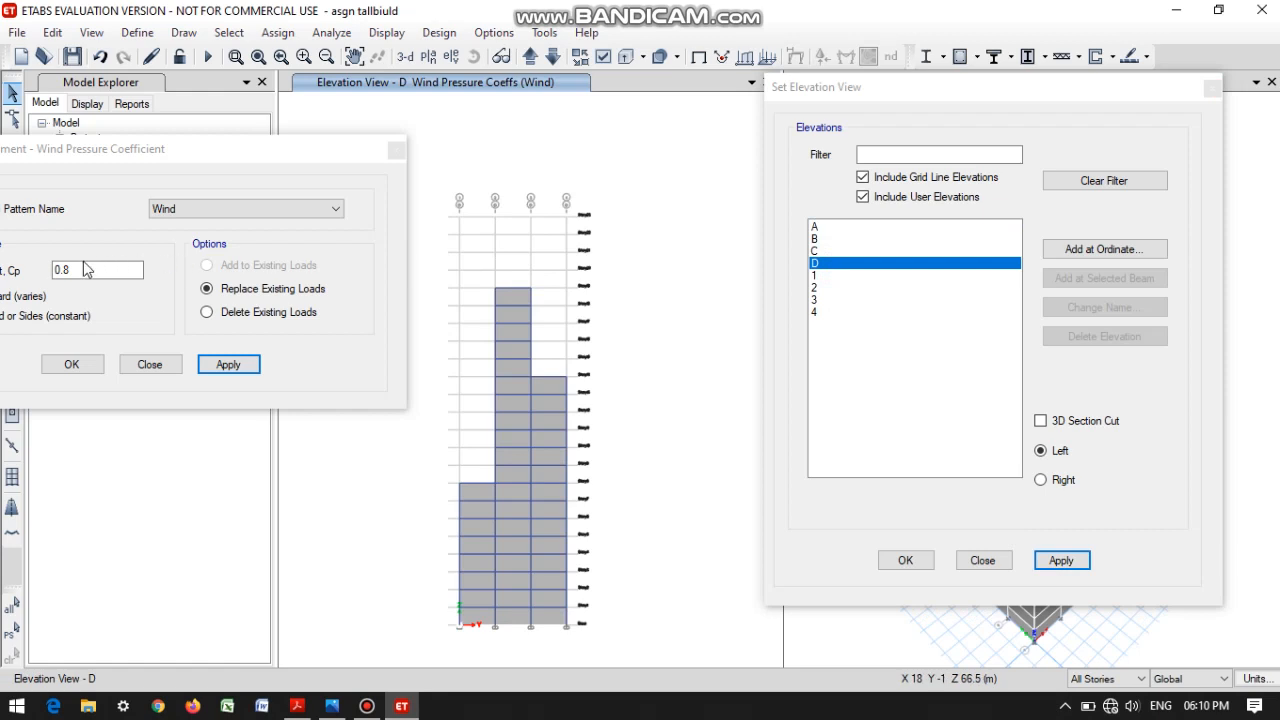
drag(87, 270, 36, 277)
text(-0)
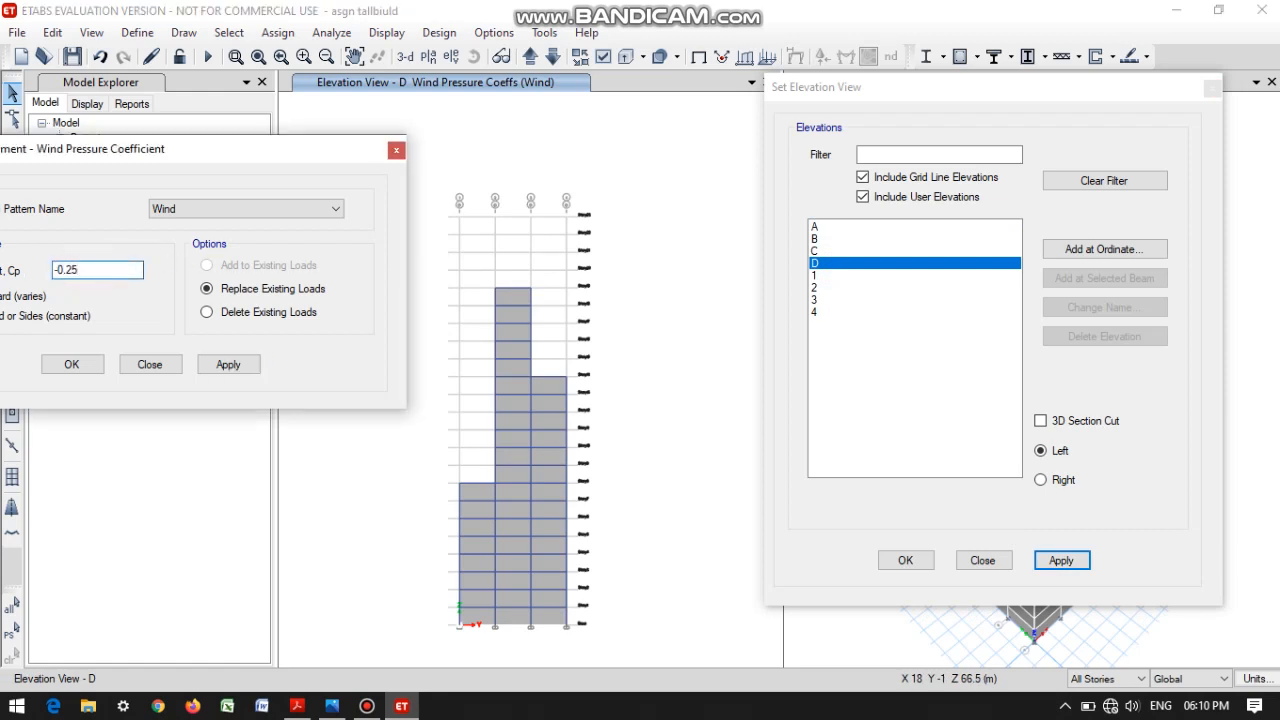
drag(101, 148, 3, 158)
click(104, 318)
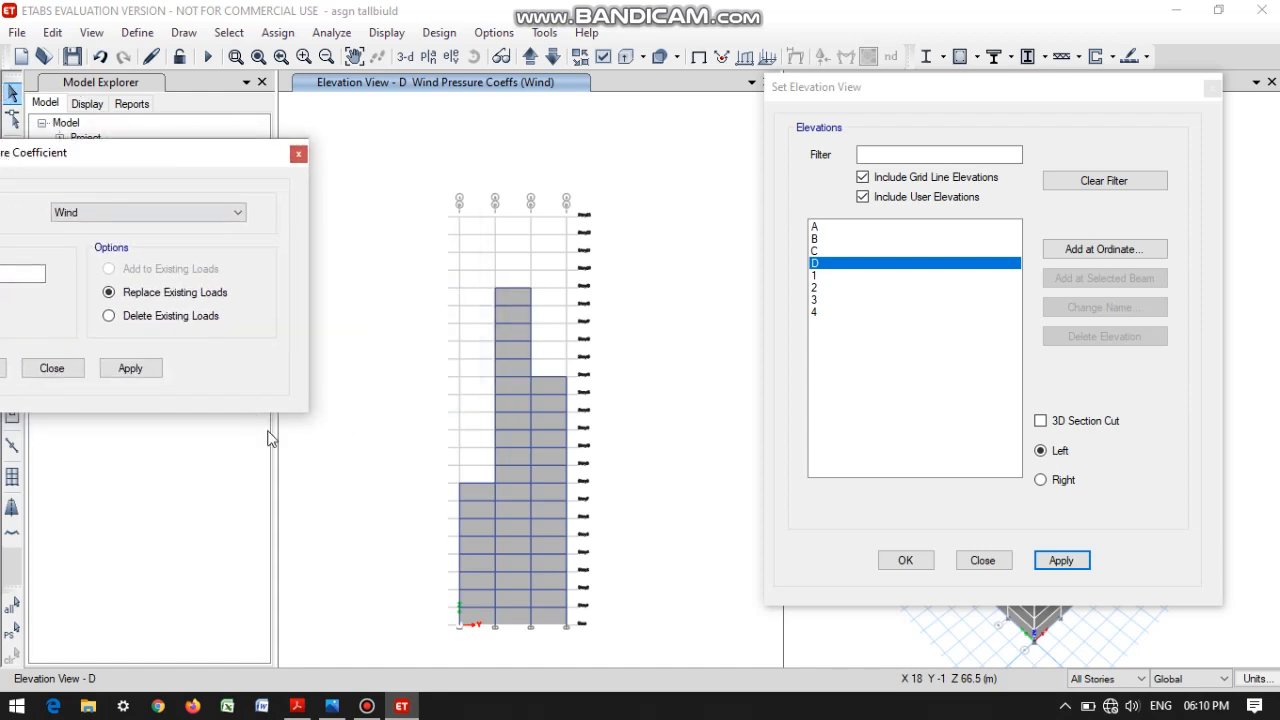
Assign the -0.25 leeward coefficient to all cladding shells on elevation D.
click(481, 524)
click(517, 525)
click(539, 528)
click(130, 368)
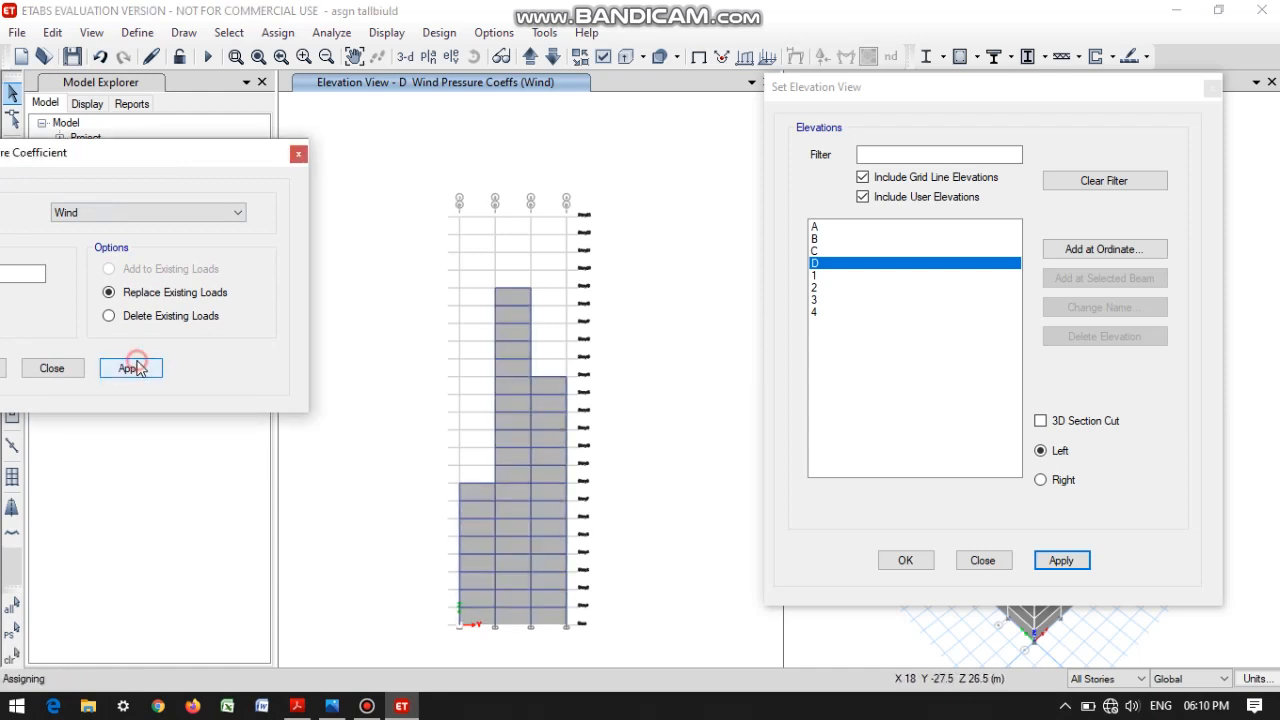
Bring up elevation C and assign the -0.25 leeward coefficient to all of its cladding shells.
click(552, 60)
click(477, 260)
click(513, 266)
click(549, 318)
click(128, 369)
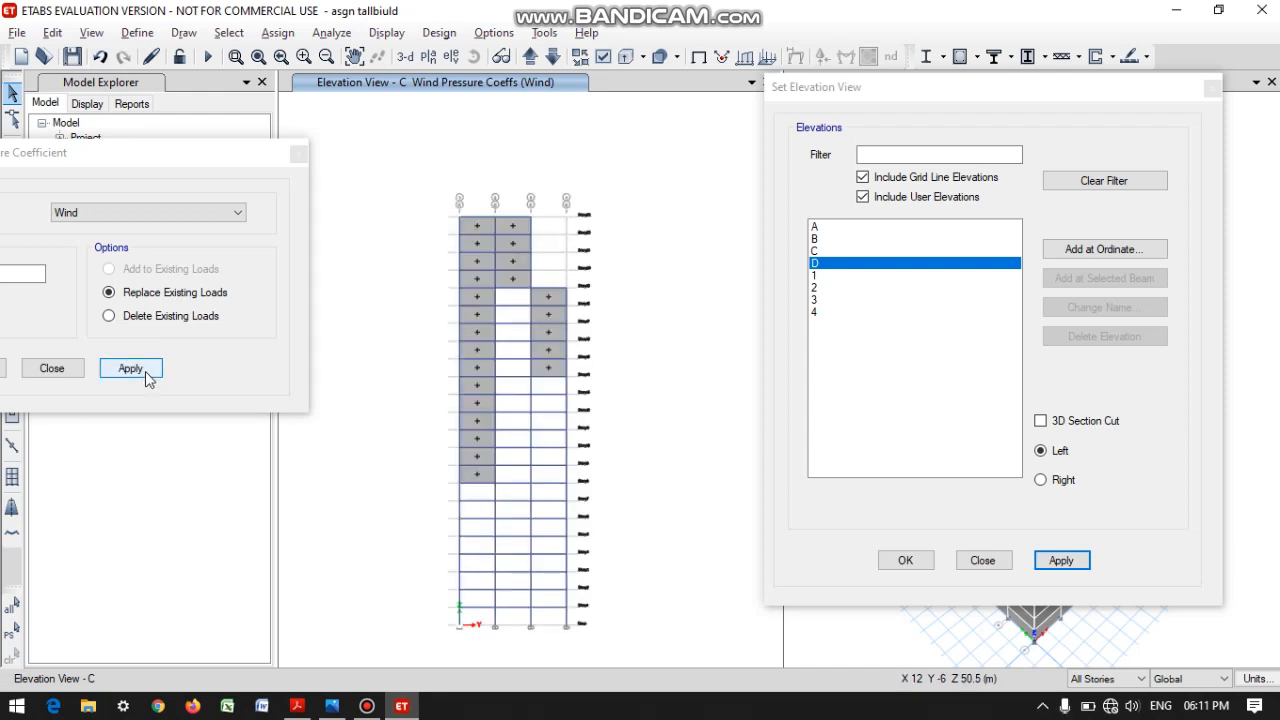
Set the coefficient Cp to -0.8 for the side walls and move the dialog clear of the elevation.
drag(89, 162, 226, 165)
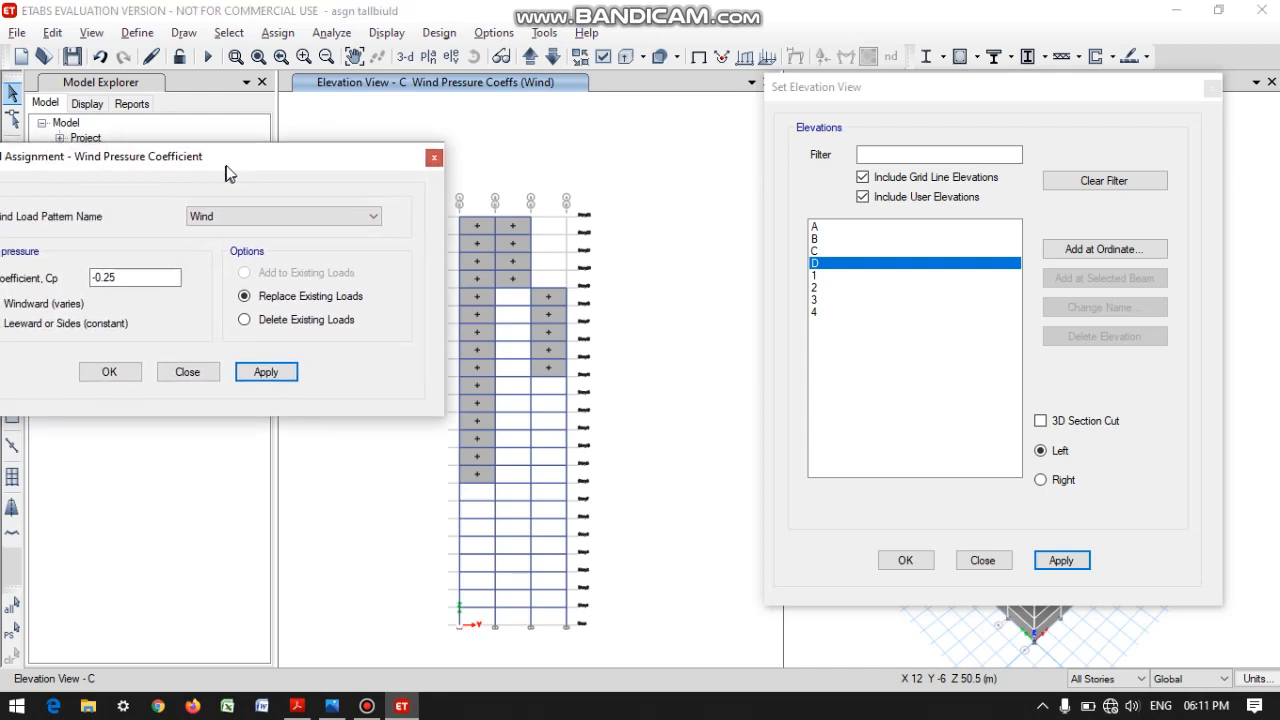
click(147, 277)
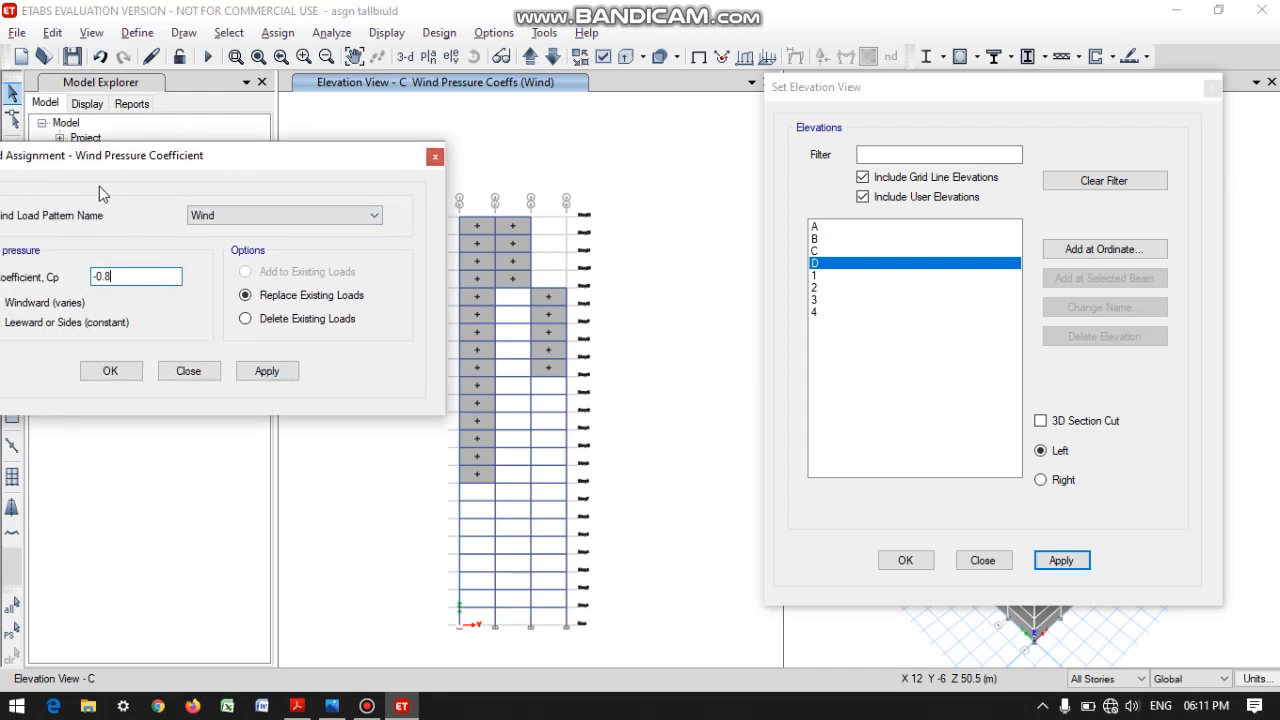
drag(89, 170, 9, 185)
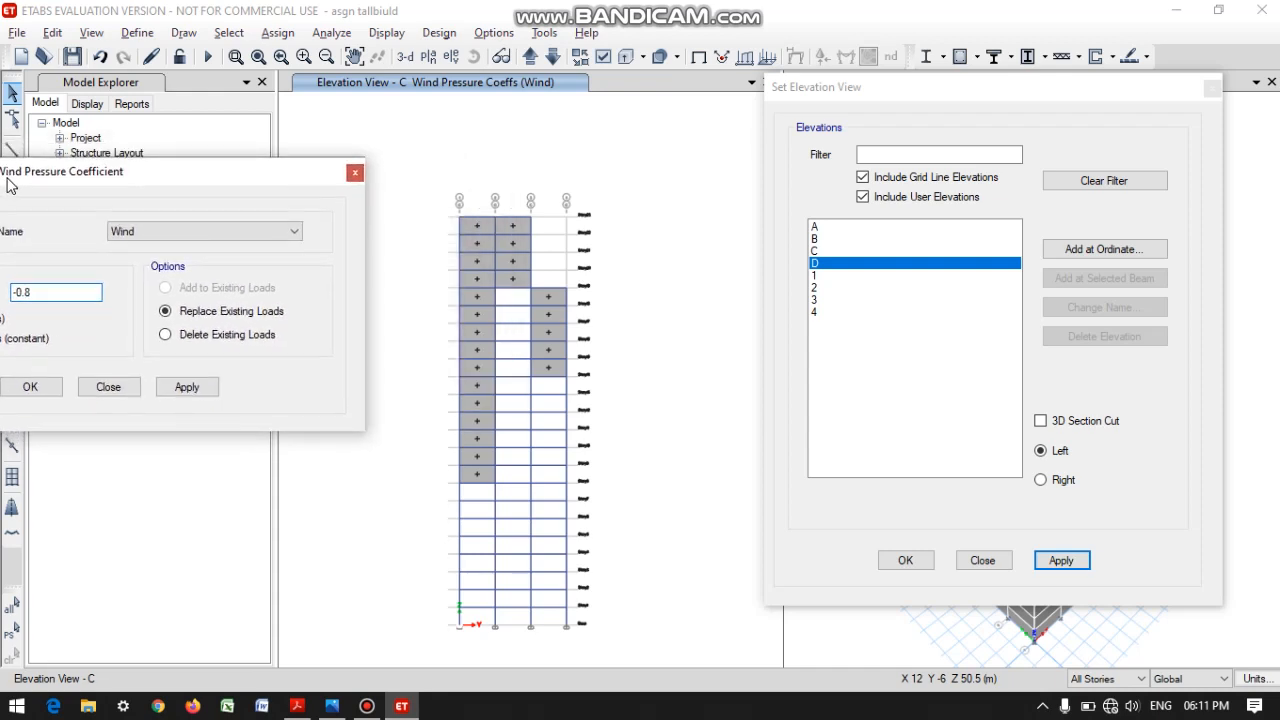
Bring up elevation 1 and select all of its cladding shells.
click(852, 276)
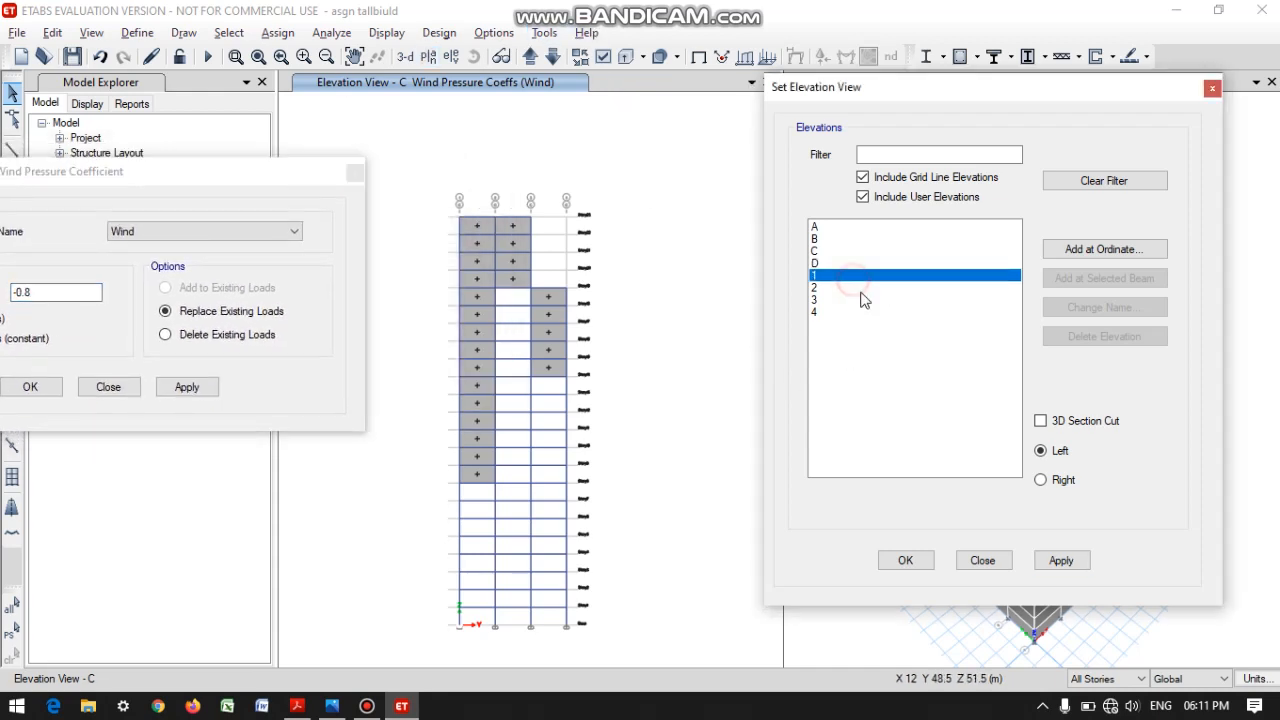
click(1052, 566)
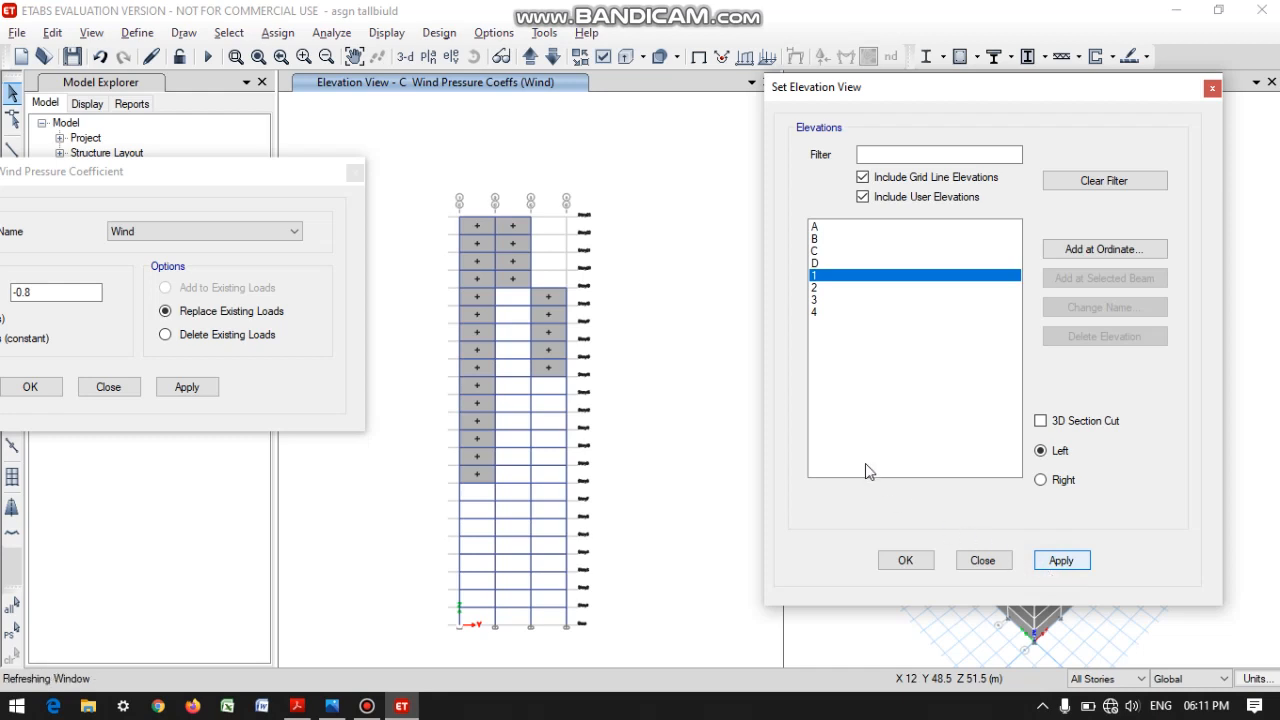
click(472, 493)
click(514, 490)
click(547, 492)
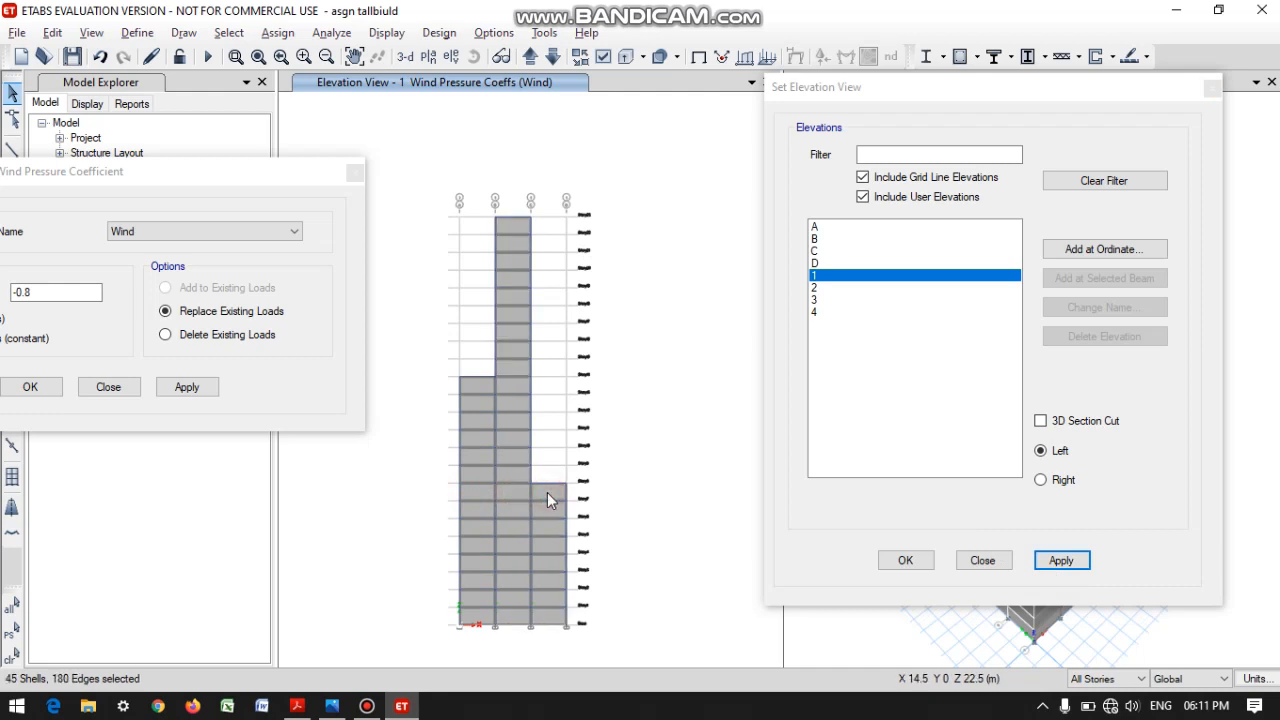
Switch to elevation 2 and add both cladding strips to the selection.
click(527, 60)
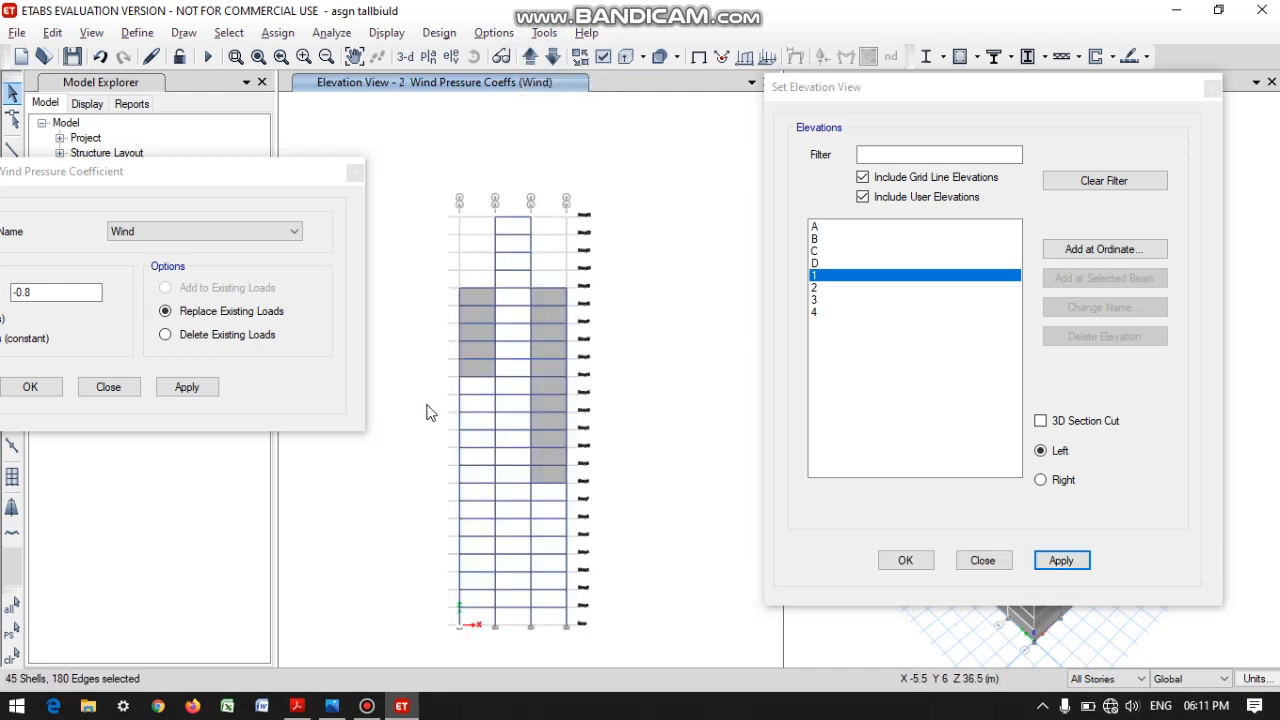
click(468, 364)
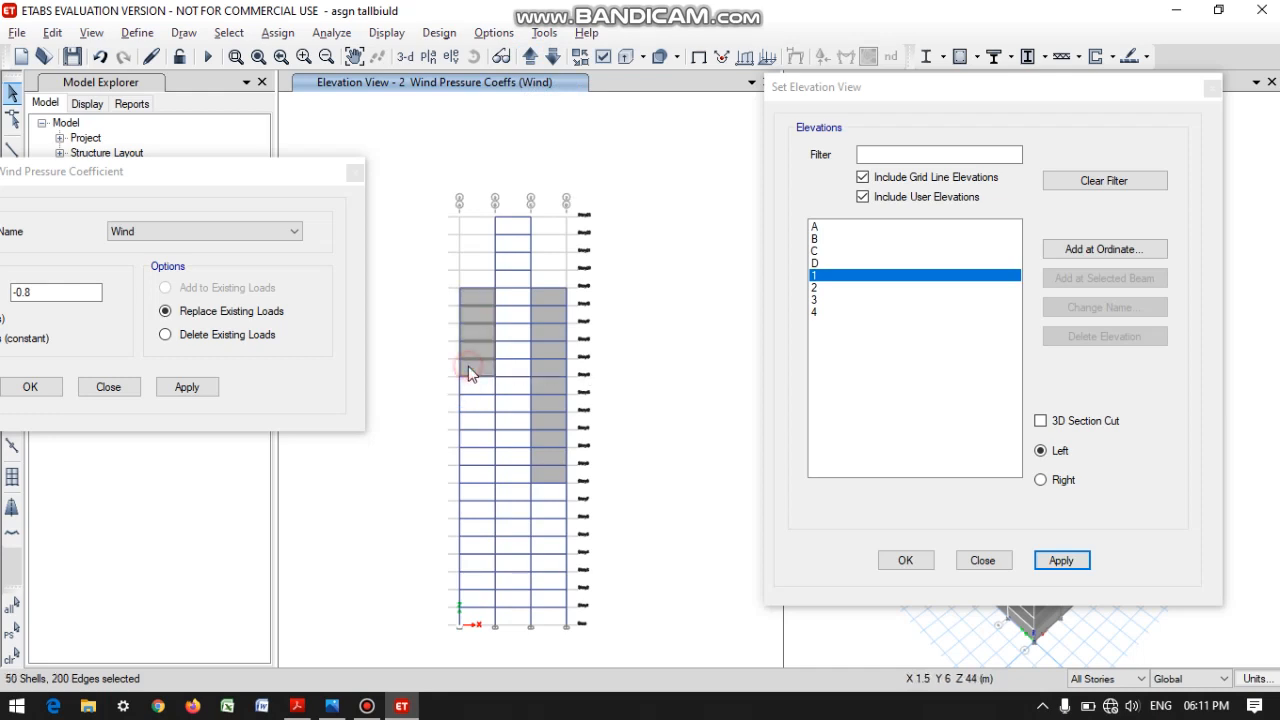
click(543, 404)
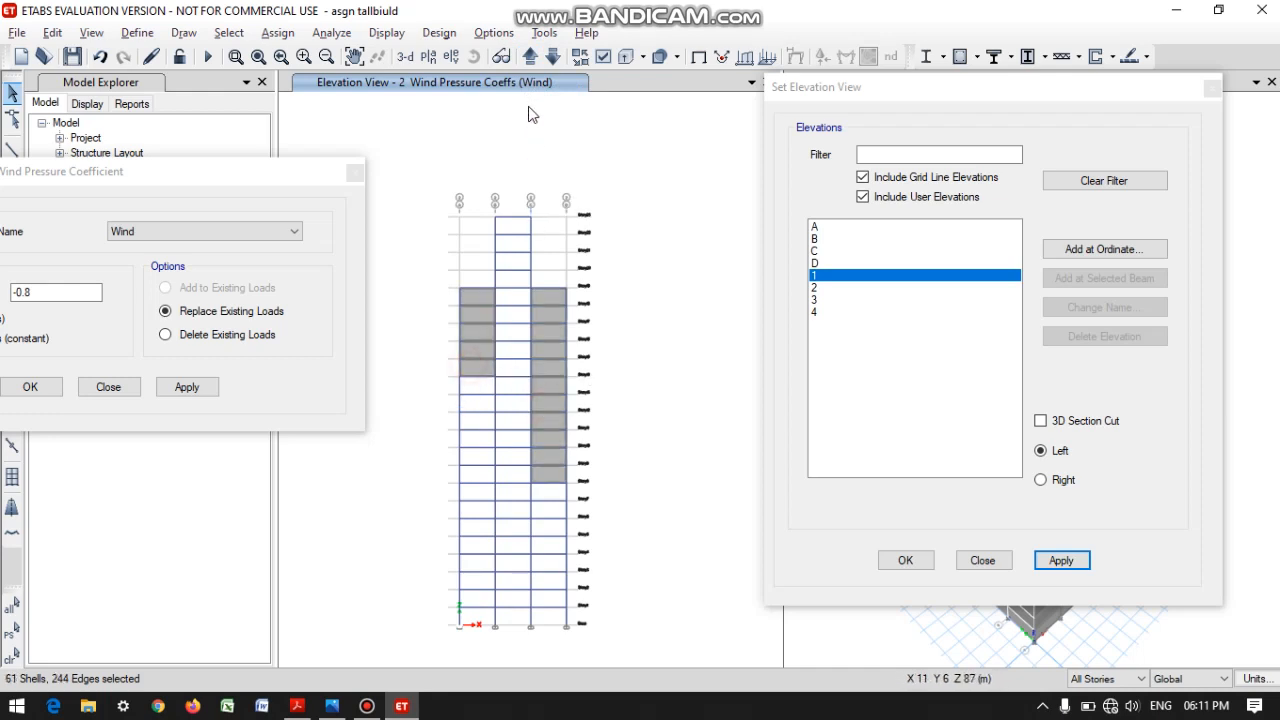
Switch to elevation 3 and add its three cladding strips to the selection.
click(530, 58)
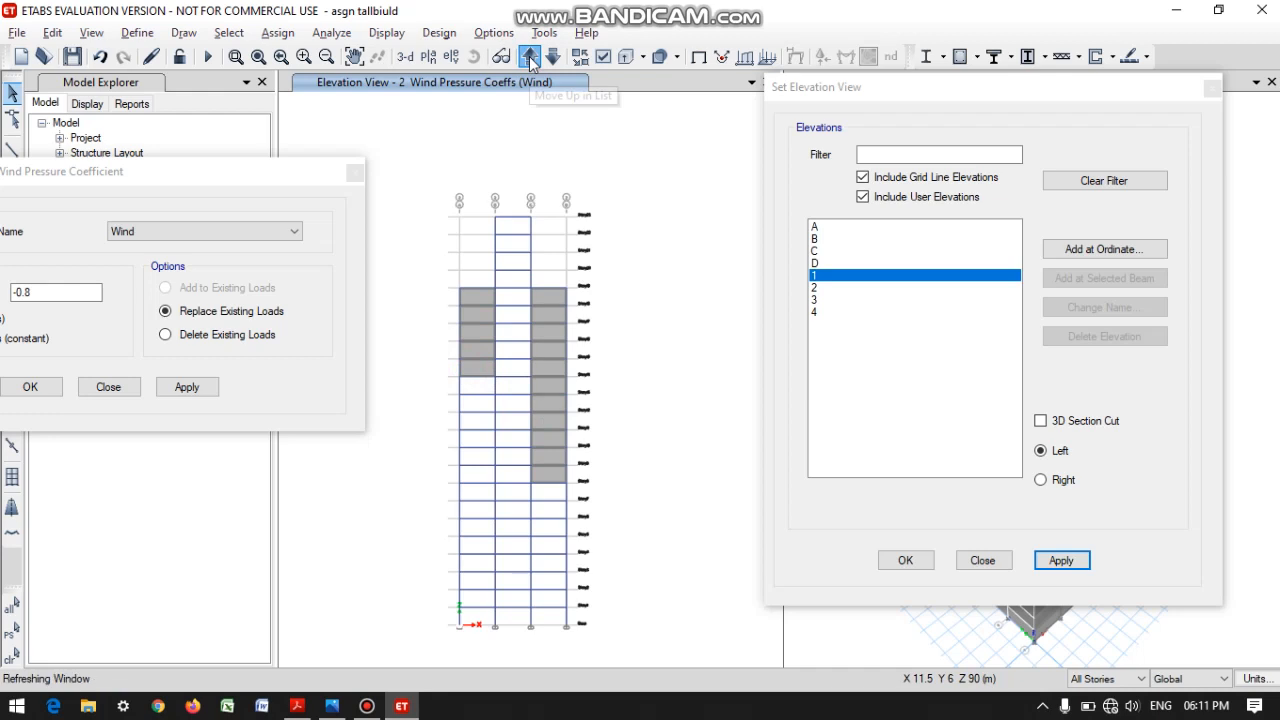
click(530, 58)
click(478, 295)
click(508, 278)
click(557, 299)
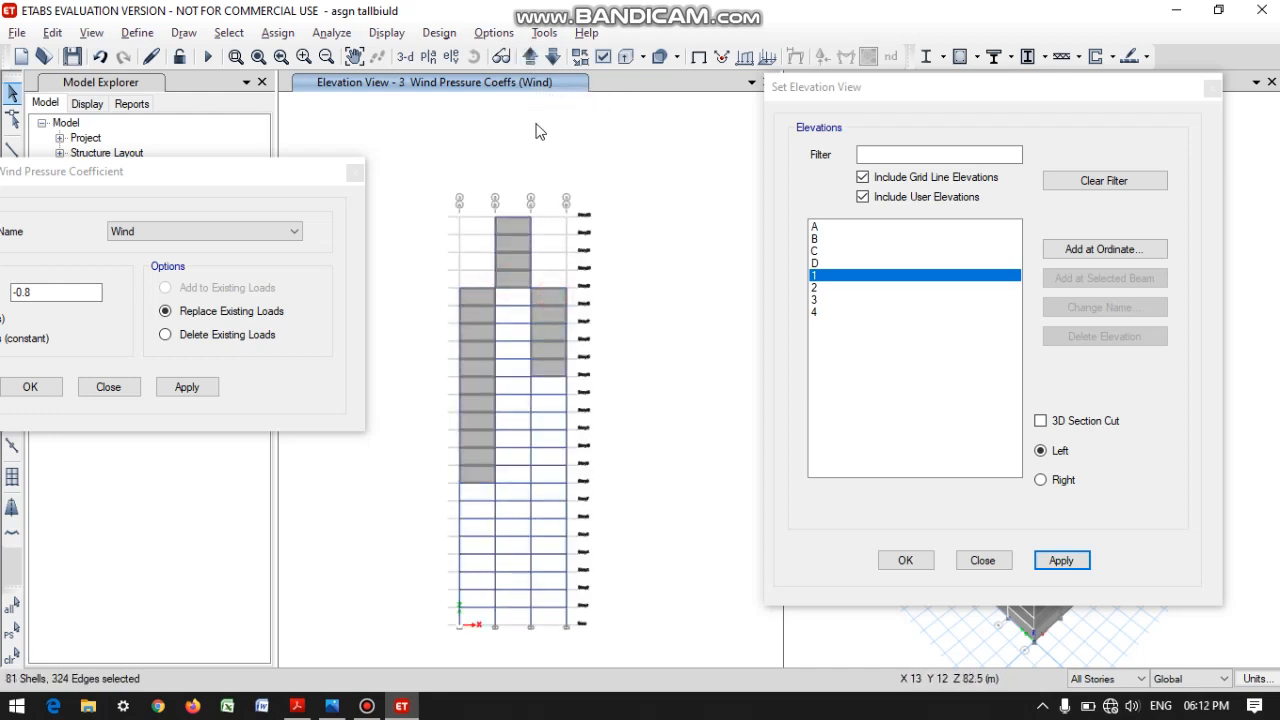
Add all cladding shells on elevation 4 to the selection, assign the -0.8 coefficient to the whole selection, and close both dialogs.
click(531, 58)
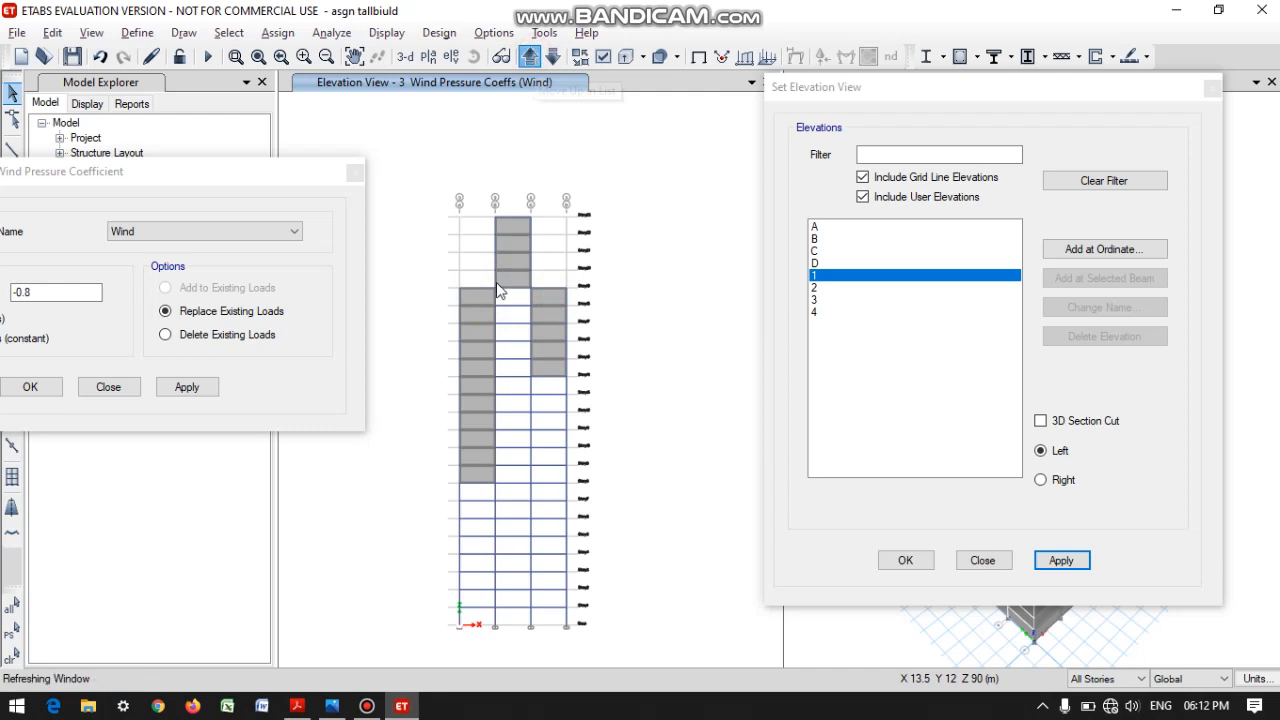
click(481, 512)
click(510, 512)
click(555, 510)
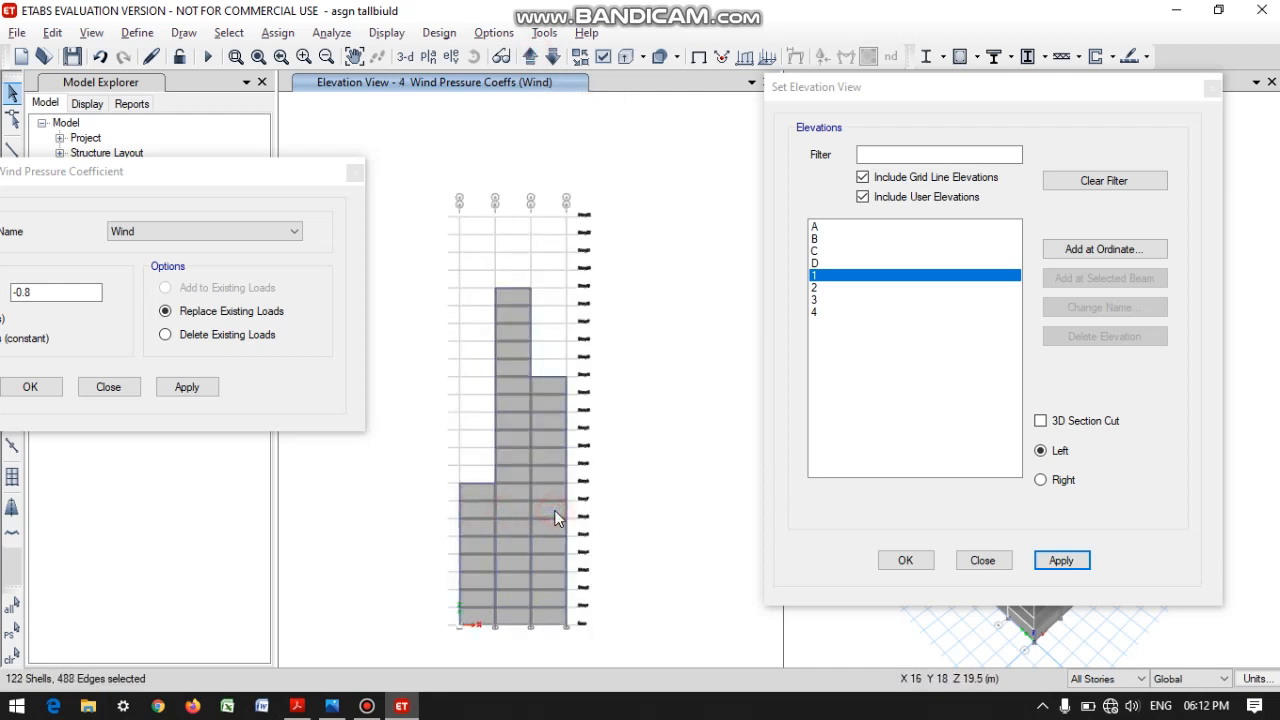
click(190, 387)
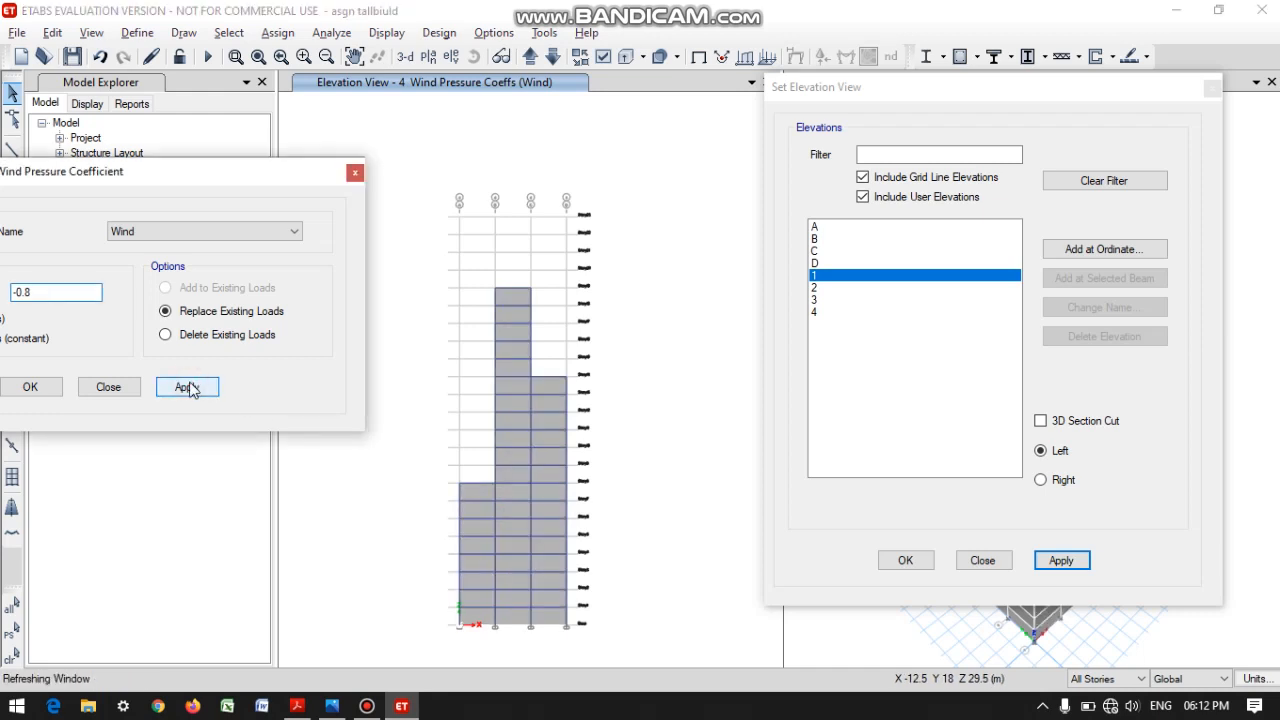
click(108, 387)
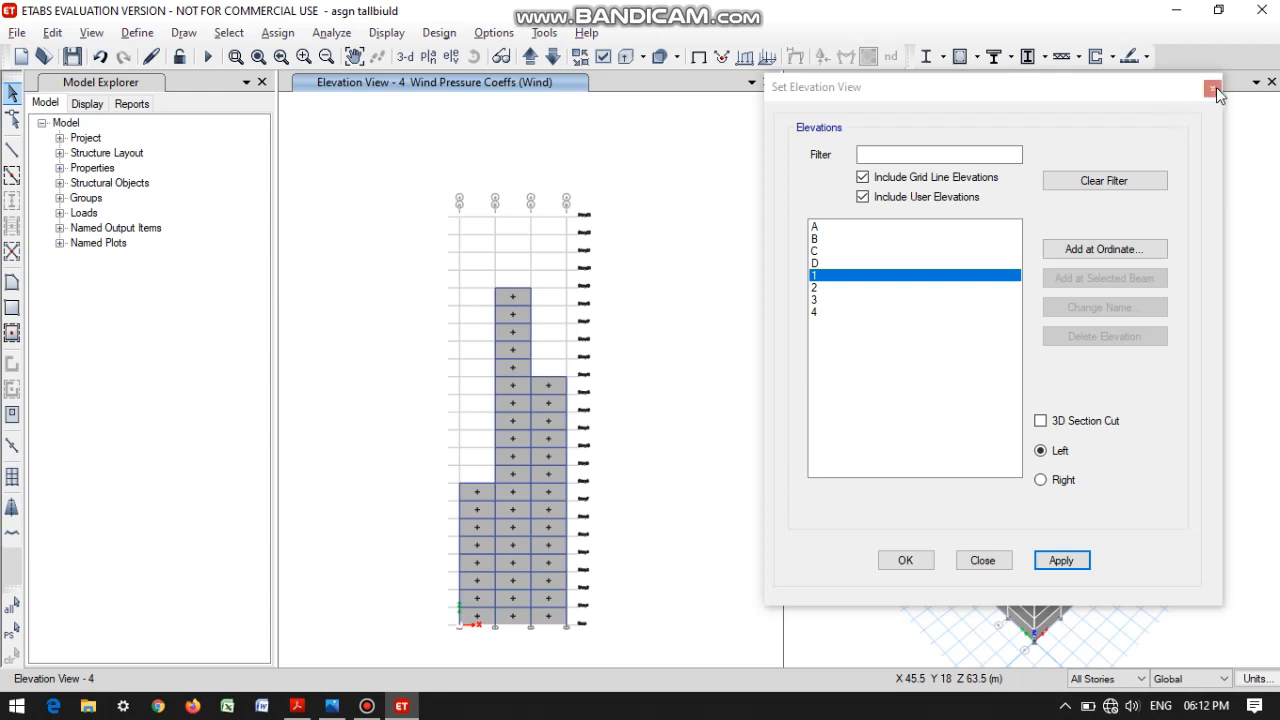
click(1214, 89)
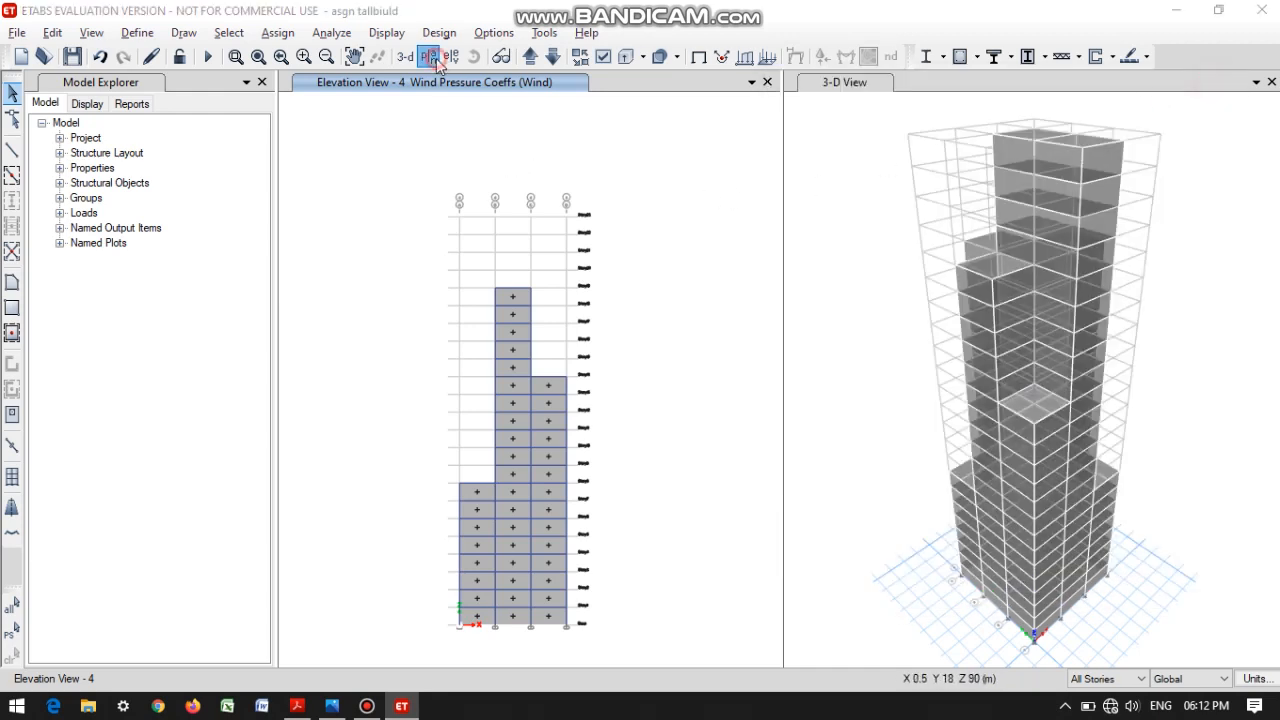
Display the Story12 plan view to check the wind pressure coefficients assigned around the building perimeter.
click(436, 59)
click(658, 452)
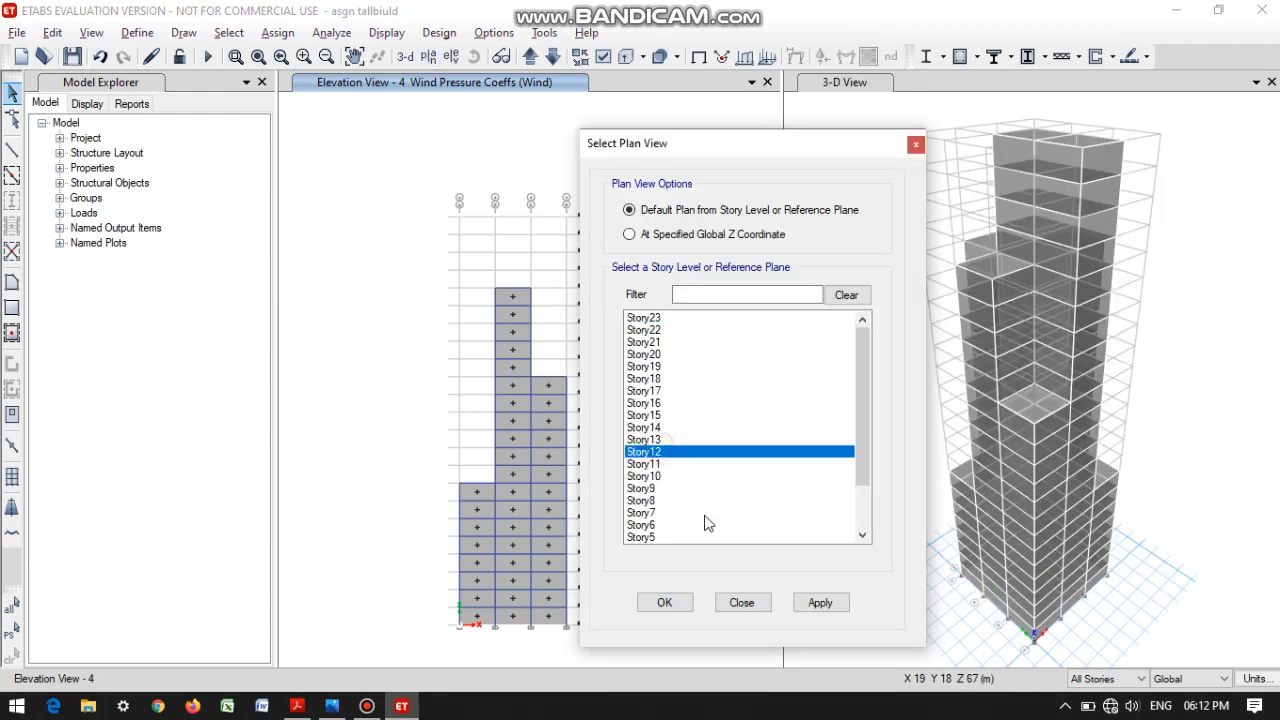
click(810, 610)
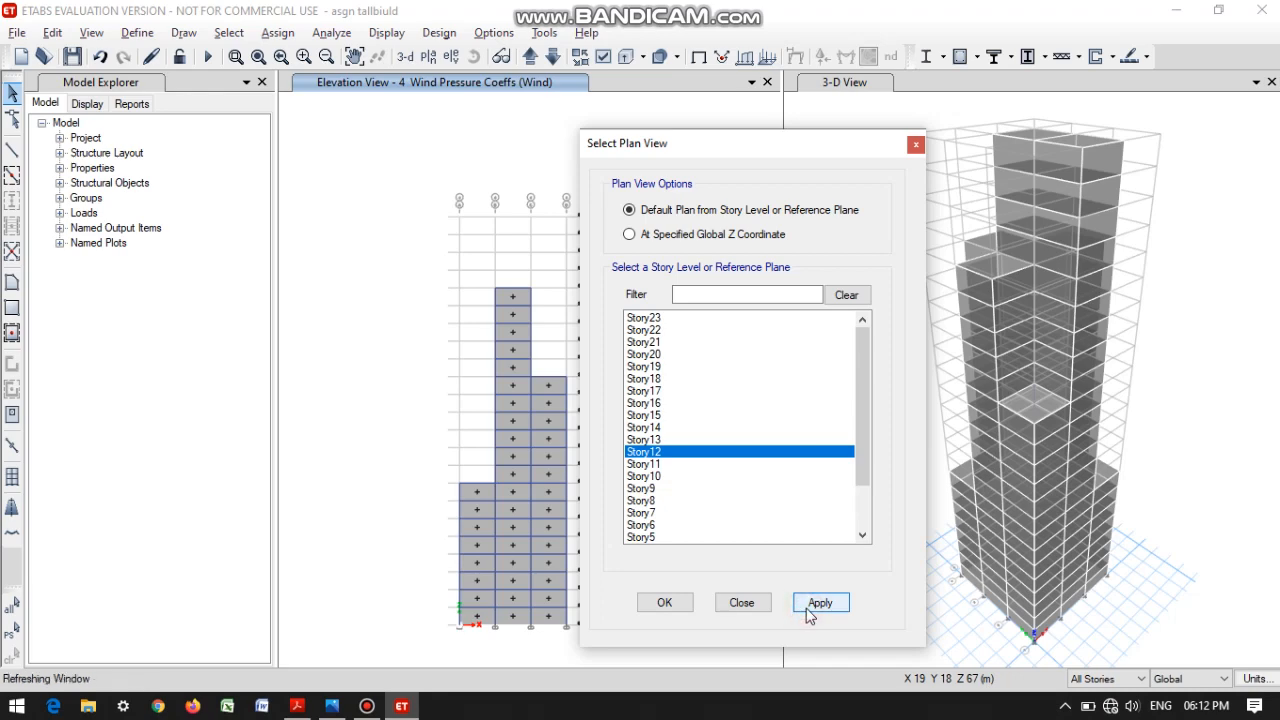
drag(658, 157, 875, 161)
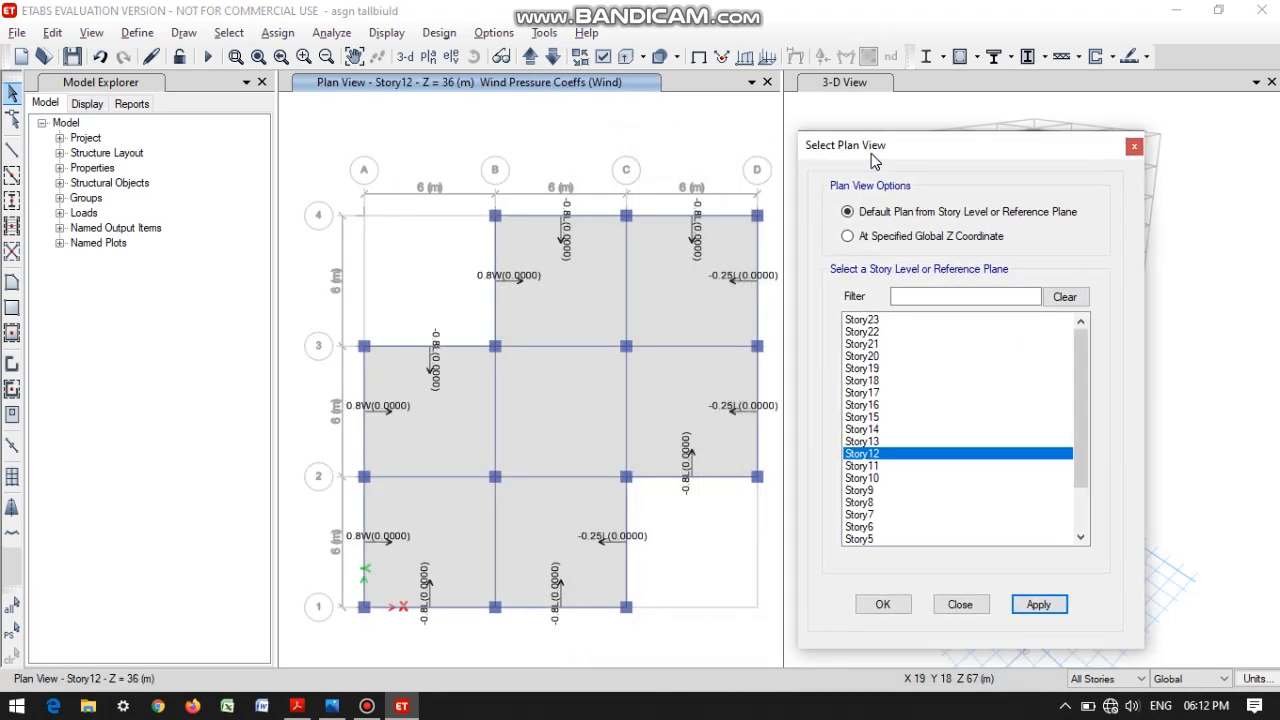
click(890, 606)
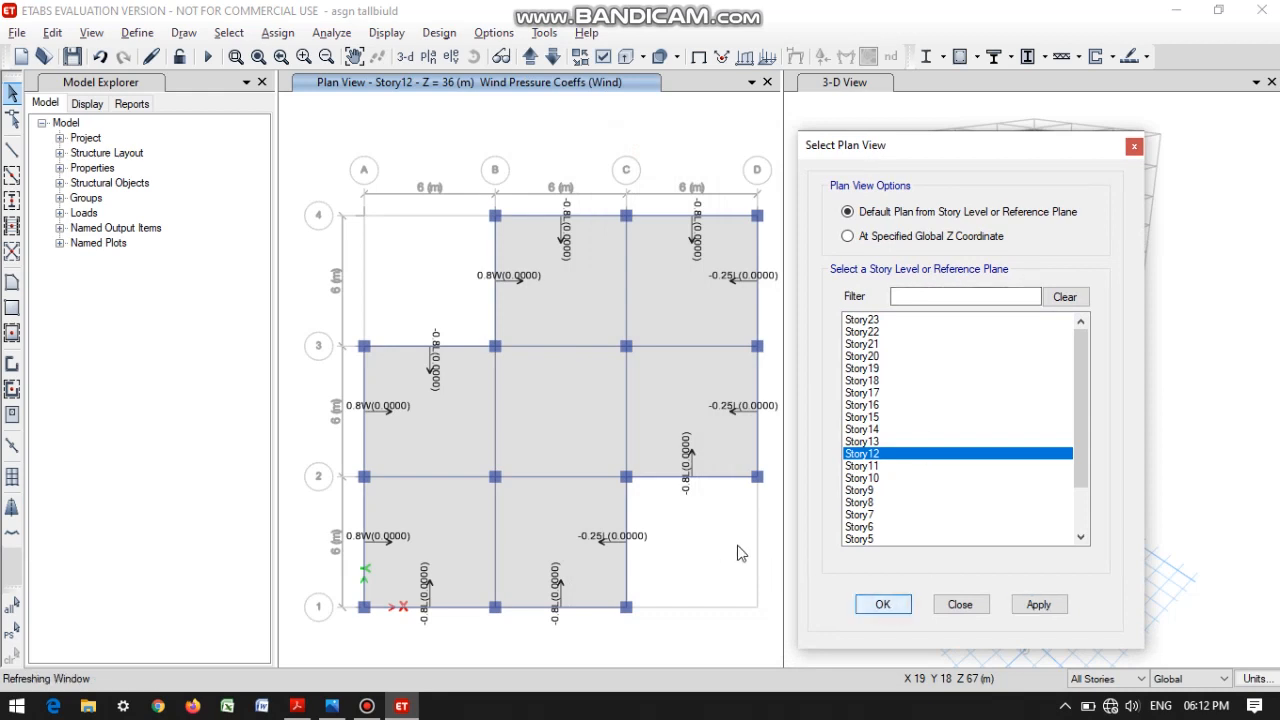
click(674, 535)
click(674, 540)
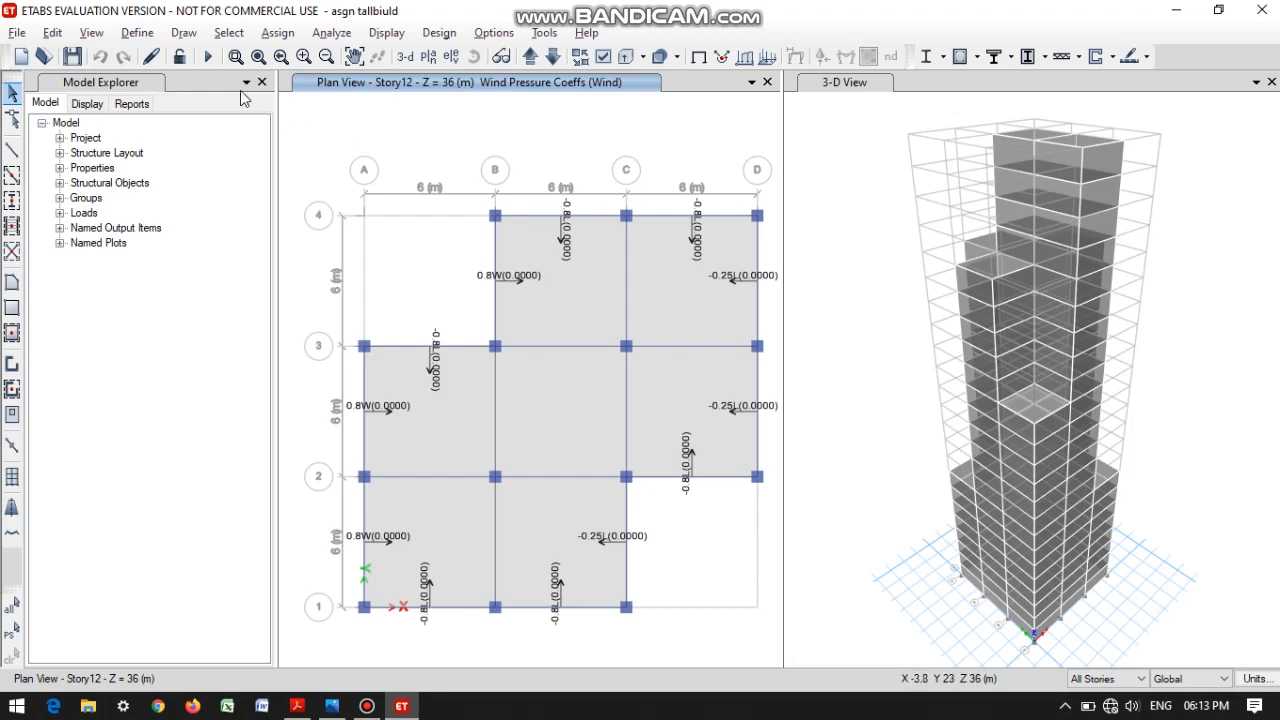
Run the analysis, and review the concrete frame design preferences without changing them.
click(207, 56)
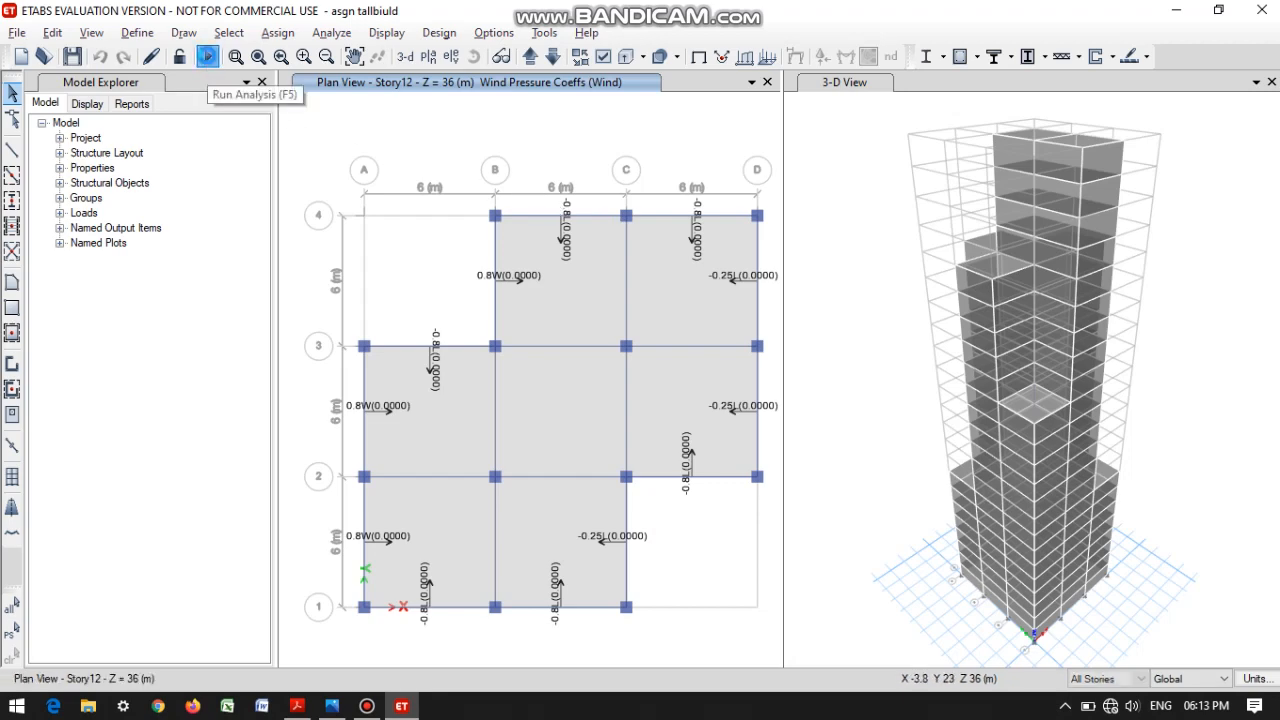
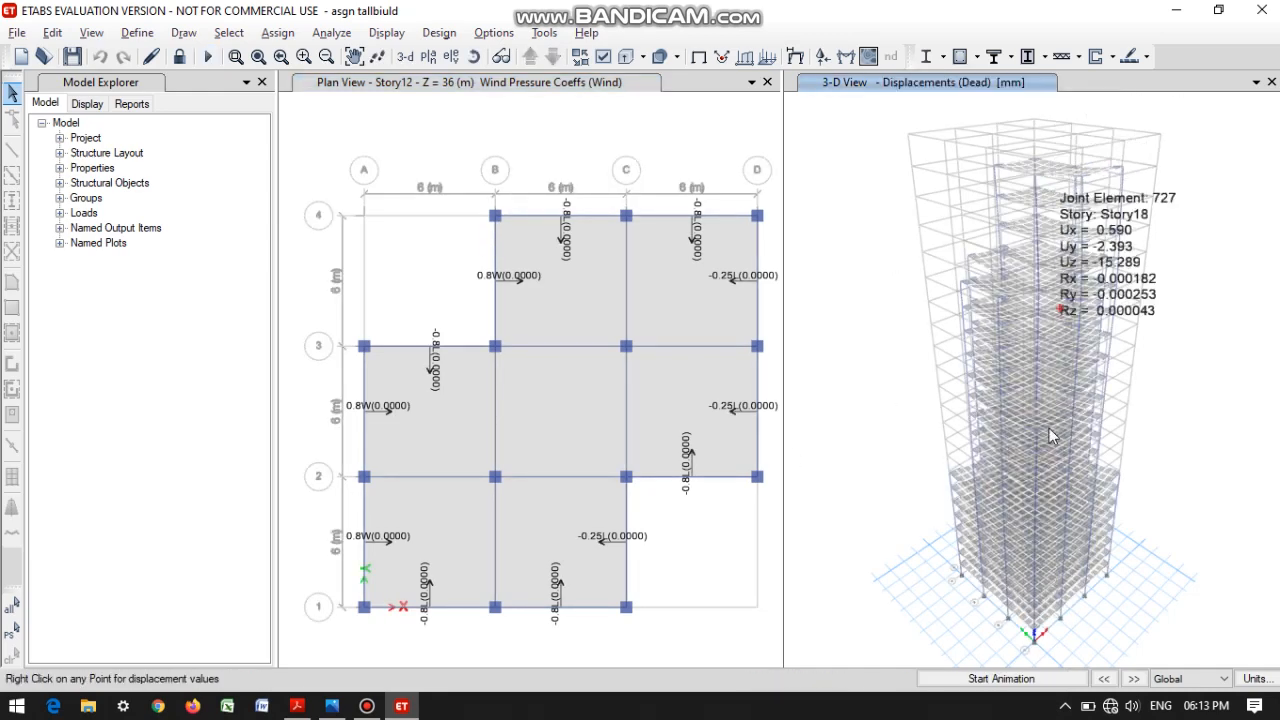
click(445, 33)
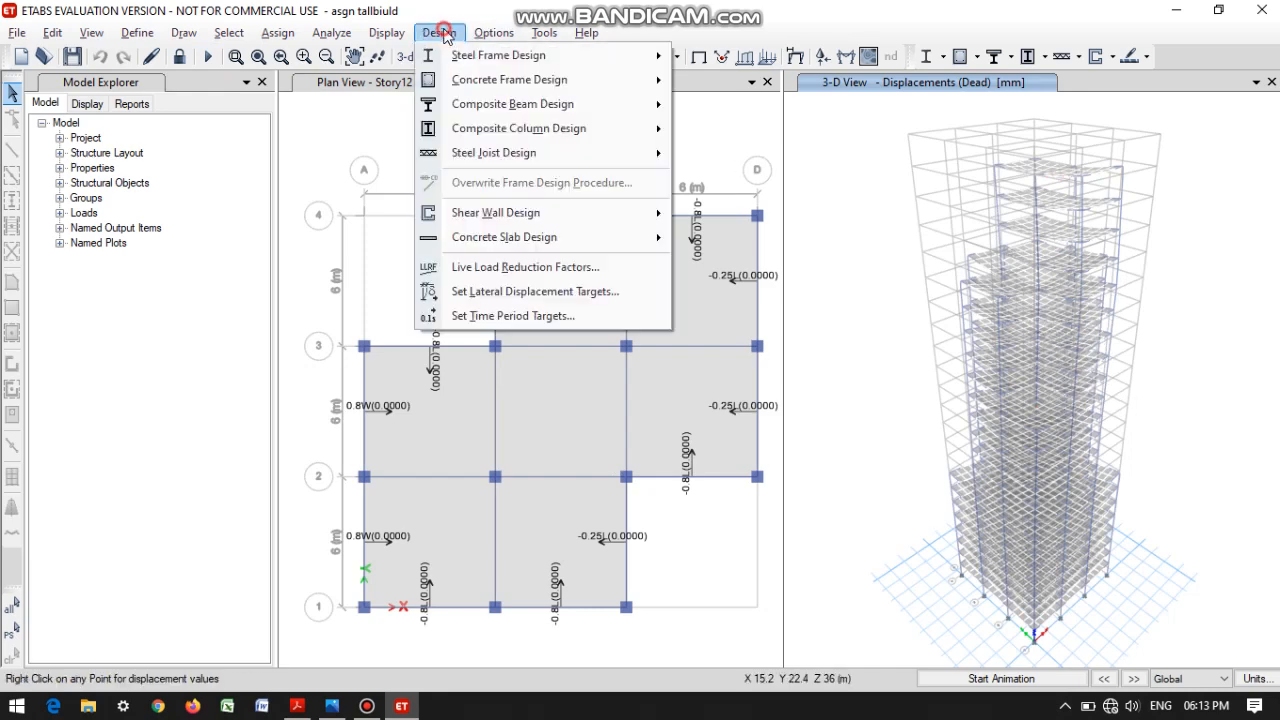
mouse_move(474, 86)
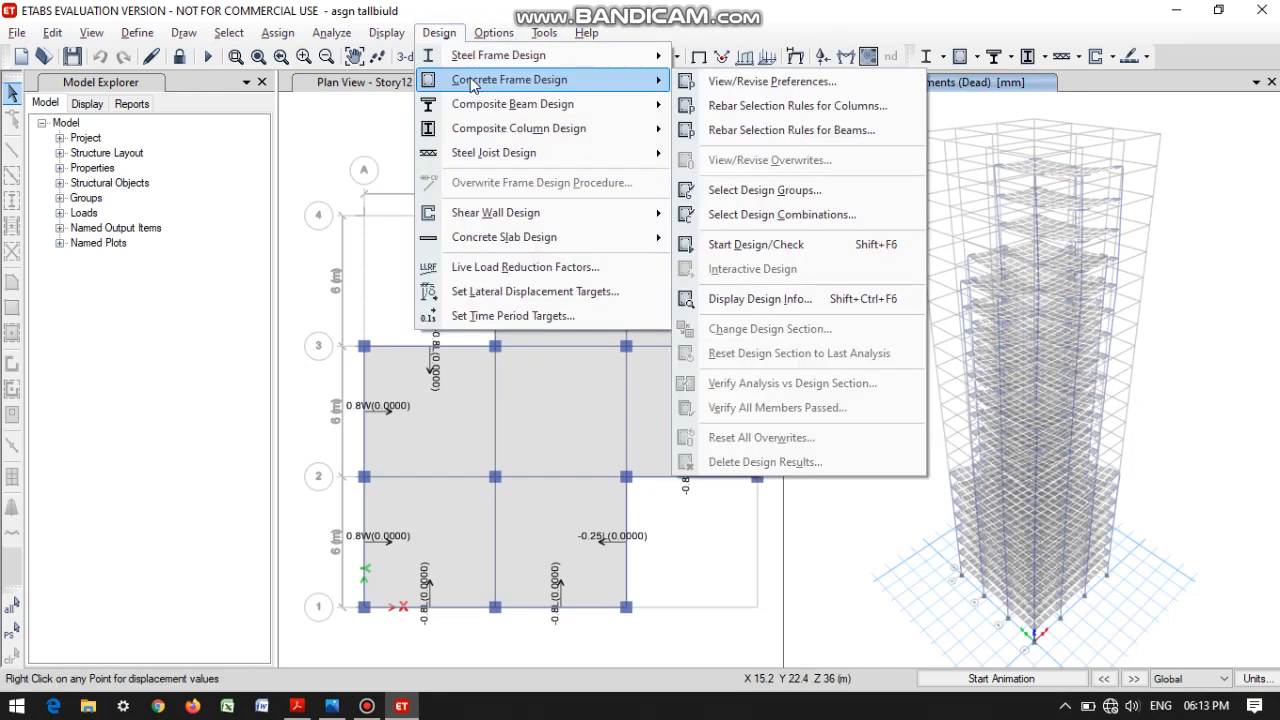
click(703, 79)
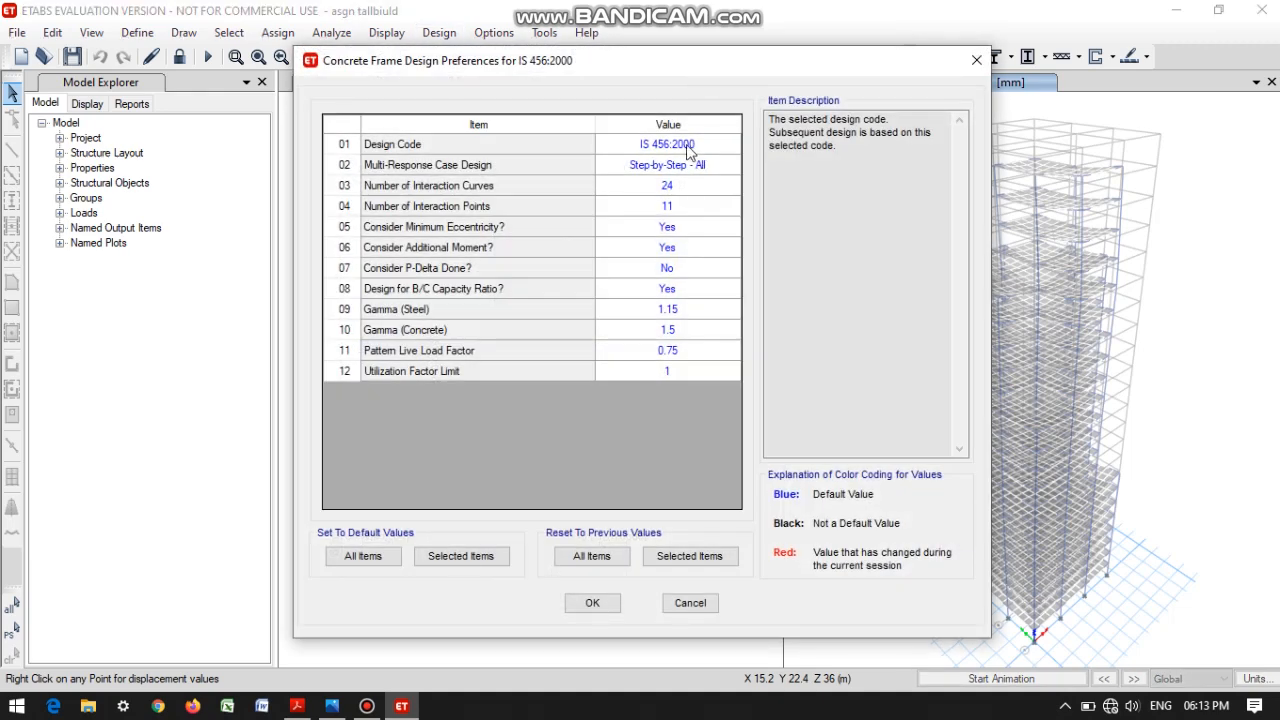
click(976, 60)
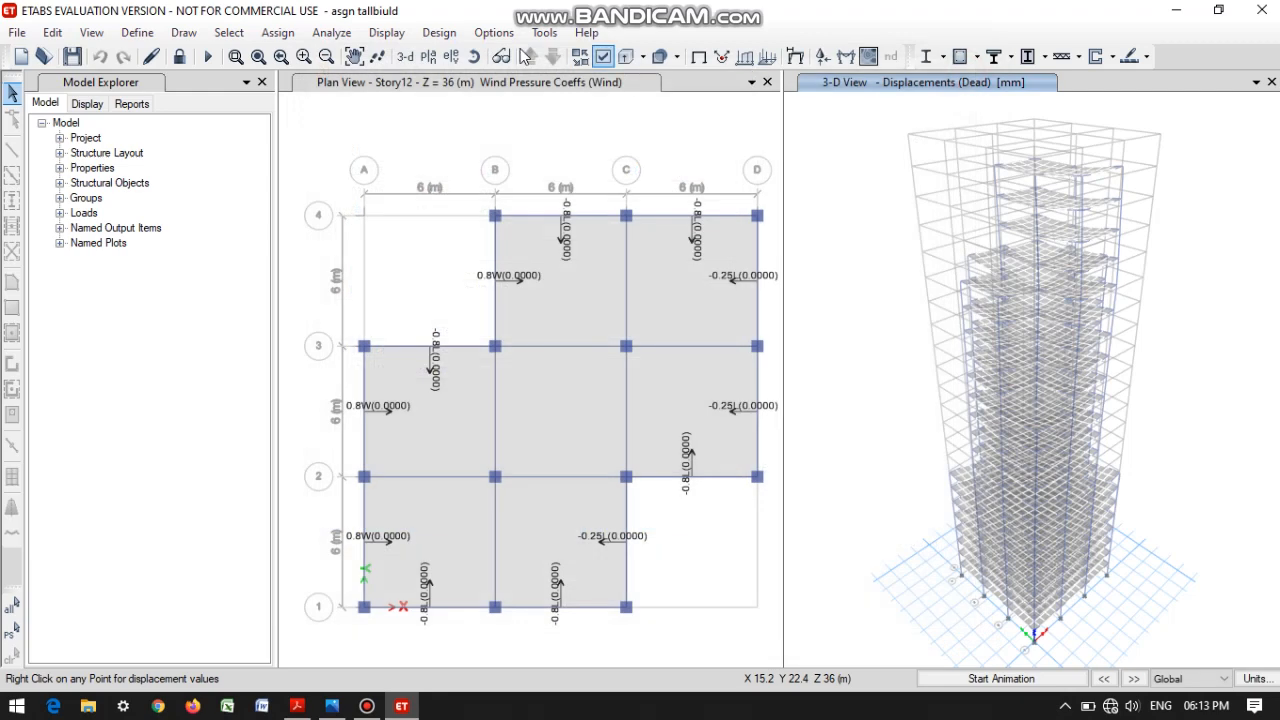
Start the concrete frame design/check of the building.
click(439, 32)
mouse_move(628, 80)
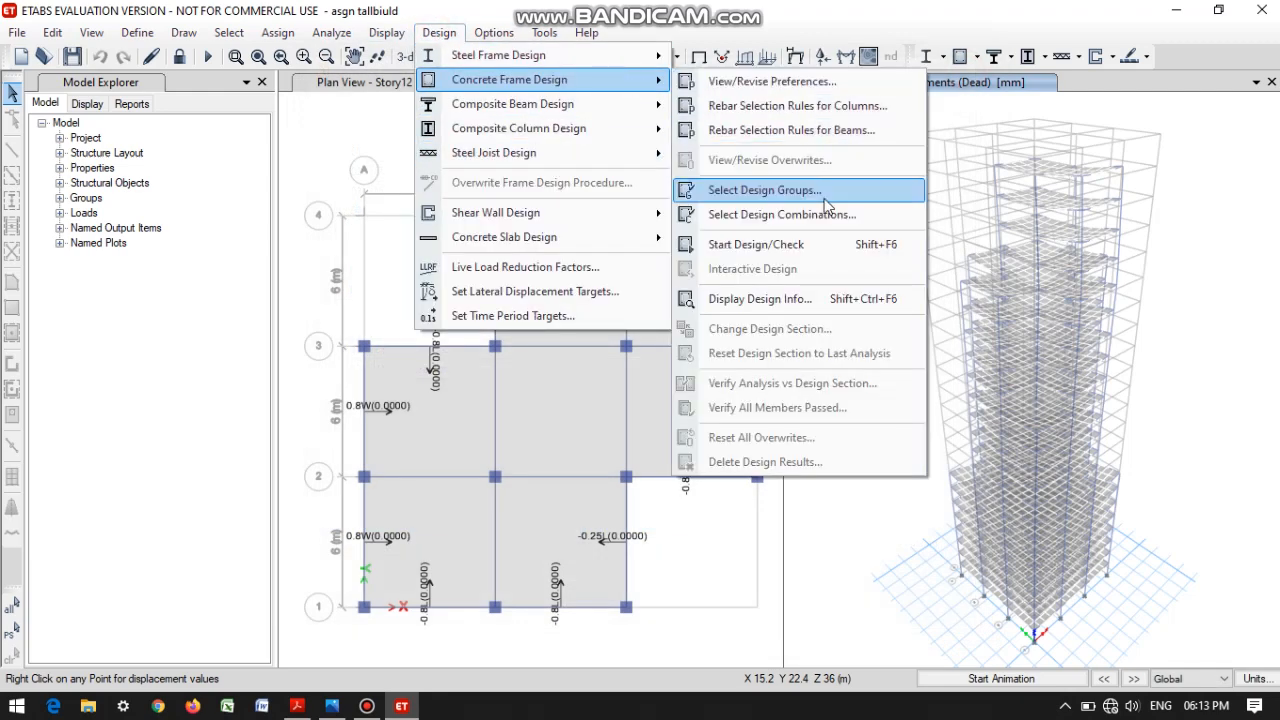
click(836, 247)
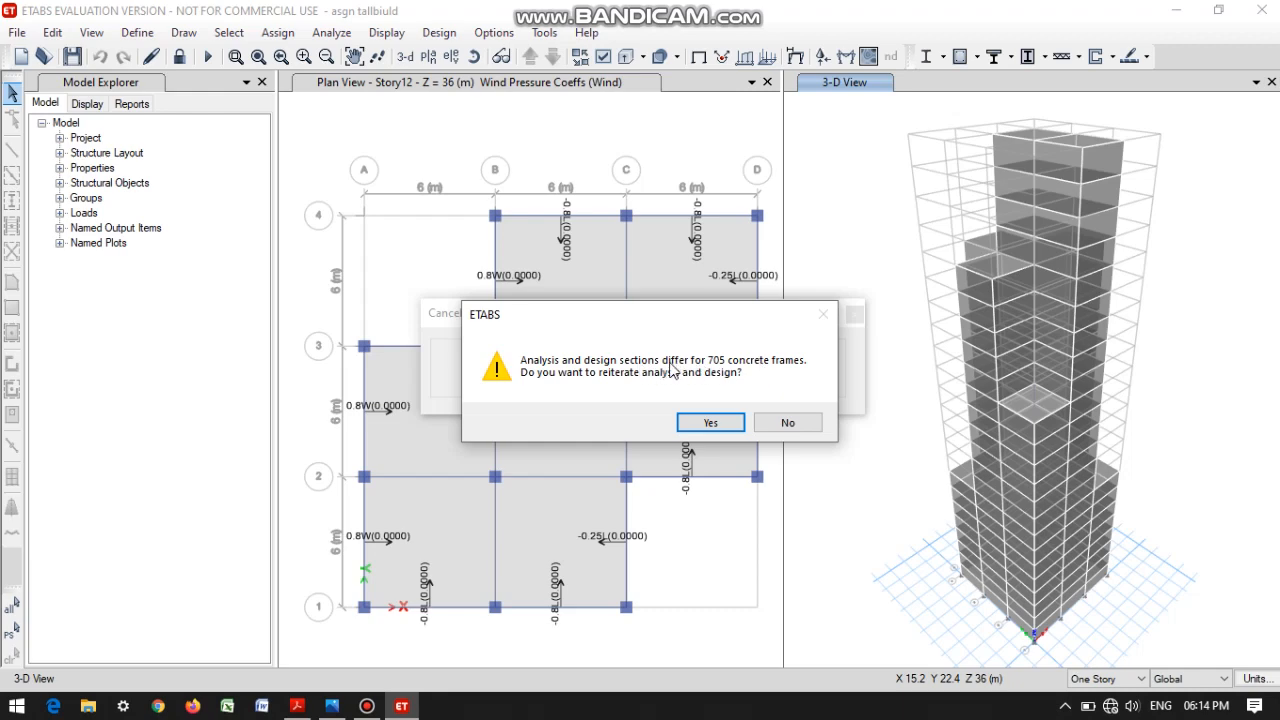
Reiterate the analysis and concrete frame design as long as the analysis and design sections differ.
click(706, 421)
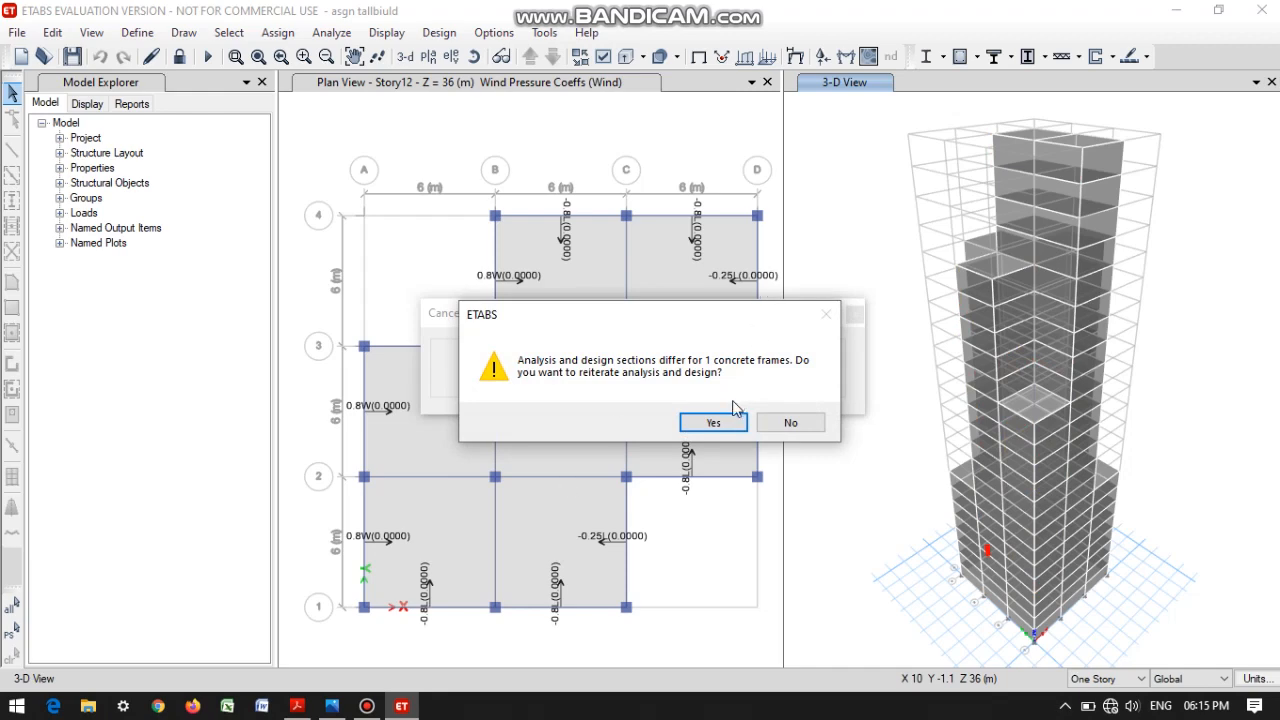
click(713, 423)
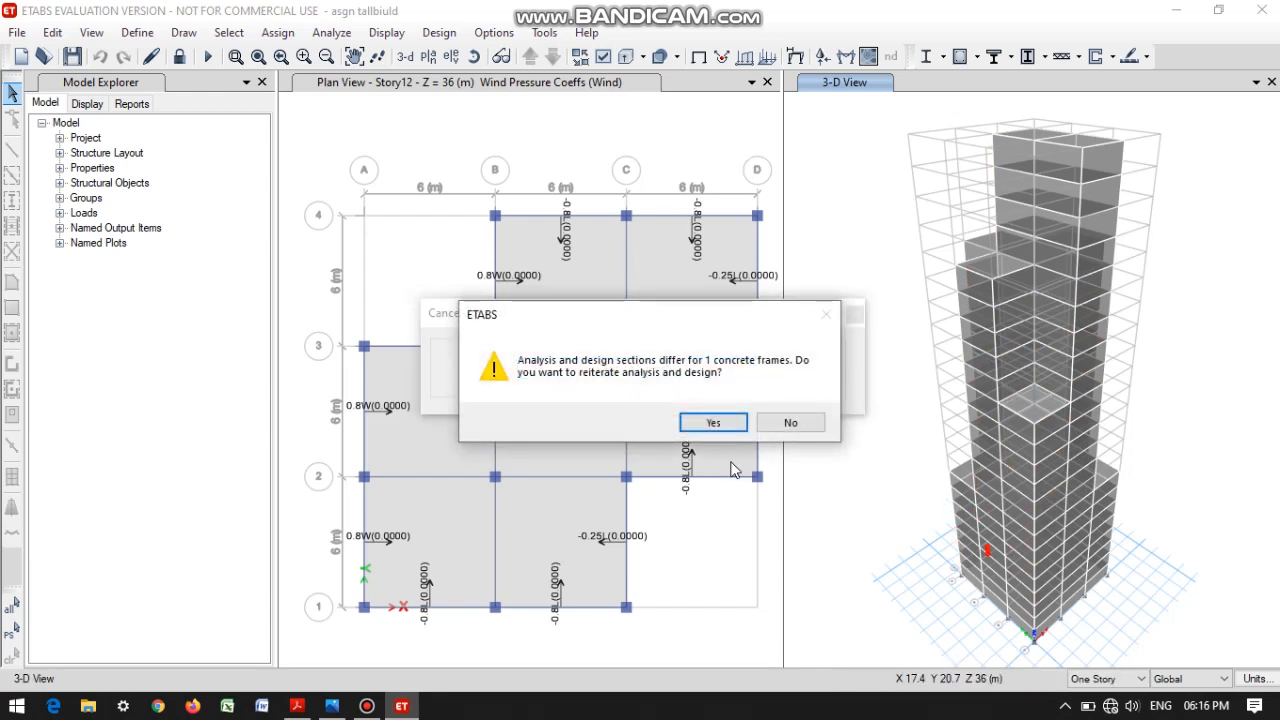
click(723, 431)
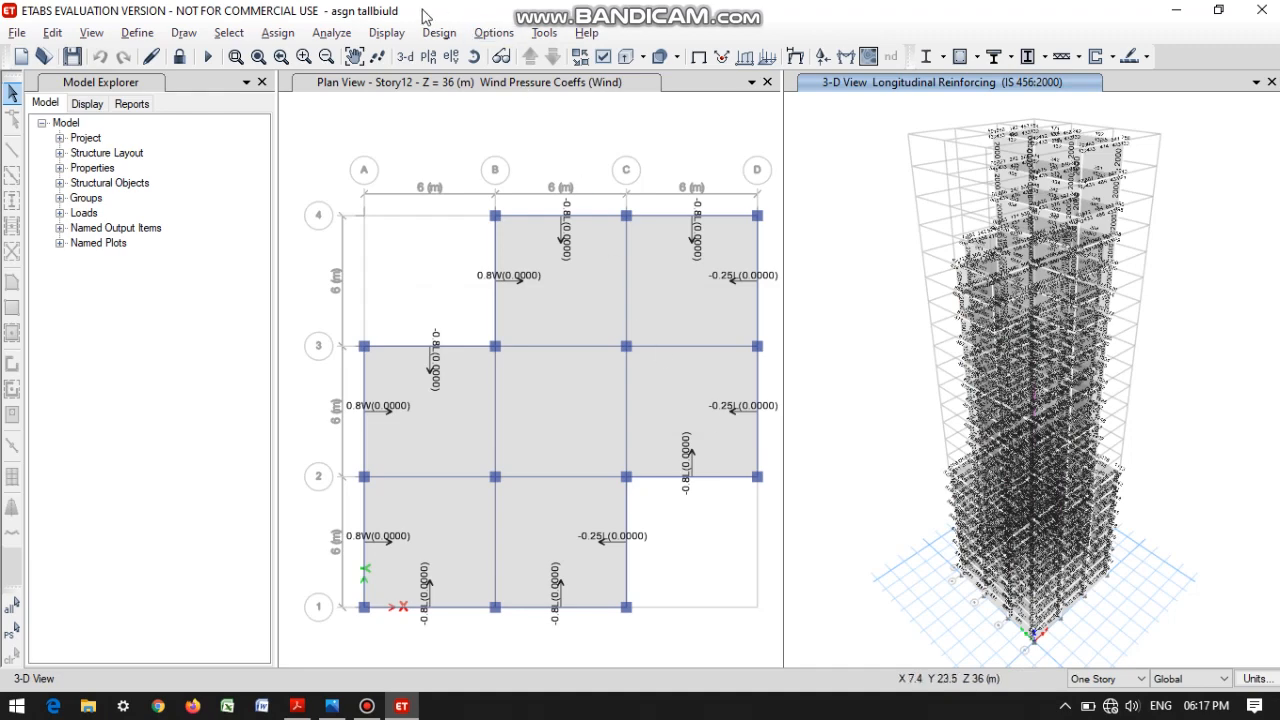
Verify whether all concrete frame members passed the design check, and close the result message.
click(437, 38)
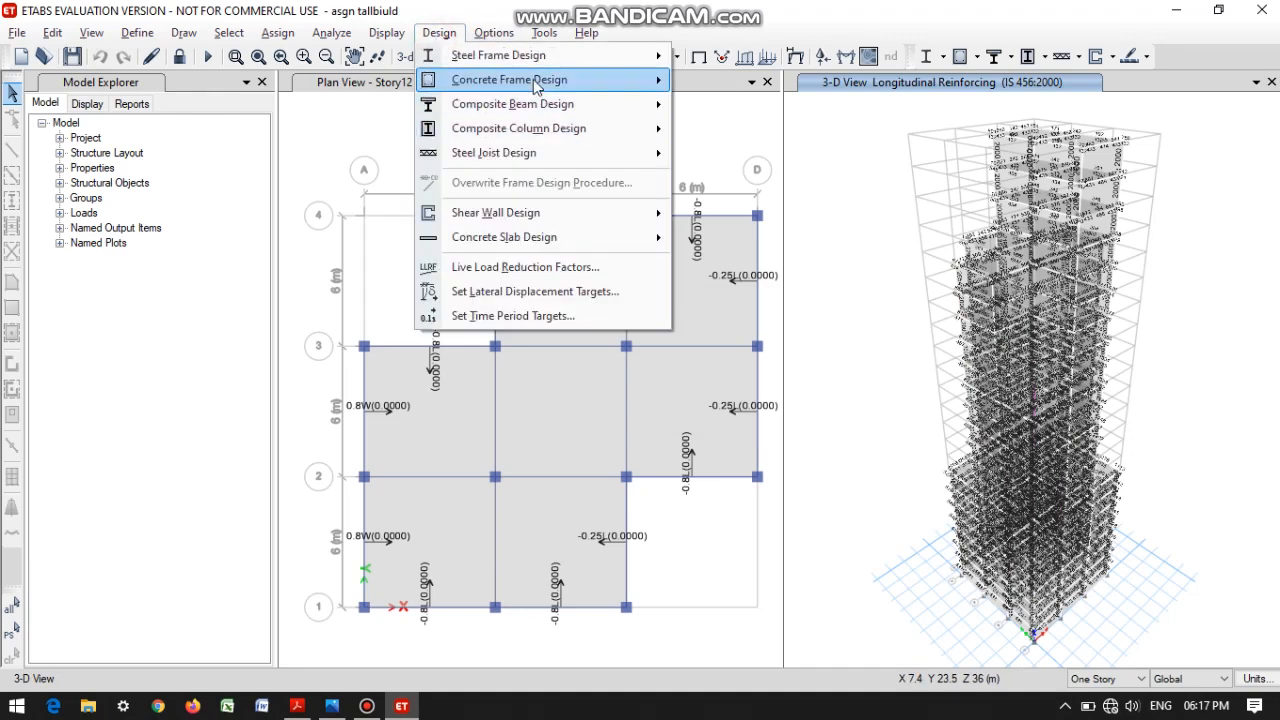
mouse_move(538, 84)
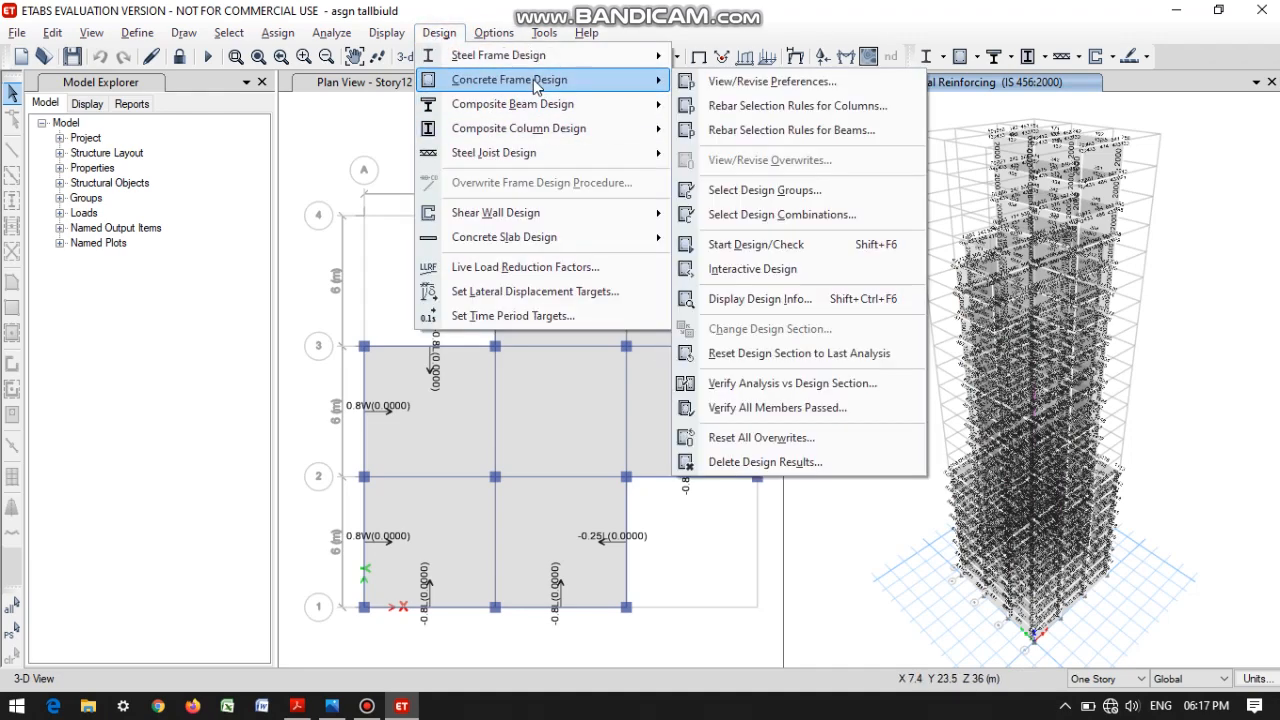
click(806, 412)
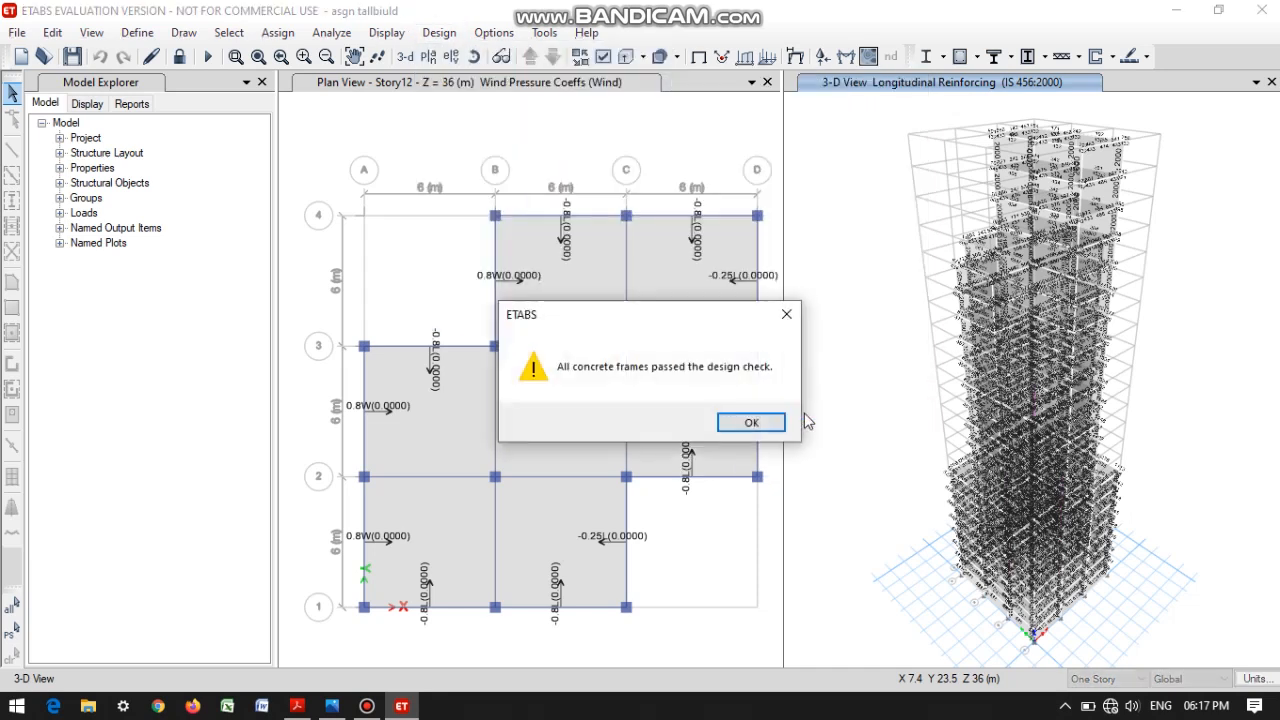
click(732, 421)
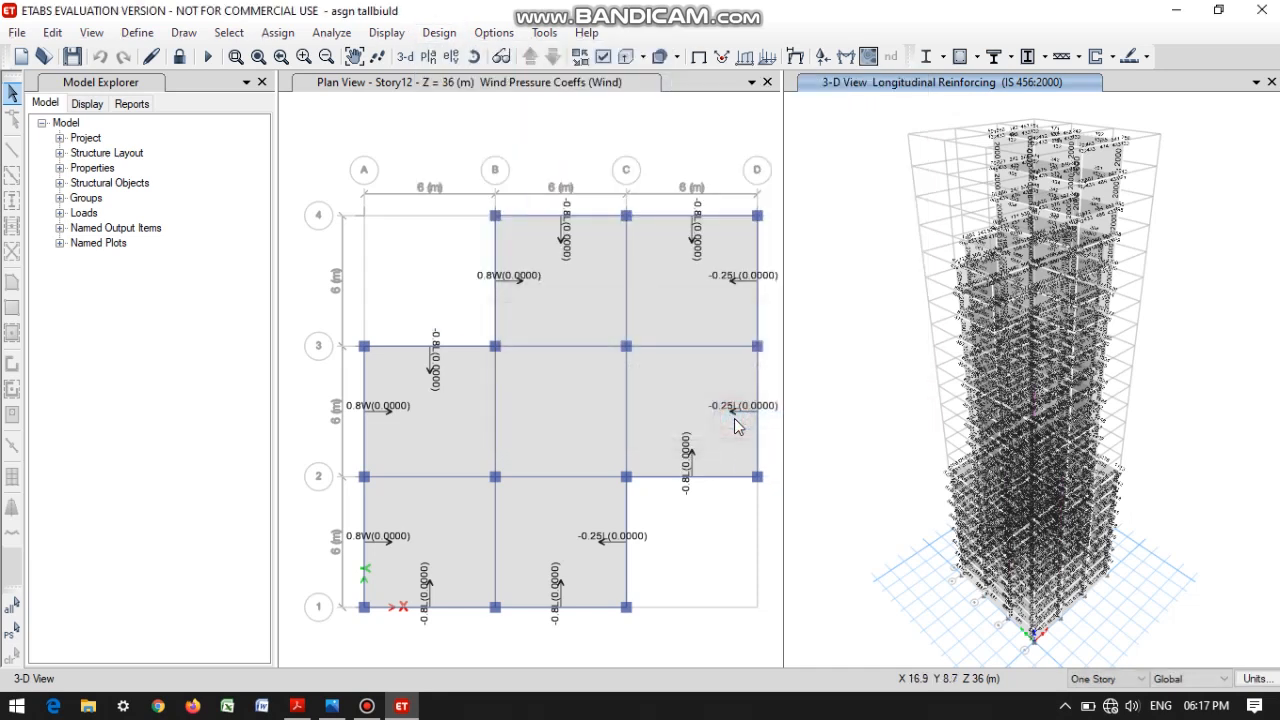
Generate the Summary Report of the model and look through its story and modal result tables to the last page.
click(573, 105)
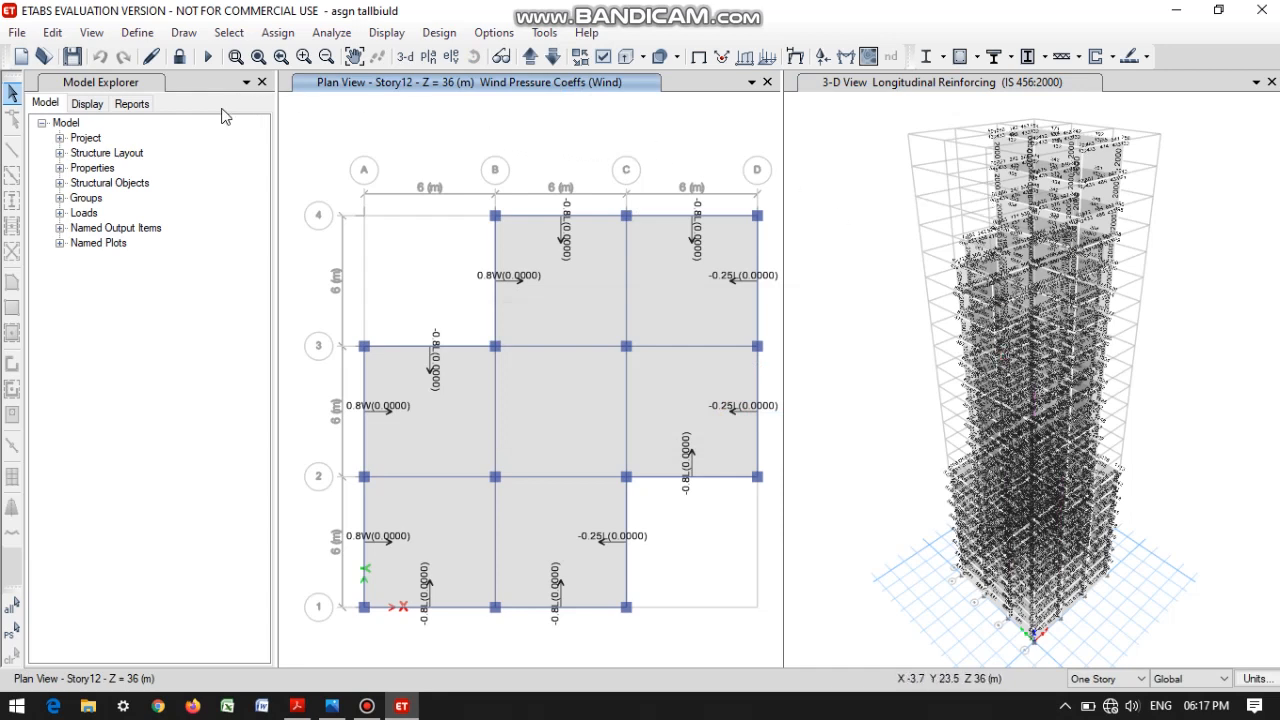
click(132, 104)
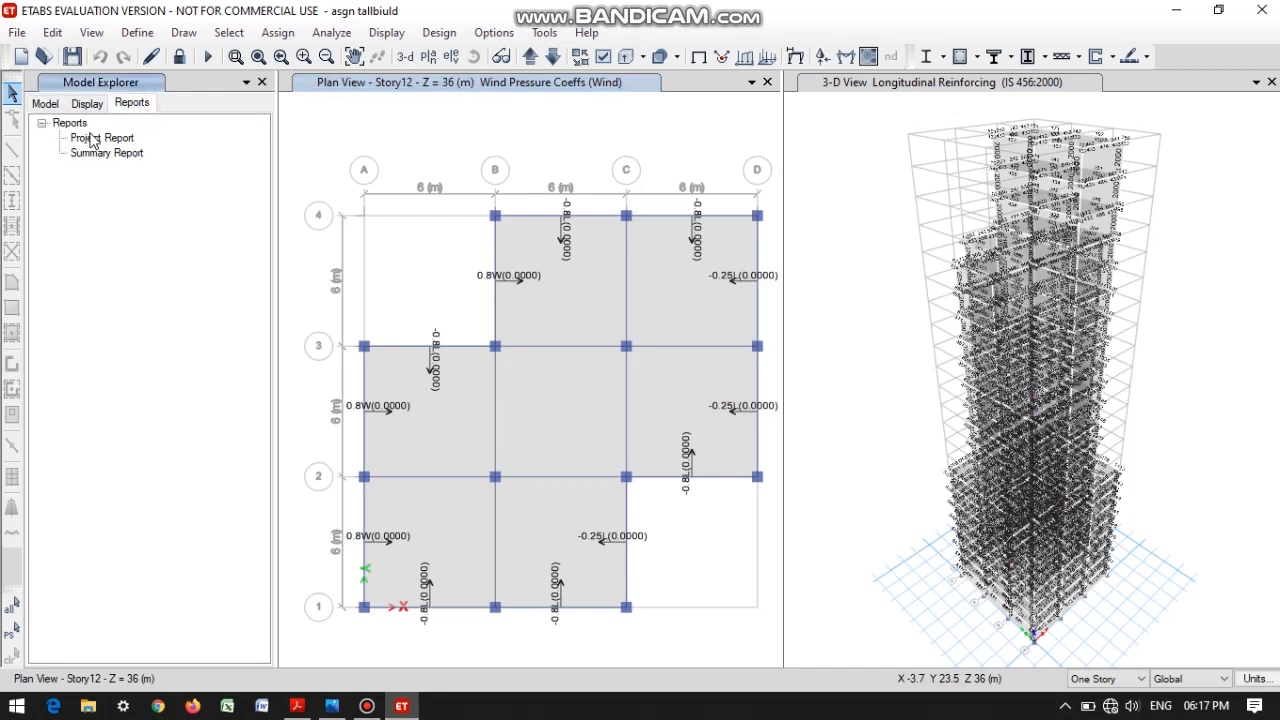
click(92, 141)
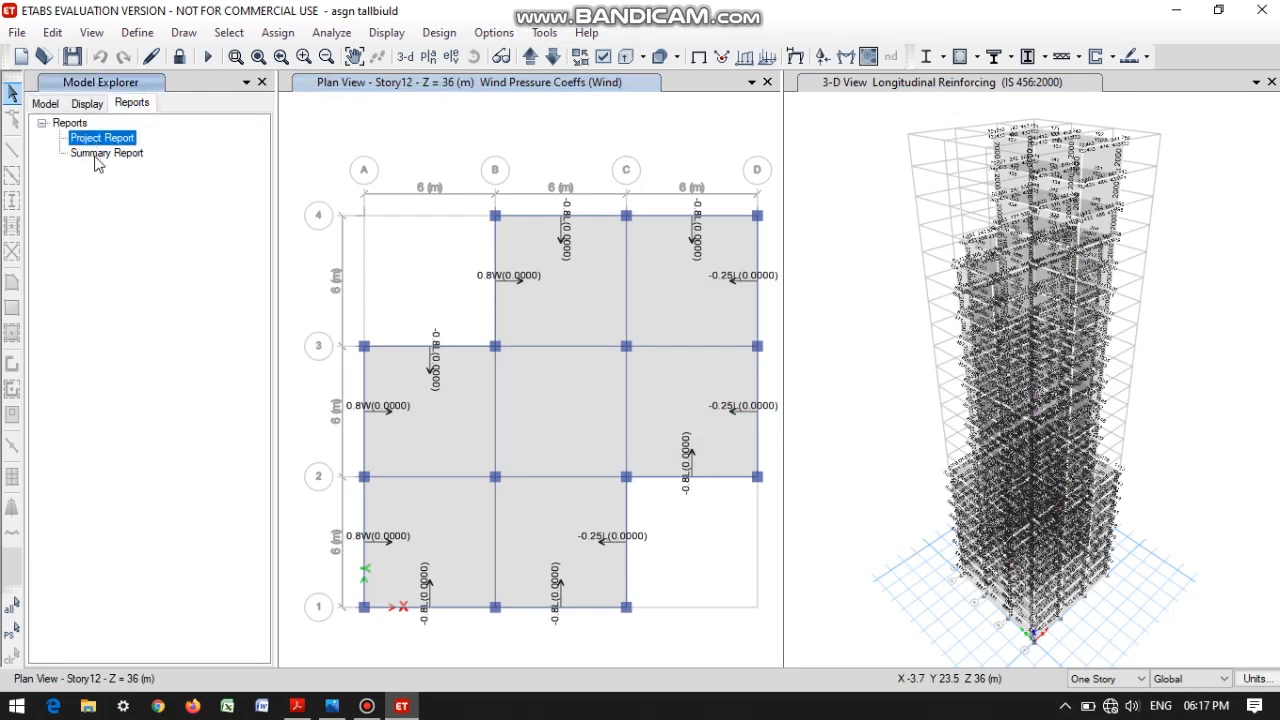
click(96, 155)
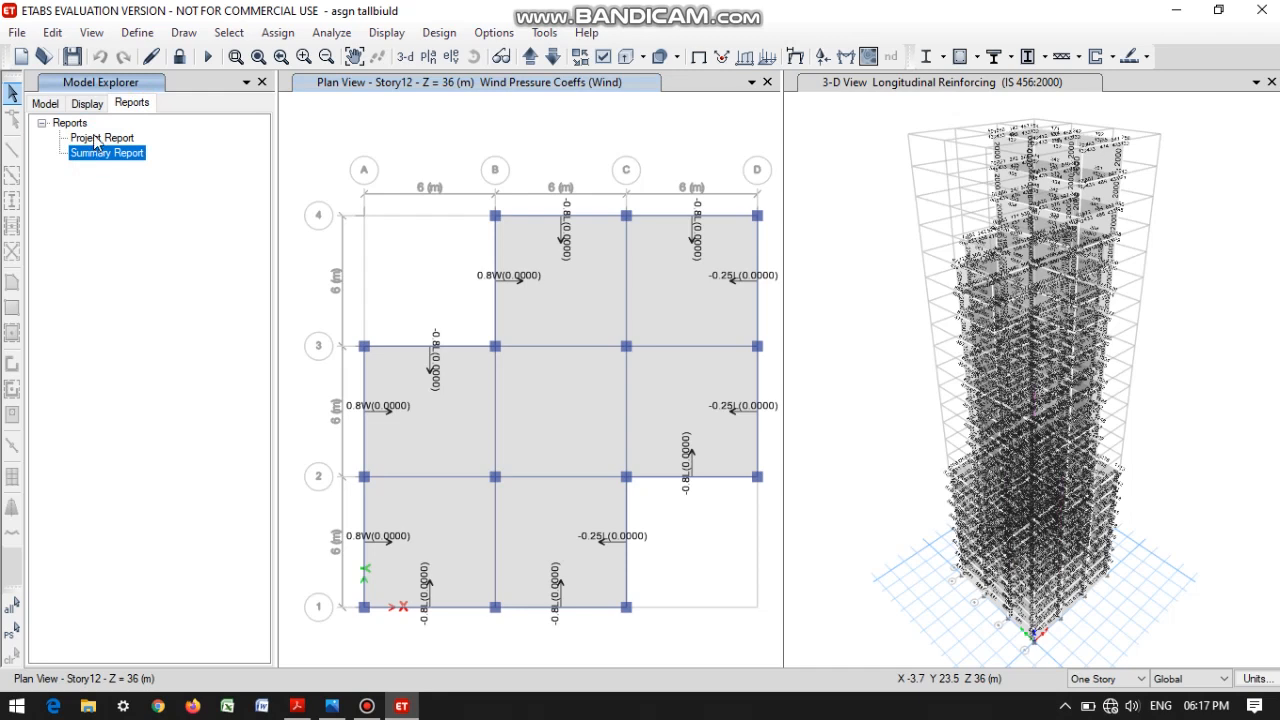
click(95, 141)
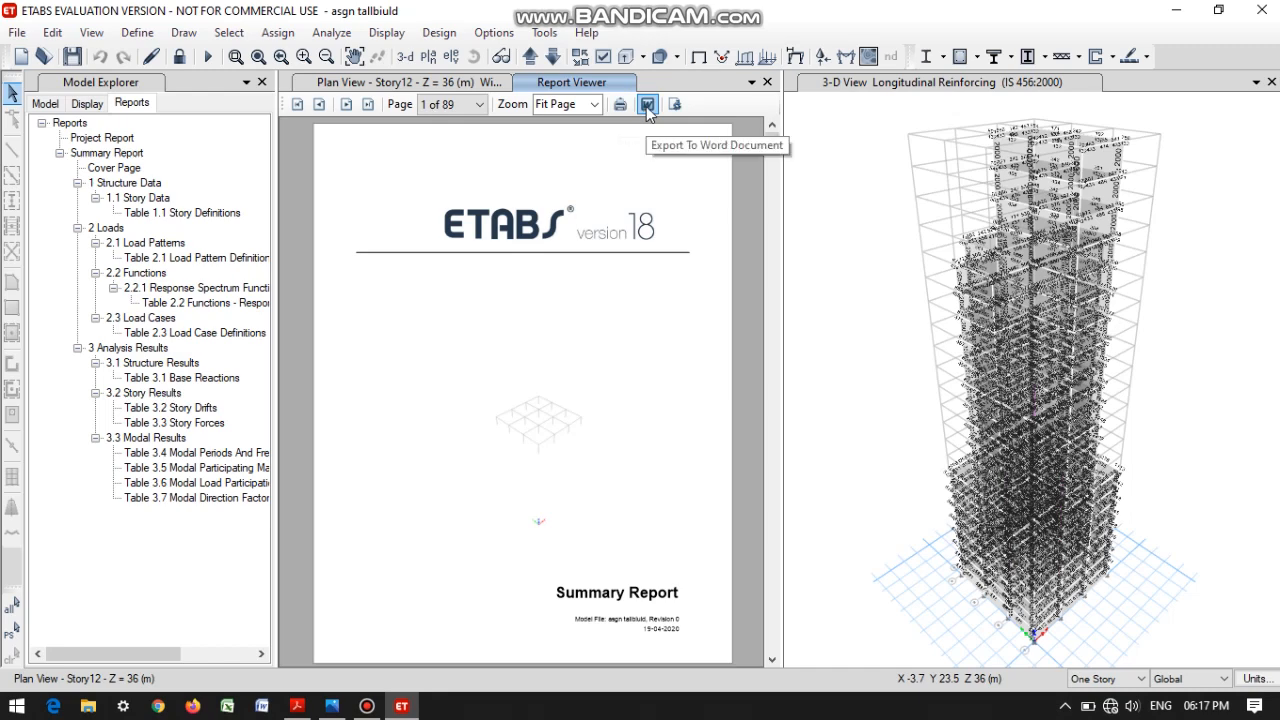
scroll(673, 313, down, 10)
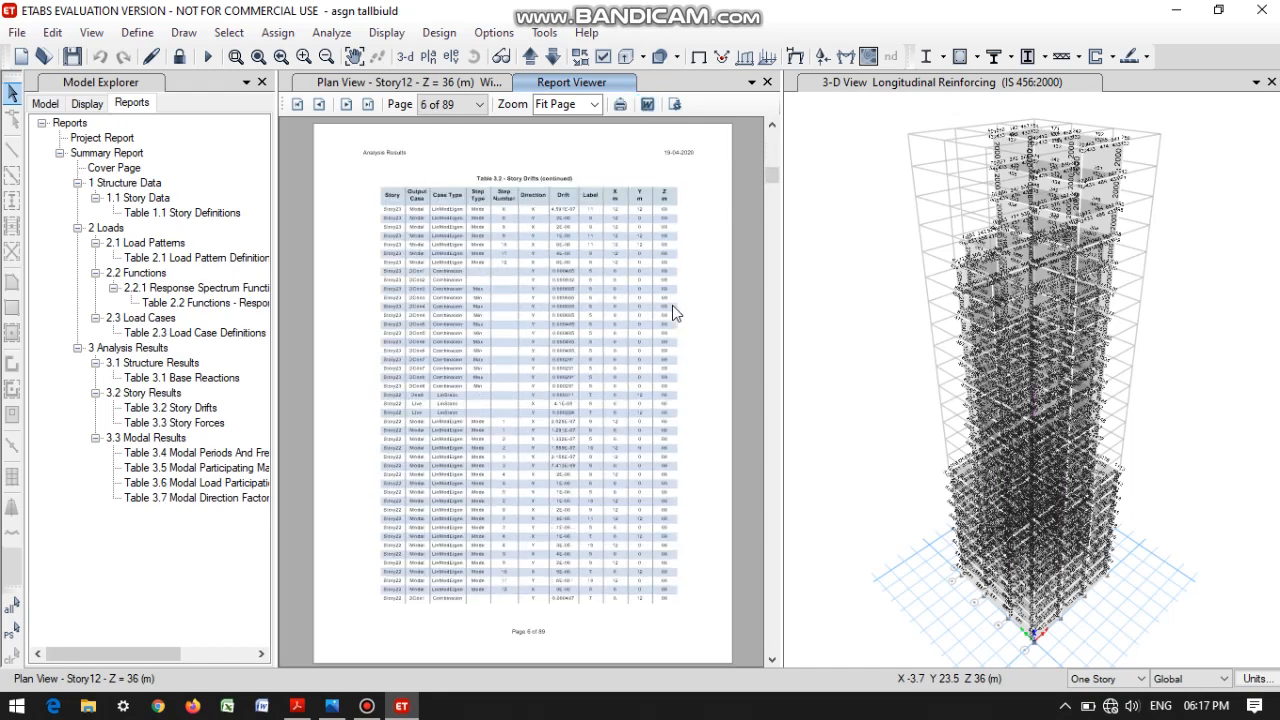
scroll(673, 313, down, 20)
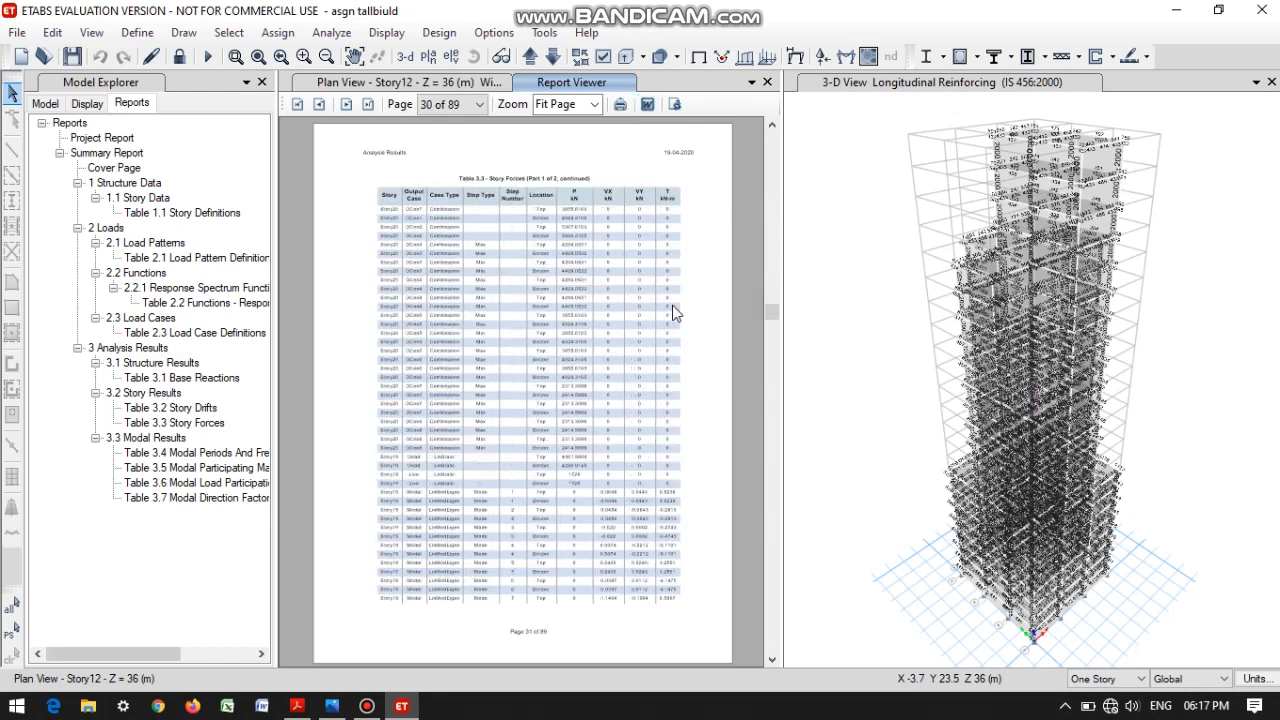
scroll(672, 312, down, 20)
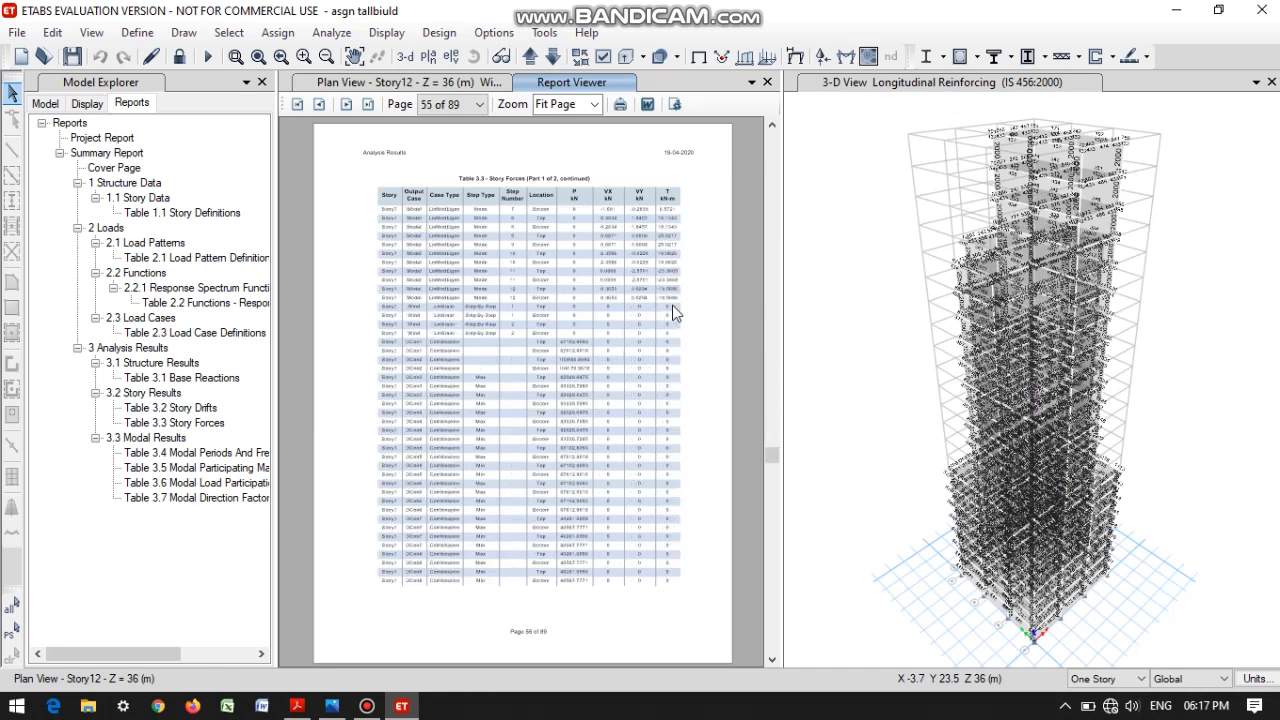
scroll(672, 313, down, 20)
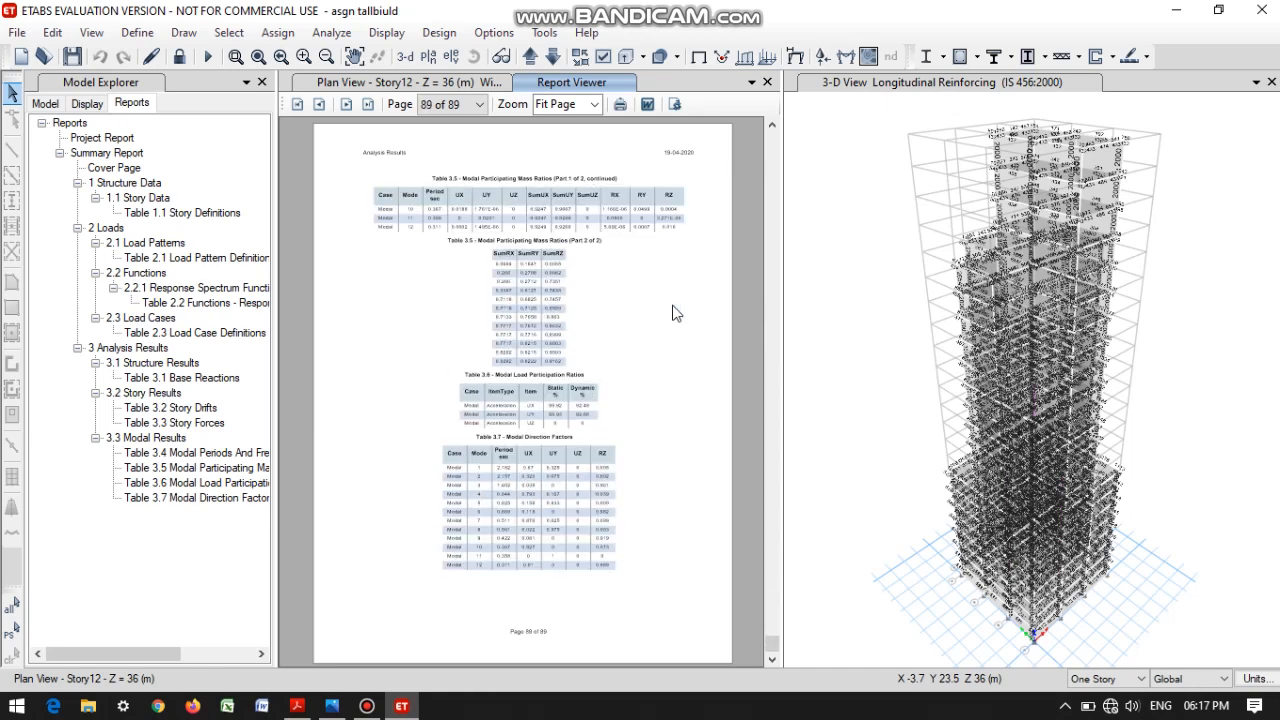